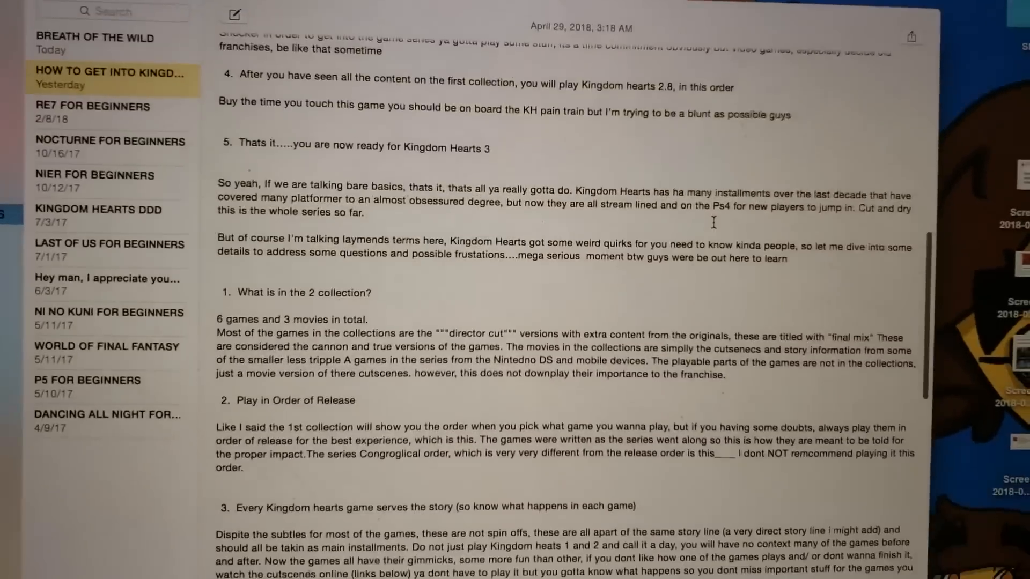
Read through the HOW TO GET INTO KINGDOM HEARTS script and the RE7 FOR BEGINNERS note
scroll(713, 222, "down", 10)
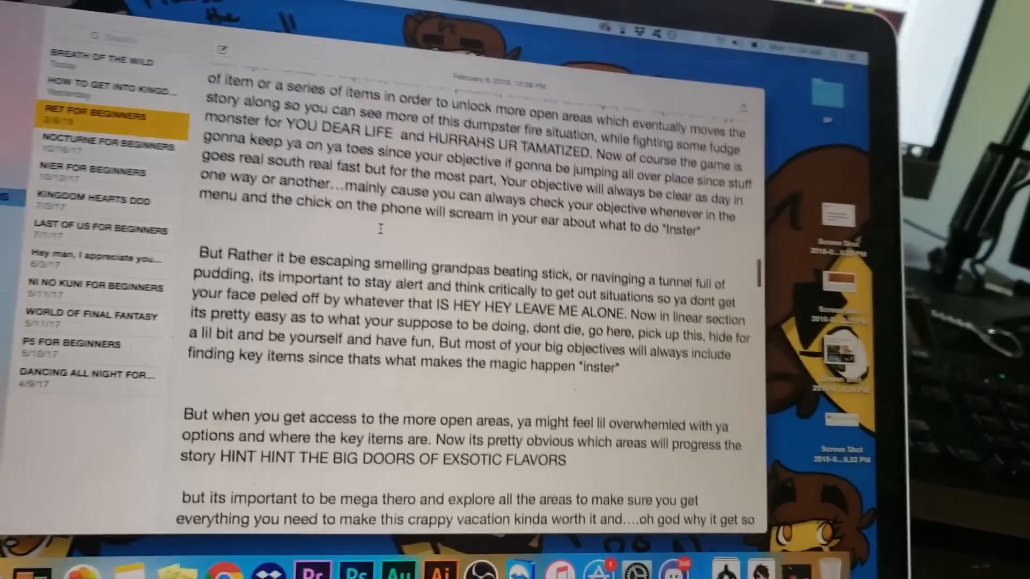
scroll(380, 229, "down", 10)
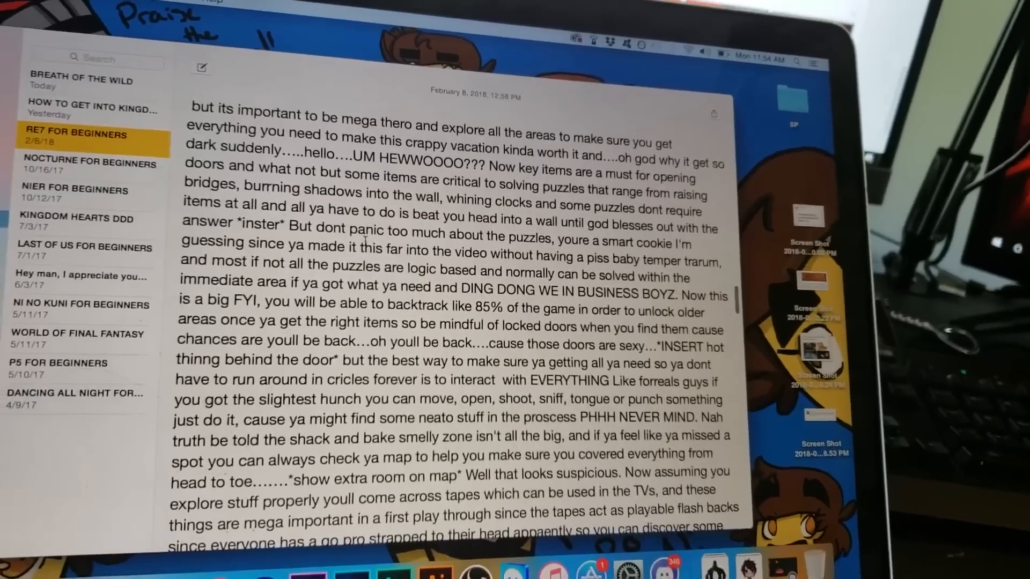
scroll(365, 241, "down", 5)
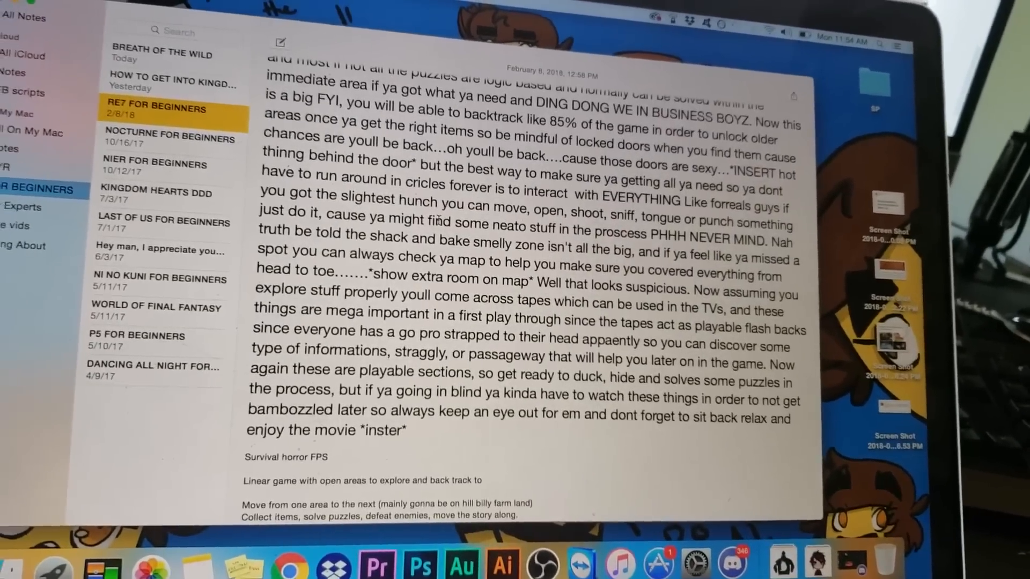
scroll(439, 220, "down", 4)
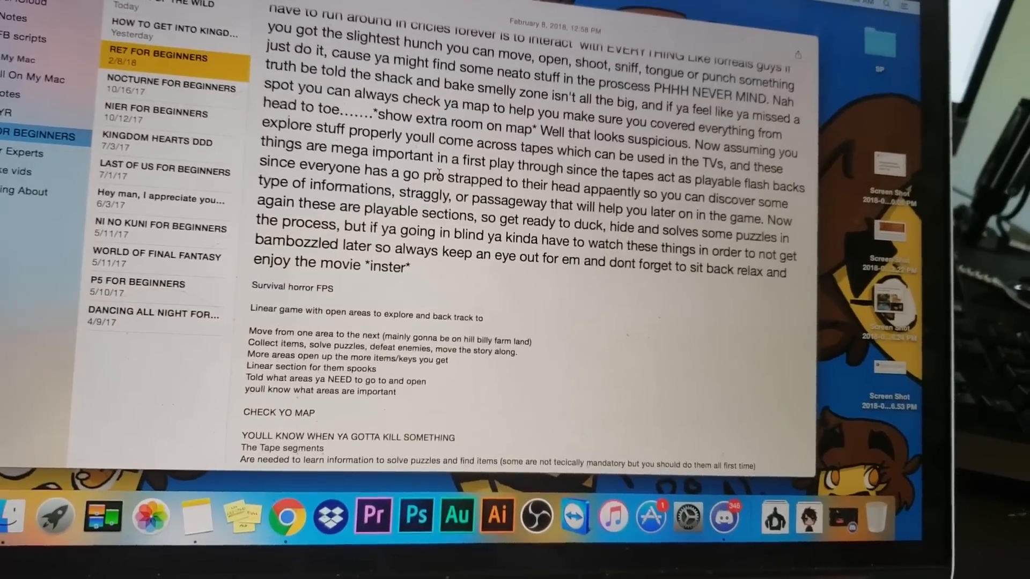
scroll(438, 172, "down", 10)
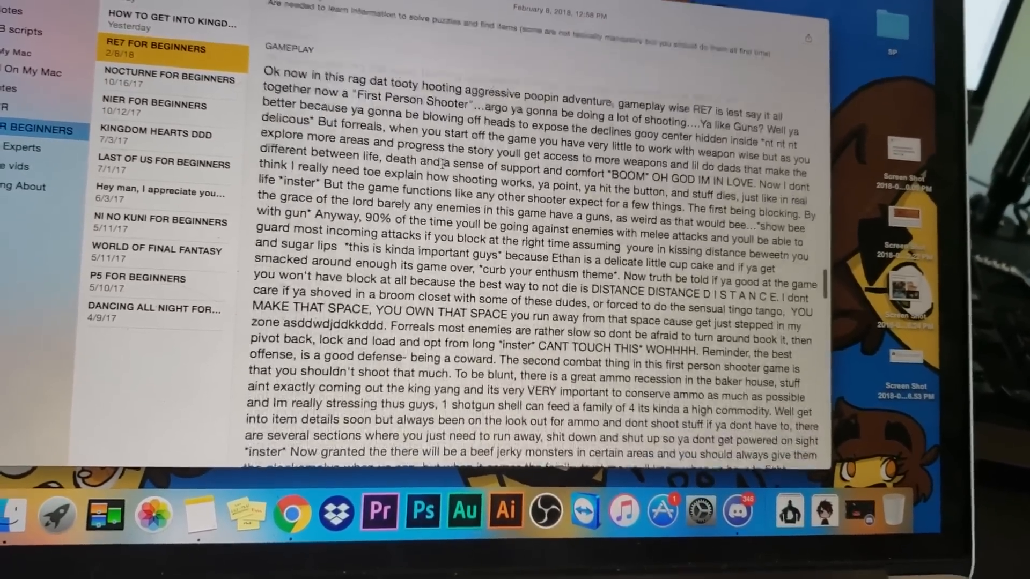
scroll(441, 164, "down", 15)
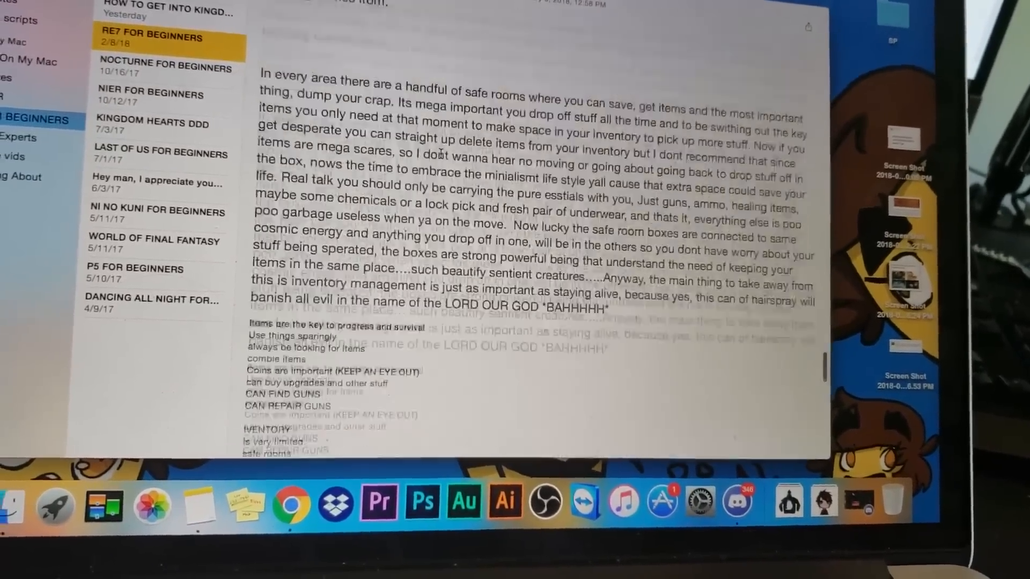
scroll(440, 154, "down", 20)
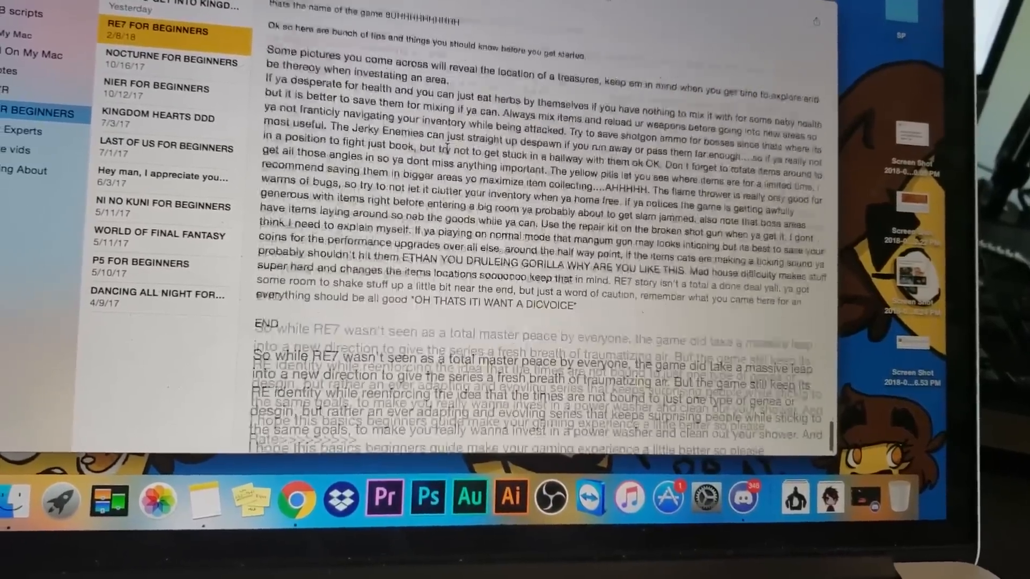
scroll(447, 148, "up", 20)
scroll(452, 145, "down", 8)
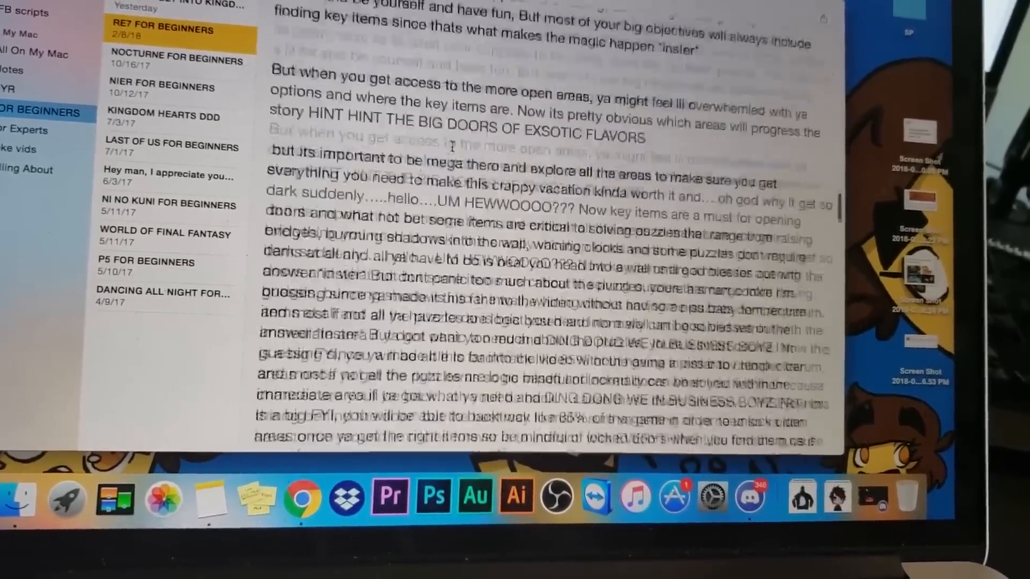
scroll(452, 146, "down", 10)
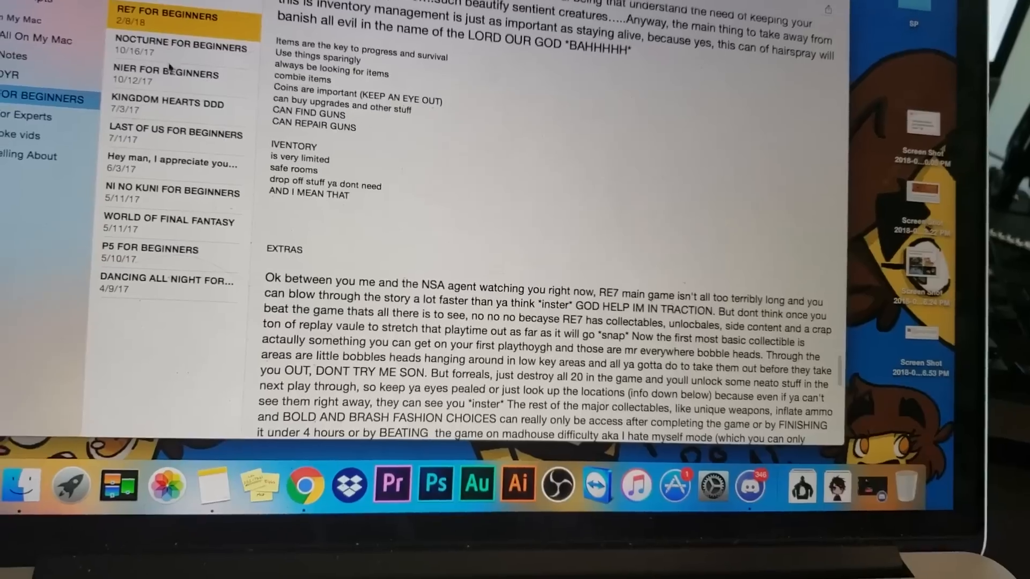
Open the NIER FOR BEGINNERS note and read its script through to the closing section
left_click(161, 89)
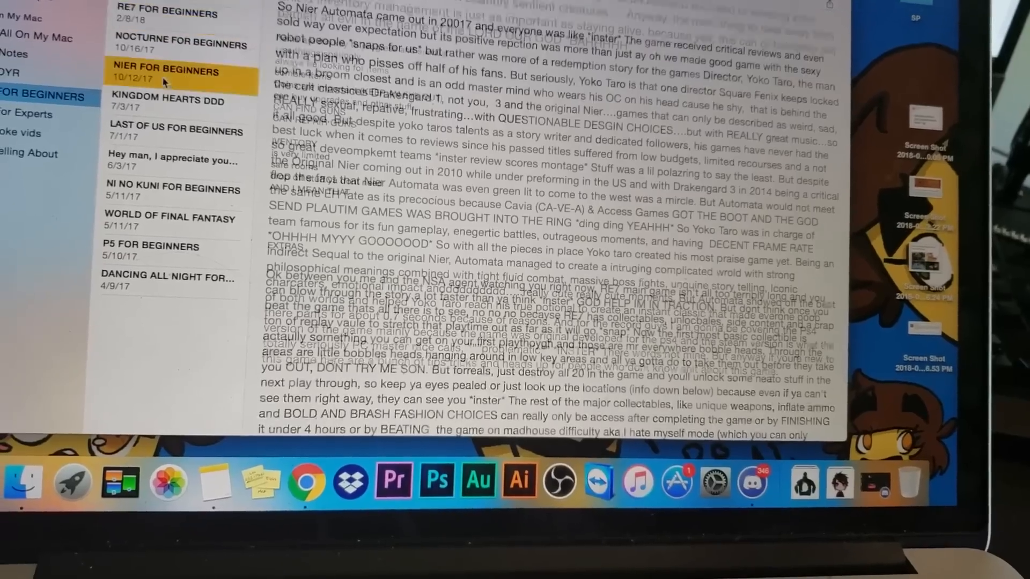
scroll(511, 250, "down", 15)
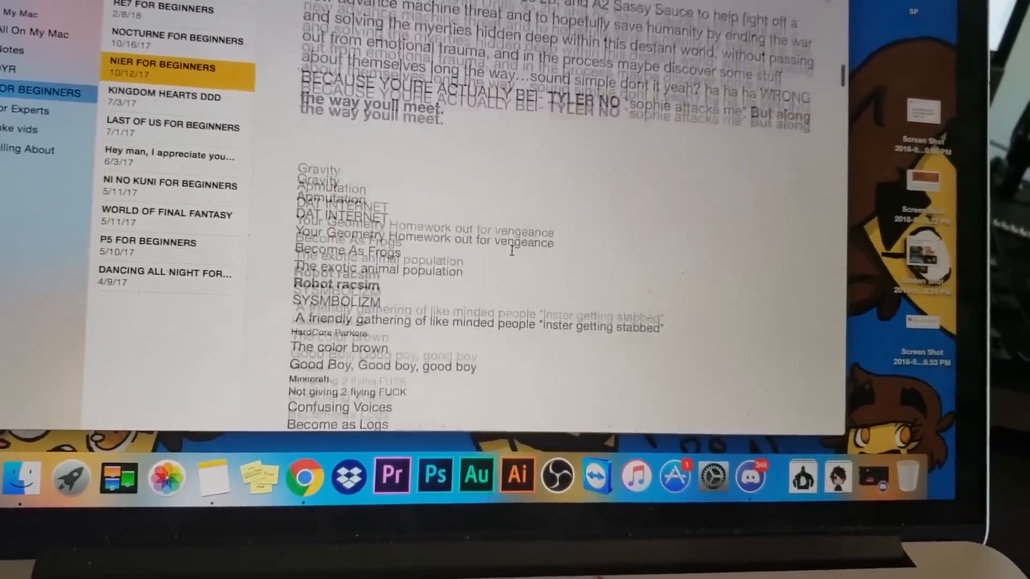
scroll(512, 250, "up", 5)
scroll(507, 242, "down", 15)
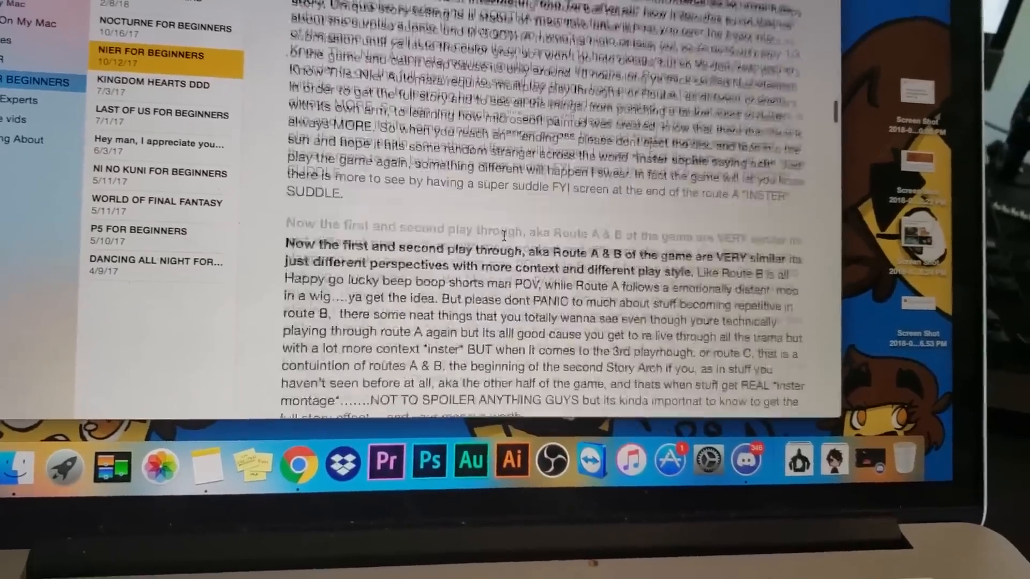
scroll(504, 236, "down", 20)
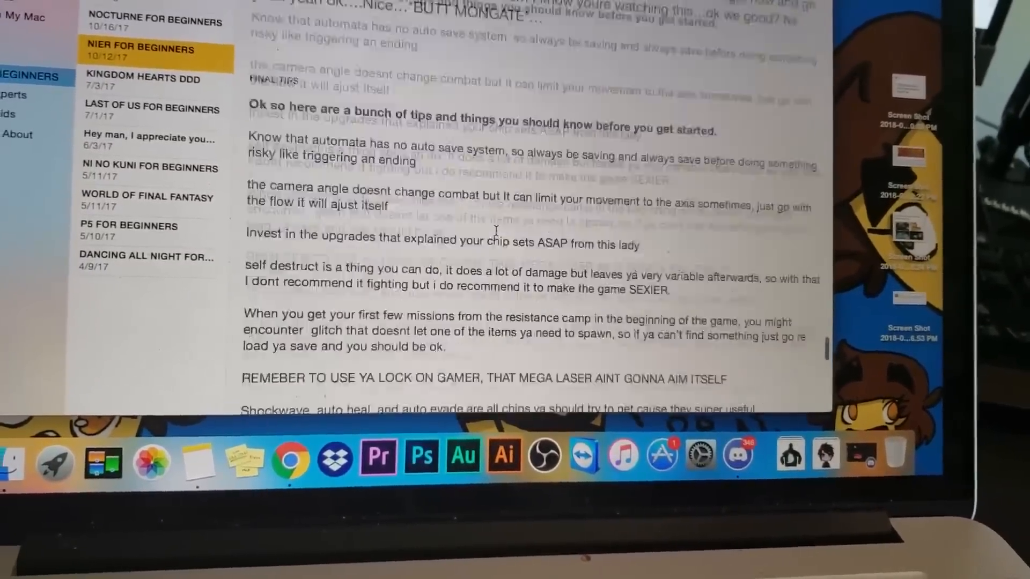
scroll(495, 231, "down", 15)
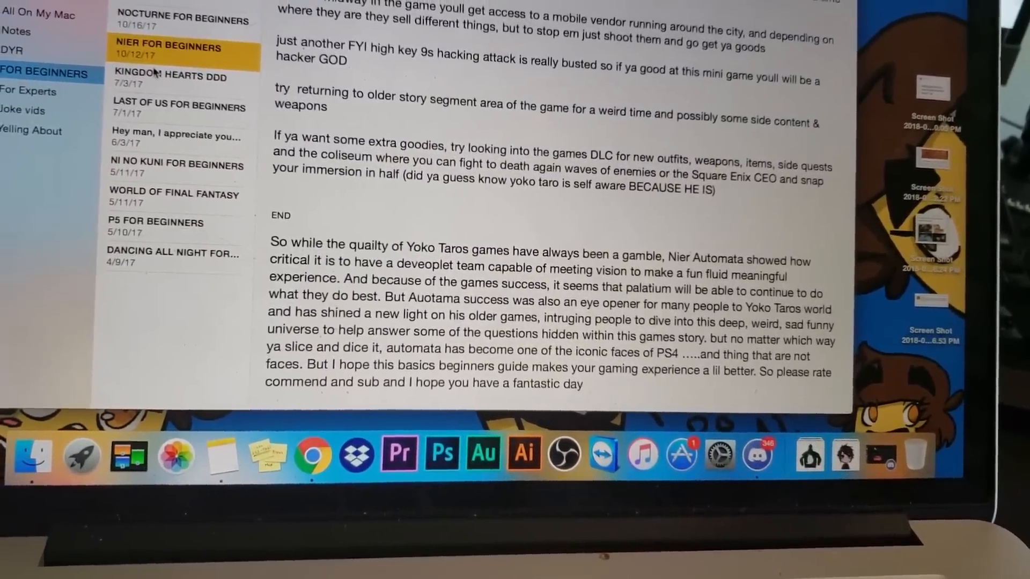
Review the KINGDOM HEARTS DDD note to its end, and reopen the HOW TO GET INTO KINGDOM HEARTS script
left_click(155, 73)
scroll(322, 134, "down", 20)
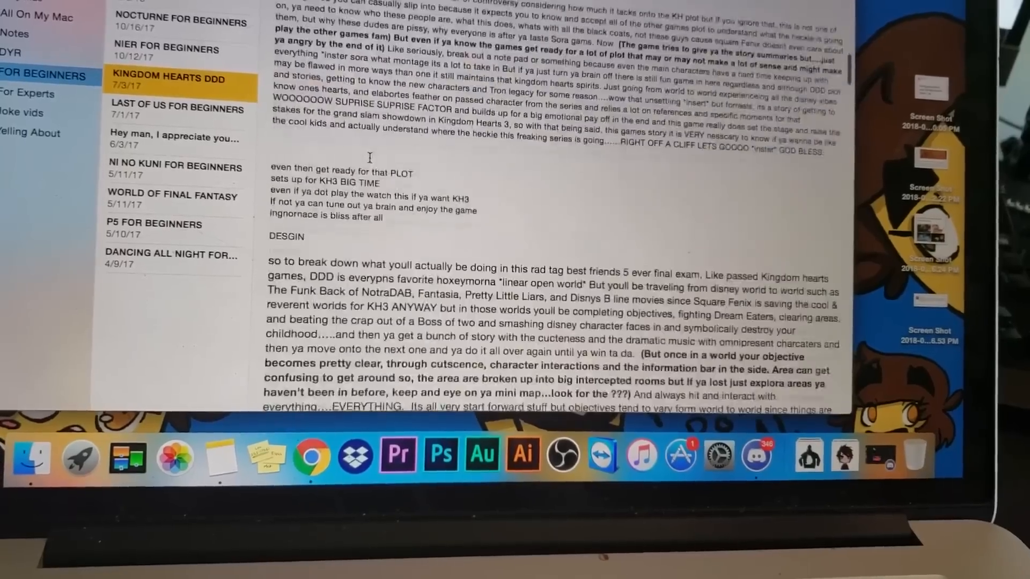
scroll(364, 159, "down", 20)
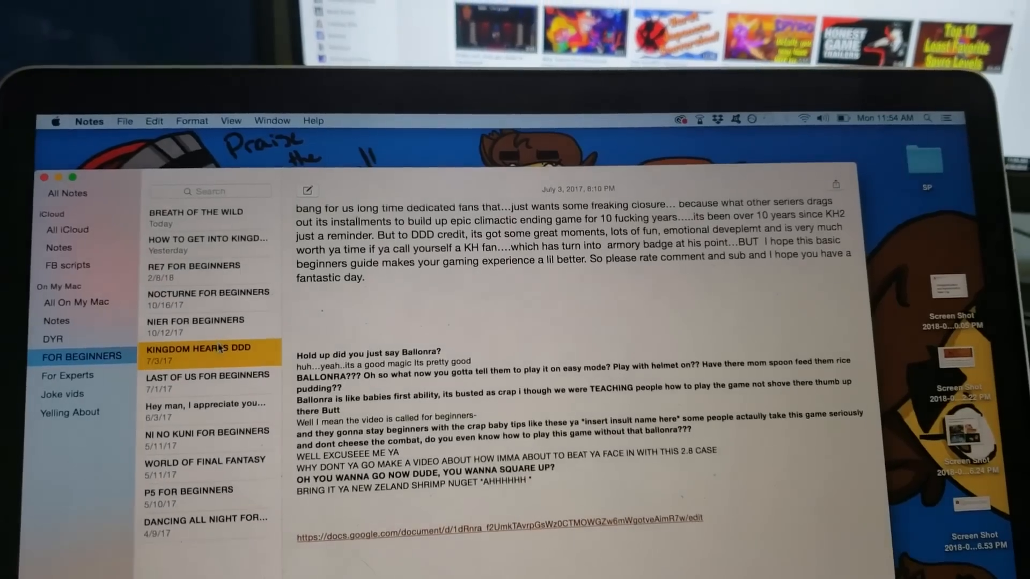
left_click(200, 239)
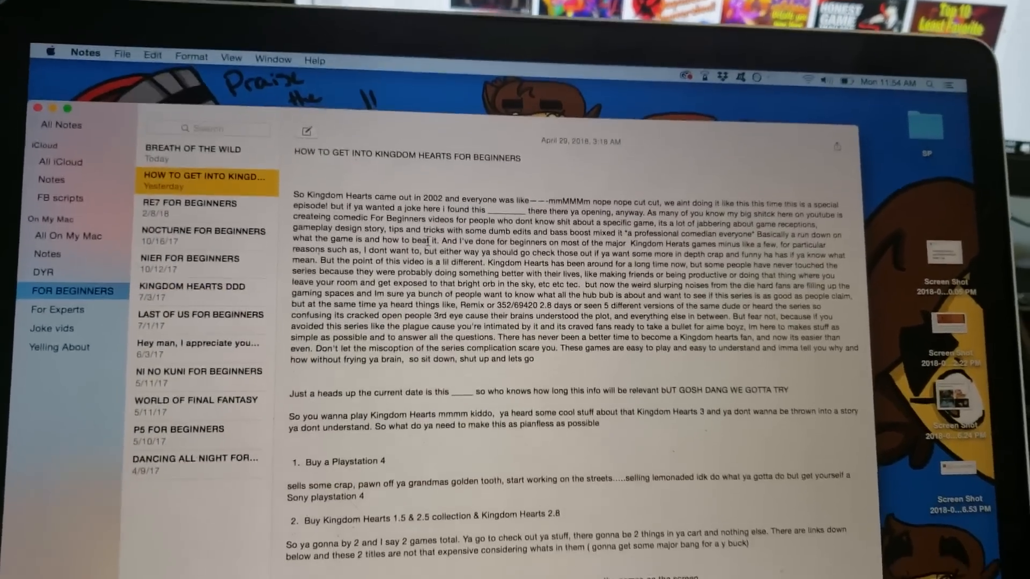
scroll(477, 222, "down", 5)
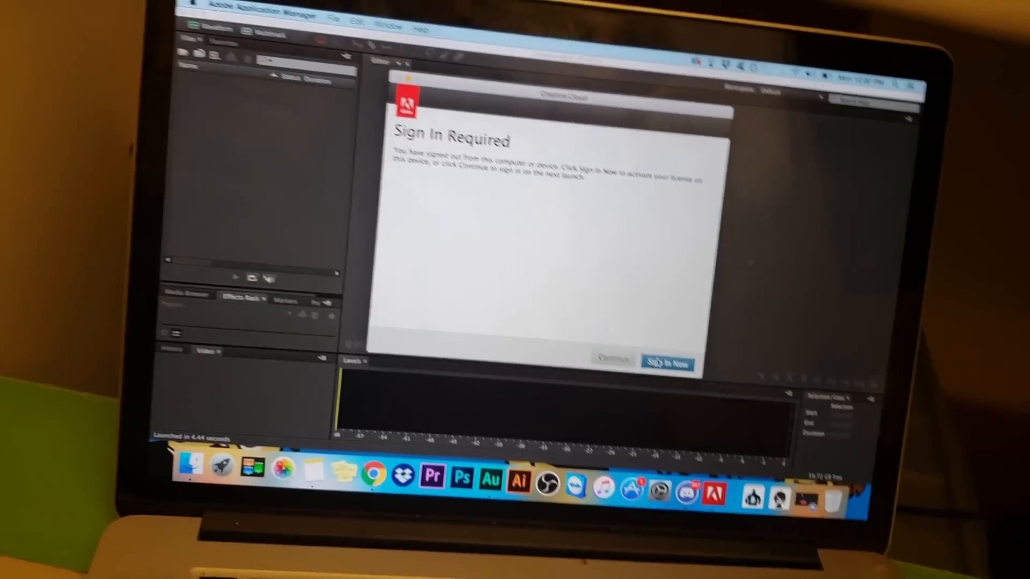
Answer the sign-in prompt in Adobe Audition and create a new multitrack session
left_click(656, 363)
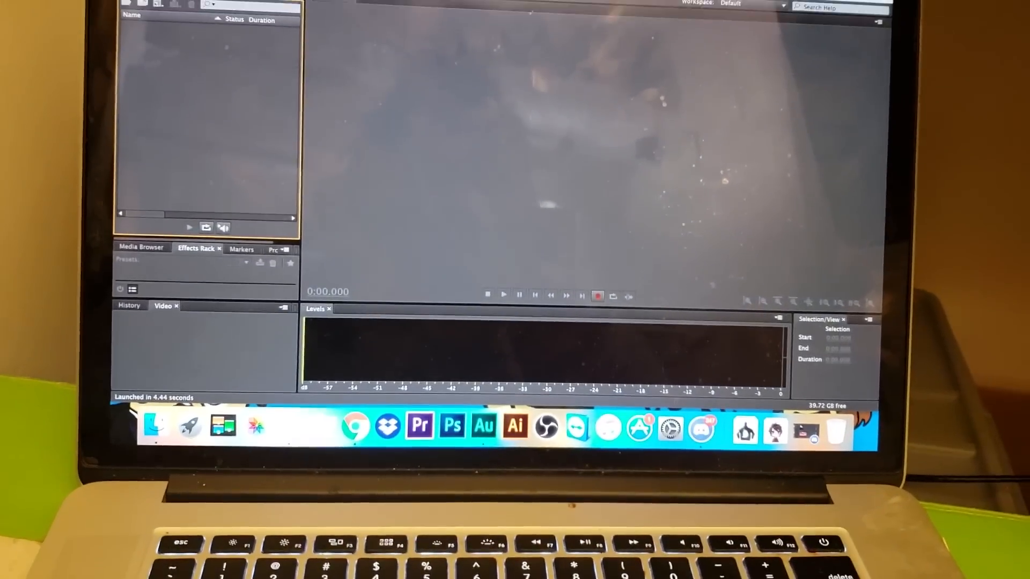
left_click(277, 135)
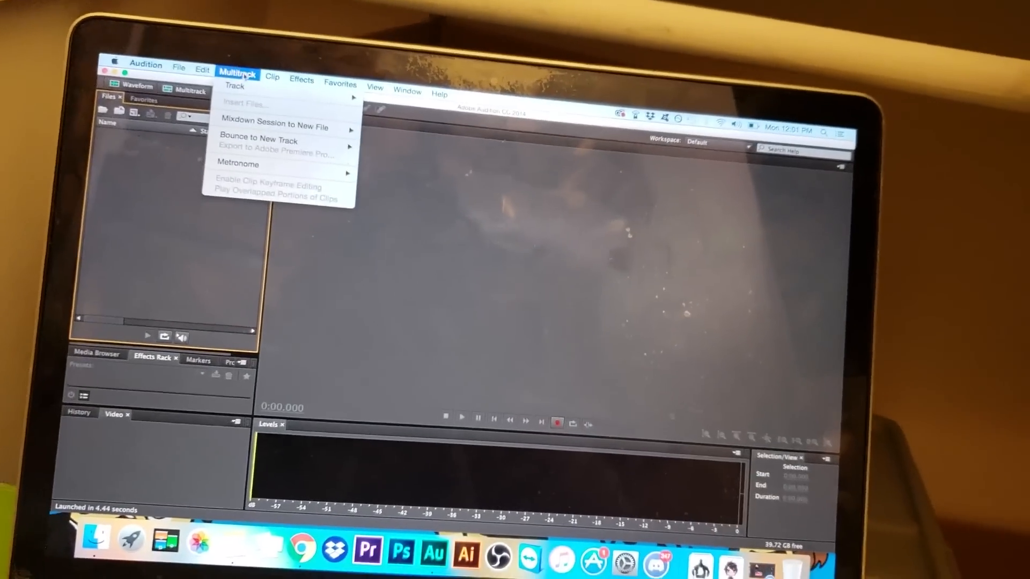
mouse_move(236, 86)
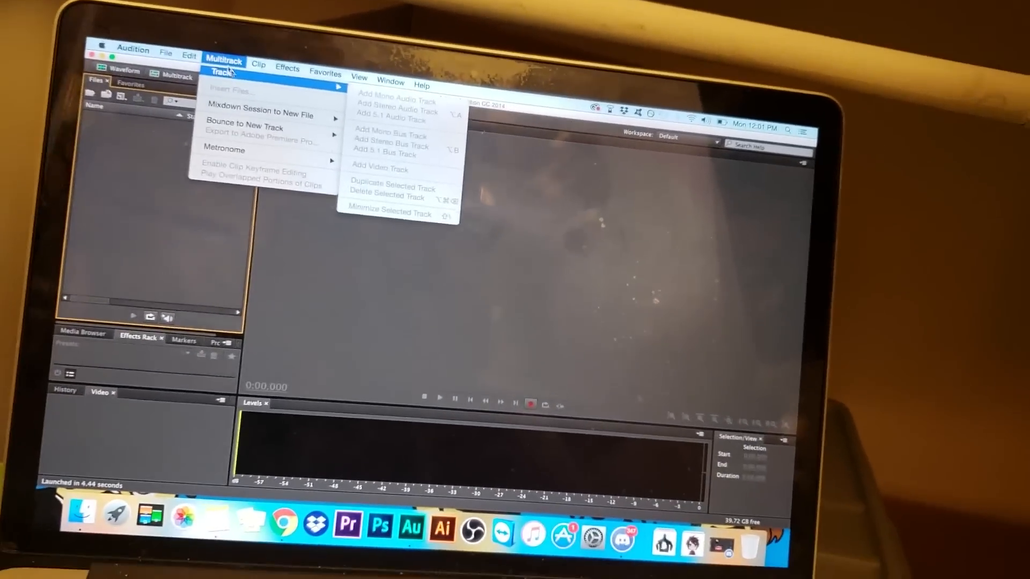
mouse_move(167, 64)
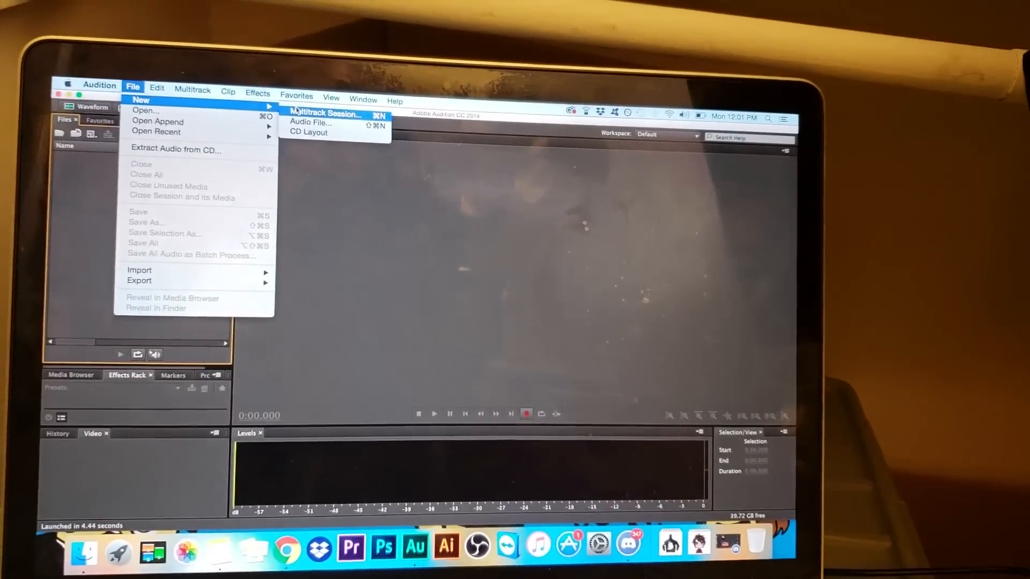
left_click(297, 110)
key("Return")
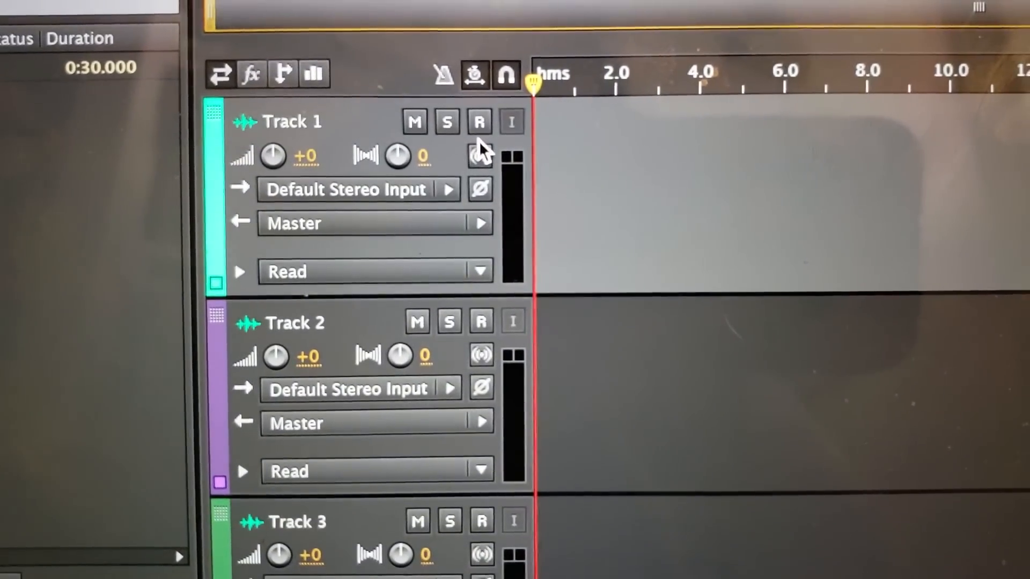
Arm Track 1 for recording with input monitoring and solo enabled, and bring up the script in Notes
left_click(478, 123)
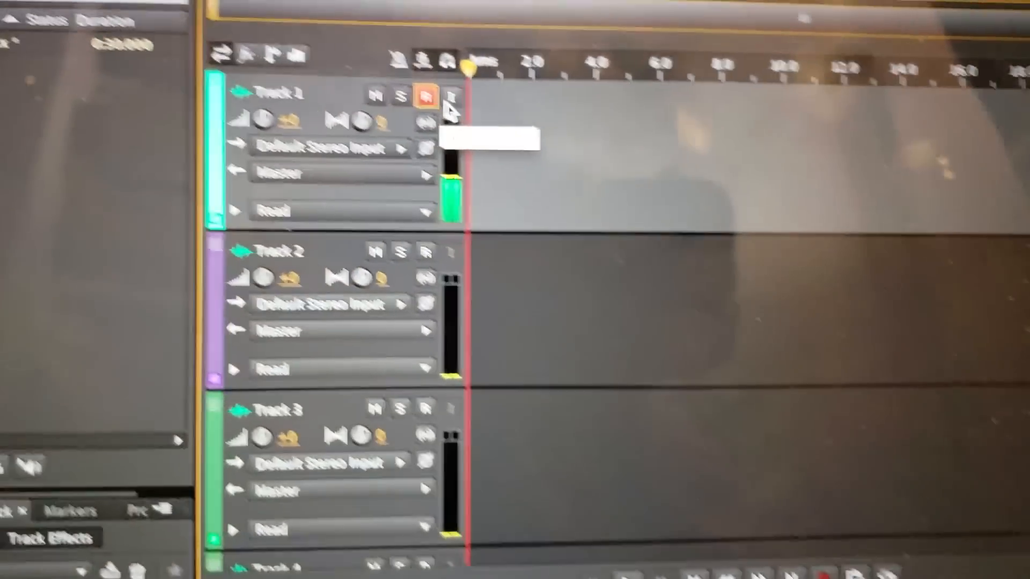
left_click(450, 98)
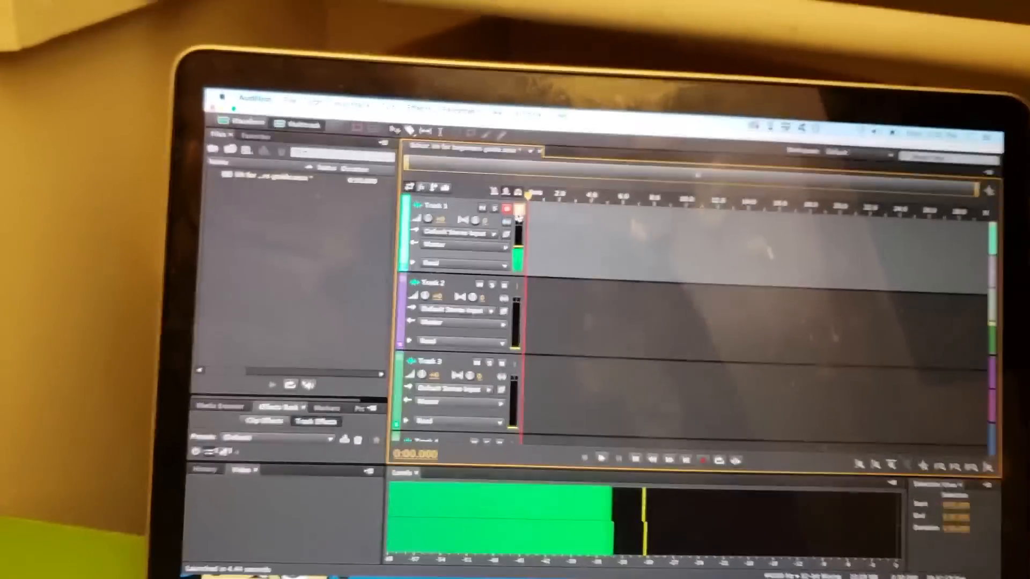
left_click(495, 208)
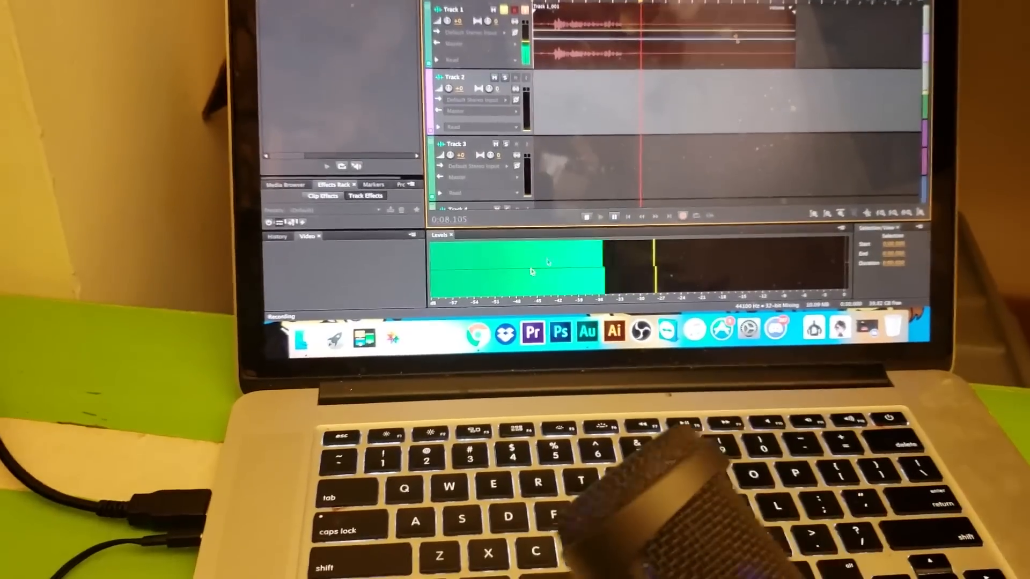
left_click(422, 337)
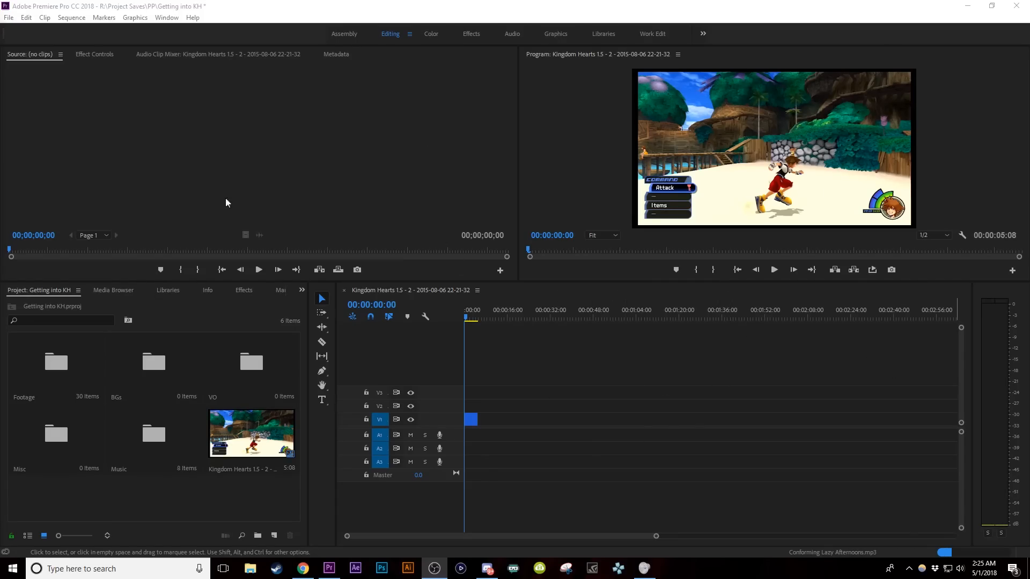
Rearrange the Premiere Pro Editing workspace by widening the Project panel, narrowing the Source monitor and adjusting the height of the lower panels
left_click_drag(528, 280, 551, 296)
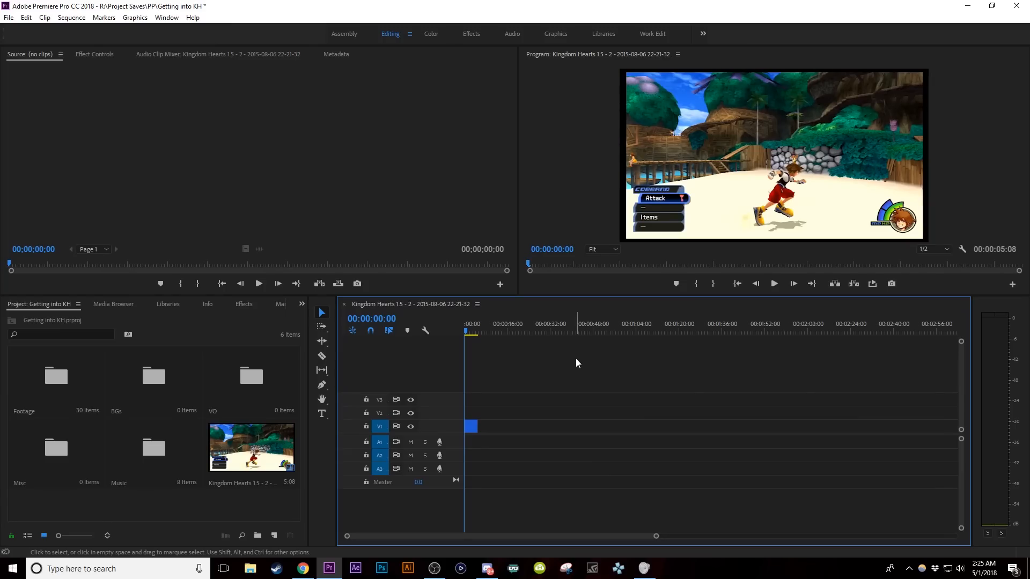
left_click(306, 329)
left_click_drag(307, 328, 358, 326)
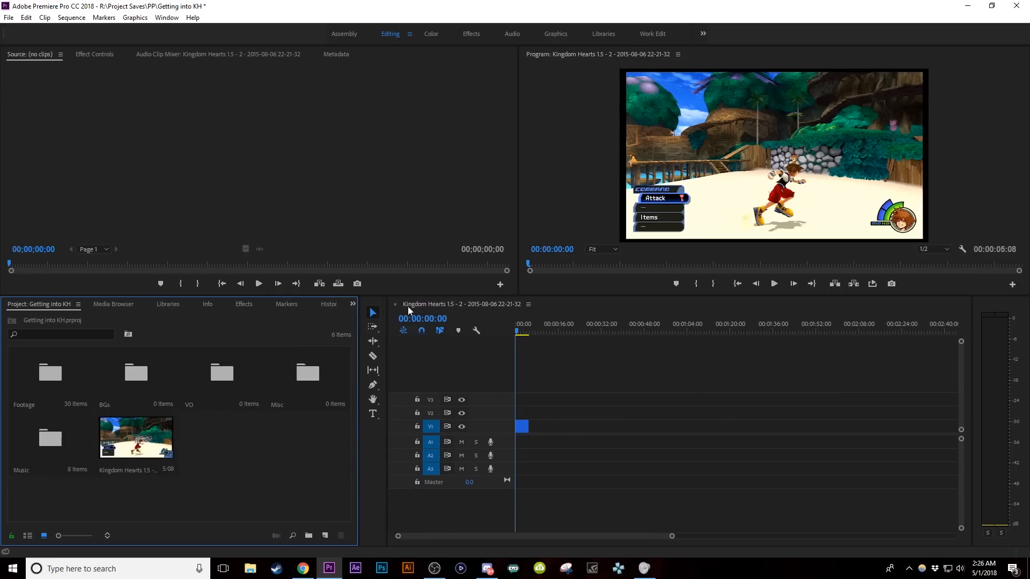
left_click_drag(520, 292, 360, 290)
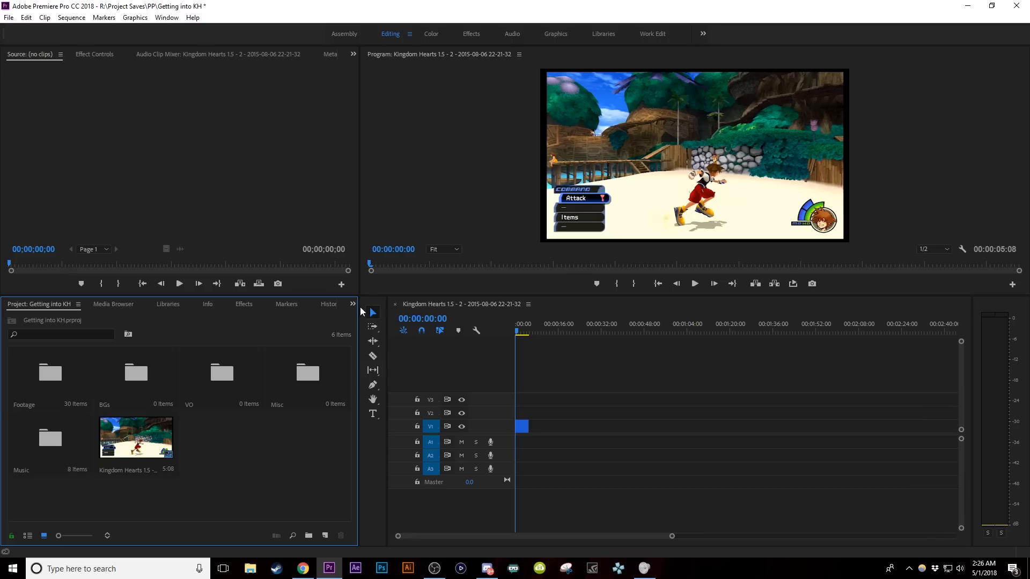
left_click_drag(358, 311, 368, 282)
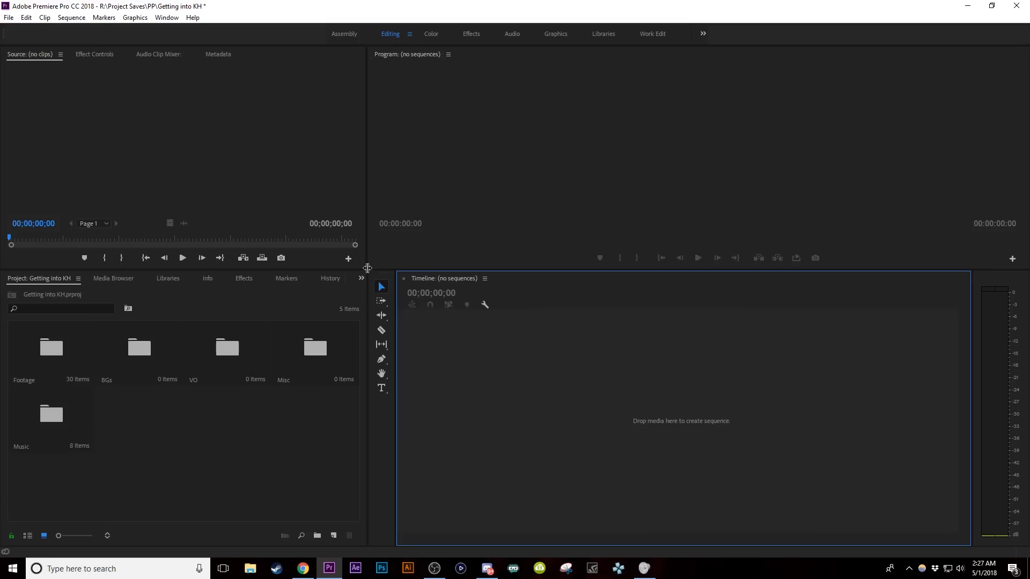
left_click_drag(369, 267, 373, 276)
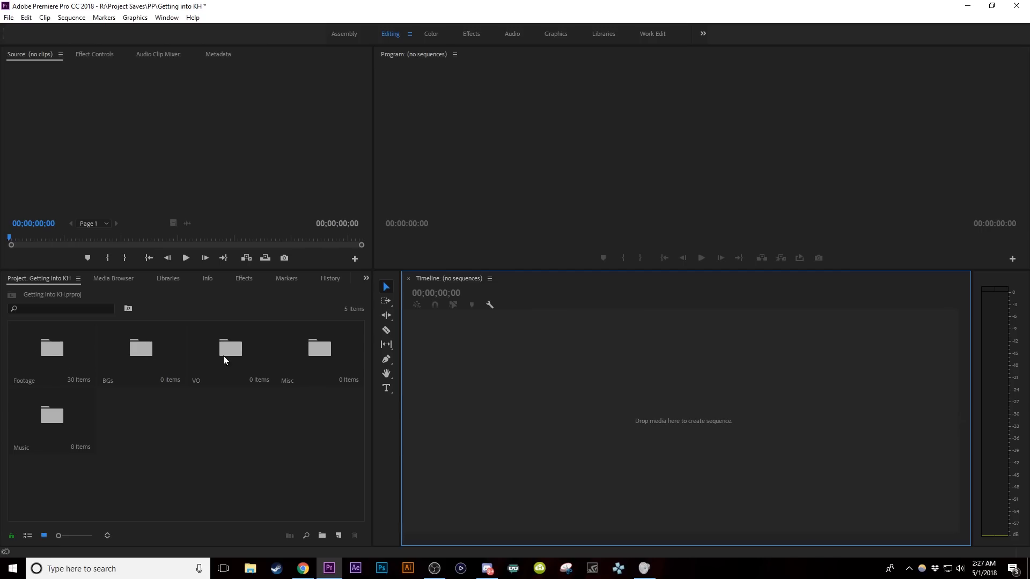
Look through the media in the BGs bin and return to the project's top-level bins
double_click(320, 351)
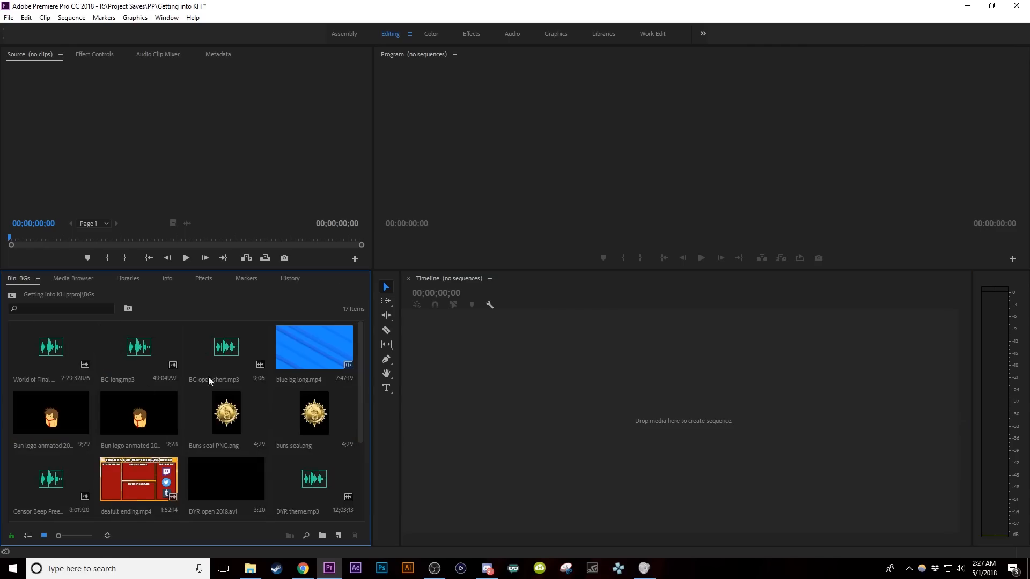
scroll(114, 432, "down", 3)
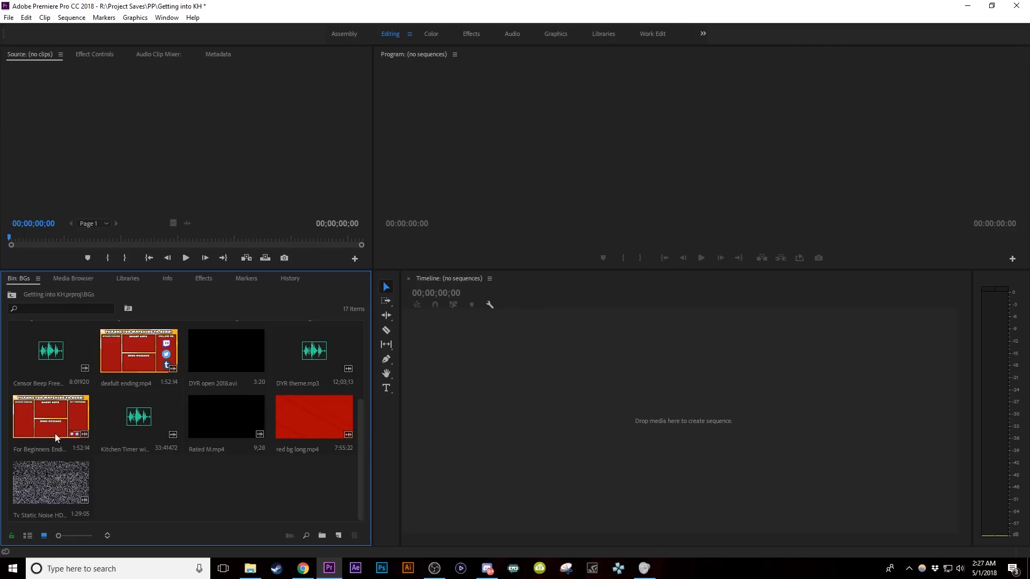
left_click(12, 294)
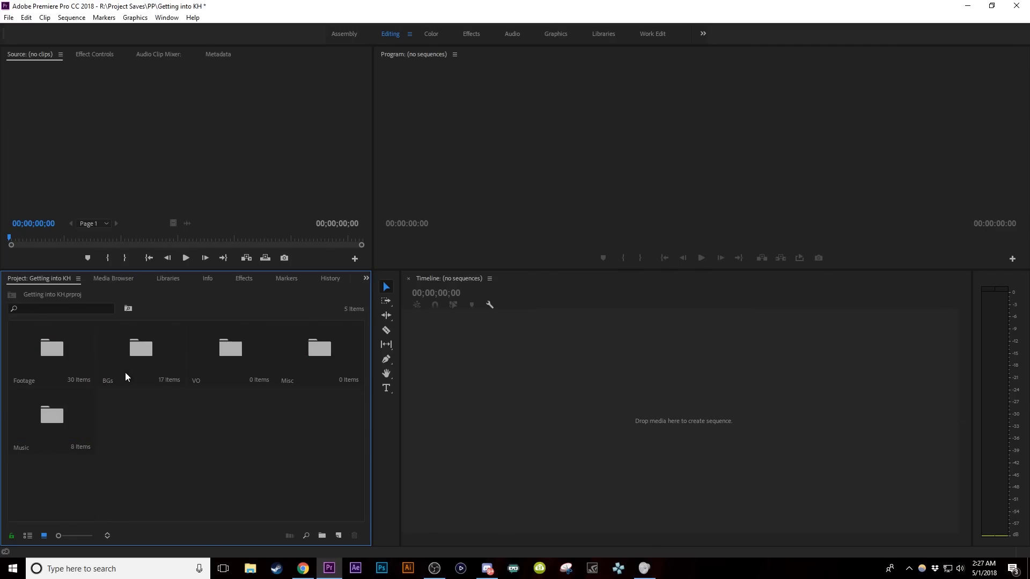
Look through the Footage bin, open its first Kingdom Hearts 1.5 clip in the Source monitor and mark a 3:25 section of the Tree House menu
double_click(63, 352)
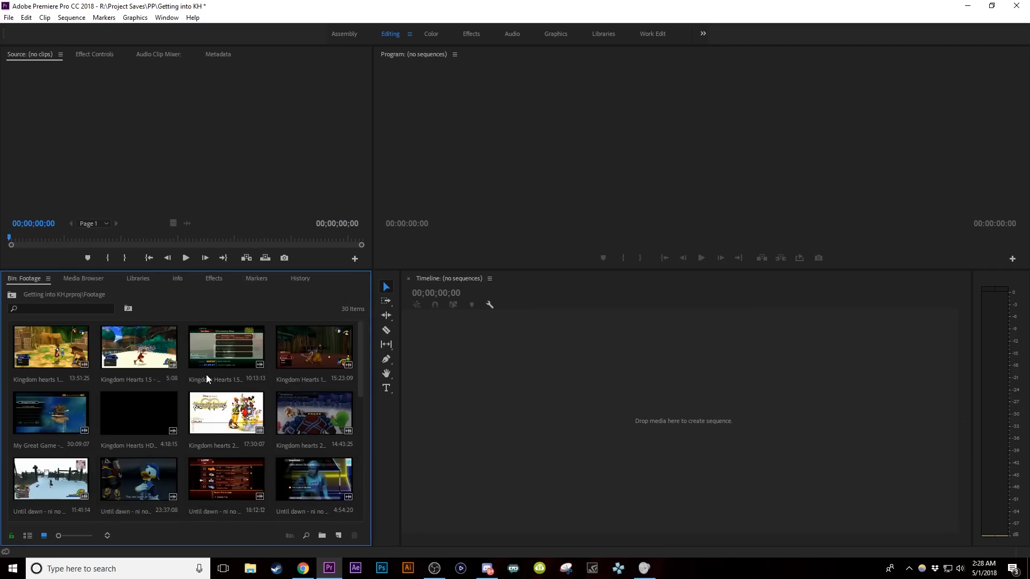
scroll(206, 374, "down", 2)
scroll(206, 375, "up", 5)
scroll(188, 412, "down", 2)
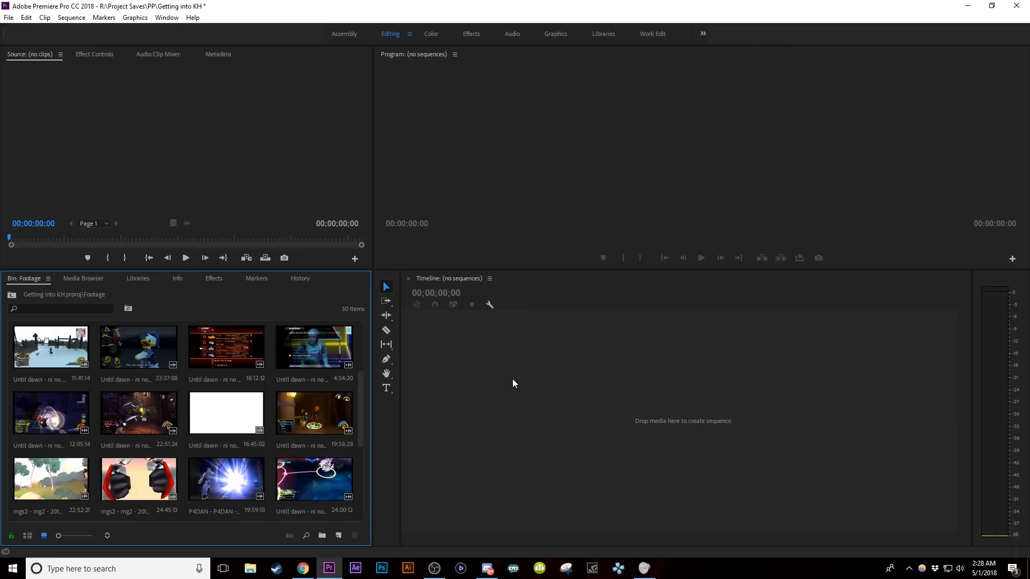
scroll(225, 415, "up", 2)
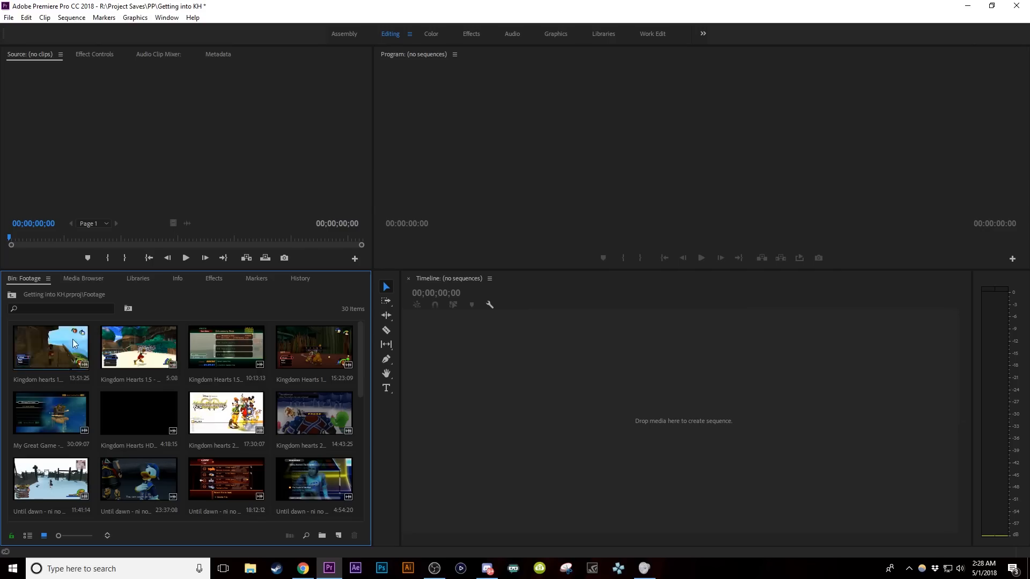
double_click(50, 340)
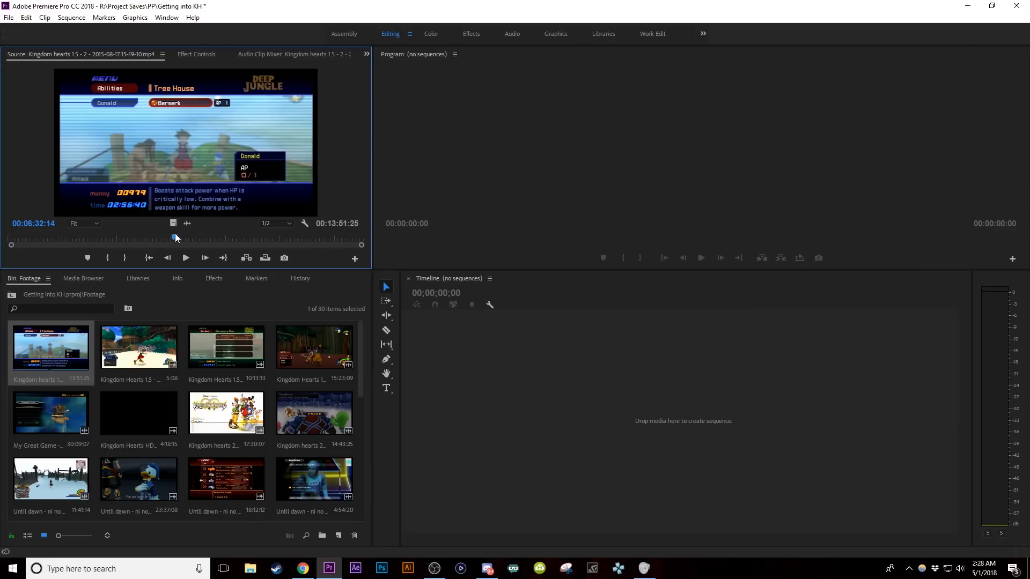
left_click_drag(176, 238, 173, 236)
key("i")
key("o")
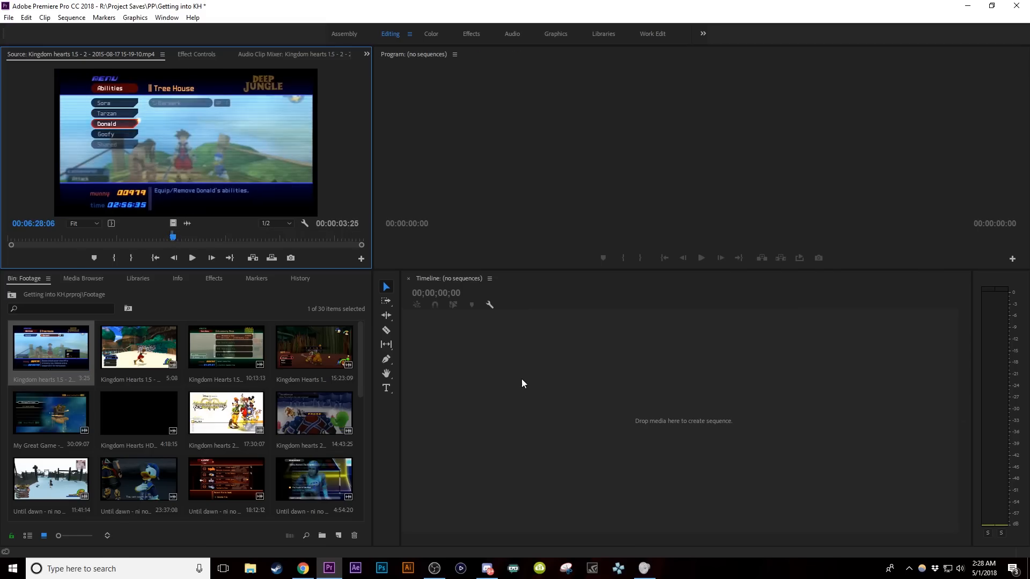
Create a new sequence from the marked section of the Kingdom Hearts 1.5 clip
key("equal")
key("equal")
key("equal")
key("equal")
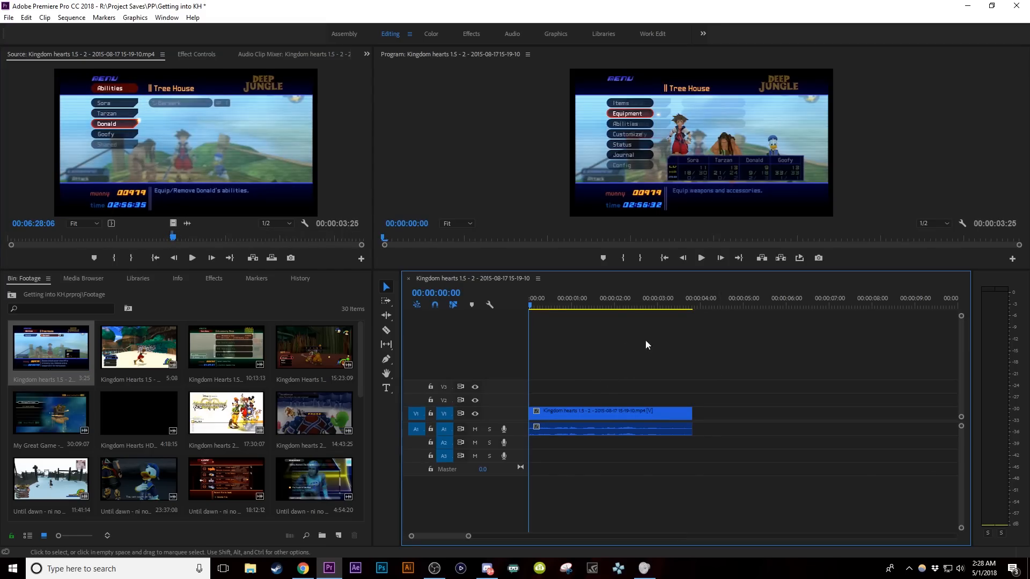
Check the file properties of the clip in the sequence and delete the clip, leaving the sequence empty
right_click(630, 410)
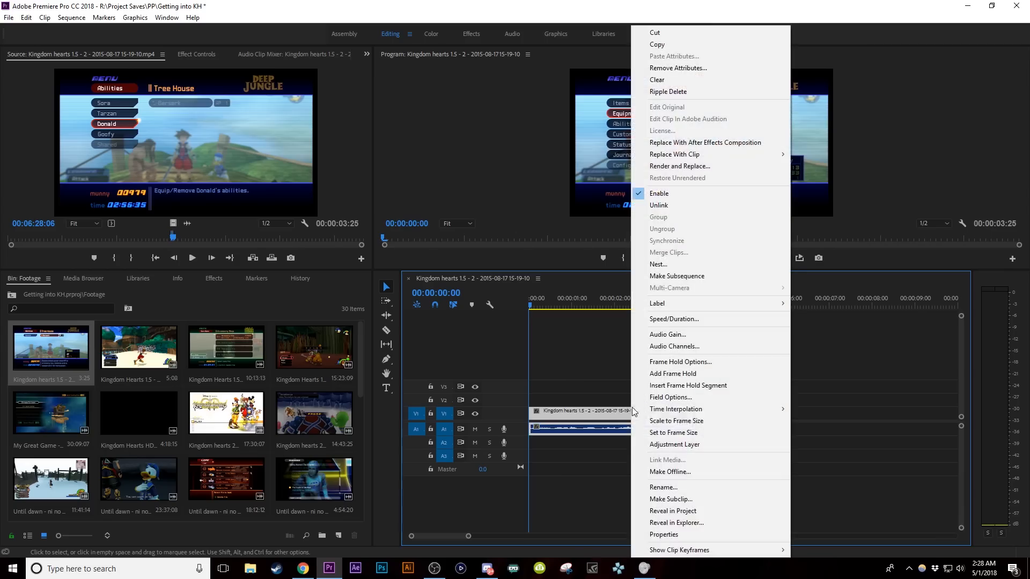
left_click(688, 532)
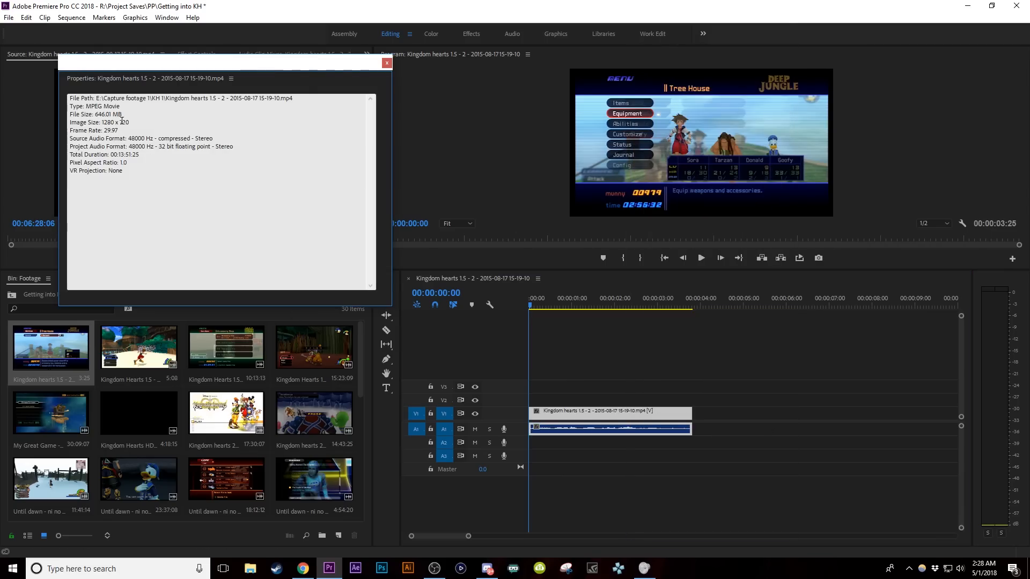
left_click(386, 63)
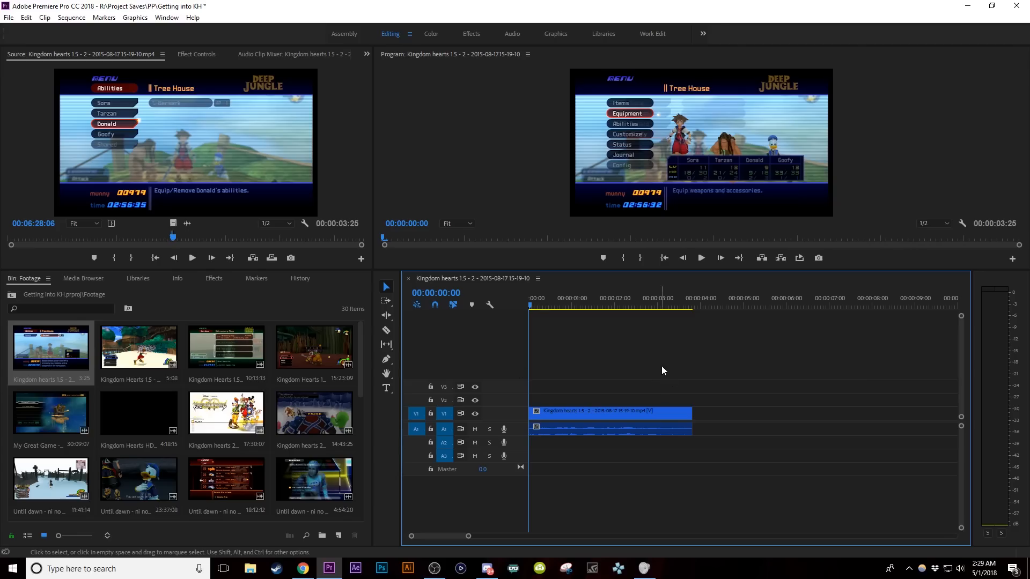
left_click_drag(664, 361, 735, 403)
key("Delete")
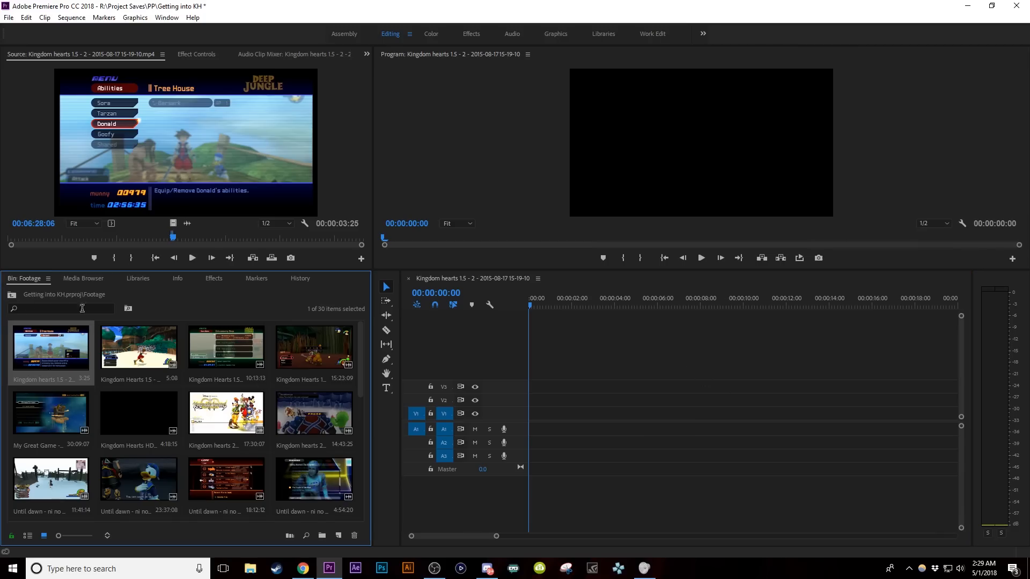
Import the two voice-over MP3 files into the VO bin and open getting into kh pt2.mp3 in the Source monitor at about 00;00;15;24
left_click(11, 294)
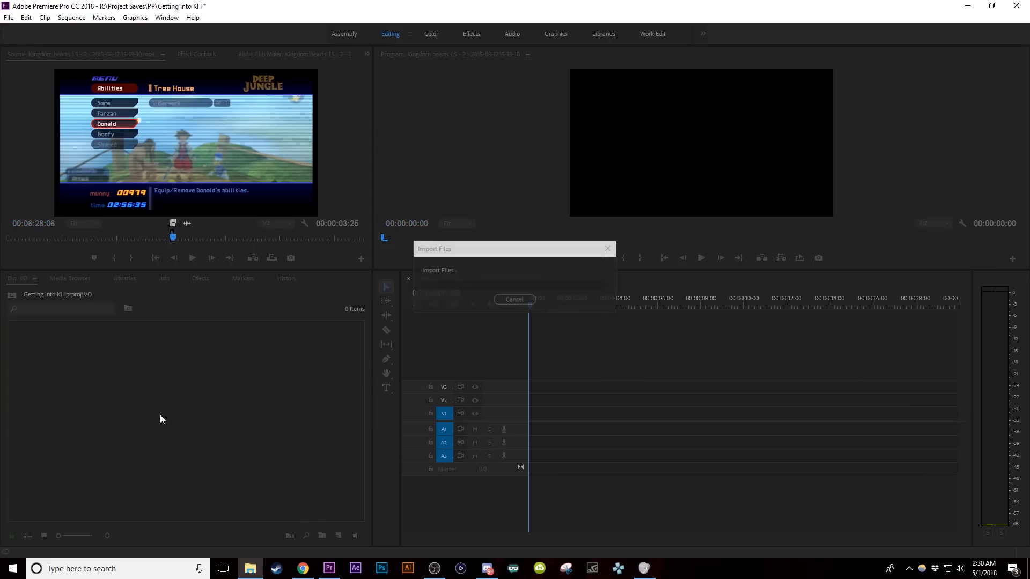
left_click(256, 448)
double_click(69, 354)
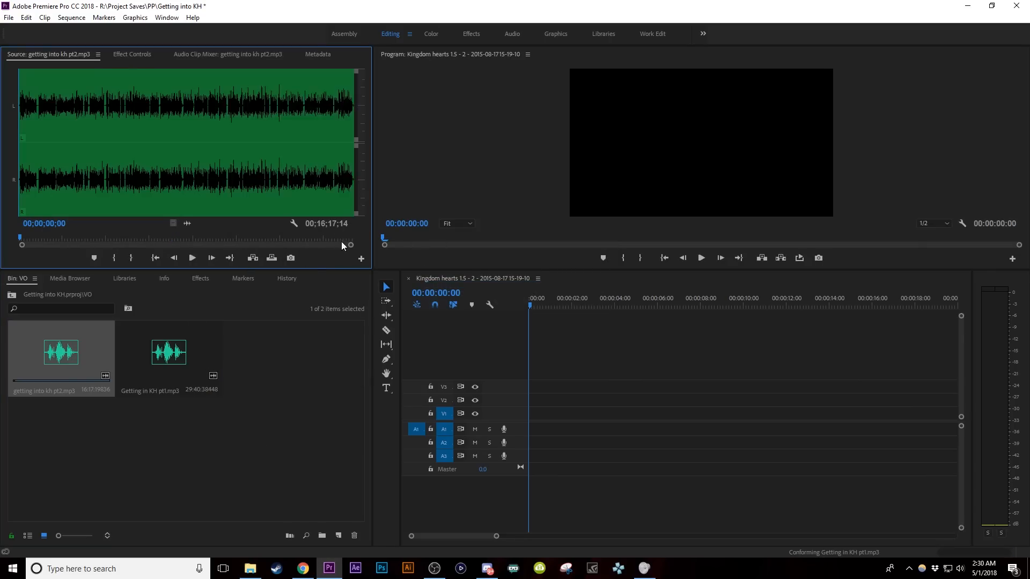
left_click_drag(351, 246, 221, 253)
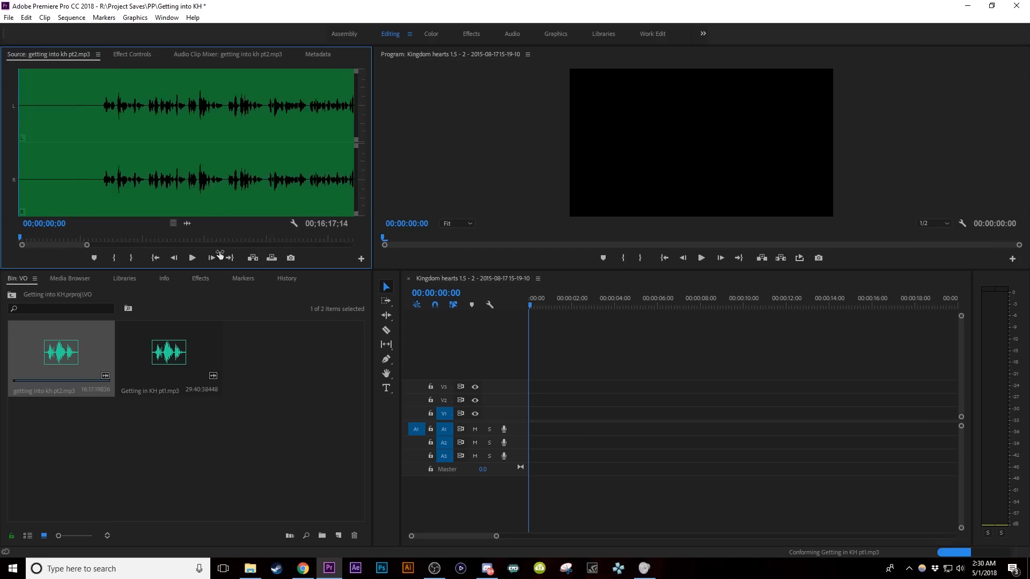
left_click(86, 237)
left_click_drag(85, 246, 106, 247)
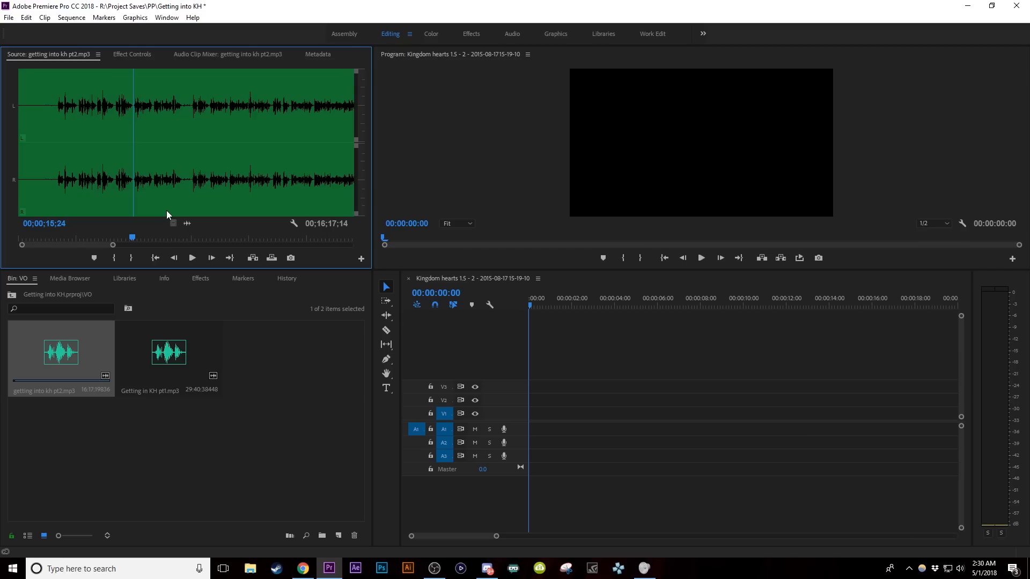
Add the full audio of getting into kh pt2.mp3 to audio track A1
left_click_drag(187, 223, 548, 435)
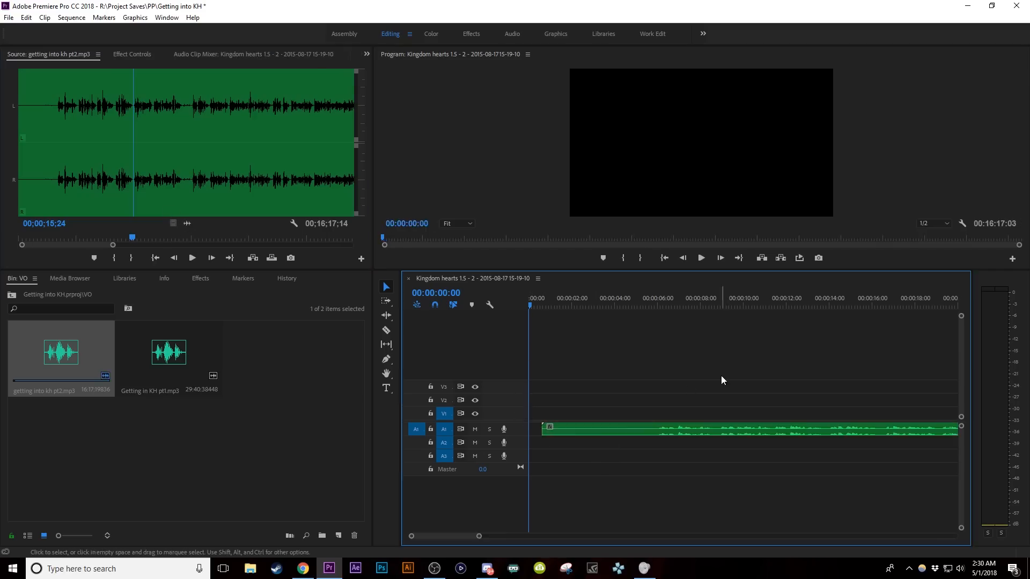
key("minus")
key("minus")
key("minus")
key("minus")
key("minus")
key("minus")
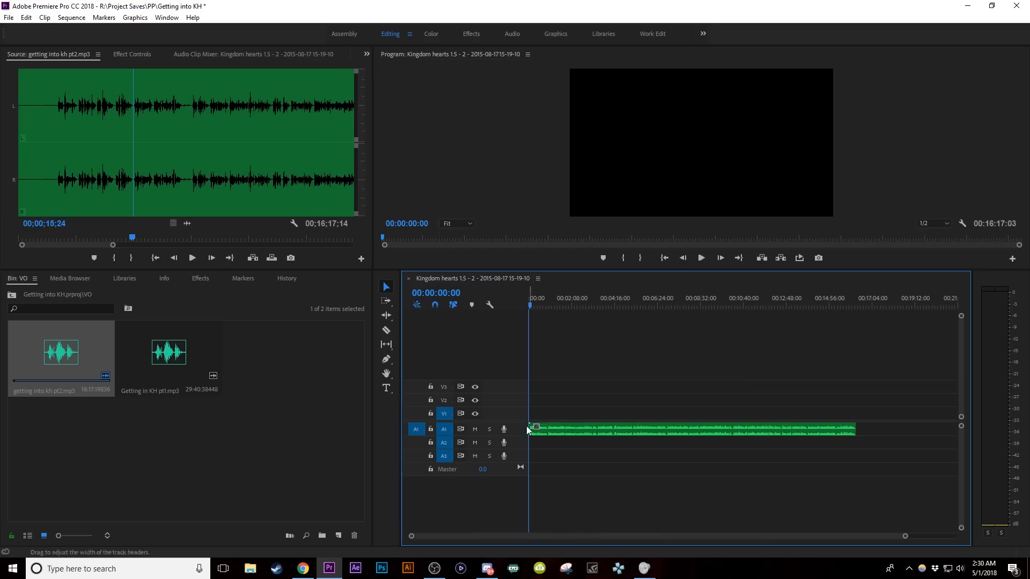
Increase the height of audio track A1 and delete the getting into kh pt2.mp3 clip from it
left_click_drag(519, 435, 518, 448)
key("equal")
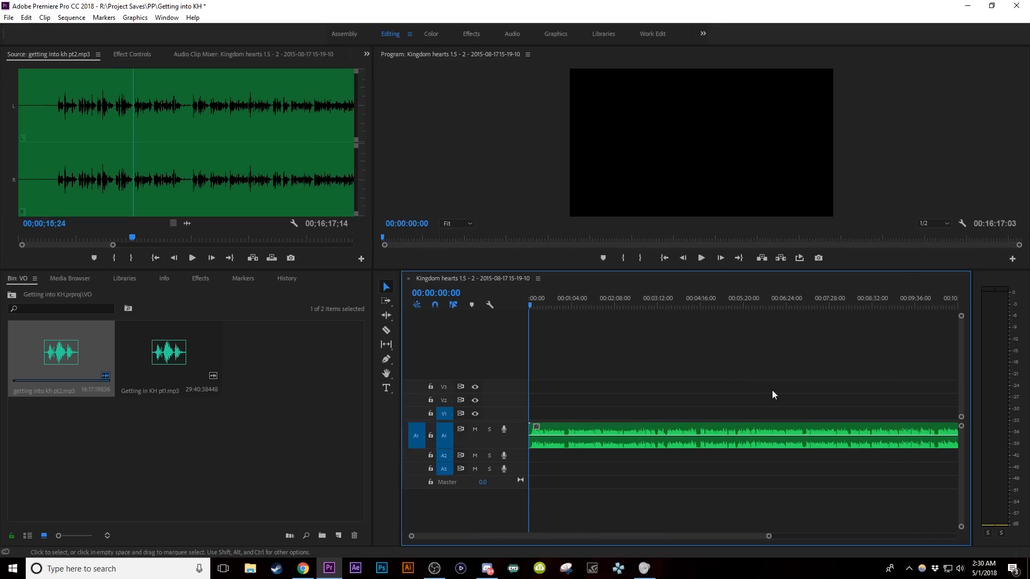
key("minus")
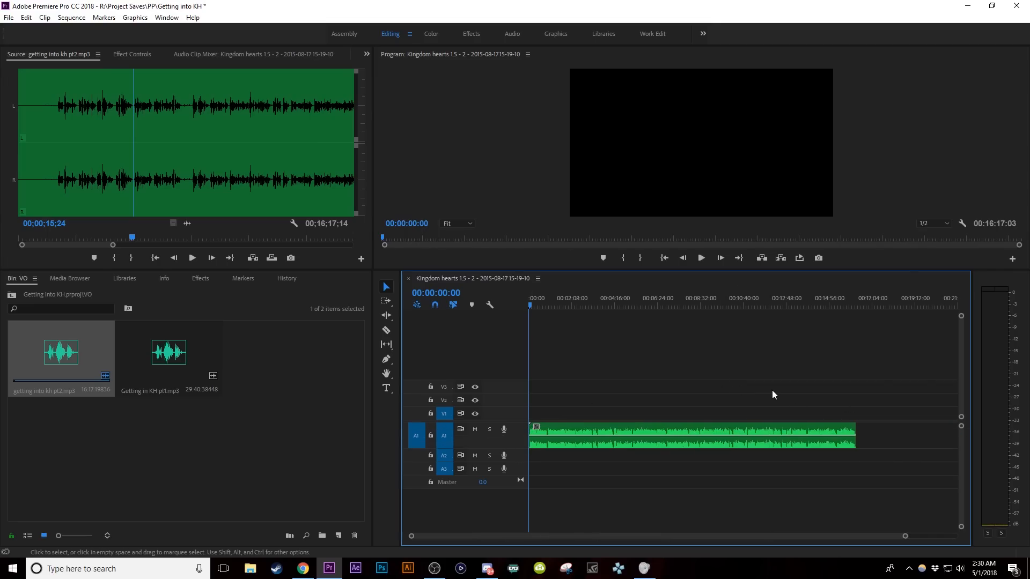
key("Delete")
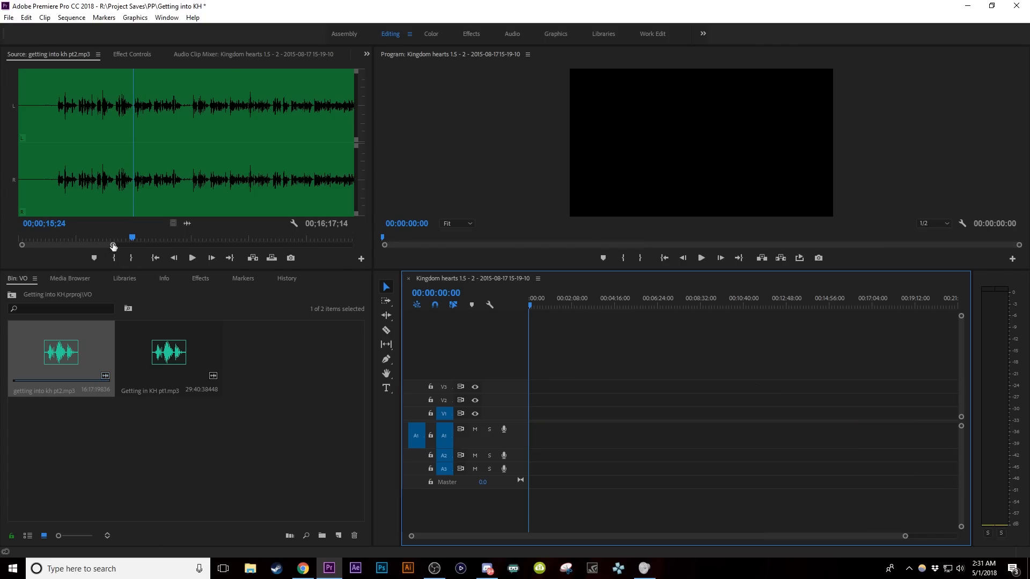
Inspect and play the opening waveform of getting into kh pt2.mp3 in the Source monitor
left_click_drag(112, 246, 462, 240)
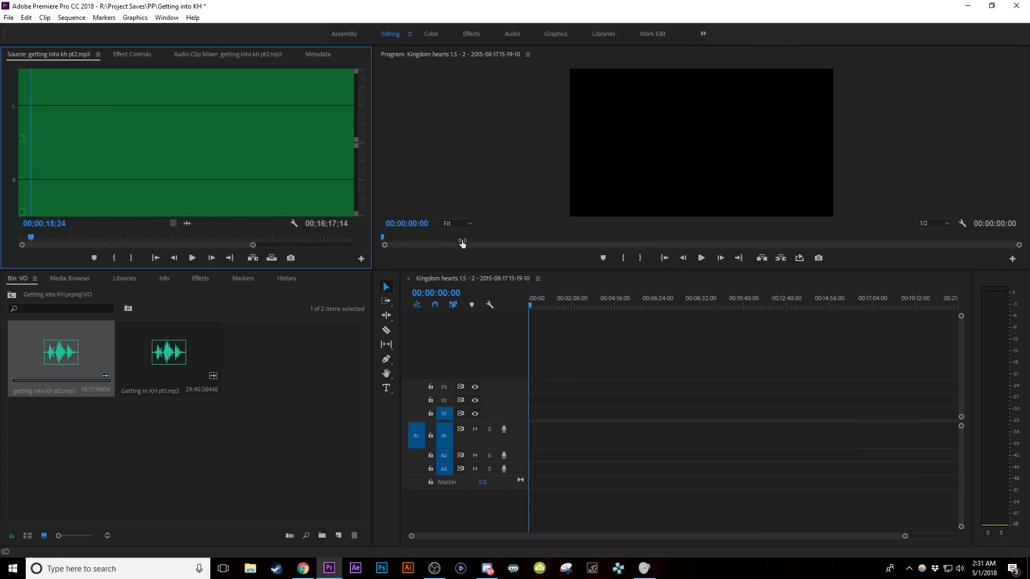
left_click_drag(264, 247, 125, 240)
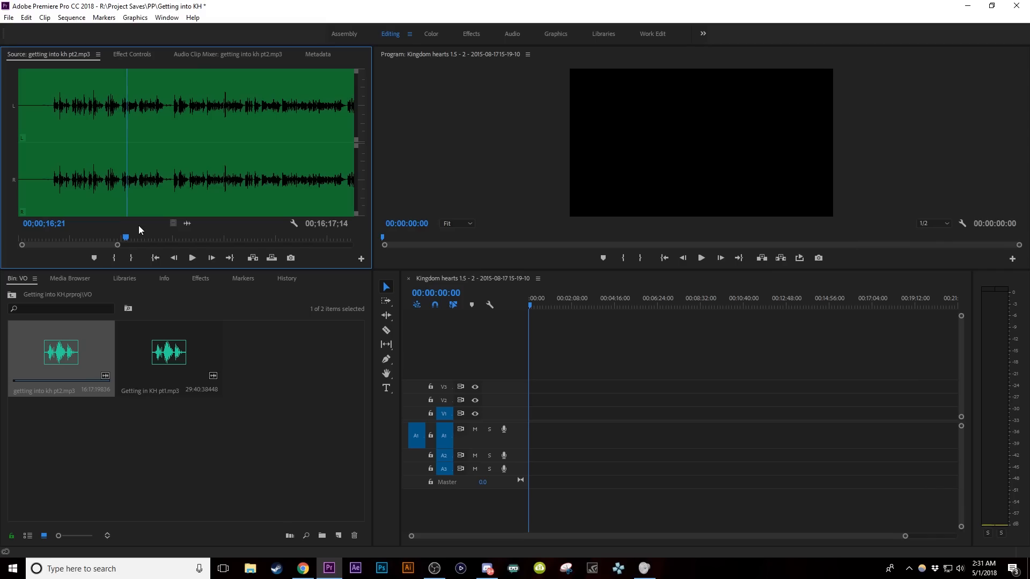
key("space")
Open Getting in KH pt1.mp3 in the Source monitor and mark a 9:04 section ending at 00;02;23;15
double_click(166, 351)
key("space")
left_click(269, 238)
left_click(104, 236)
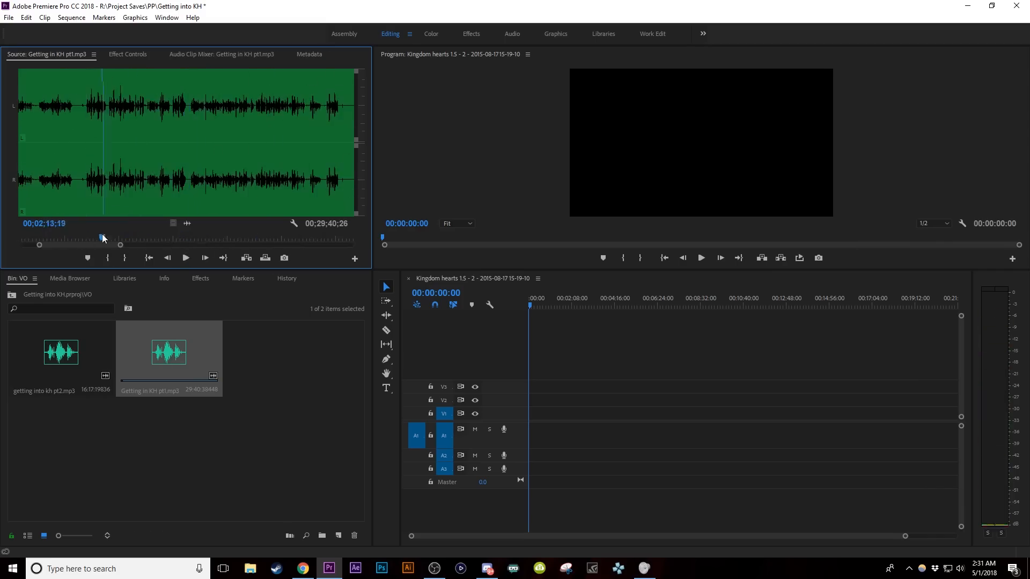
key("i")
key("space")
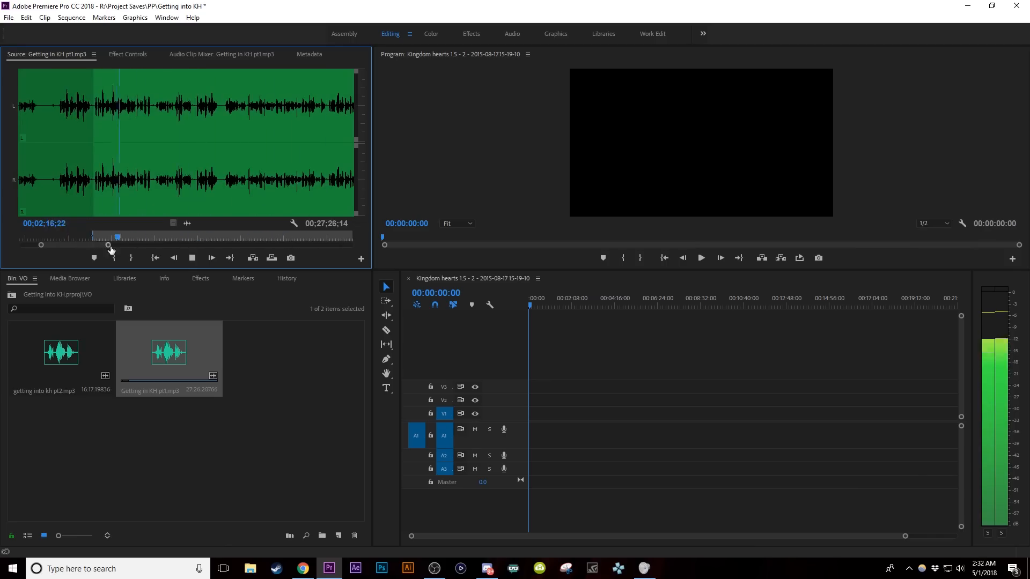
left_click_drag(108, 245, 118, 245)
key("space")
key("o")
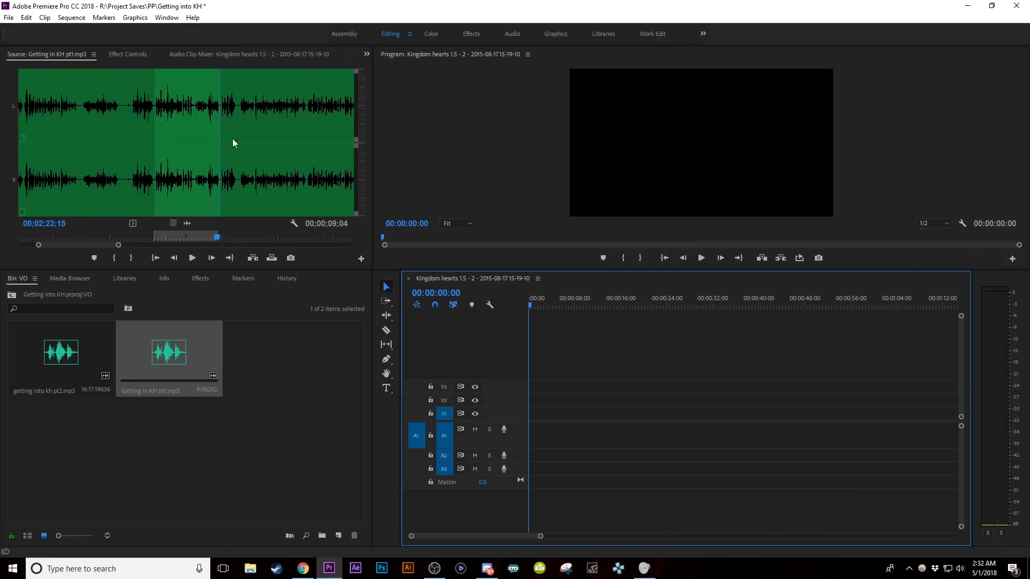
Place the marked voice-over section at the start of audio track A1 and make the track taller
left_click_drag(189, 224, 536, 429)
key("backslash")
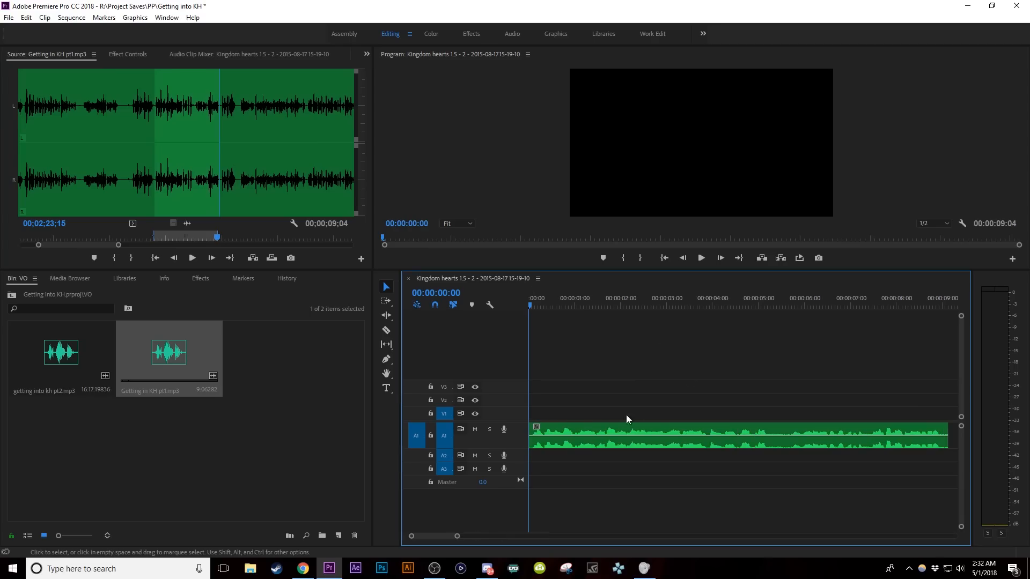
left_click_drag(524, 449, 525, 459)
key("minus")
key("minus")
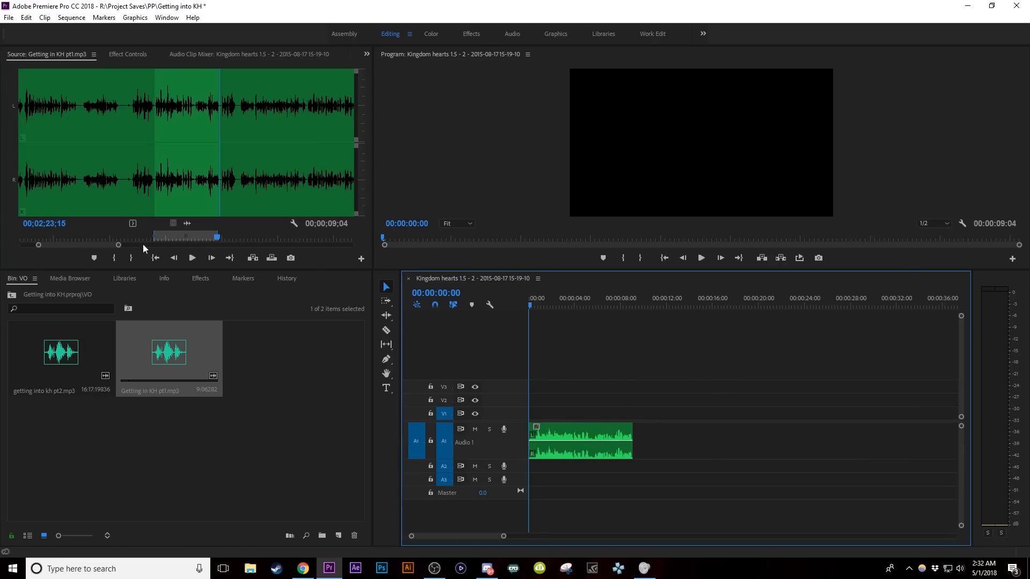
Append further good takes from Getting in KH pt1.mp3 end to end on track A1, extending the voice-over to 00:00:53:27
left_click_drag(119, 246, 633, 441)
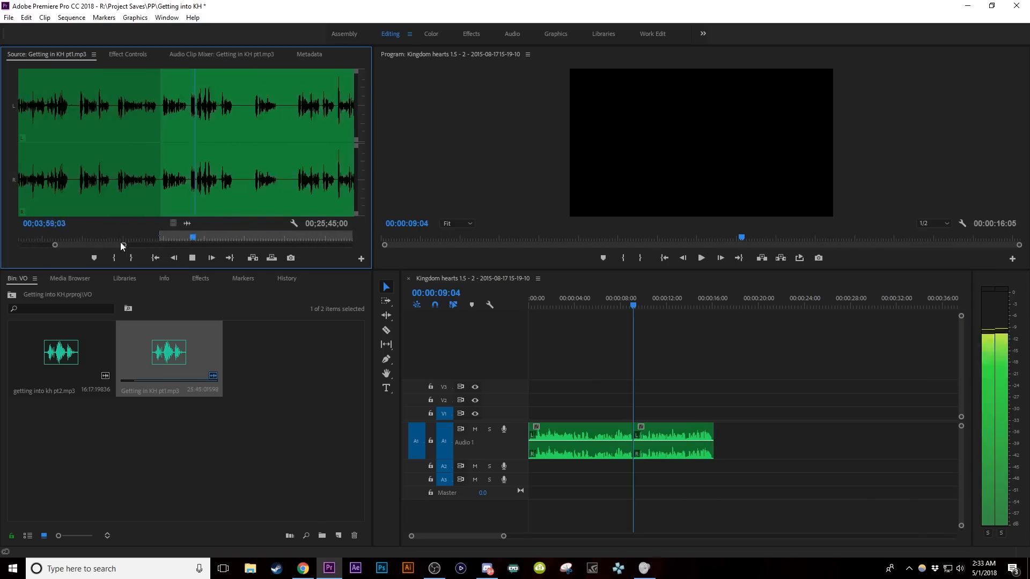
left_click_drag(187, 224, 671, 441)
left_click_drag(130, 245, 711, 441)
left_click_drag(186, 224, 863, 439)
Mark the voice-over take around 00;09;22 in Getting in KH pt1.mp3 and append it to track A1 at 00:00:53:27
key("space")
key("i")
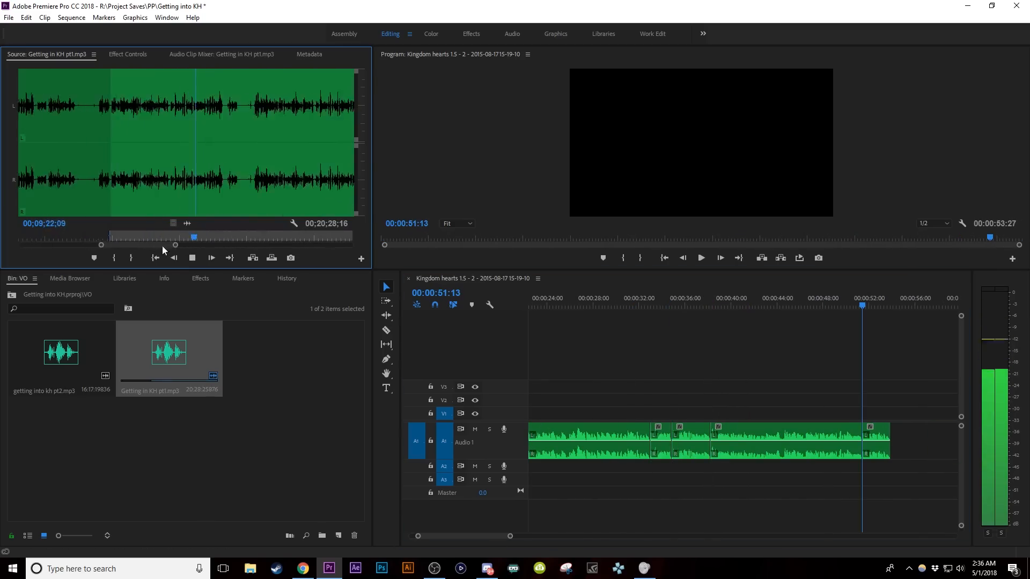
key("o")
left_click_drag(187, 224, 906, 441)
key("minus")
Mark the voice-over take around 00;10;59 in the source recording and append it to track A1 at 00:01:07:23
left_click(159, 238)
key("space")
key("i")
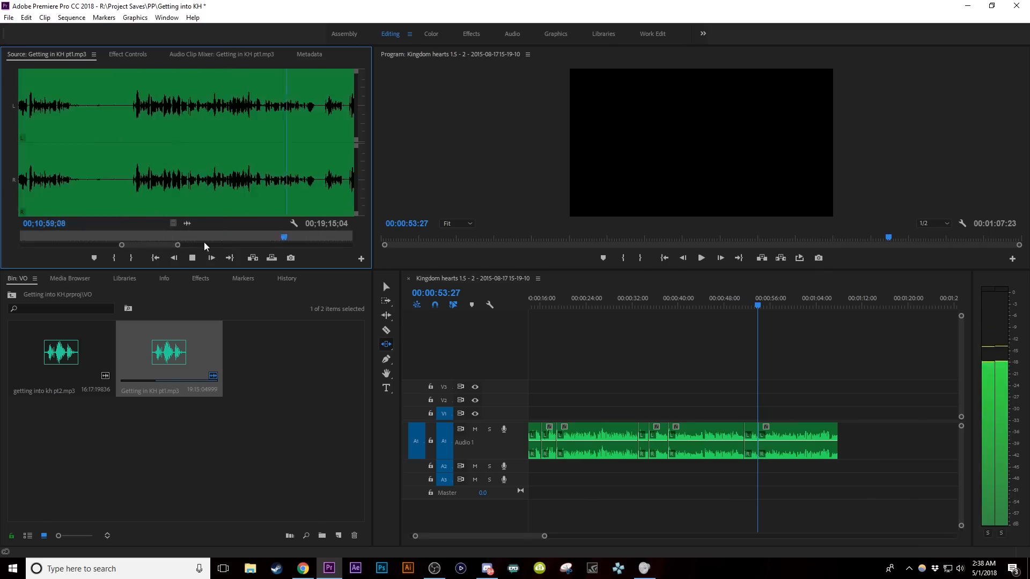
key("o")
left_click_drag(187, 223, 839, 441)
Mark successive good takes in Getting in KH pt1.mp3 and lay them along track A1 up to 00:02:36:24
key("space")
left_click_drag(189, 245, 901, 440)
left_click(896, 306)
key("i")
key("o")
key("i")
key("o")
left_click(744, 305)
left_click_drag(187, 223, 723, 441)
key("i")
key("o")
left_click_drag(186, 223, 806, 441)
key("space")
left_click_drag(232, 246, 854, 441)
left_click_drag(186, 224, 777, 441)
Mark a 2:19 section of Getting in KH pt1.mp3 and append it to track A1 at 00:02:36:24
key("o")
key("i")
left_click(108, 236)
key("space")
key("i")
key("o")
left_click_drag(186, 224, 875, 440)
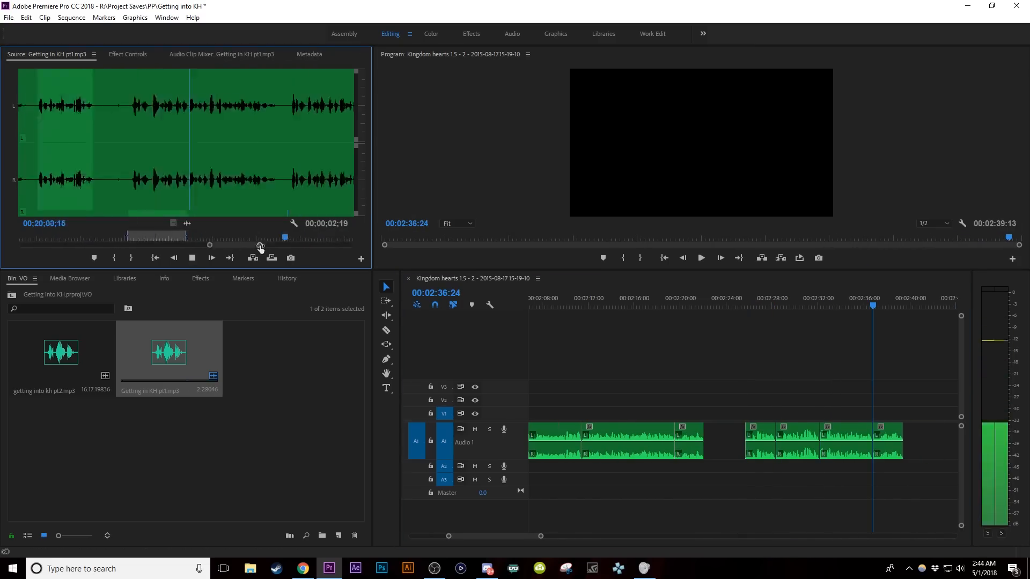
Append the next voice-over takes after 00:02:39:13 on track A1, finishing with an 18:06 section placed at 00:02:45:21
key("i")
left_click_drag(187, 224, 746, 441)
key("i")
left_click(86, 235)
key("o")
left_click_drag(187, 224, 841, 441)
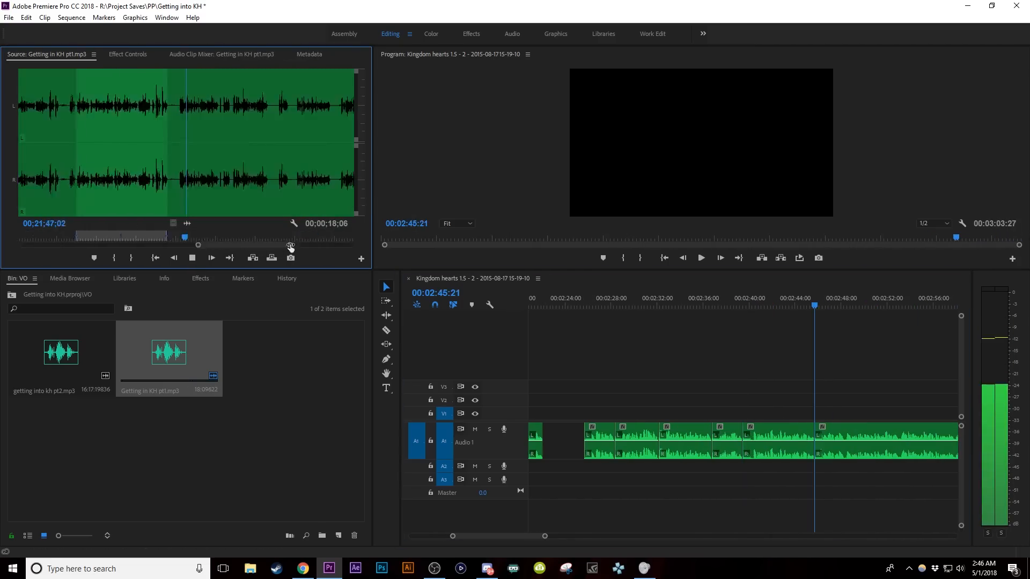
Mark the next takes following about 00;21;47 in the source recording and append them to track A1 after 00:03:03:27
key("i")
scroll(698, 440, "down", 5)
left_click_drag(187, 223, 670, 441)
key("o")
left_click_drag(187, 224, 743, 441)
key("i")
key("o")
left_click_drag(187, 223, 890, 441)
Mark another take in Getting in KH pt1.mp3 and append it to track A1 at 00:03:32:29
key("i")
key("o")
key("i")
left_click(256, 236)
key("o")
scroll(751, 441, "down", 3)
left_click_drag(187, 223, 783, 440)
Mark two more takes from about 00;26;09 onward and append them to track A1 at 00:03:38:13 and 00:03:44:03
key("i")
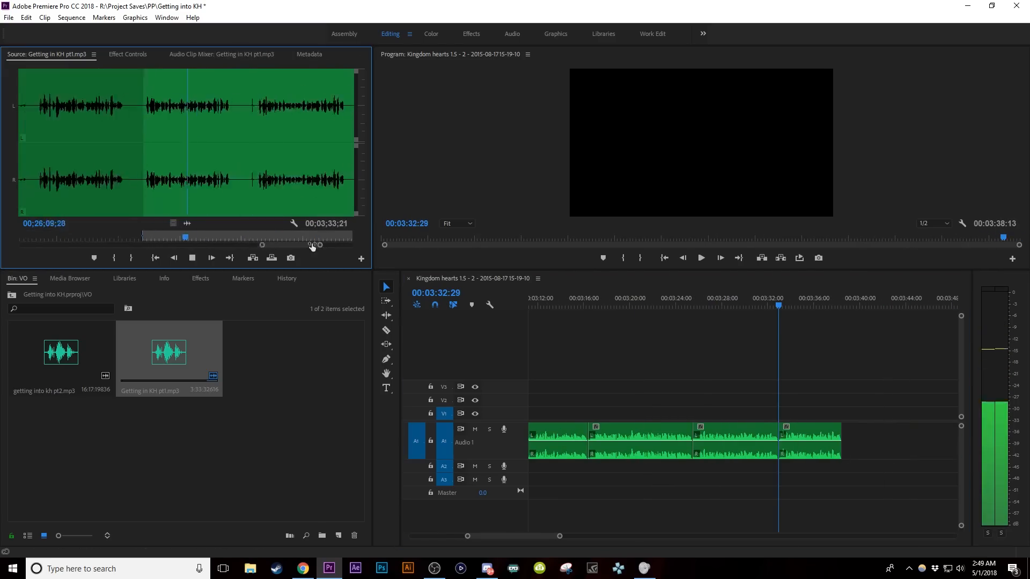
key("o")
left_click_drag(186, 224, 847, 441)
key("i")
left_click(273, 237)
key("o")
left_click_drag(186, 223, 909, 441)
key("minus")
Append the remaining takes of Getting in KH pt1.mp3 after 00:03:49:19, ending the voice-over on track A1 at 00:04:19:12
key("i")
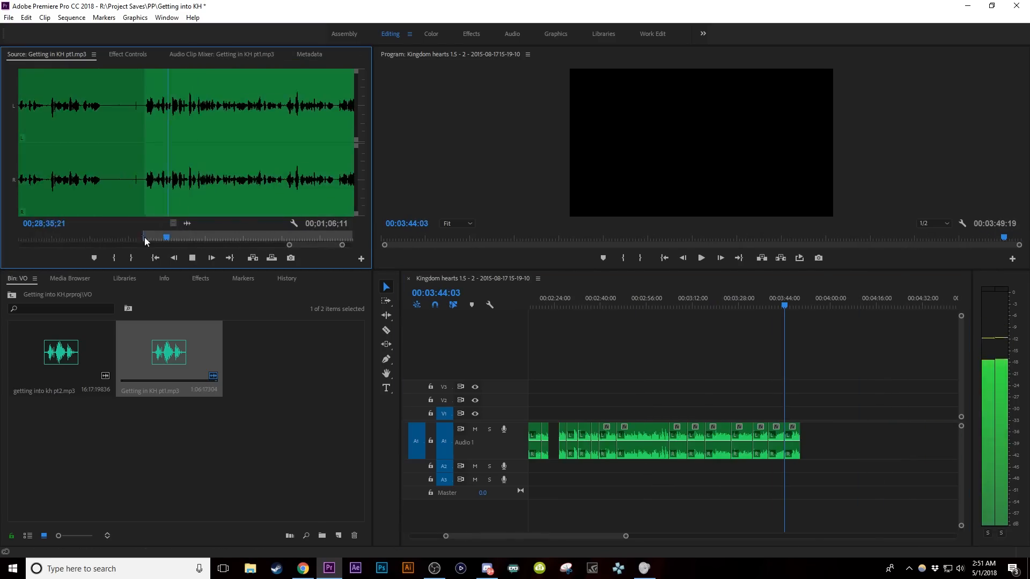
key("o")
left_click_drag(186, 223, 802, 441)
key("i")
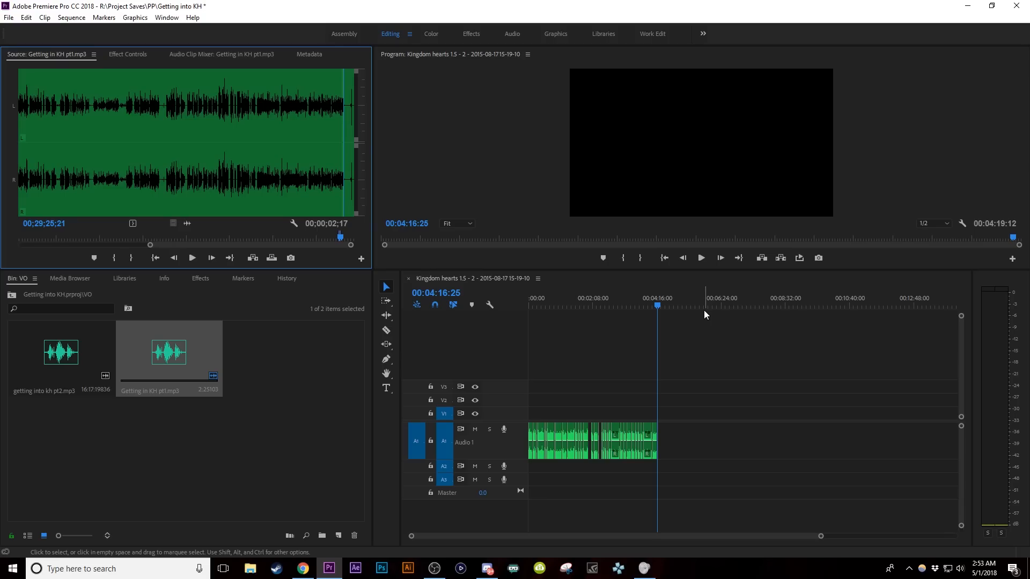
key("equal")
key("equal")
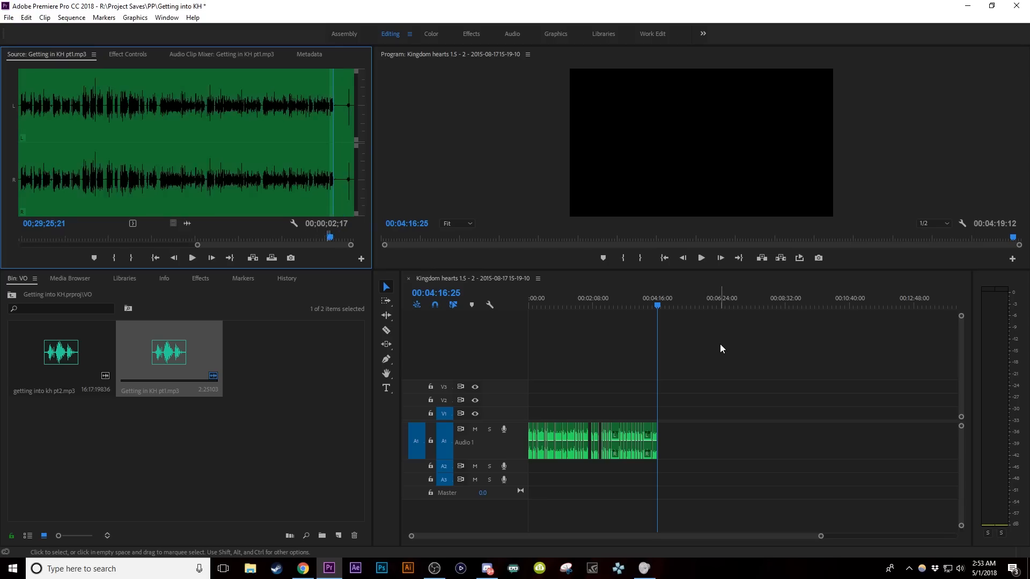
left_click(721, 345)
key("equal")
key("equal")
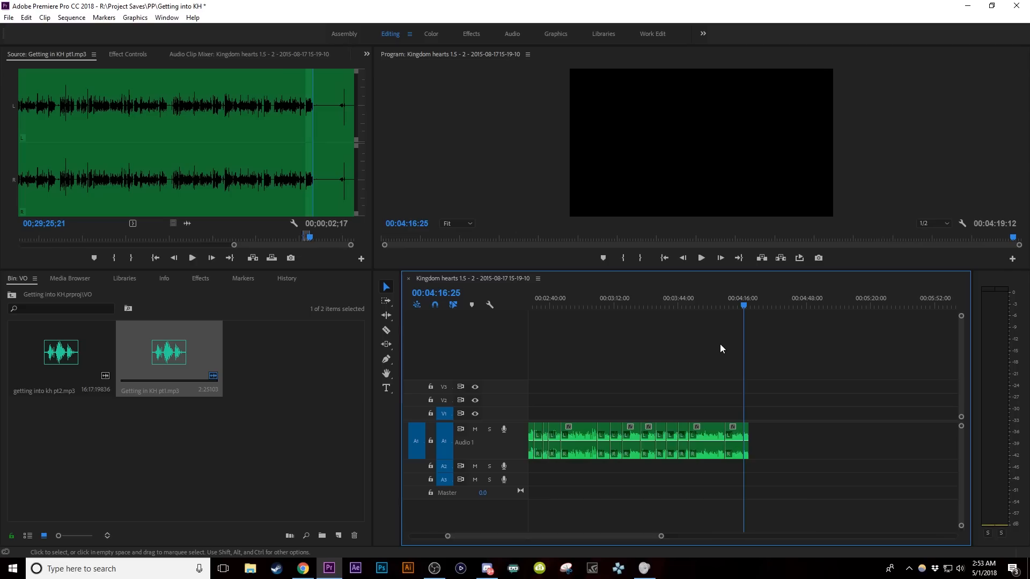
key("minus")
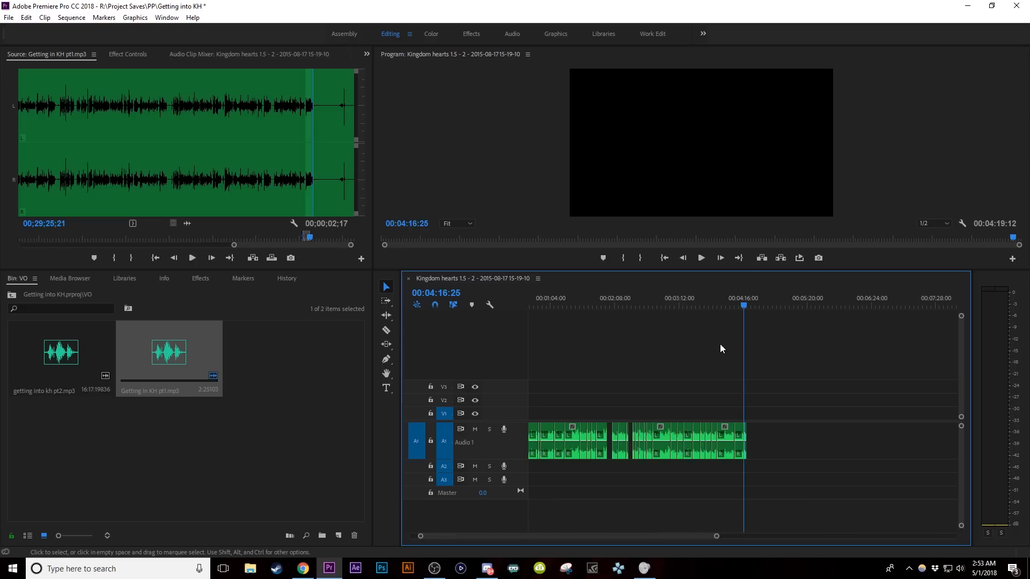
key("minus")
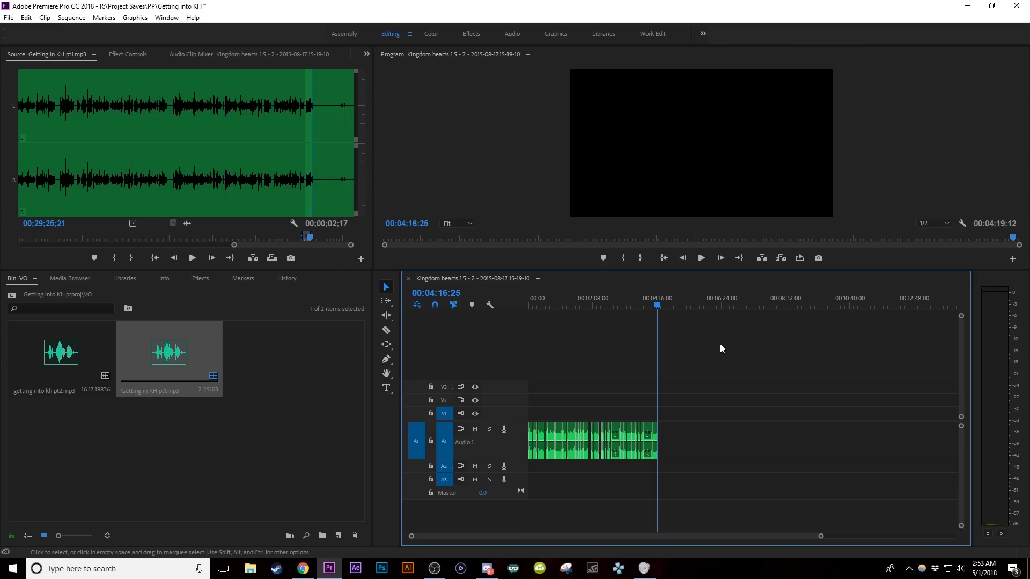
Return the playhead to the start of the sequence and enlarge the timeline and track A1 for close waveform editing
left_click_drag(595, 305, 536, 310)
key("equal")
key("equal")
key("equal")
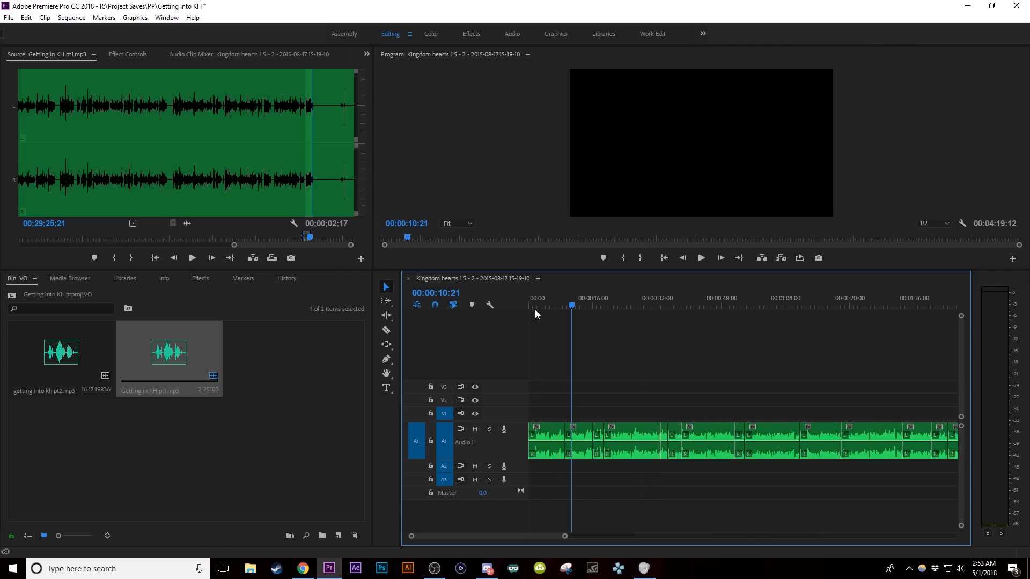
key("equal")
key("equal")
key("minus")
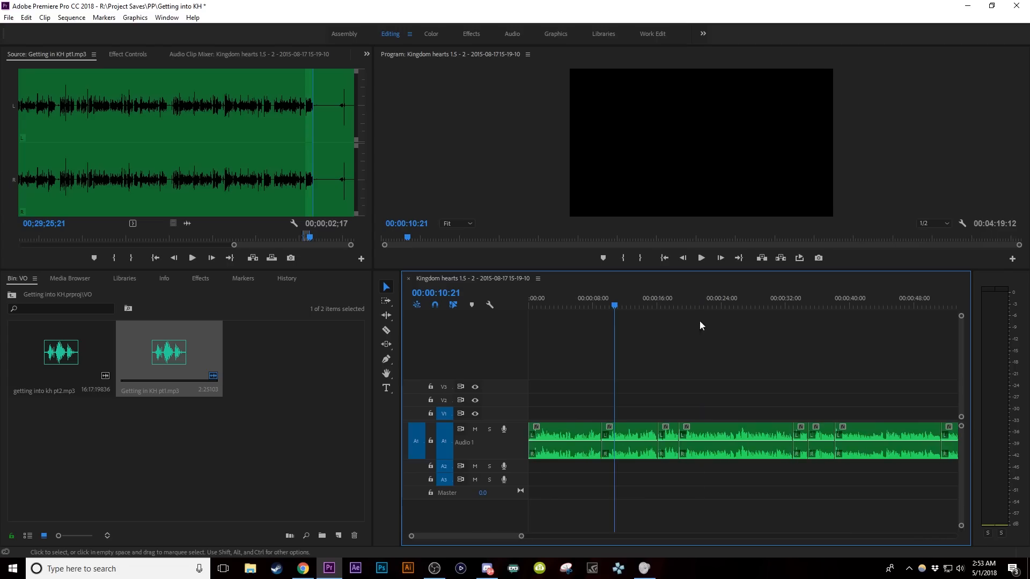
left_click_drag(614, 306, 468, 337)
key("equal")
key("equal")
key("equal")
key("equal")
key("equal")
key("equal")
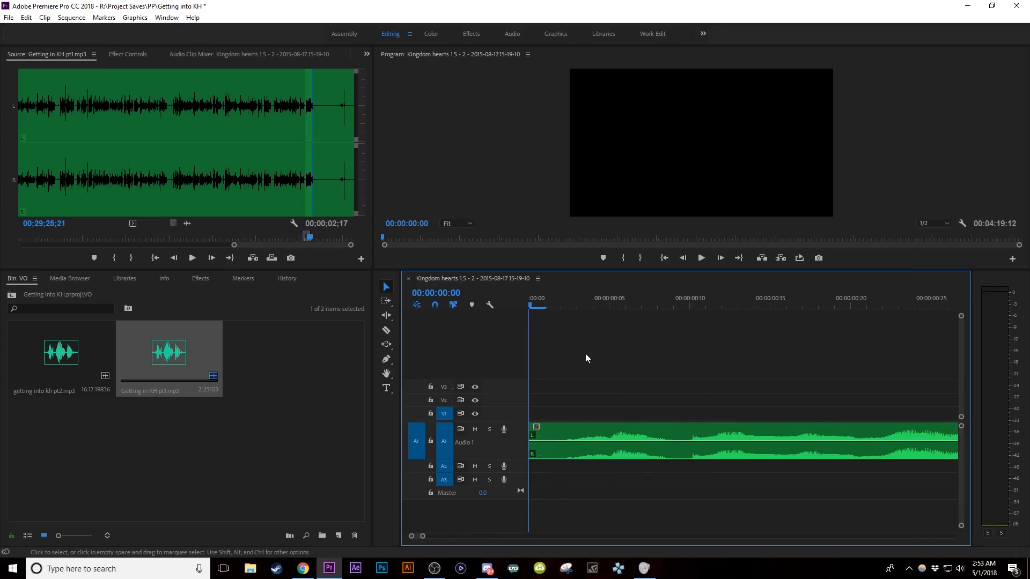
left_click_drag(518, 458, 519, 506)
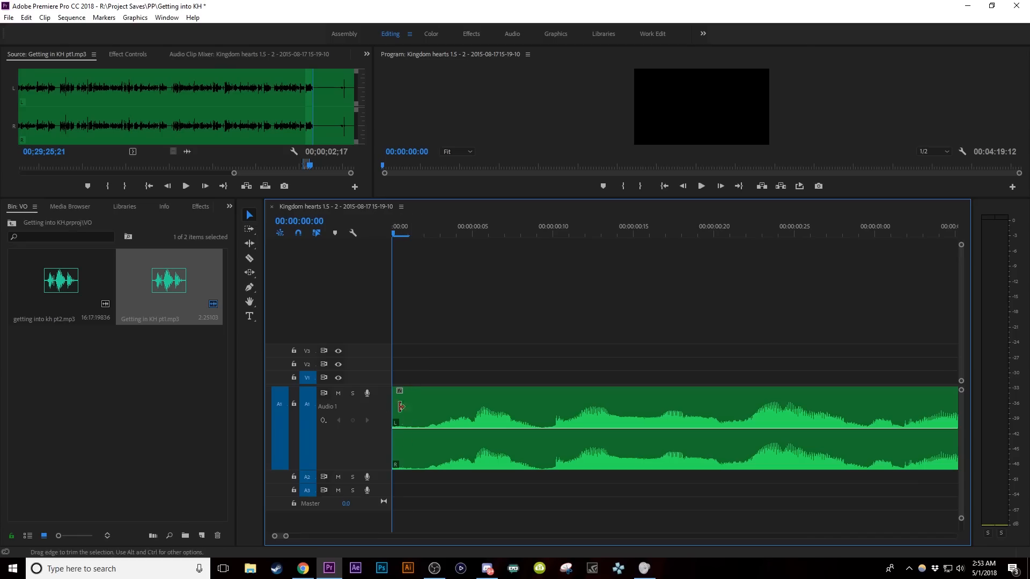
Trim two frames off the start of the first voice-over clip on A1 and ripple delete the gap
left_click_drag(393, 424, 424, 423)
right_click(400, 405)
left_click(421, 410)
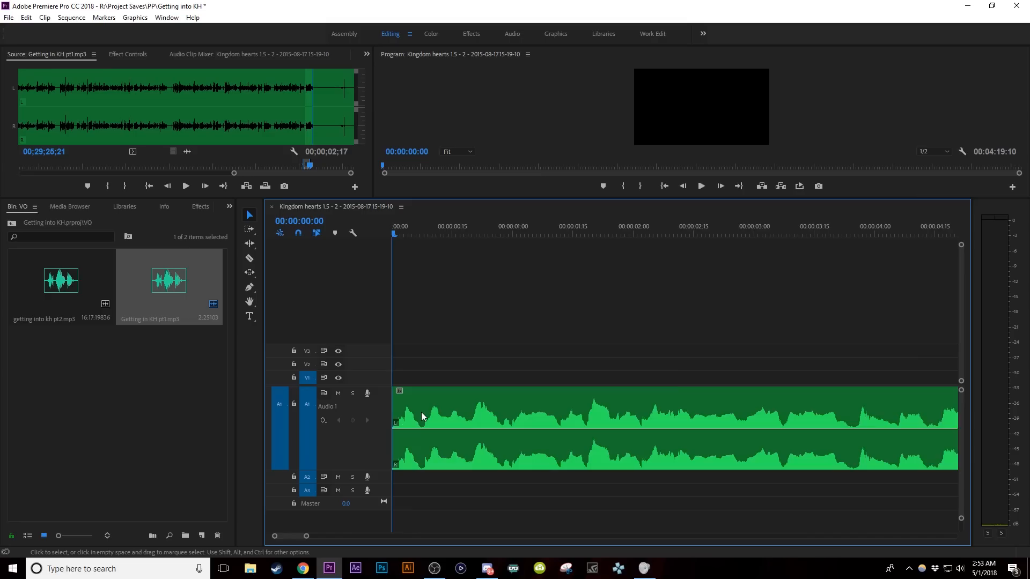
key("backslash")
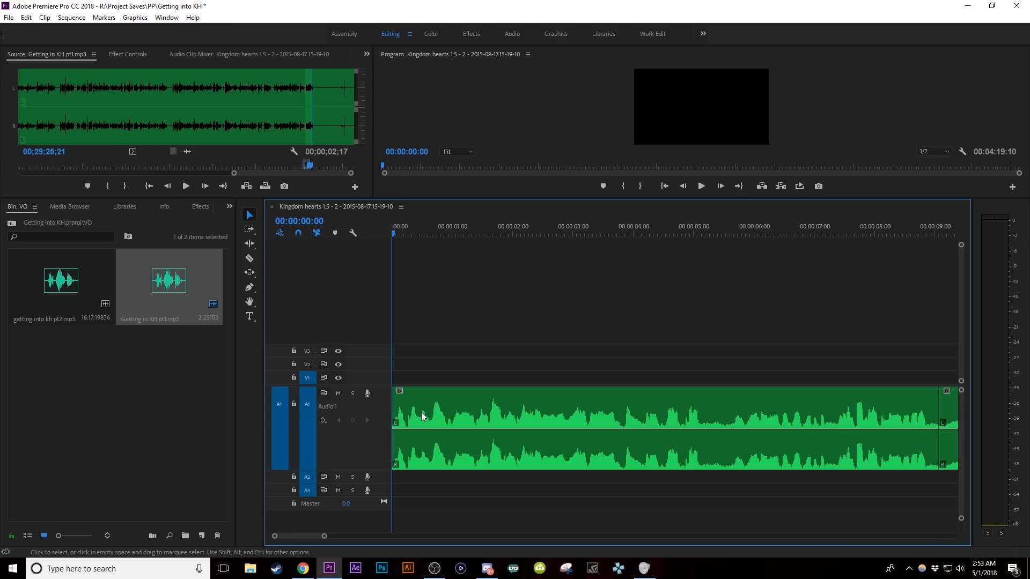
key("minus")
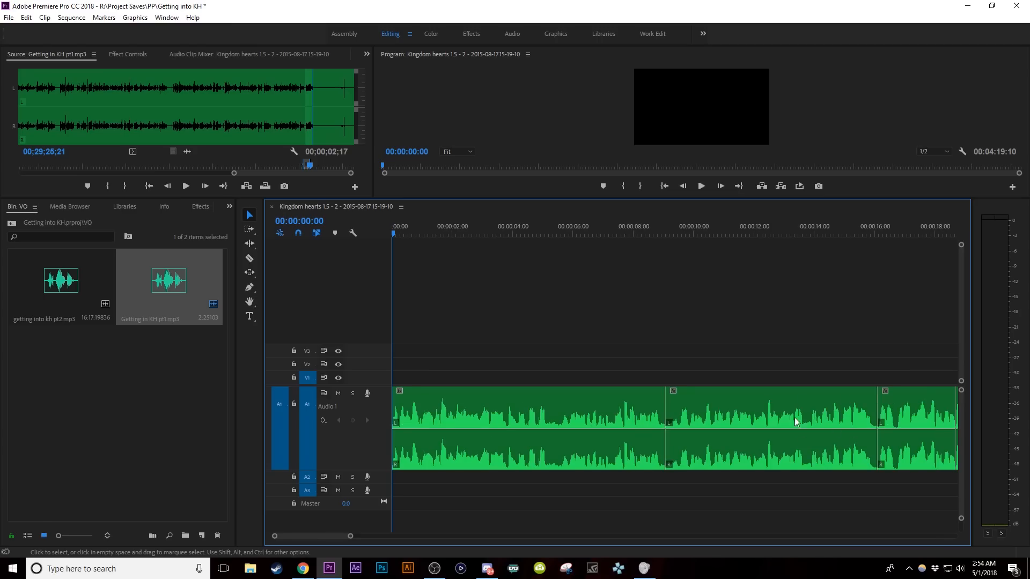
key("minus")
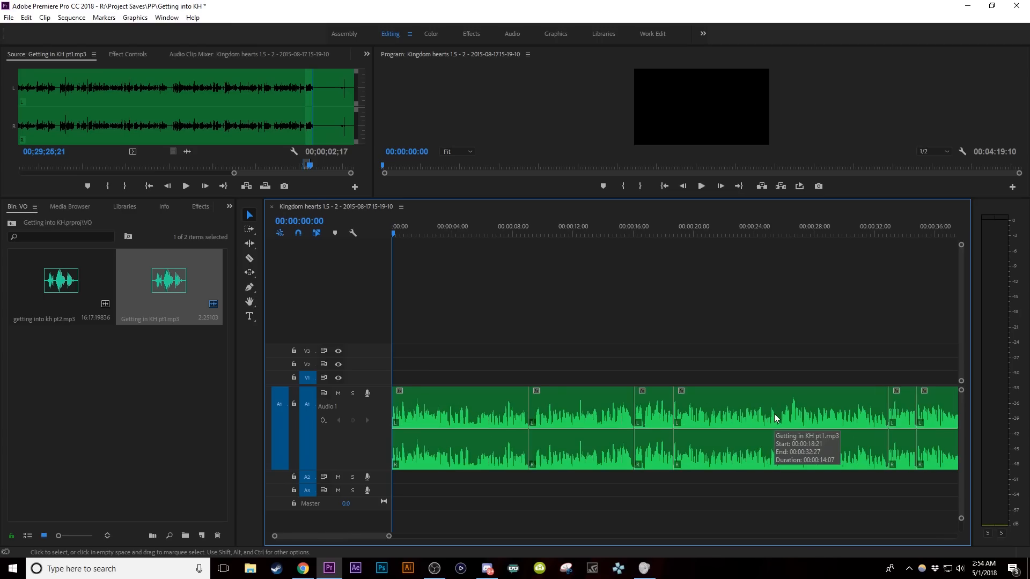
key("equal")
key("equal")
key("equal")
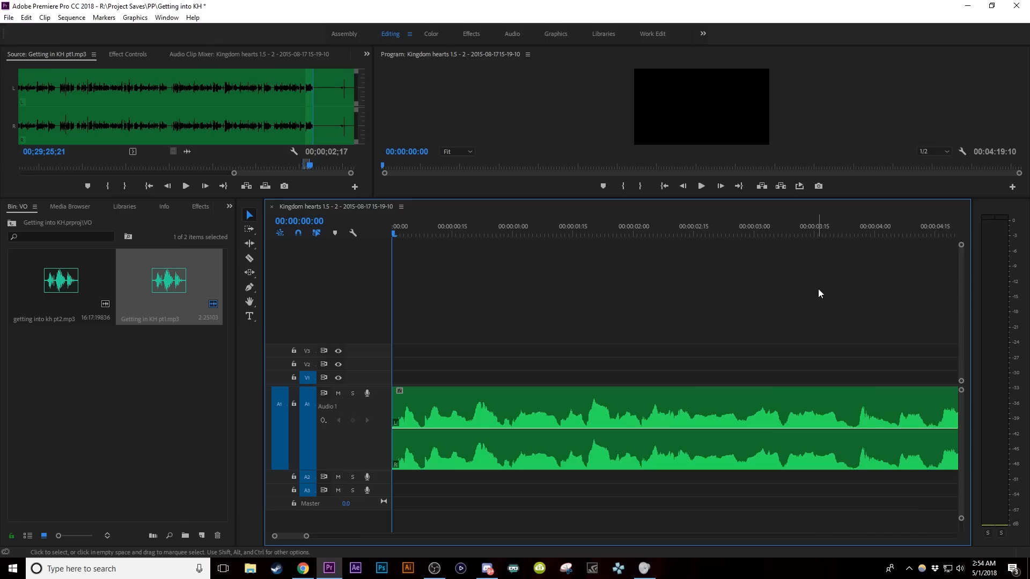
key("minus")
key("minus")
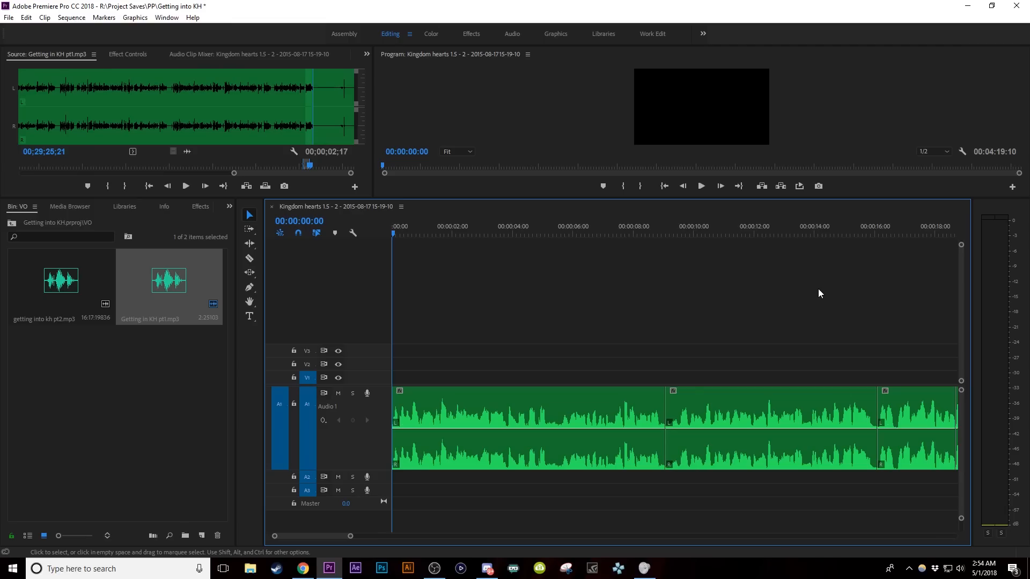
key("equal")
key("minus")
key("minus")
key("minus")
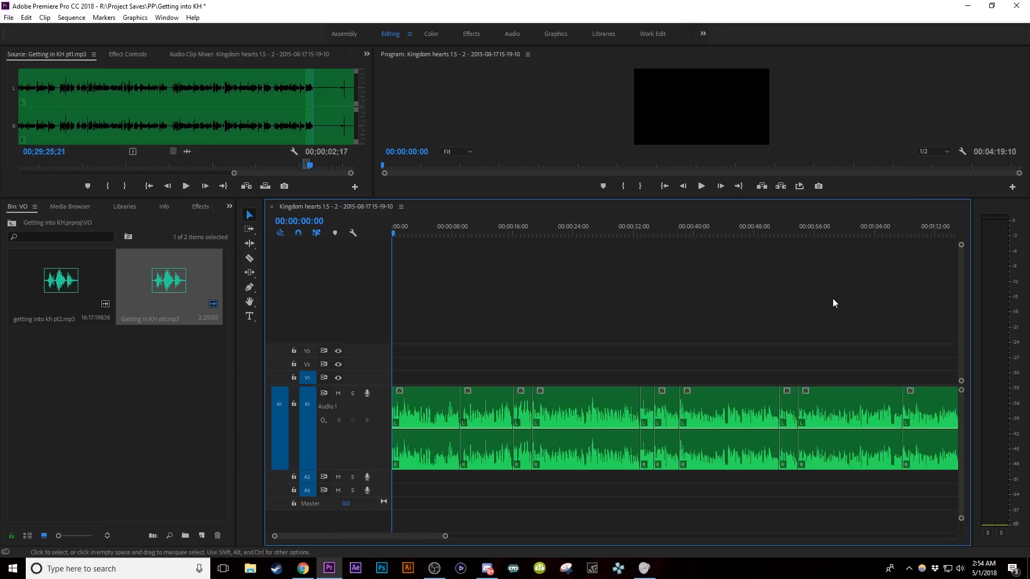
key("equal")
key("equal")
key("equal")
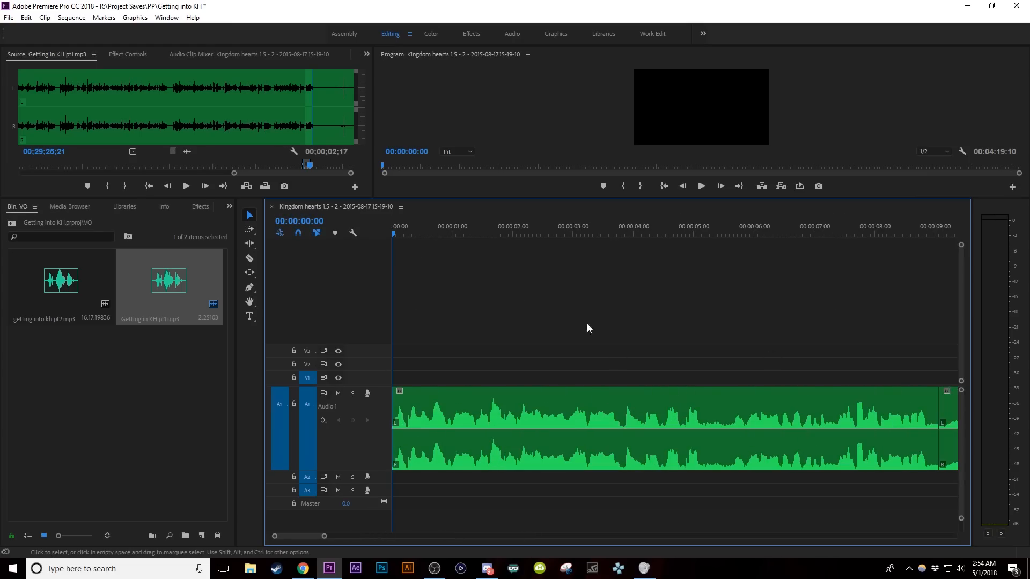
key("minus")
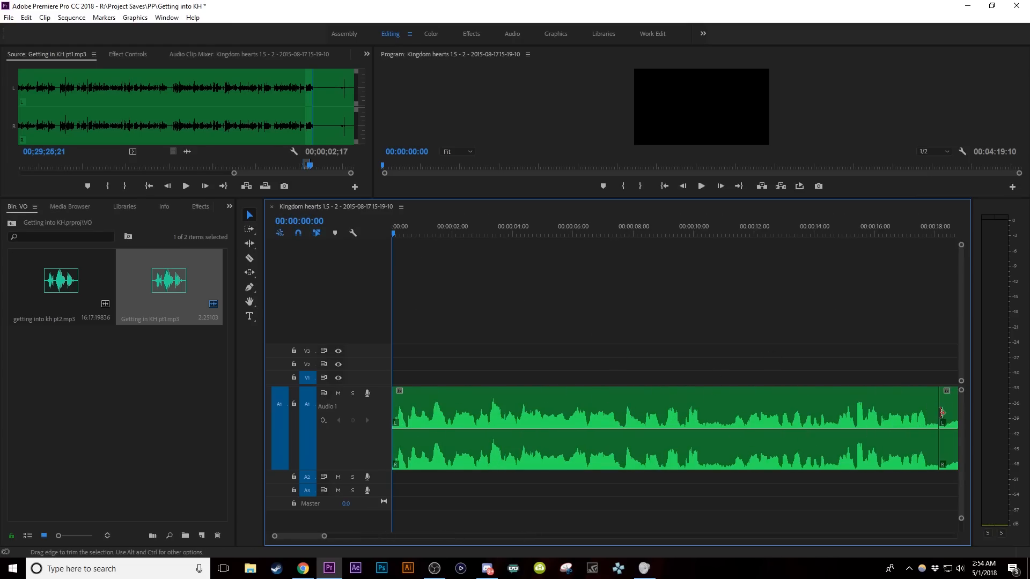
Cut the pause out of track A1 from 00:00:07:05 to 00:00:07:11 and ripple delete the gap
key("space")
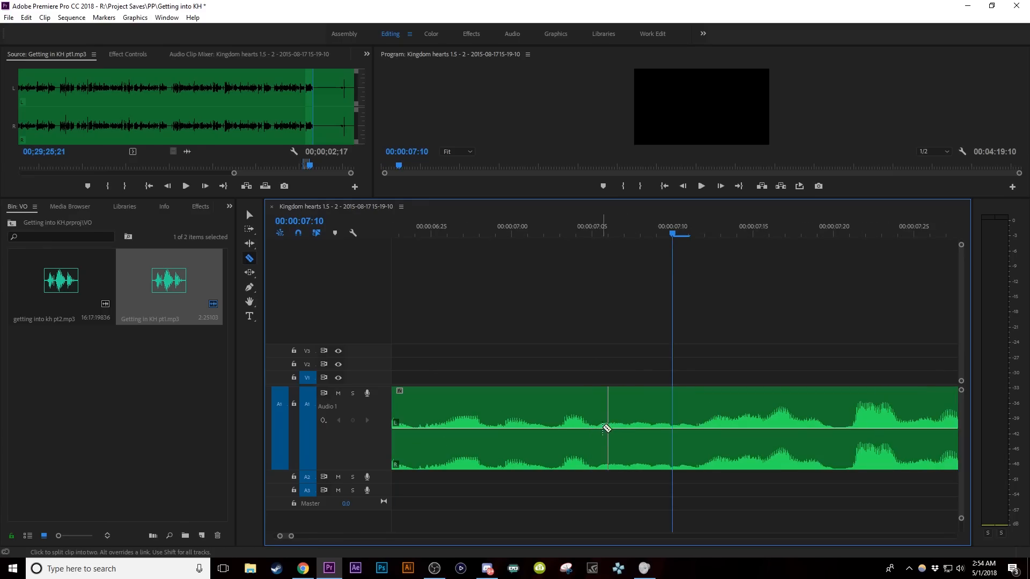
left_click(591, 429)
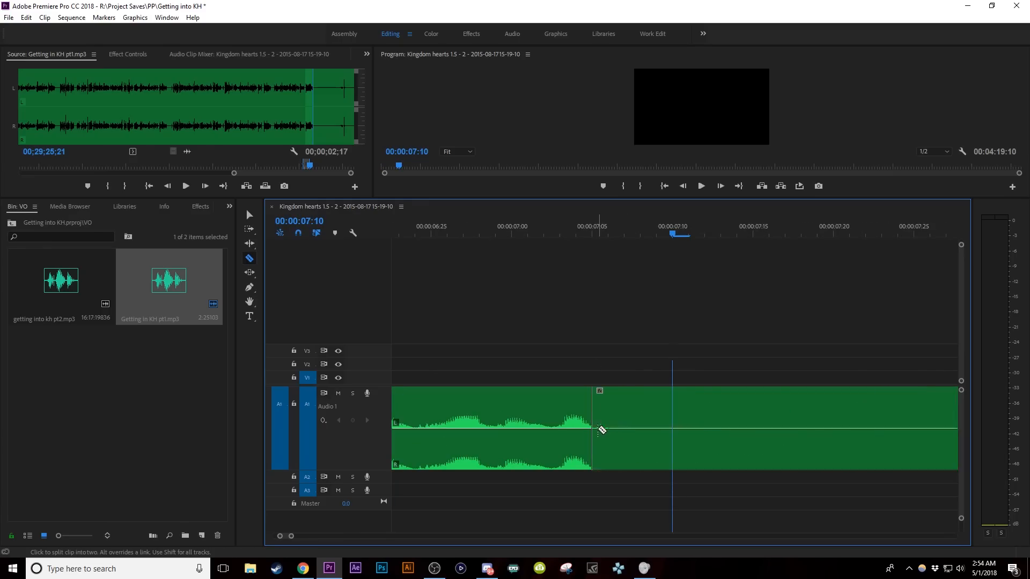
left_click(689, 435)
key("v")
left_click(658, 420)
key("Delete")
right_click(657, 422)
left_click(670, 428)
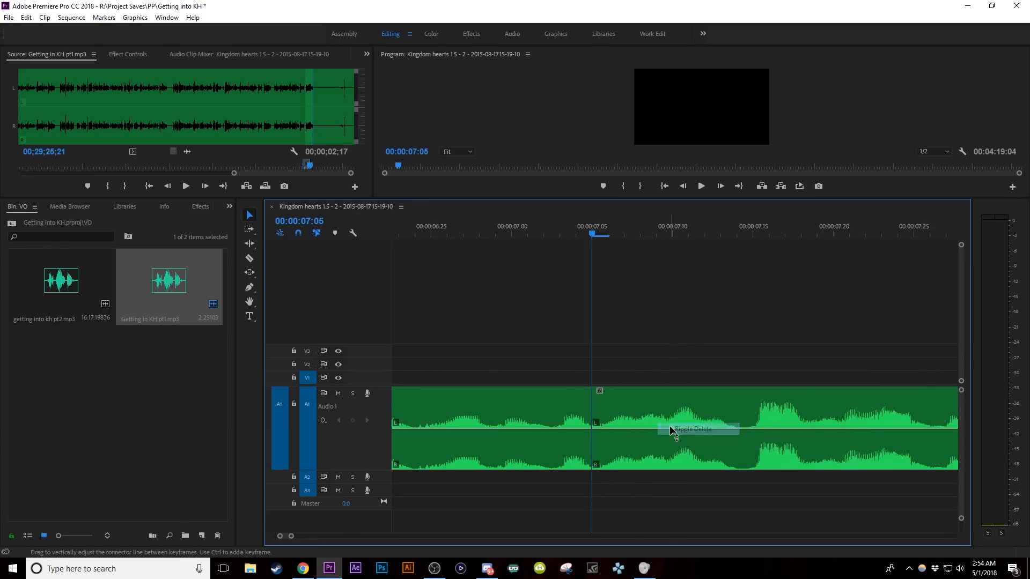
Play on from the new join and trim the pause at the end of the clip around 00:00:08:20
key("minus")
key("space")
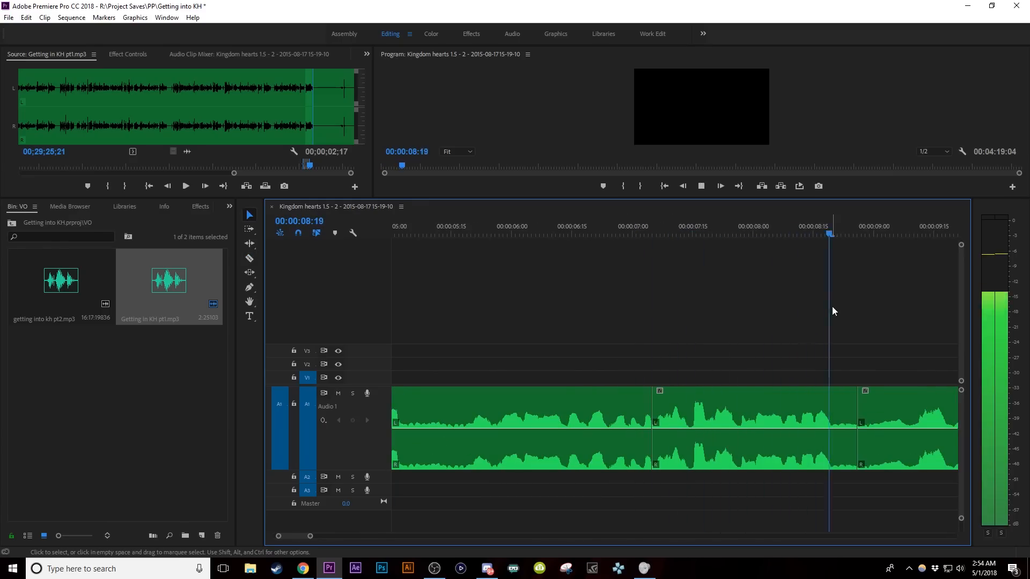
key("space")
key("equal")
left_click_drag(767, 407, 761, 407)
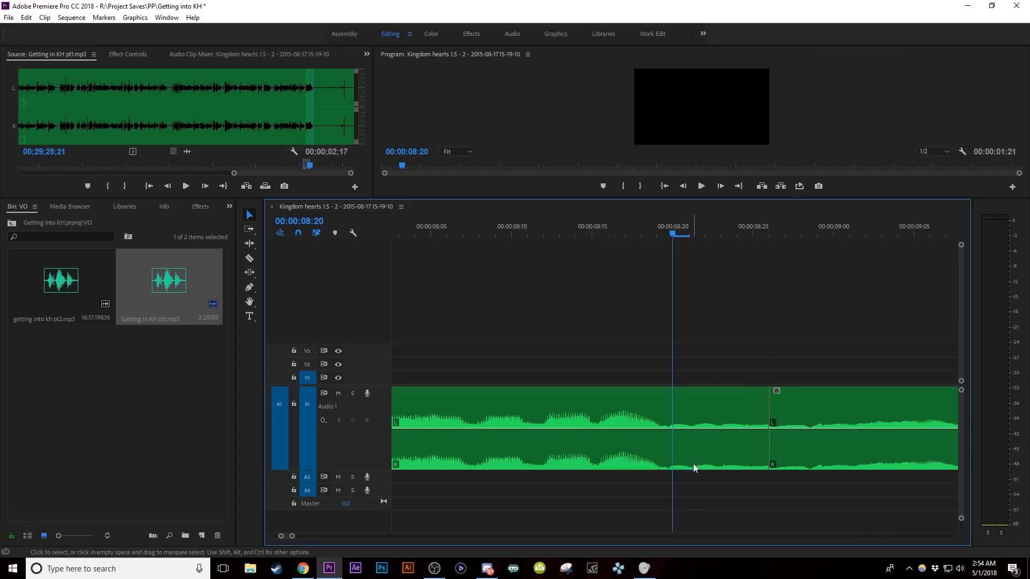
left_click(770, 403)
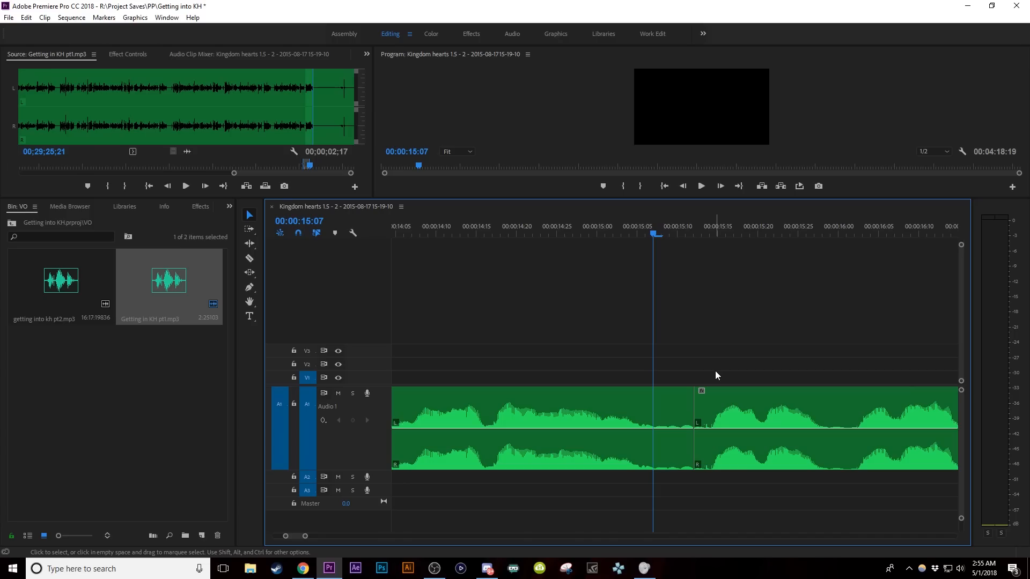
Trim the clip's end back to 00:00:15:07, take two frames off the next clip's start and ripple delete the gap
key("equal")
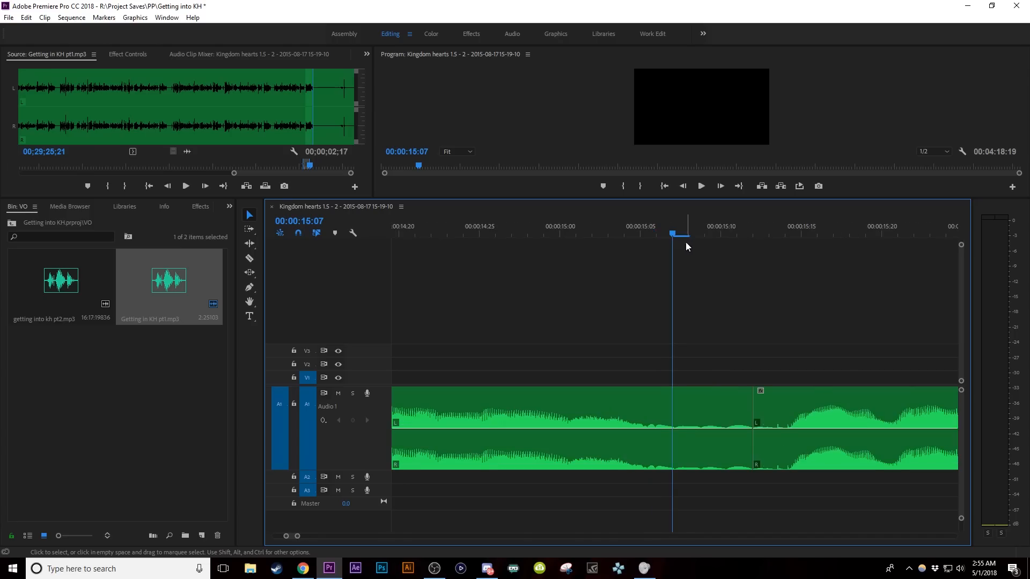
left_click_drag(685, 239, 682, 291)
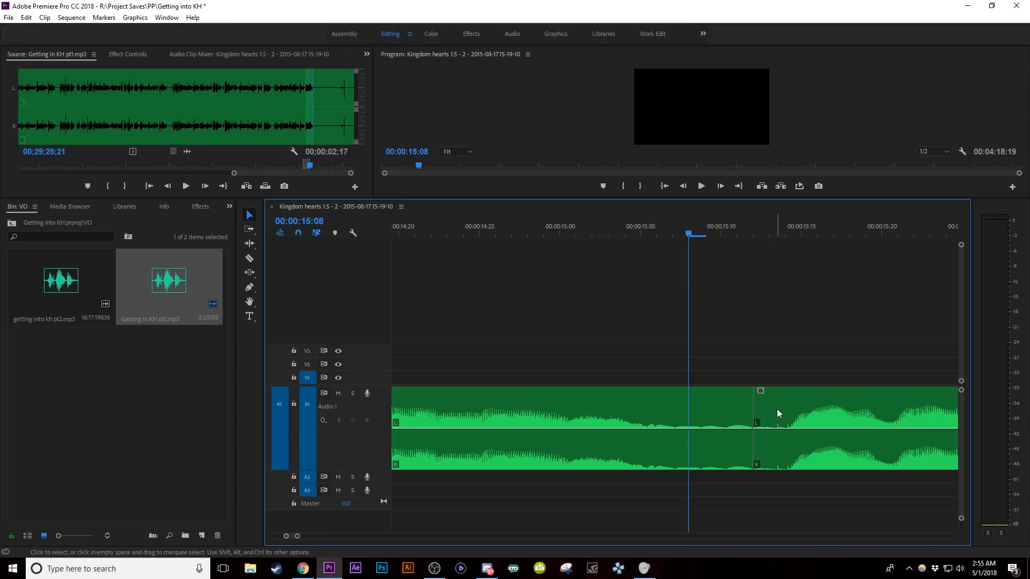
left_click_drag(743, 401, 671, 403)
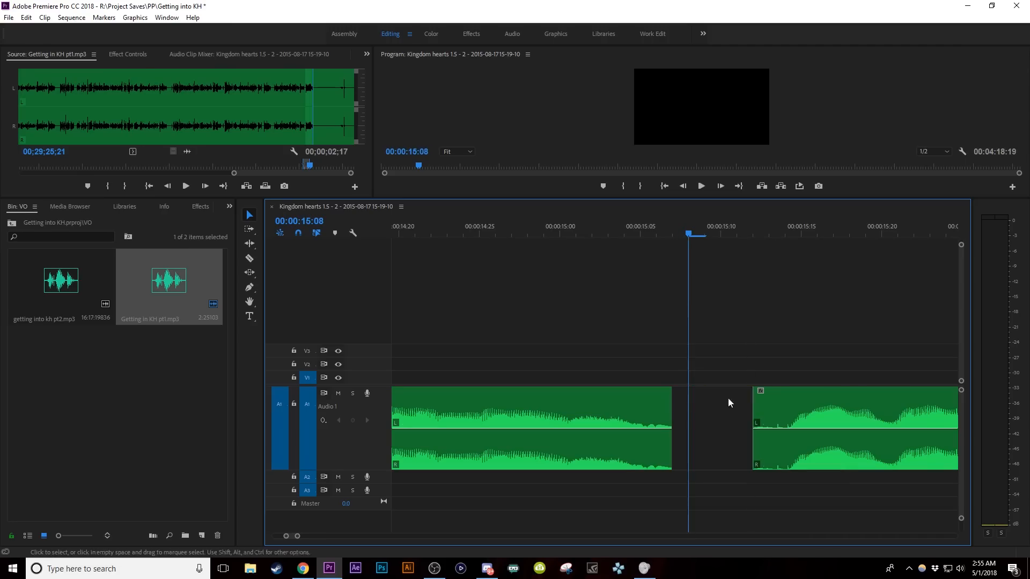
left_click_drag(752, 398, 786, 409)
right_click(748, 404)
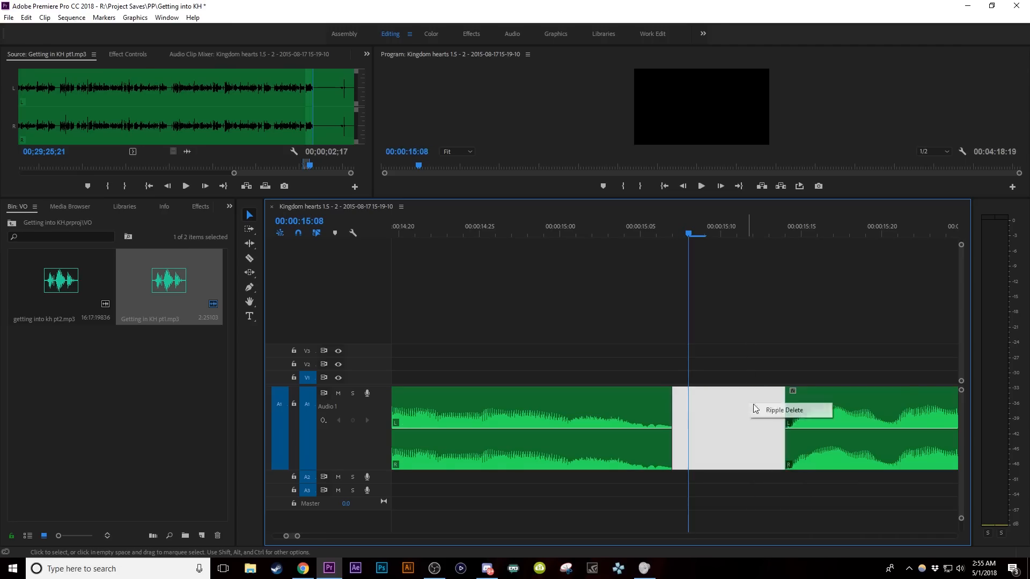
left_click(759, 409)
Play back the join around 00:00:15:08 to check how the two takes flow together
key("minus")
left_click(688, 235)
left_click_drag(687, 233, 618, 234)
key("minus")
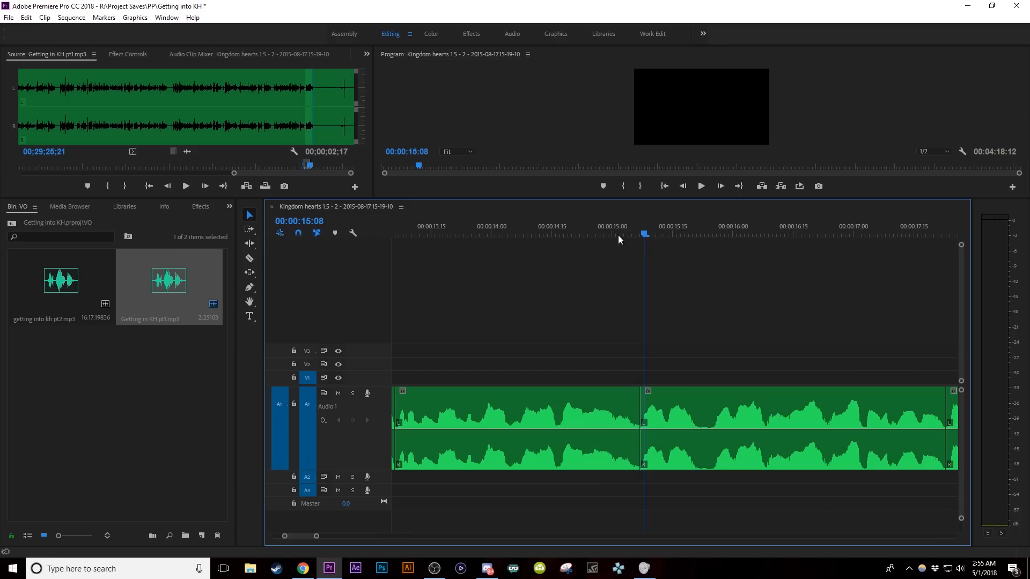
left_click(700, 186)
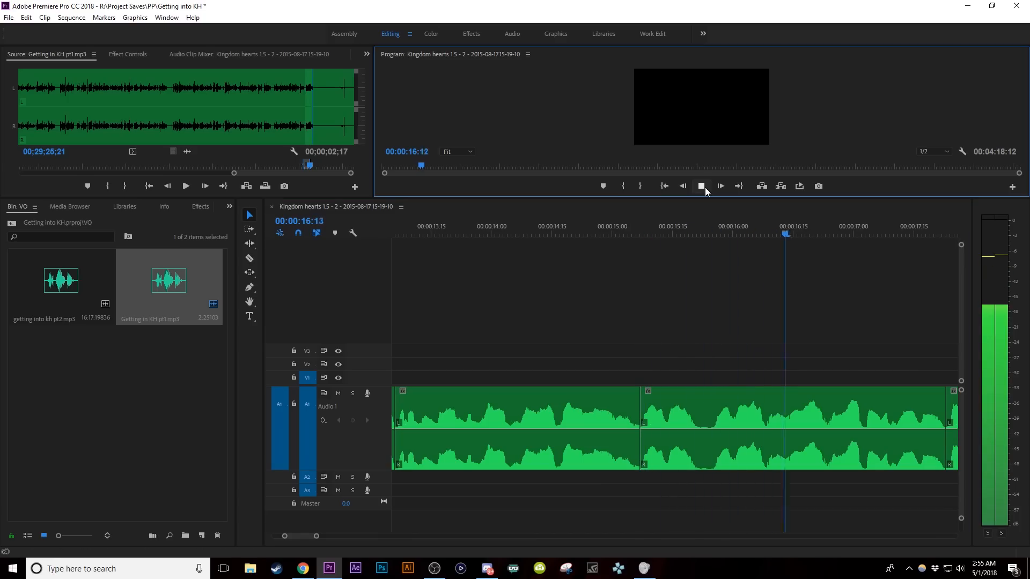
left_click_drag(852, 234, 640, 249)
key("space")
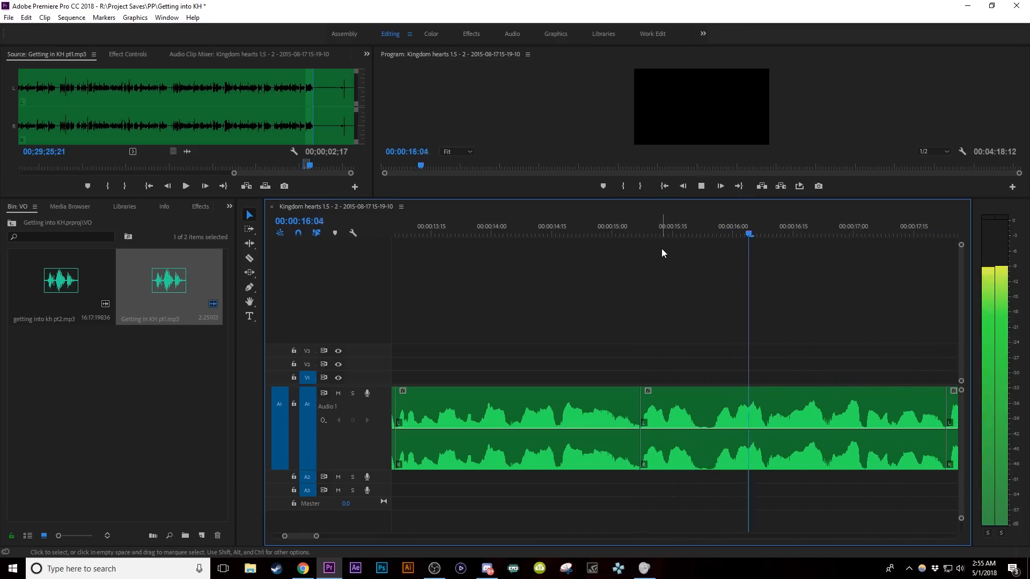
key("space")
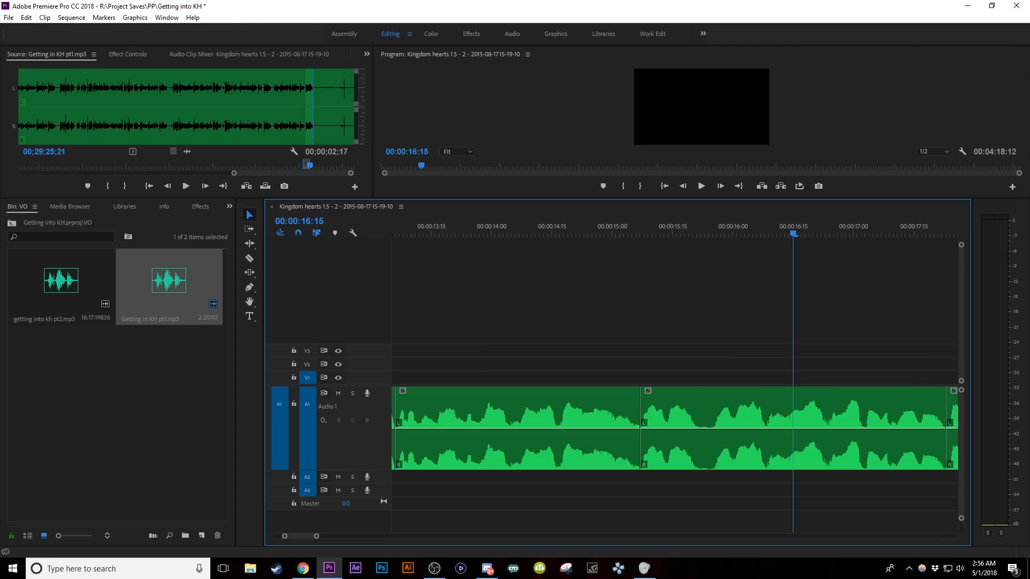
Play on along track A1, cut the pause out at 00:00:24:19 and ripple delete the gap
key("space")
key("minus")
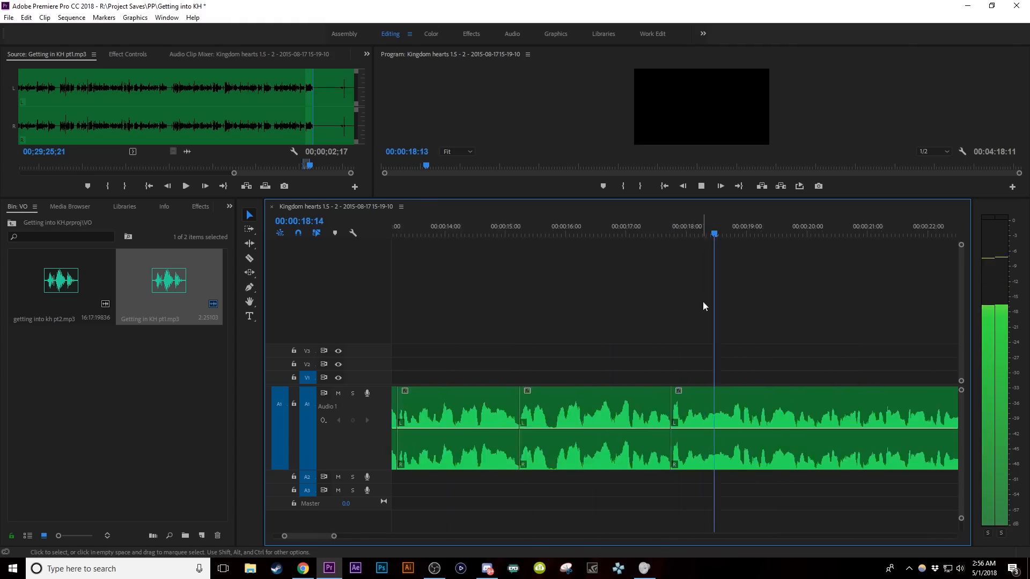
key("minus")
key("minus")
key("minus")
key("minus")
key("equal")
key("equal")
key("equal")
key("space")
key("equal")
key("equal")
key("equal")
key("equal")
key("Right")
key("ctrl+k")
right_click(760, 422)
left_click(777, 429)
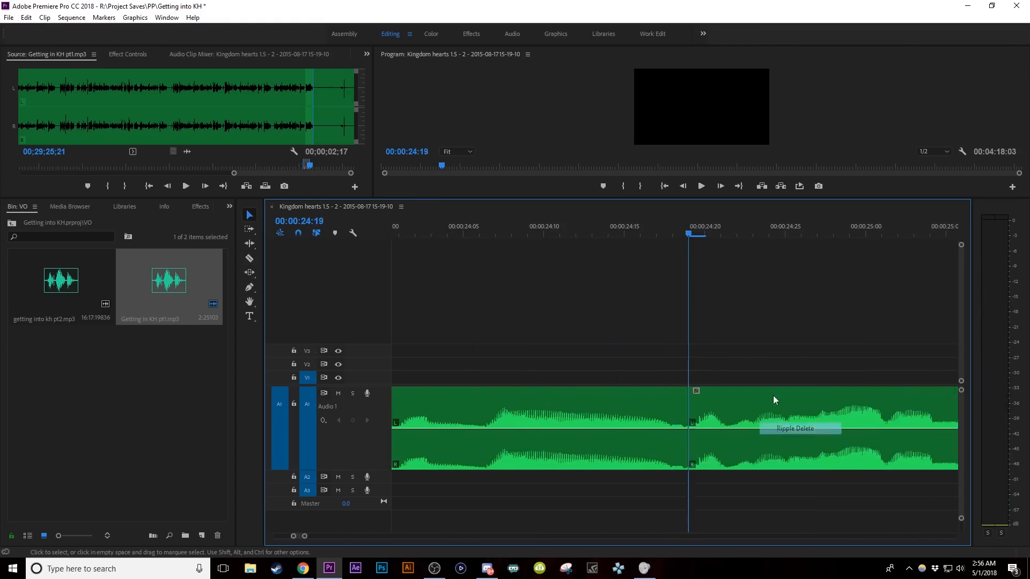
Play back the voice-over beyond the join at 00:00:24:19 and look over the clips assembled on track A1
key("minus")
key("minus")
key("minus")
key("minus")
key("space")
key("space")
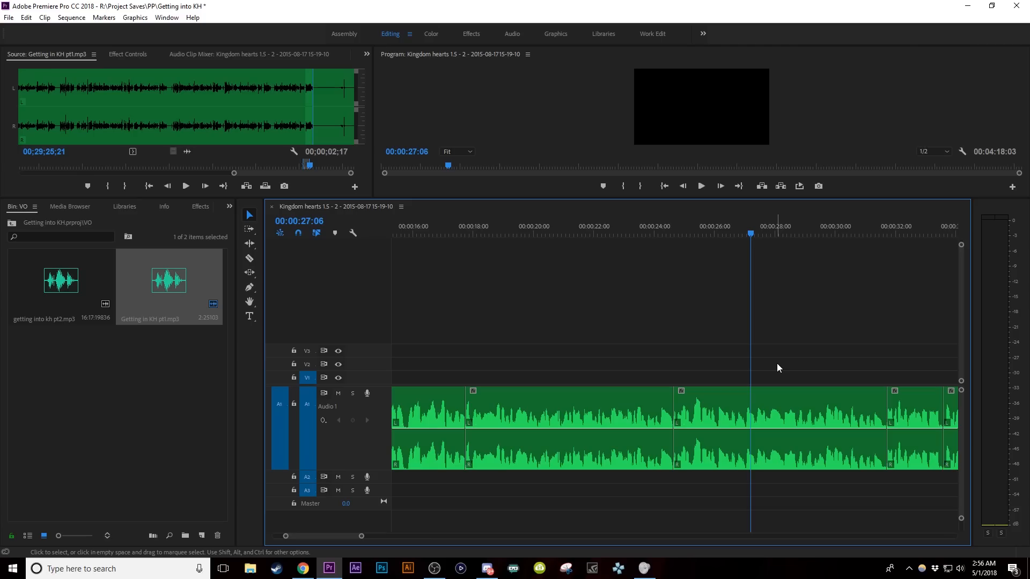
key("space")
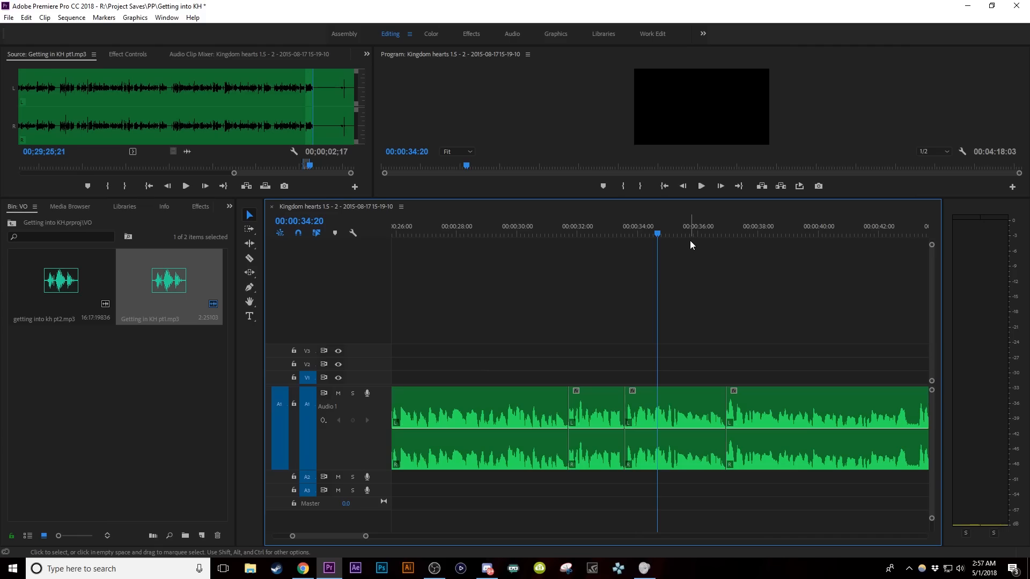
key("minus")
key("minus")
key("minus")
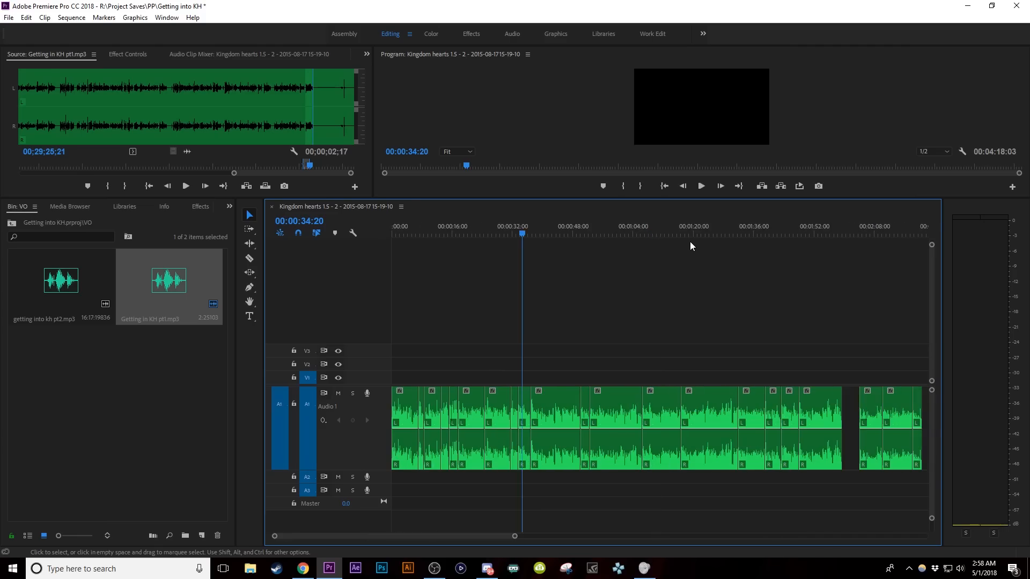
Play the voice-over on track A1 onward from 00:00:34:20 and tighten the pauses up to about 00:00:53:00
key("equal")
key("equal")
key("equal")
key("equal")
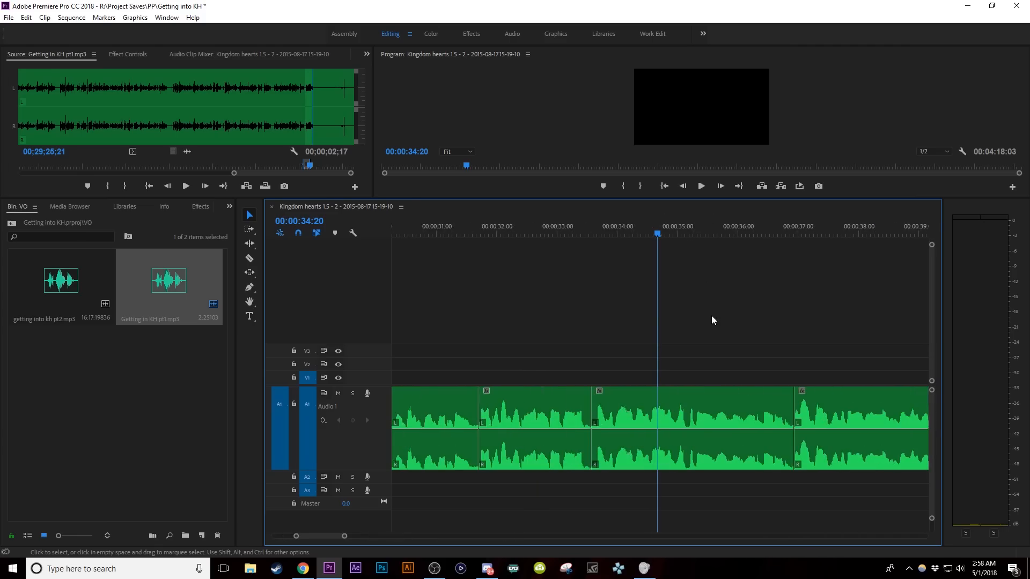
key("space")
key("minus")
key("equal")
key("space")
key("equal")
key("equal")
left_click(554, 234)
key("minus")
key("minus")
key("space")
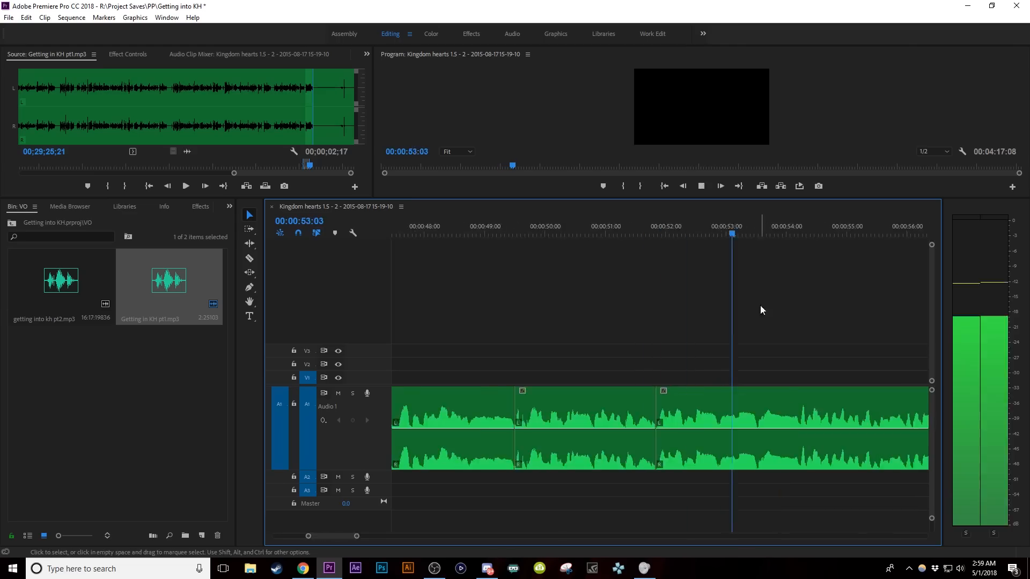
Tighten the pauses between the takes on track A1 from about 00:00:53:00 to 00:01:23:10
key("minus")
key("space")
key("equal")
key("equal")
key("equal")
key("minus")
key("minus")
key("minus")
key("space")
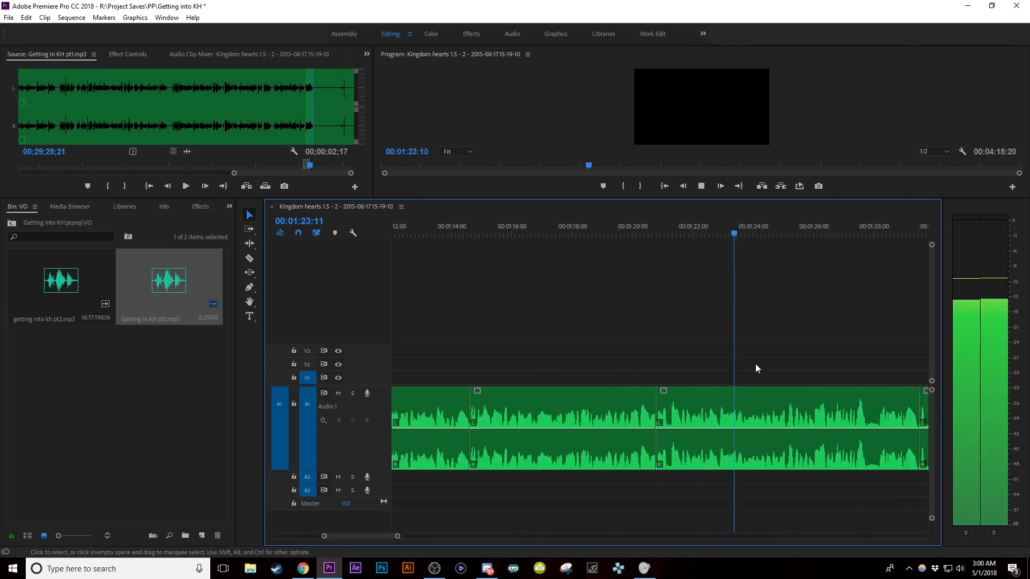
Keep closing the pauses between the takes on track A1 from about 00:01:23:10 to 00:01:50:10
key("space")
key("equal")
key("equal")
key("equal")
key("minus")
key("minus")
key("minus")
key("space")
key("space")
key("equal")
key("equal")
key("equal")
key("equal")
key("minus")
key("minus")
key("minus")
key("minus")
key("space")
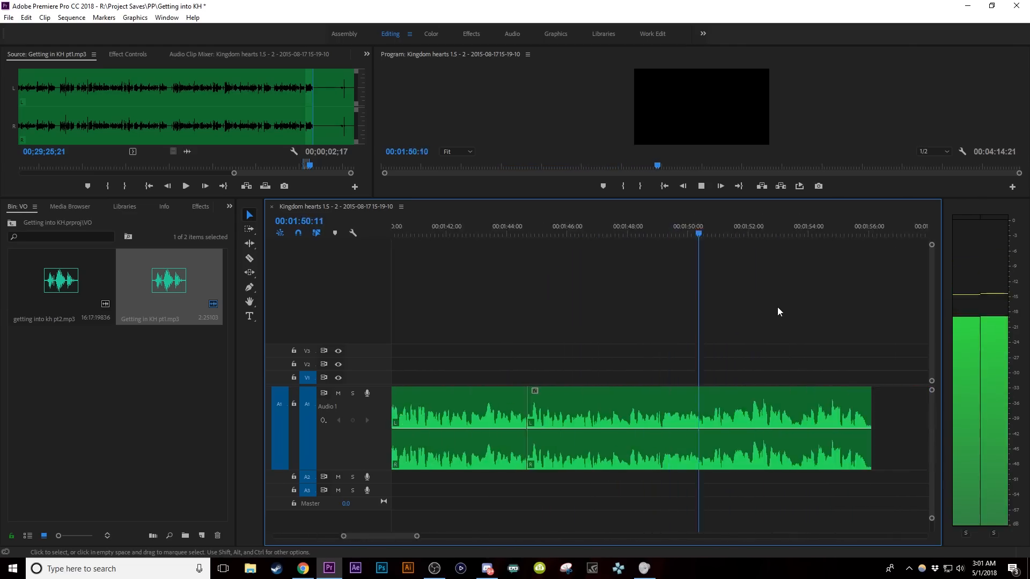
Stop at the next pause after 00:01:50:10 on track A1 and trim the start of the following clip
key("space")
key("minus")
key("equal")
key("equal")
key("equal")
key("equal")
left_click_drag(691, 453, 720, 460)
key("minus")
key("minus")
key("minus")
key("minus")
Play on along track A1, trim the clip's end back to 00:02:22:26 and close the gap
key("space")
key("space")
key("equal")
key("equal")
key("equal")
key("equal")
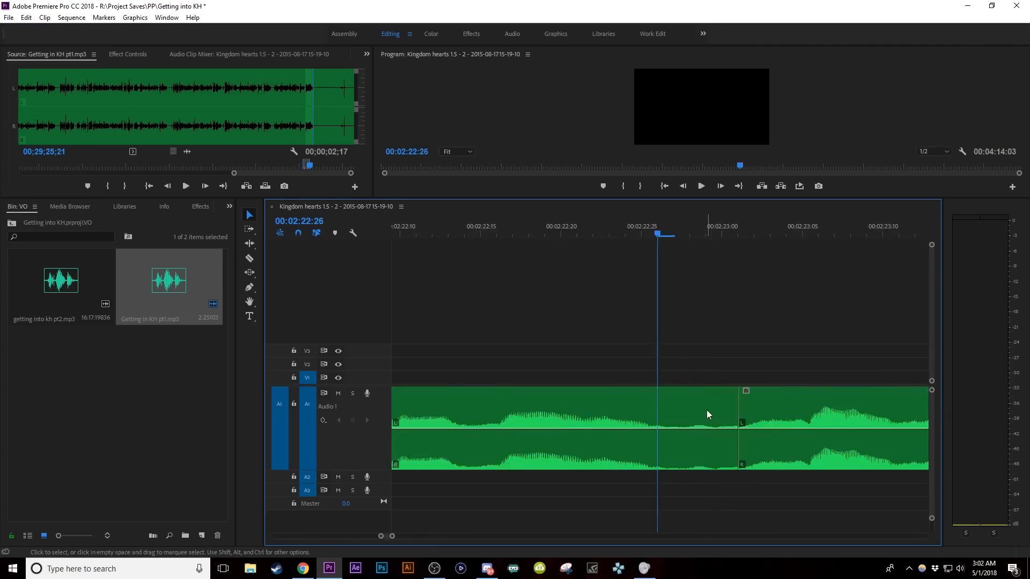
key("space")
key("space")
left_click_drag(705, 405, 649, 404)
key("minus")
key("minus")
key("minus")
key("minus")
key("space")
Find the next pause beyond 00:02:22:26 on track A1 and trim the silence off the following clip's start
key("equal")
key("equal")
key("equal")
key("equal")
key("space")
left_click_drag(579, 401, 802, 416)
key("minus")
key("minus")
key("minus")
key("minus")
key("space")
Play on to another pause in the voice-over and trim the start of the clip behind it
key("space")
key("equal")
key("equal")
key("equal")
key("equal")
key("space")
left_click_drag(675, 414, 799, 416)
key("minus")
key("minus")
key("minus")
key("minus")
key("space")
Continue through track A1 up to 00:03:42:15, tightening the remaining pauses between the takes
key("space")
key("equal")
key("equal")
key("equal")
key("equal")
key("space")
key("space")
key("equal")
key("equal")
key("equal")
key("equal")
key("space")
key("space")
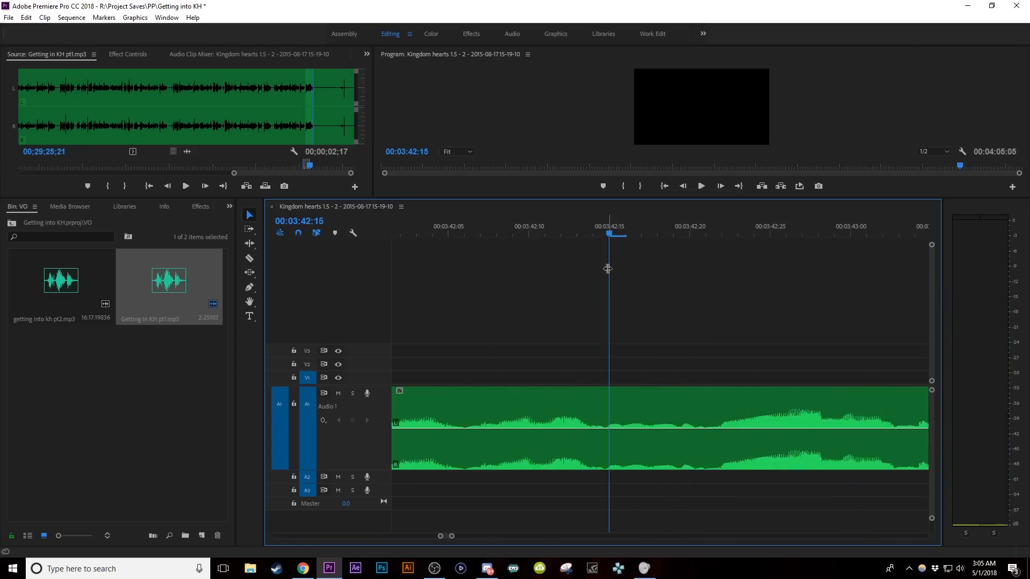
Tighten the last pauses on track A1 from 00:03:42:15 to the voice-over's end at about 00:04:03:24
key("minus")
key("minus")
key("minus")
key("minus")
key("space")
key("minus")
key("space")
key("minus")
key("minus")
key("minus")
key("minus")
Save the project and reduce the height of audio track A1
key("ctrl+s")
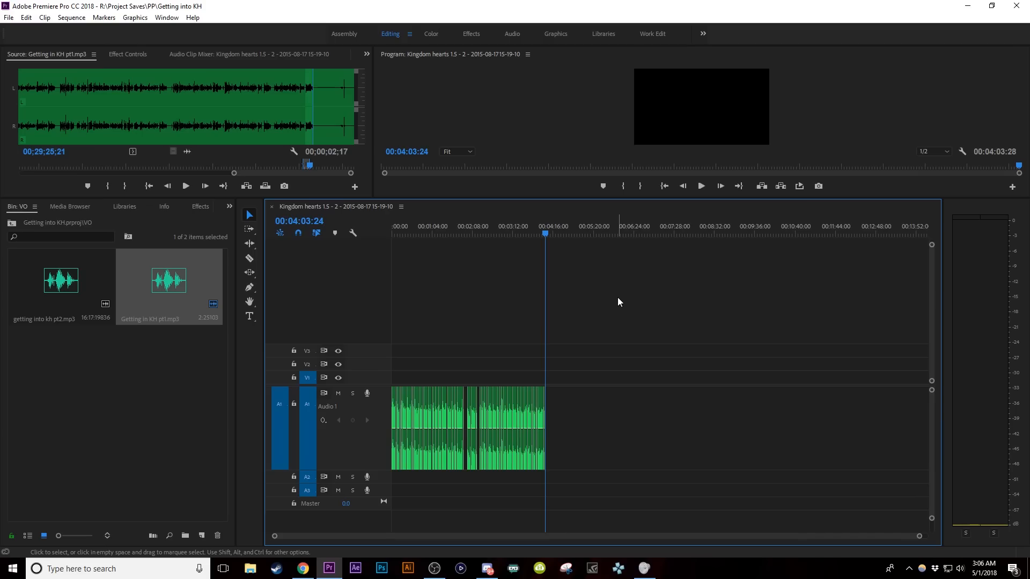
key("ctrl+s")
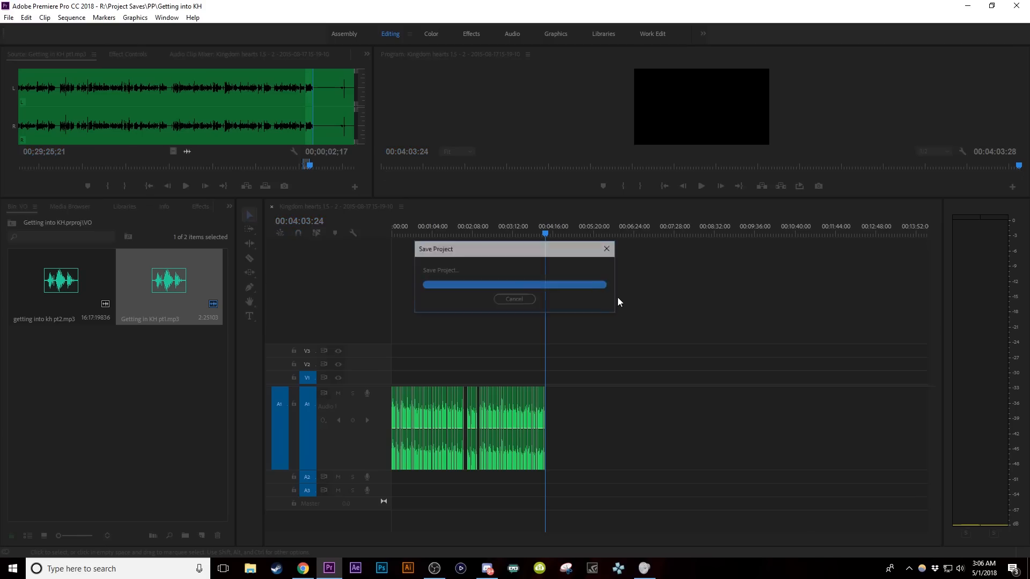
key("ctrl+s")
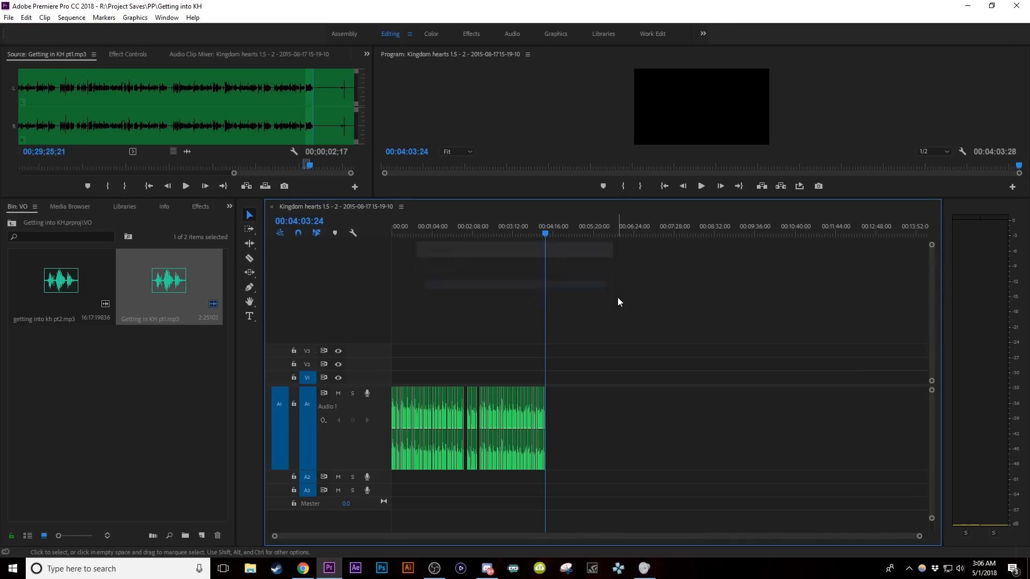
key("ctrl+s")
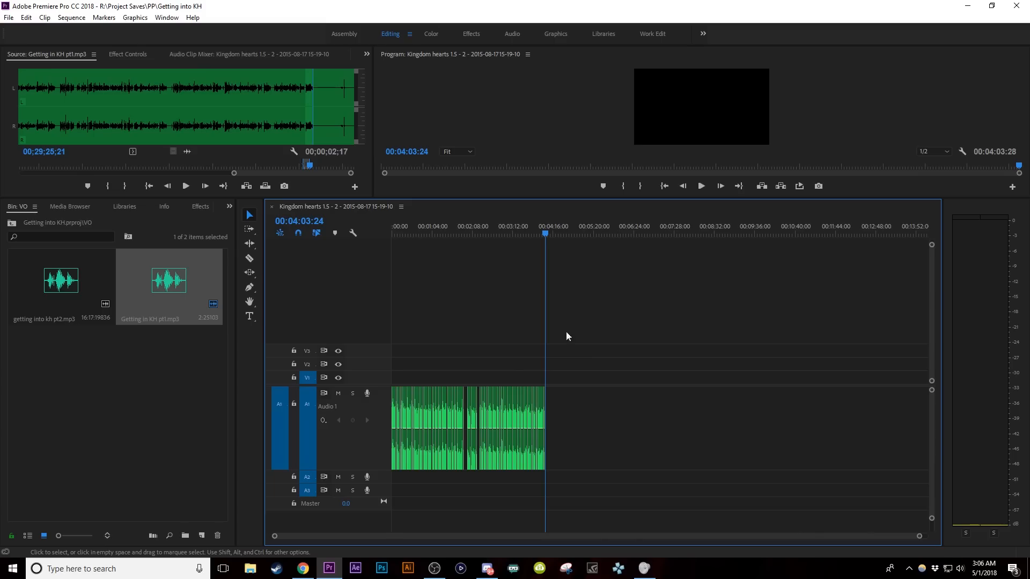
left_click_drag(342, 470, 343, 449)
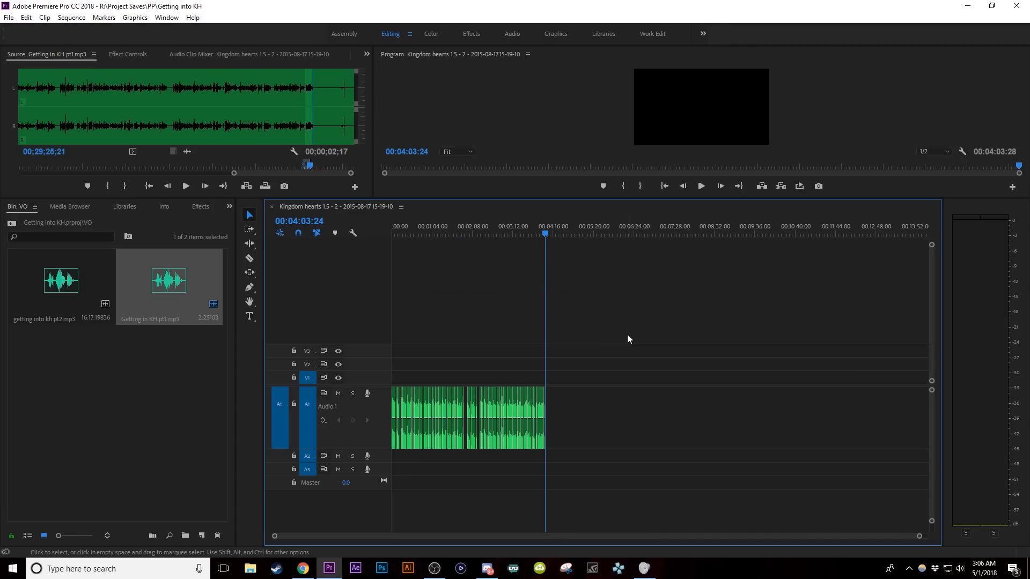
Scrub through the assembled voice-over on track A1 from its start to about 00:03:59:29 to review the takes and gaps
key("Home")
key("equal")
key("equal")
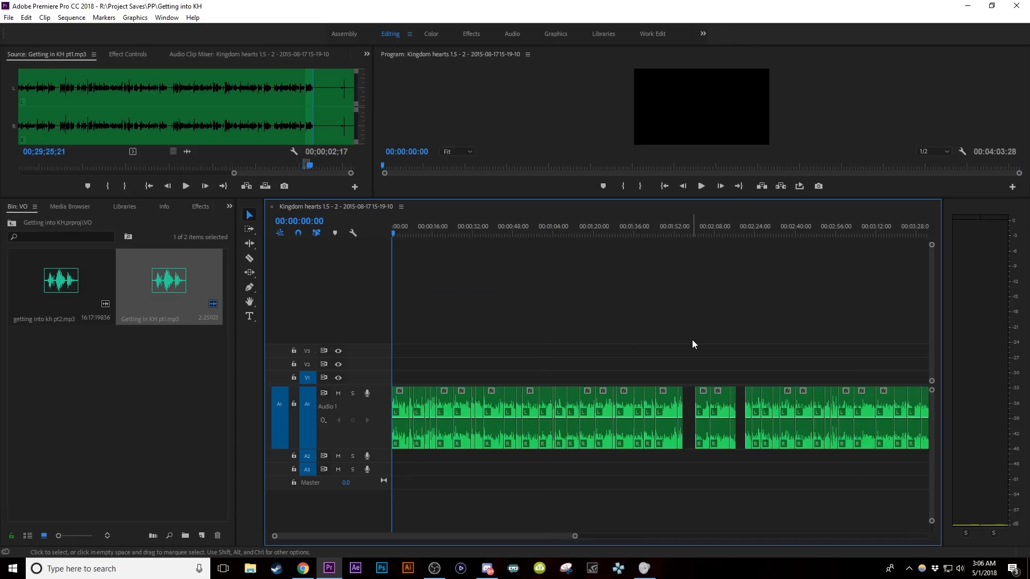
key("minus")
key("minus")
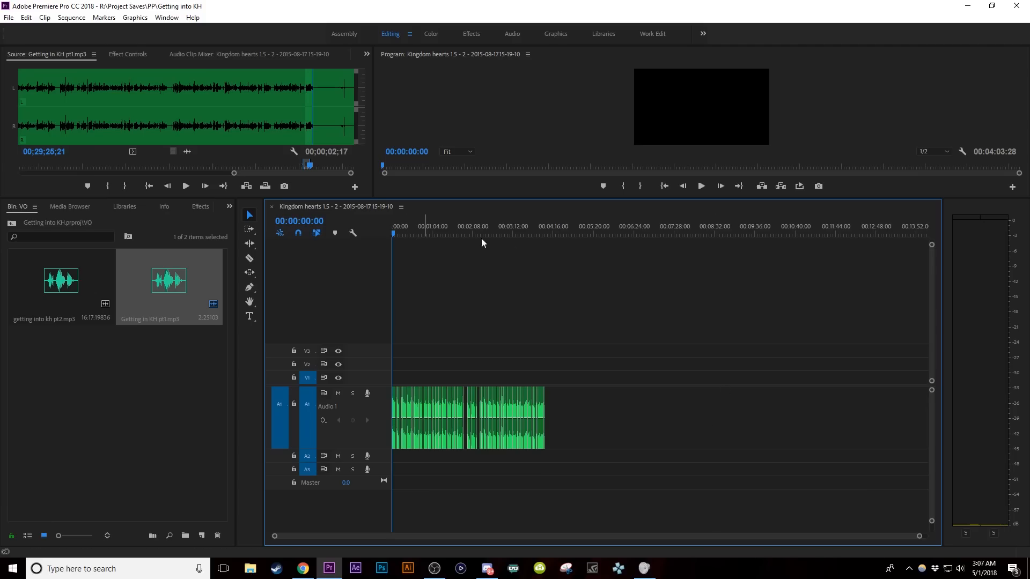
left_click_drag(433, 235, 544, 252)
key("=")
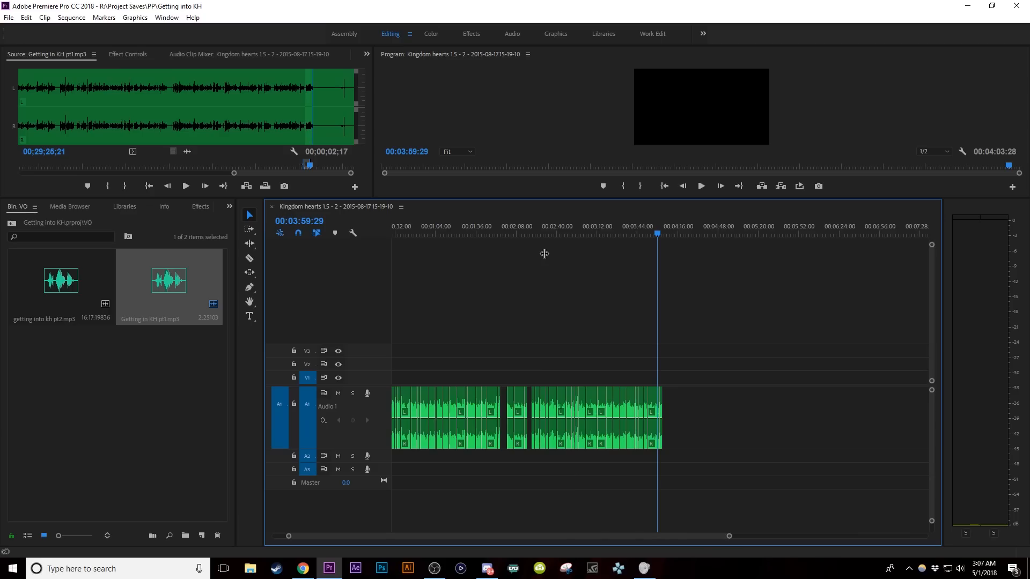
key("-")
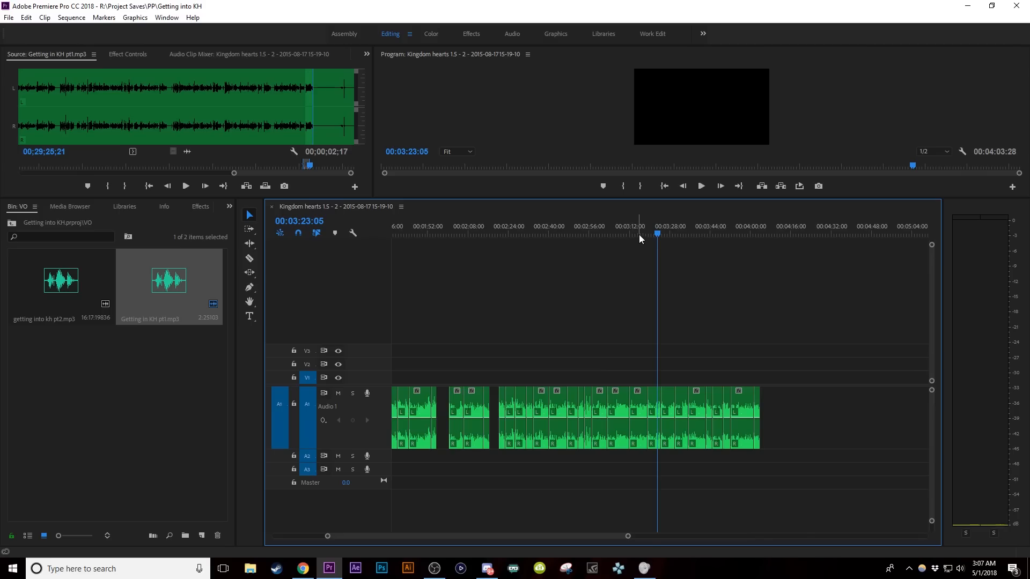
left_click_drag(662, 233, 658, 234)
key("minus")
key("minus")
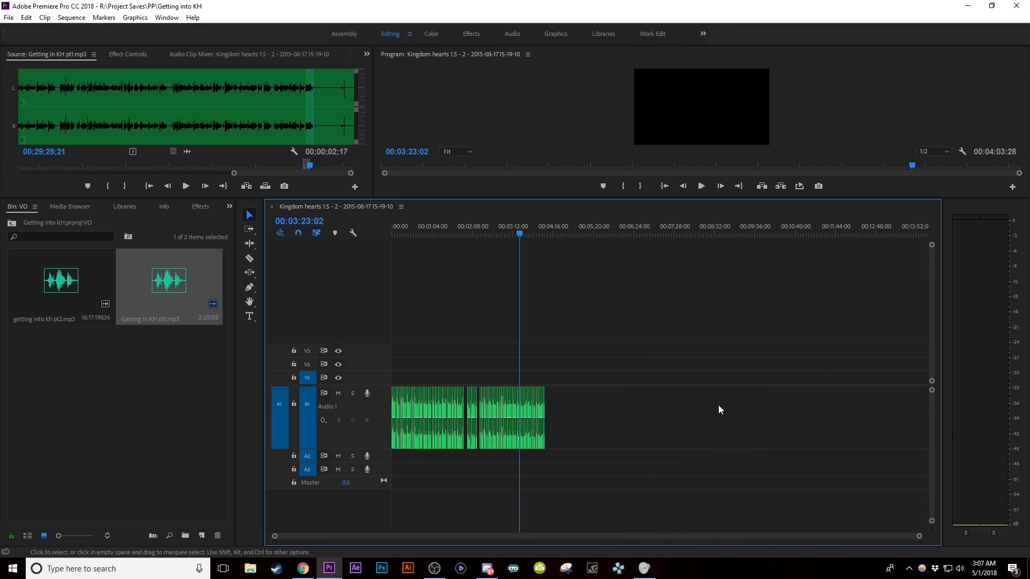
Raise the audio gain of all voice-over clips on track A1 by 2 dB and save the project
left_click_drag(735, 439, 395, 413)
key("equal")
key("equal")
right_click(553, 413)
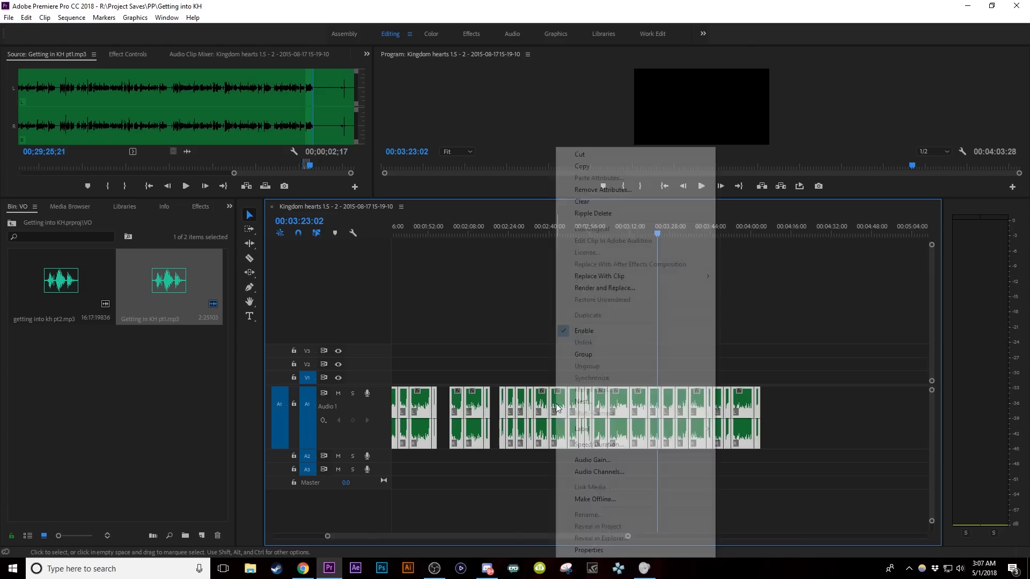
left_click(627, 460)
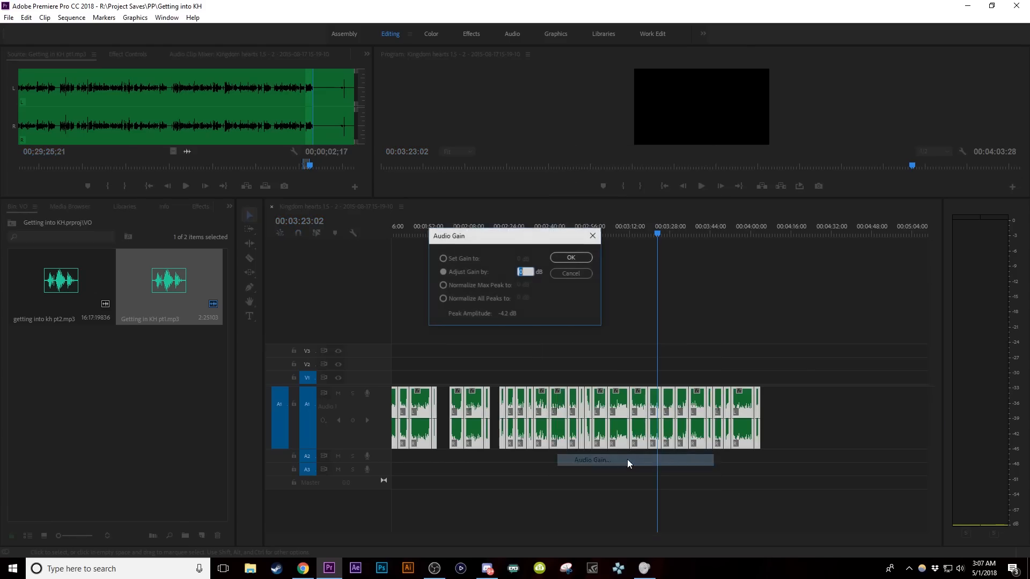
type("2")
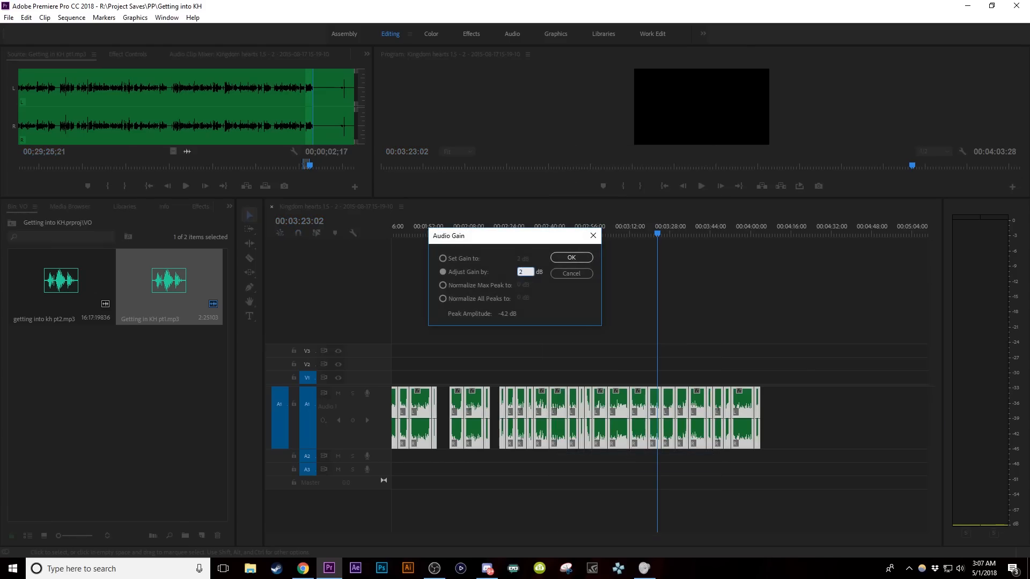
key("Return")
key("ctrl+s")
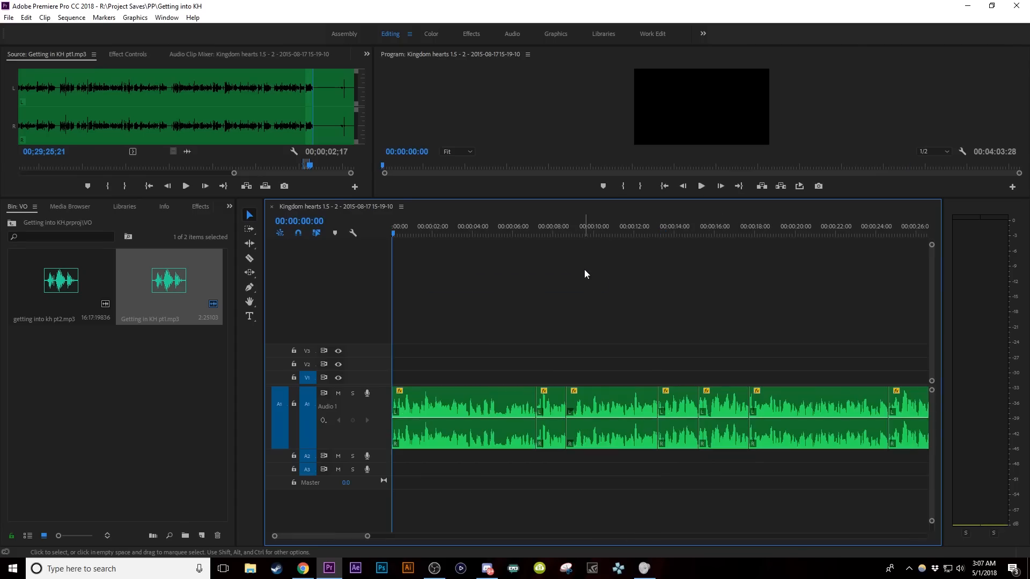
Apply the Single-band Compressor audio effect to the first clip on track A1 with the Voice Over preset
left_click(200, 206)
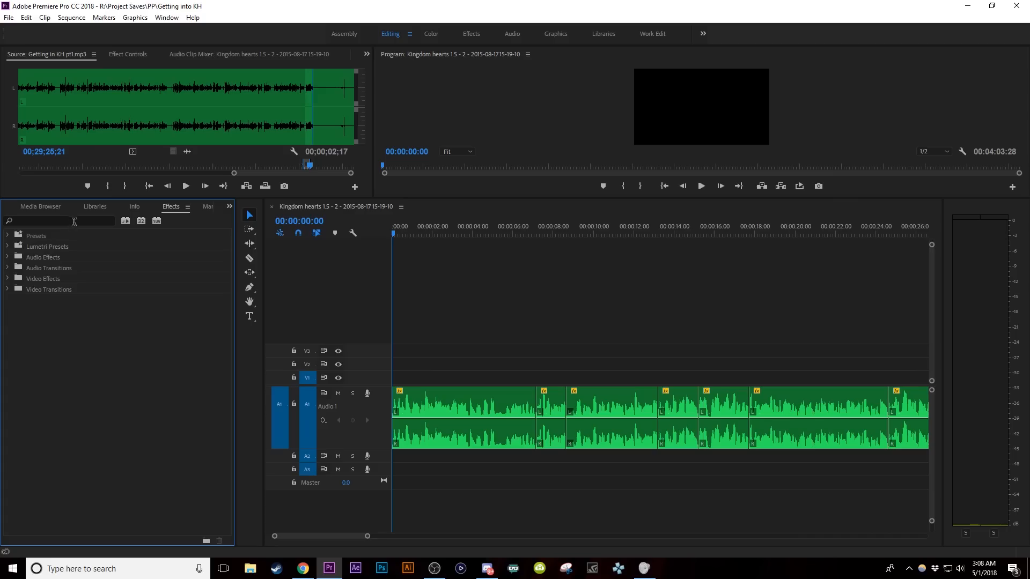
left_click(74, 222)
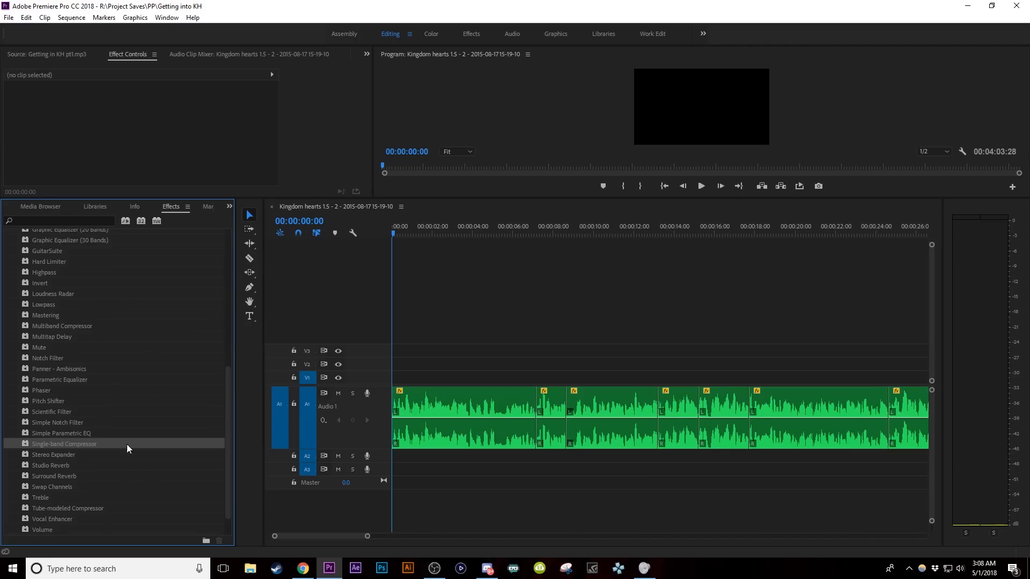
left_click_drag(44, 441, 467, 399)
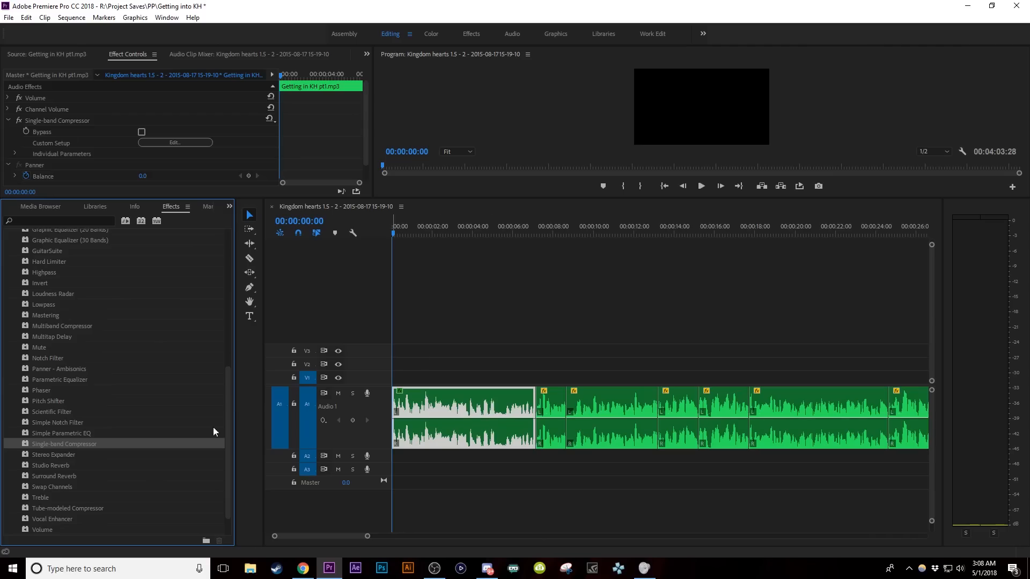
left_click(179, 143)
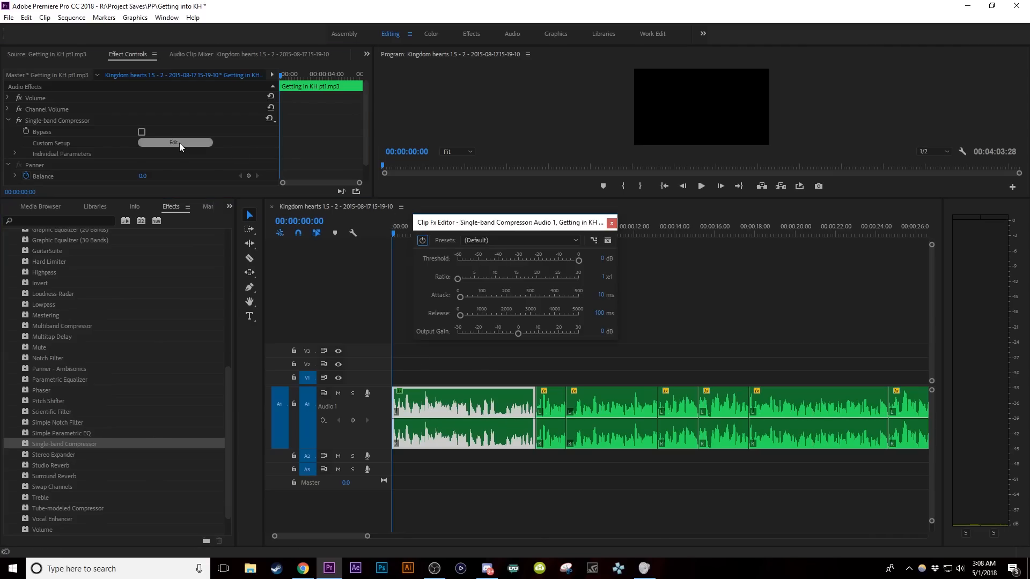
left_click(524, 242)
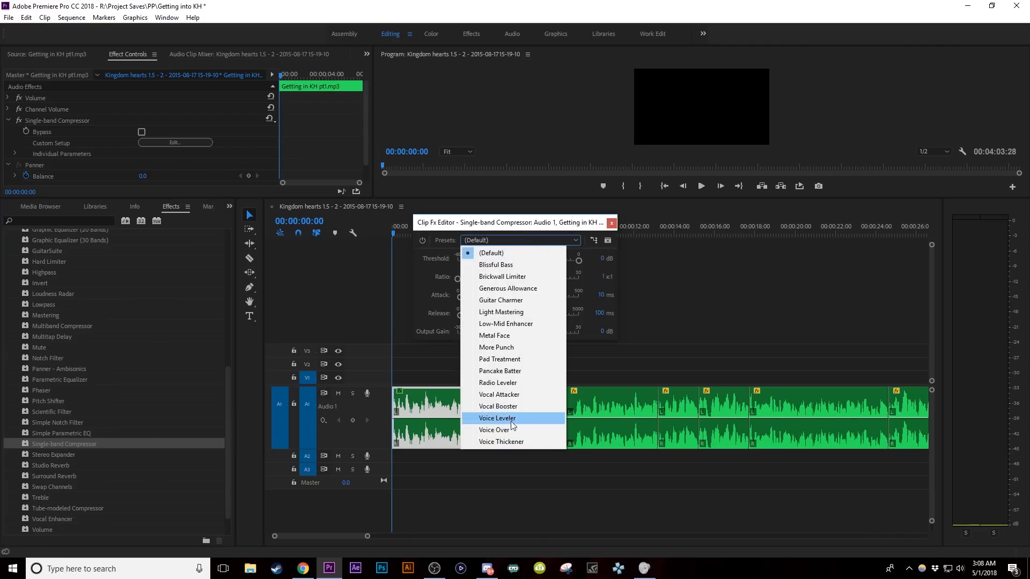
left_click(494, 429)
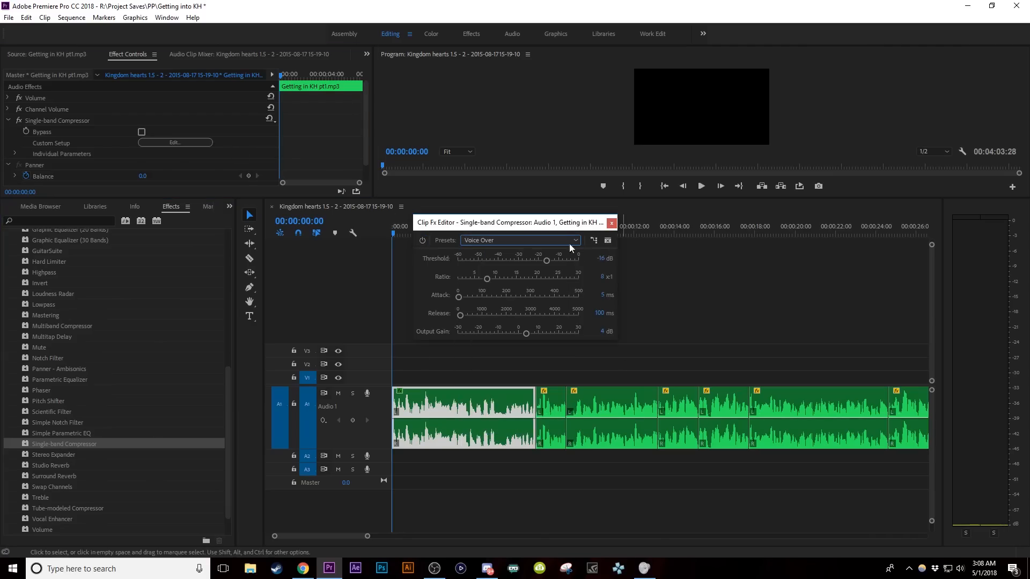
left_click(612, 223)
Play back the first clip, toggle its Single-band Compressor and replay it to compare the sound
left_click(700, 186)
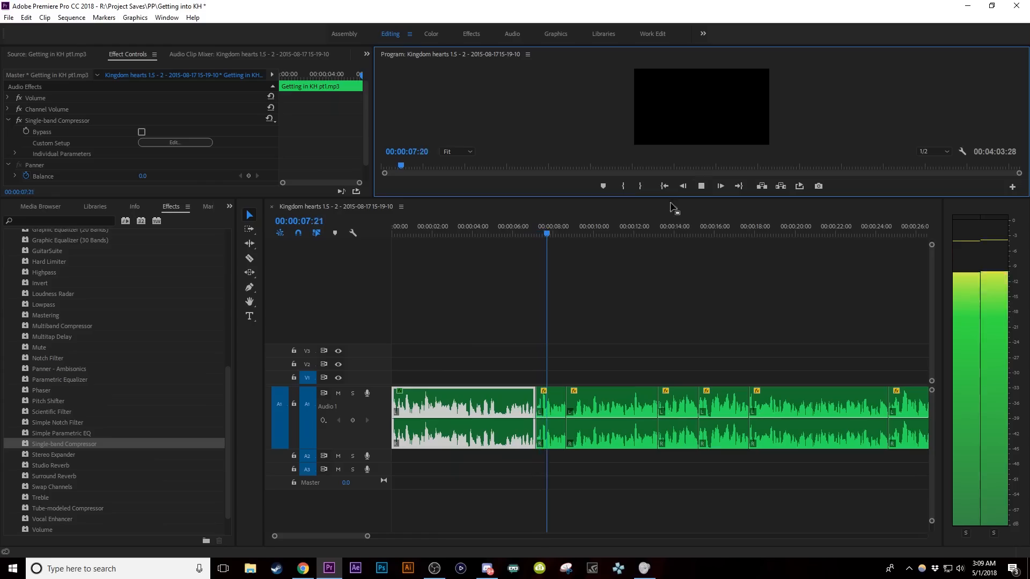
left_click_drag(551, 233, 398, 234)
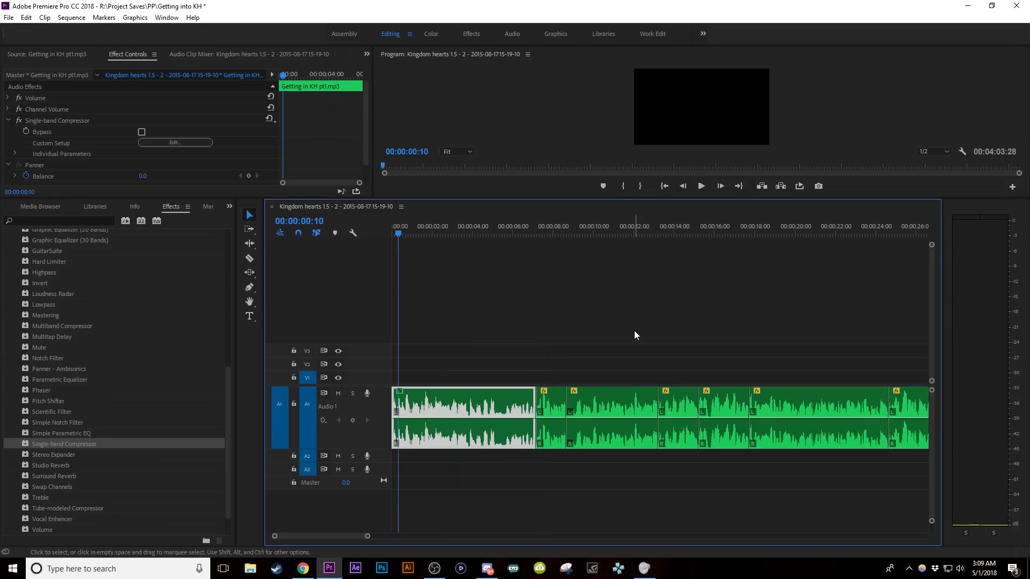
left_click(19, 120)
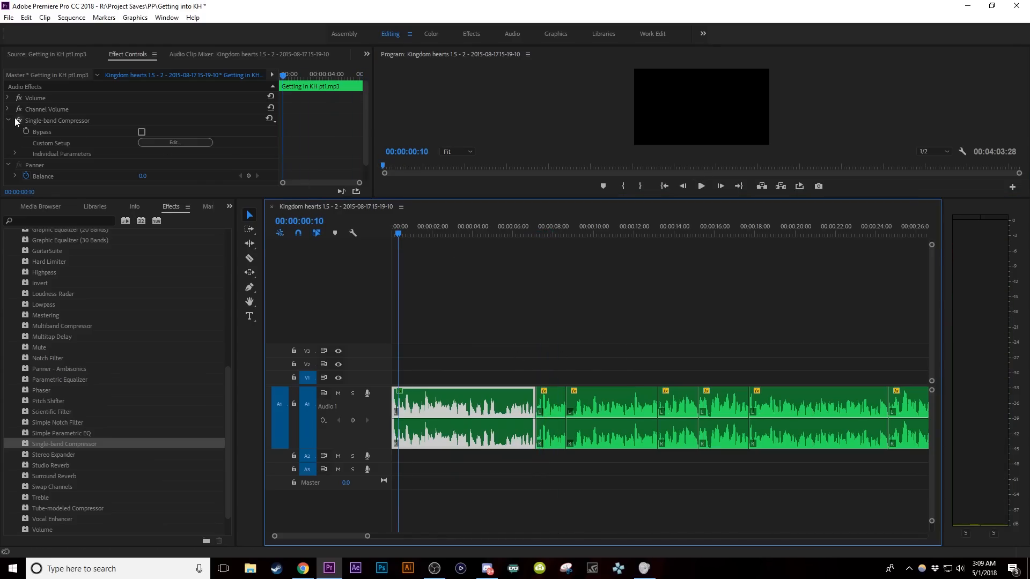
key("space")
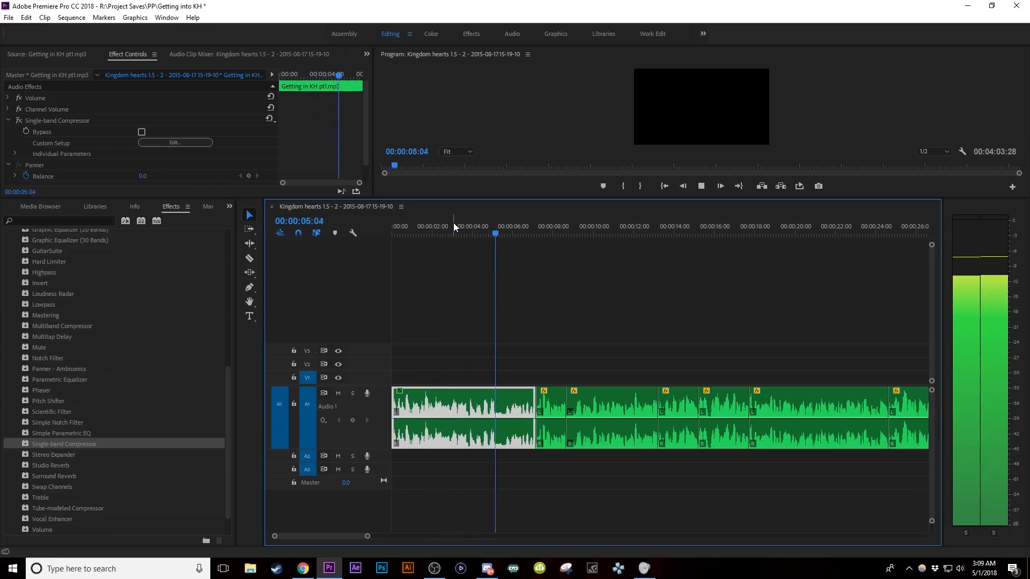
key("space")
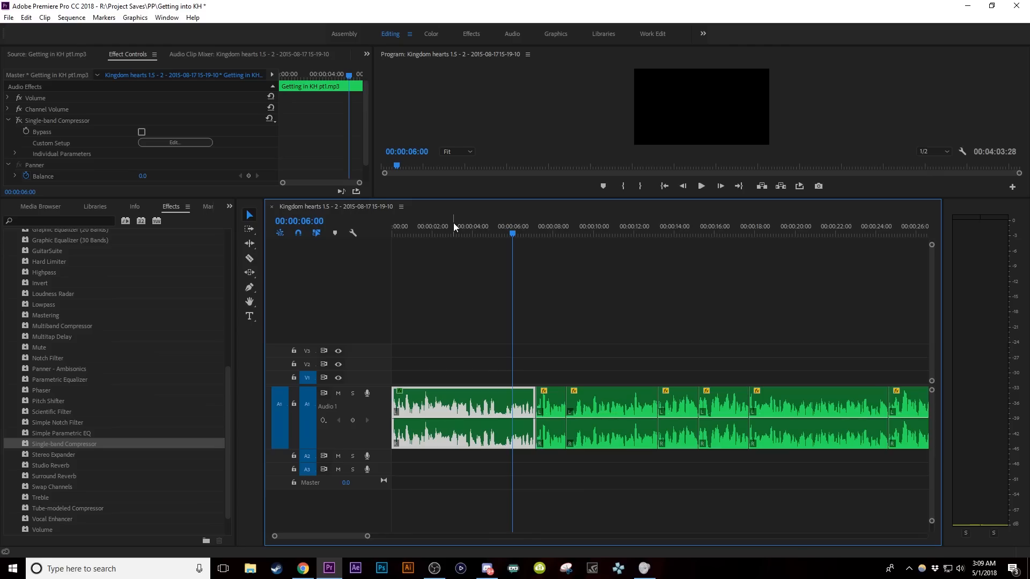
left_click(627, 298)
key("minus")
key("minus")
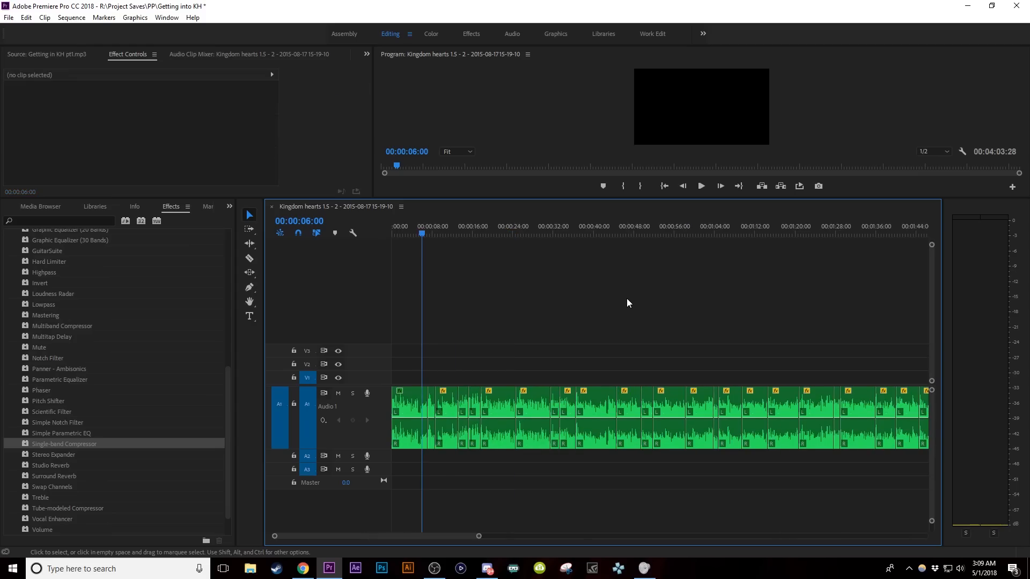
key("minus")
key("equal")
key("equal")
key("equal")
key("equal")
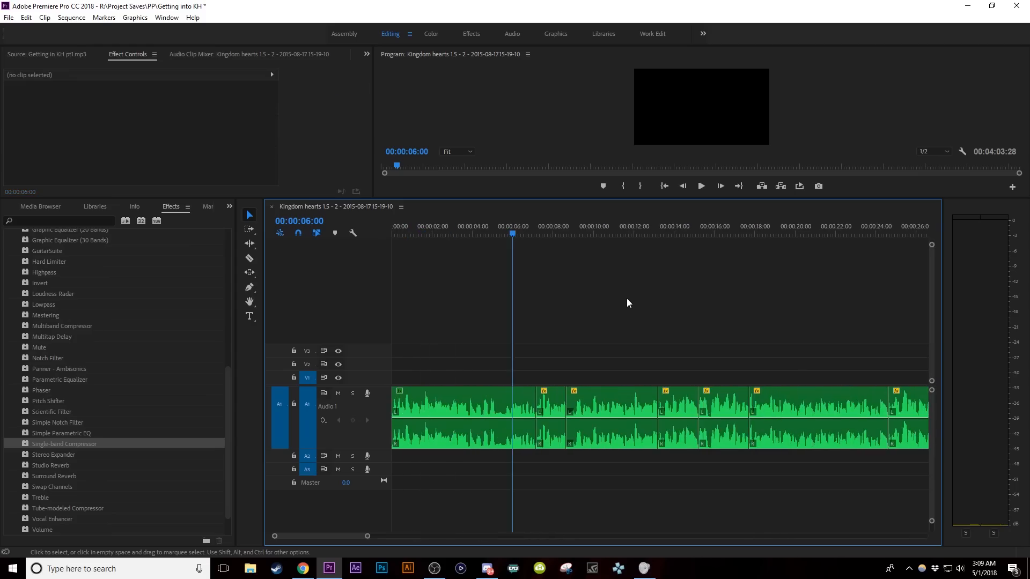
key("minus")
key("minus")
key("minus")
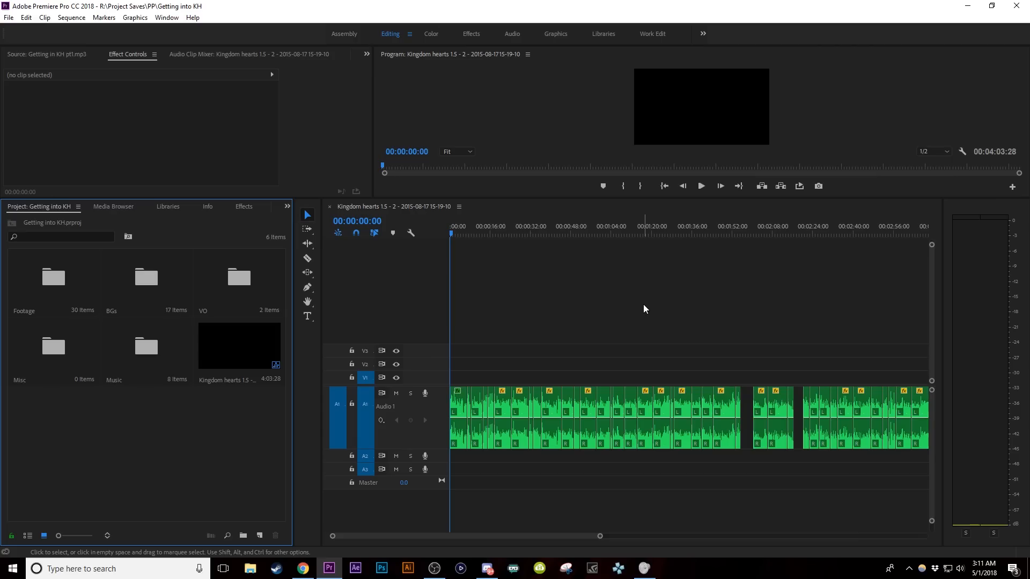
Trim the end of the Kingdom Hearts 1.5 clip on track V1 back to about 00:00:20:25
key("minus")
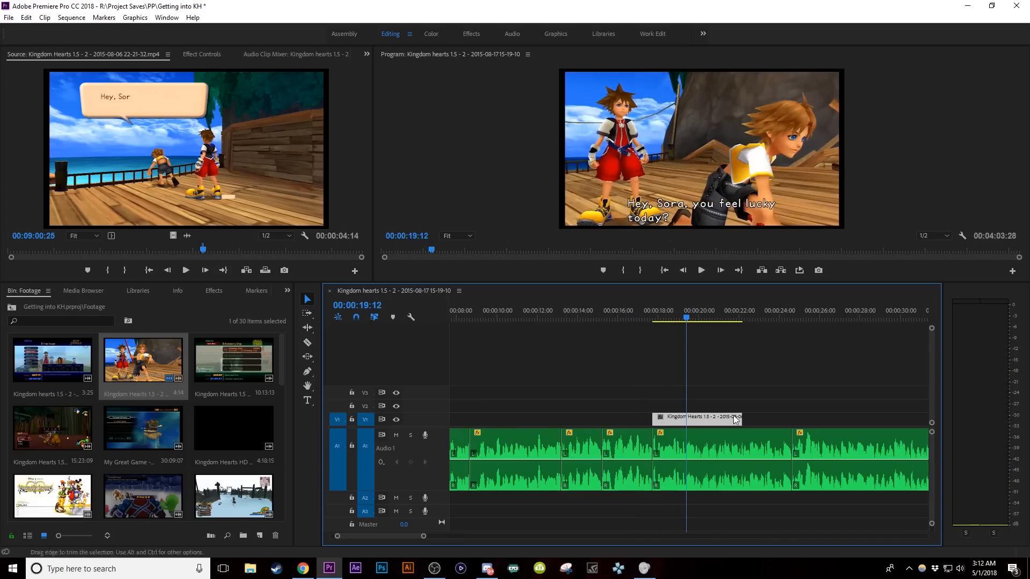
left_click_drag(740, 419, 713, 418)
key("minus")
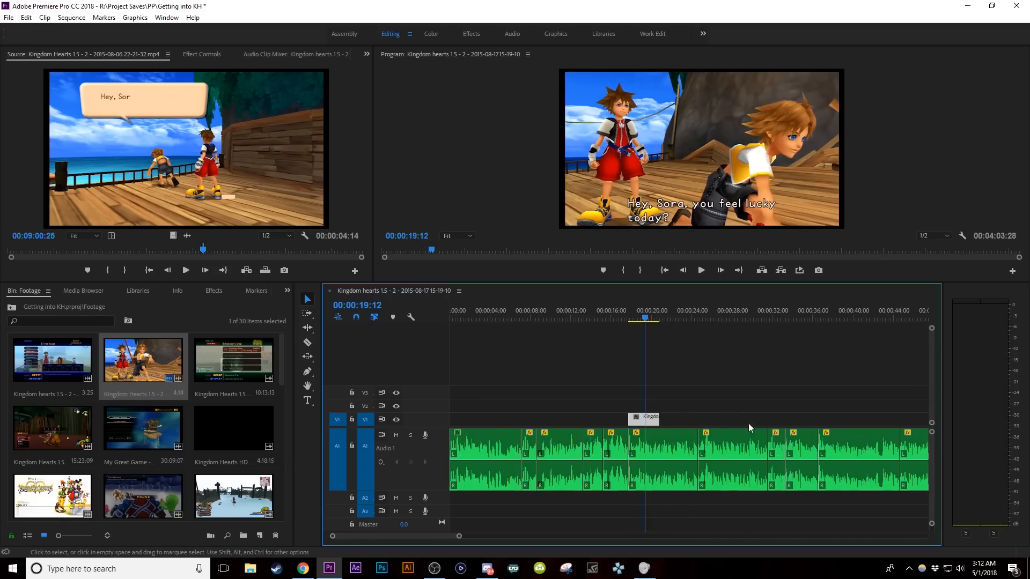
key("minus")
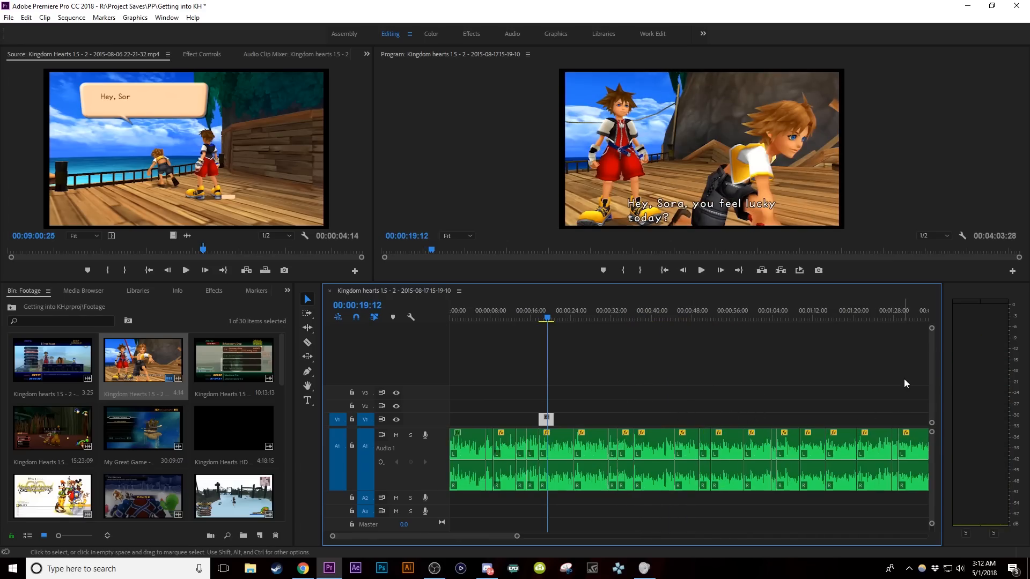
key("minus")
key("equal")
key("equal")
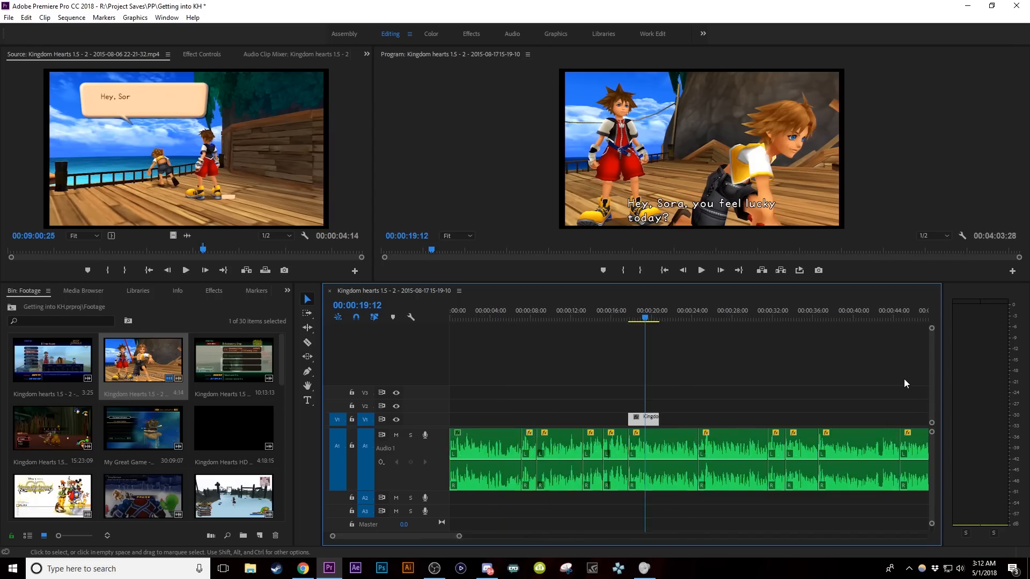
key("equal")
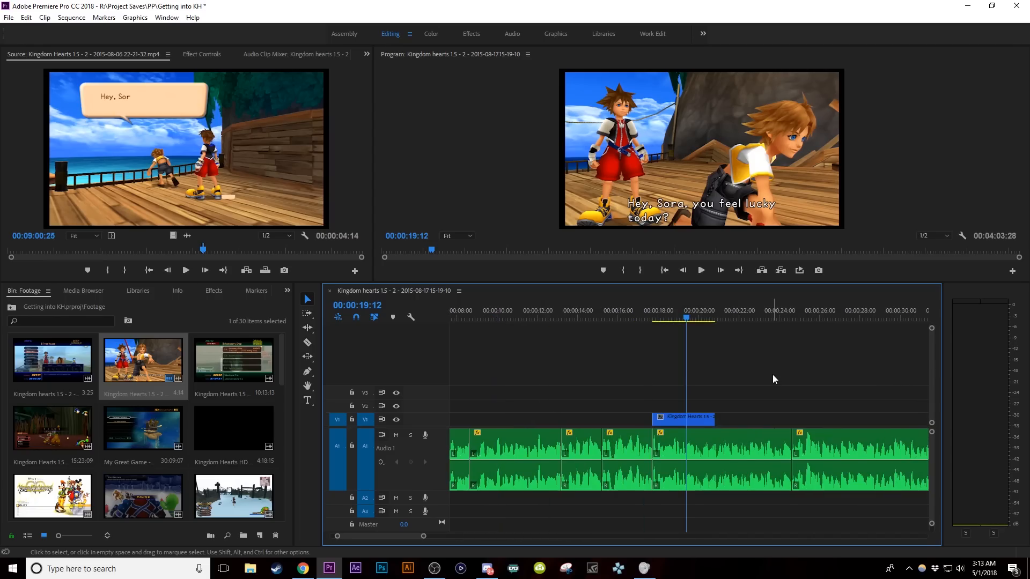
key("minus")
key("equal")
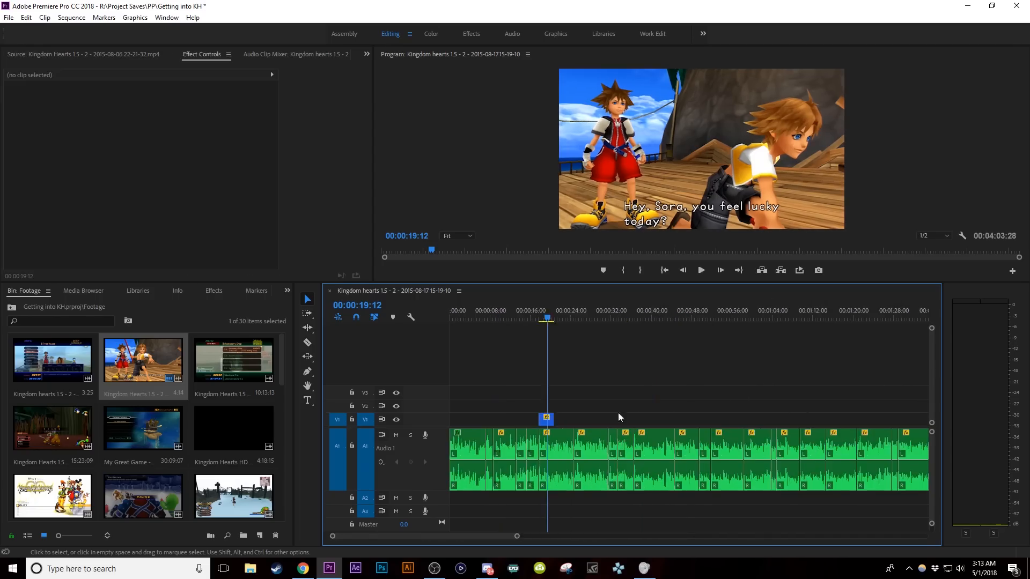
key("minus")
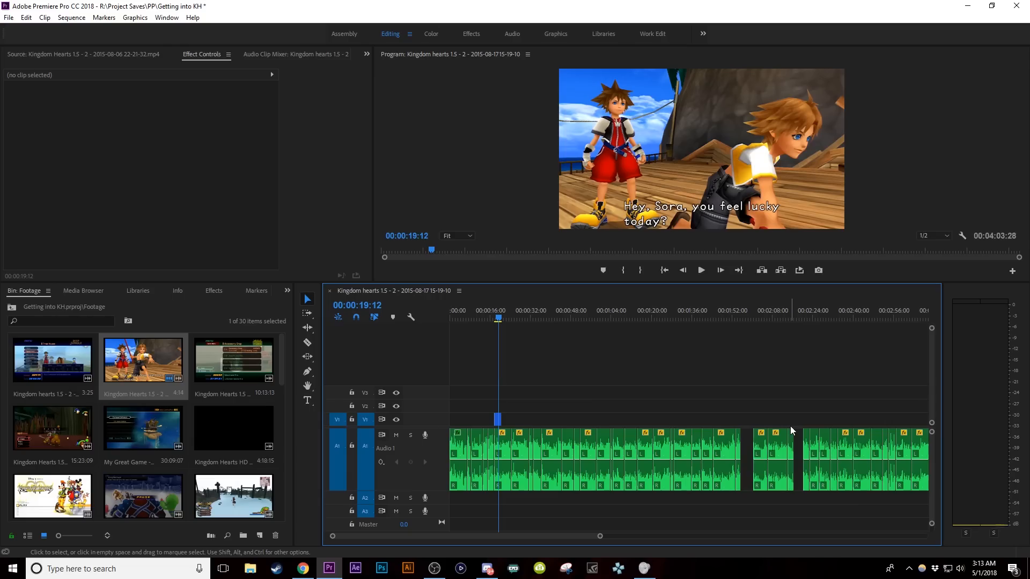
key("minus")
key("equal")
key("equal")
key("equal")
key("equal")
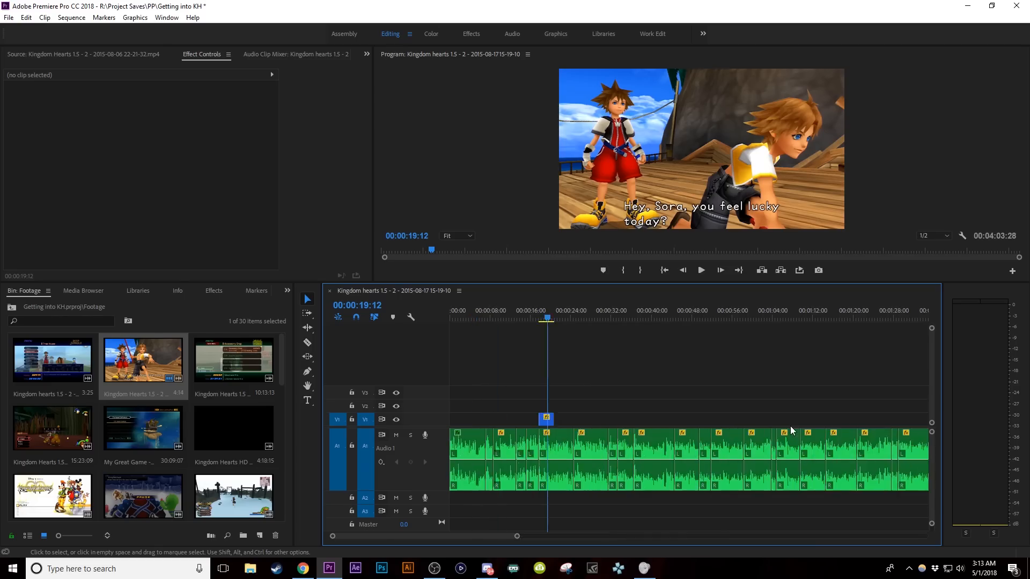
key("minus")
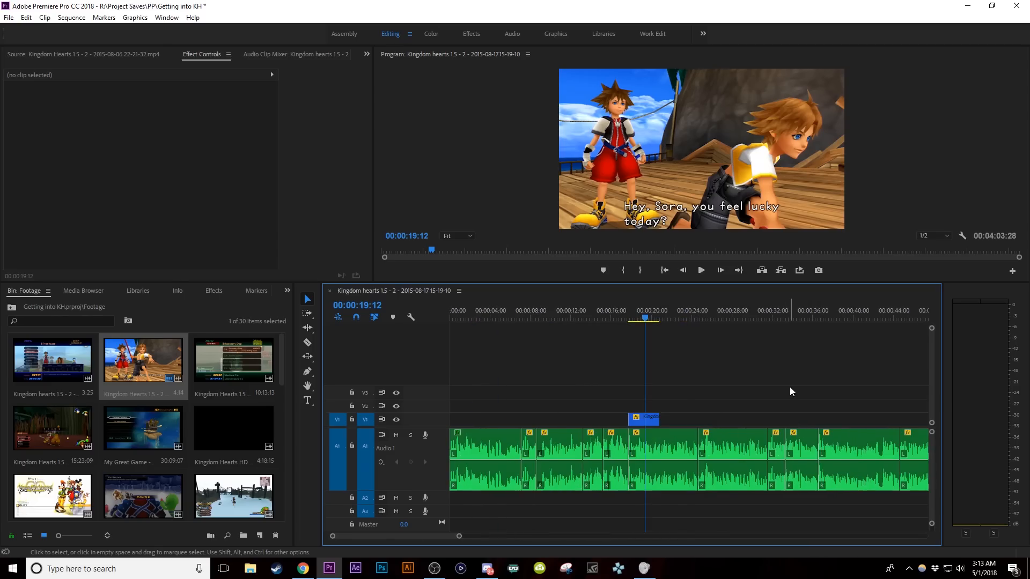
key("minus")
key("minus")
key("minus")
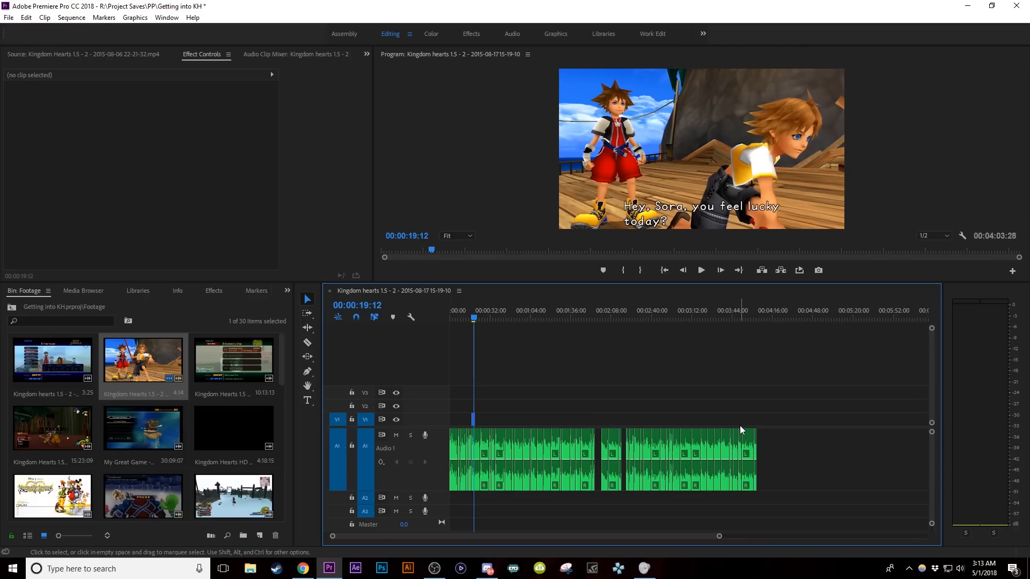
key("equal")
key("equal")
key("equal")
key("equal")
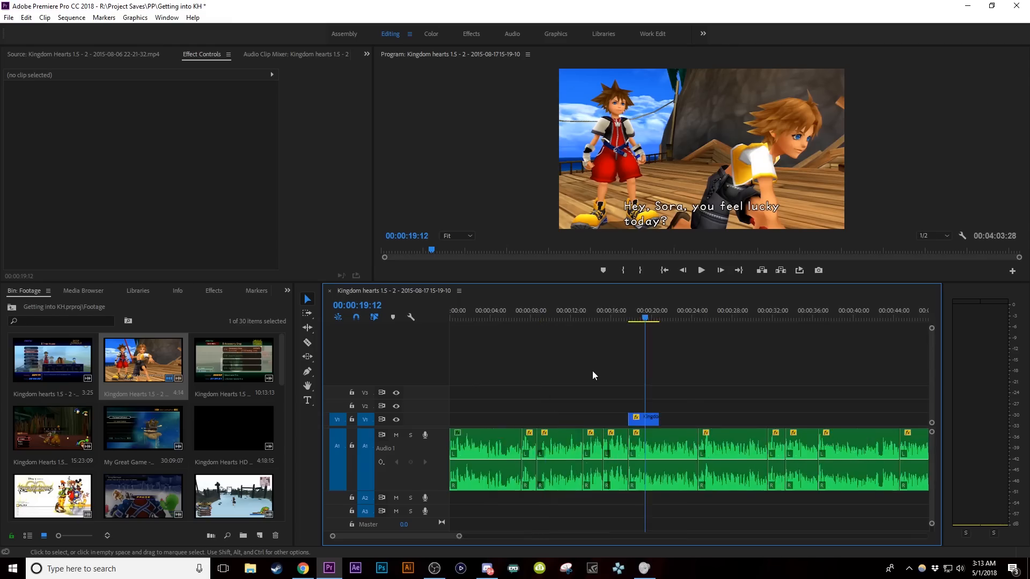
key("minus")
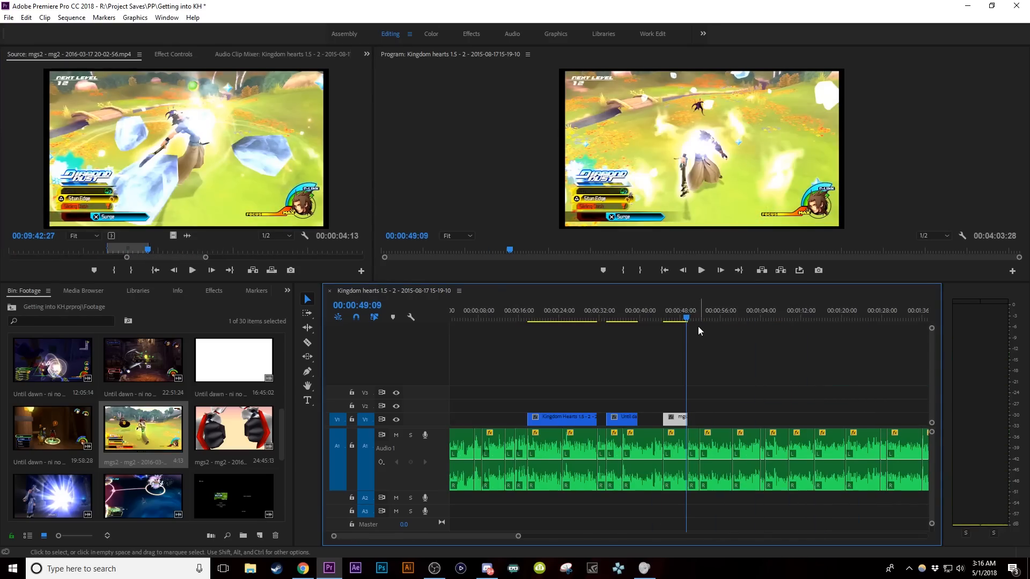
key("=")
key("-")
key("-")
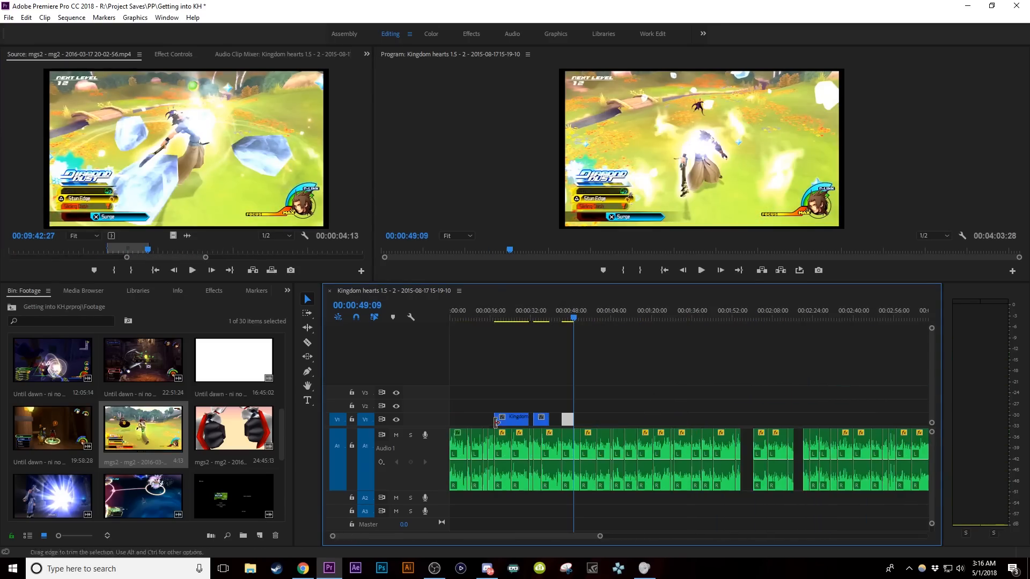
key("=")
key("=")
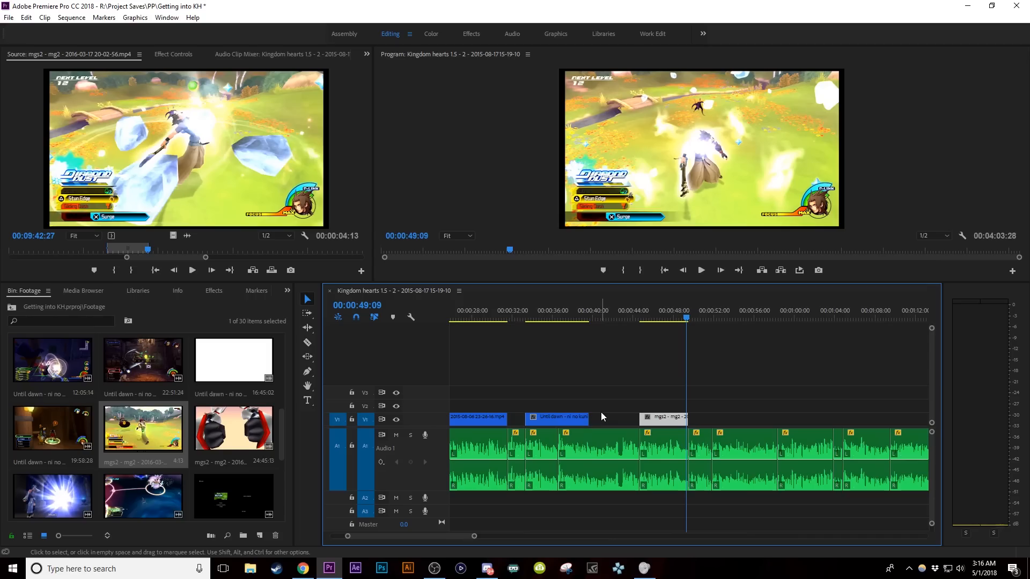
key("-")
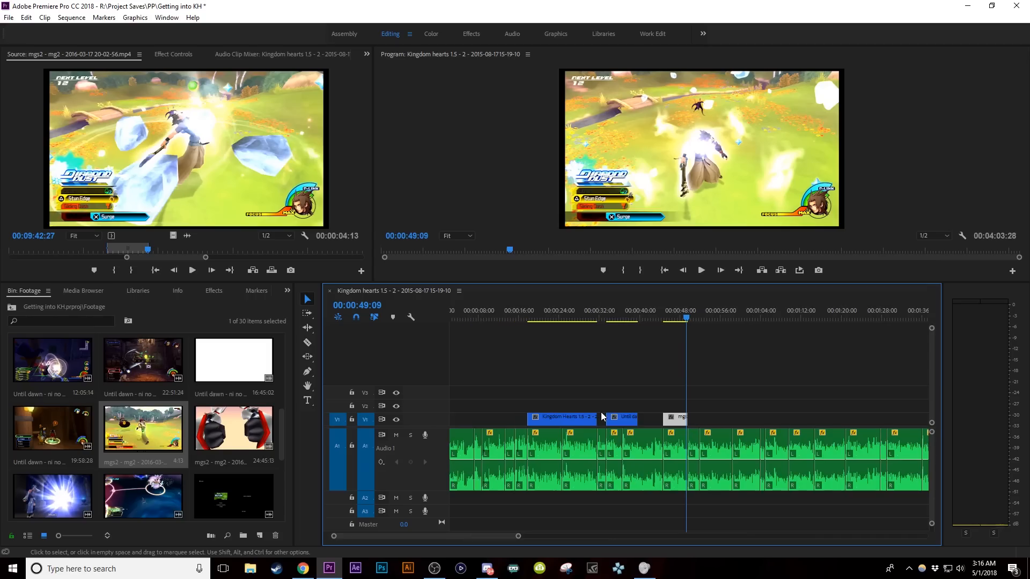
left_click(644, 418)
key("-")
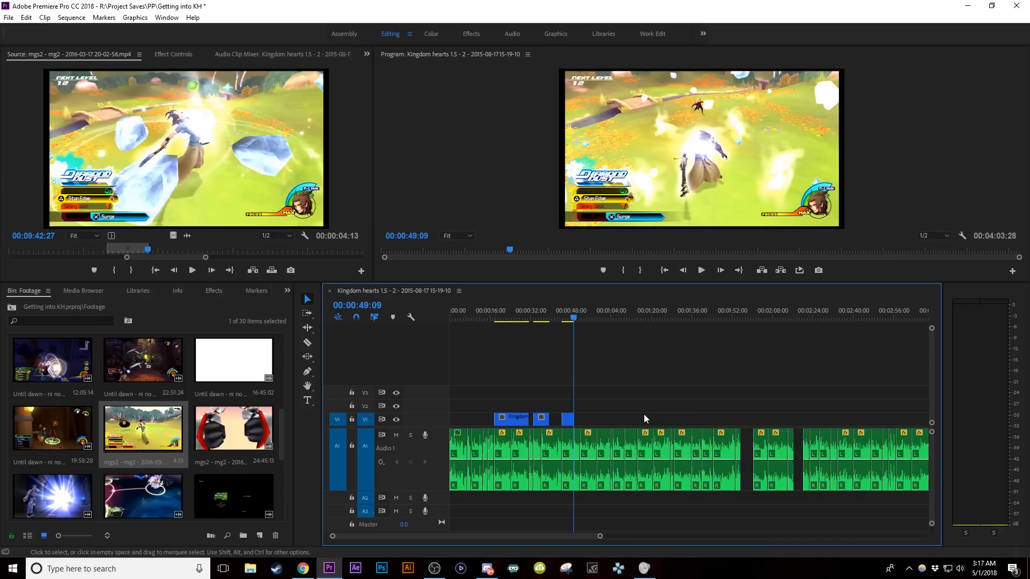
key("=")
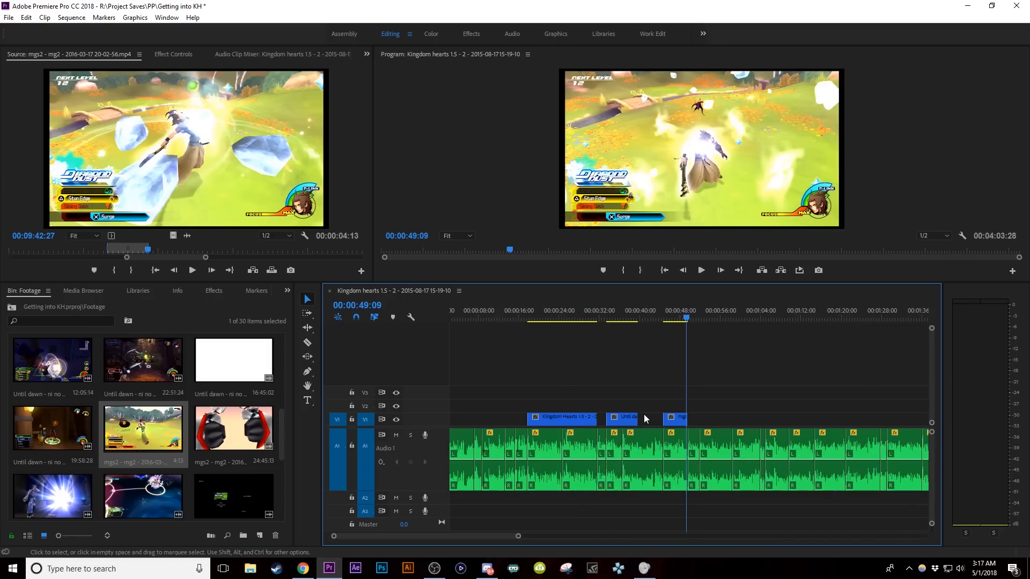
key("=")
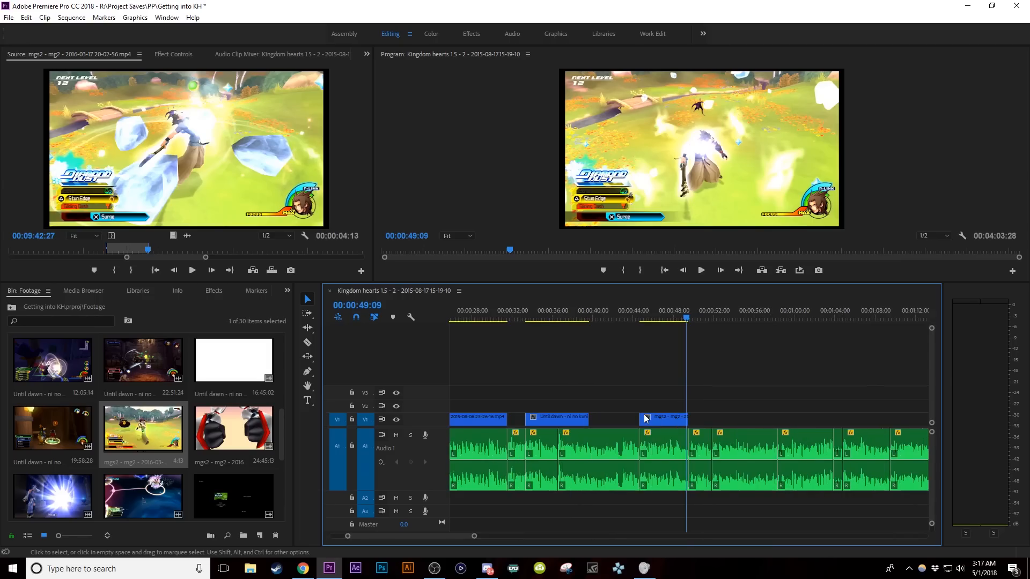
key("=")
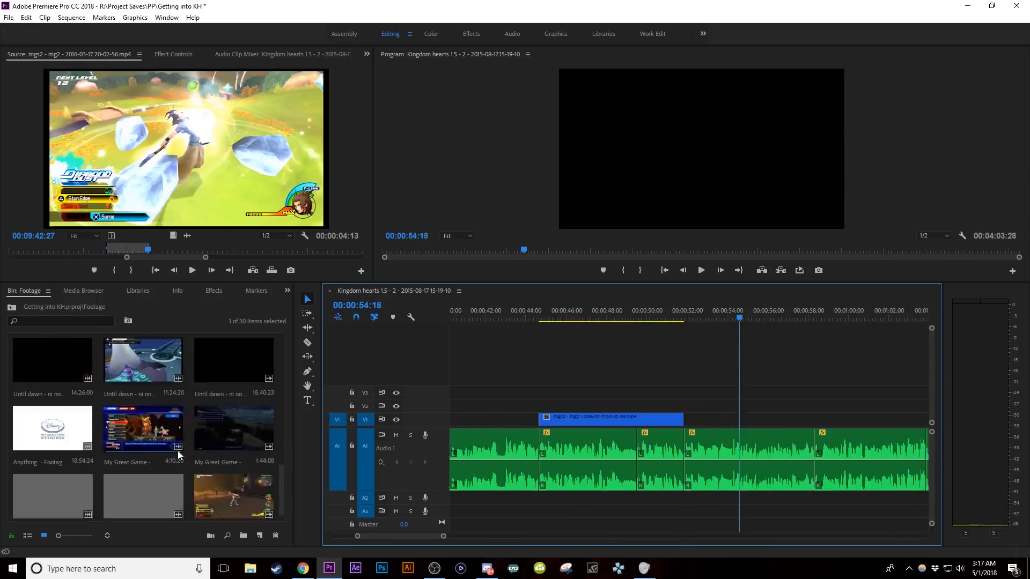
double_click(142, 418)
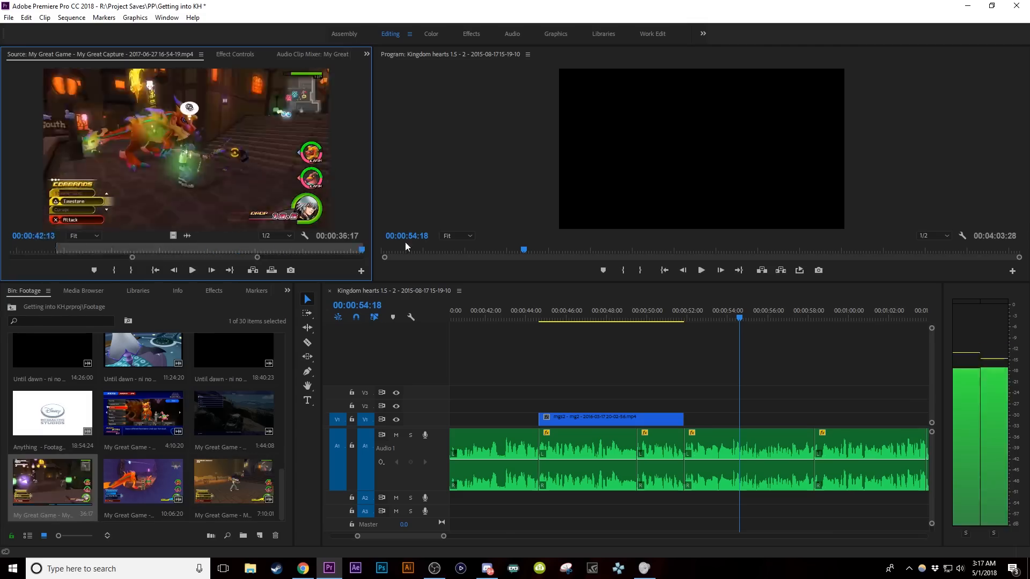
left_click_drag(172, 235, 692, 418)
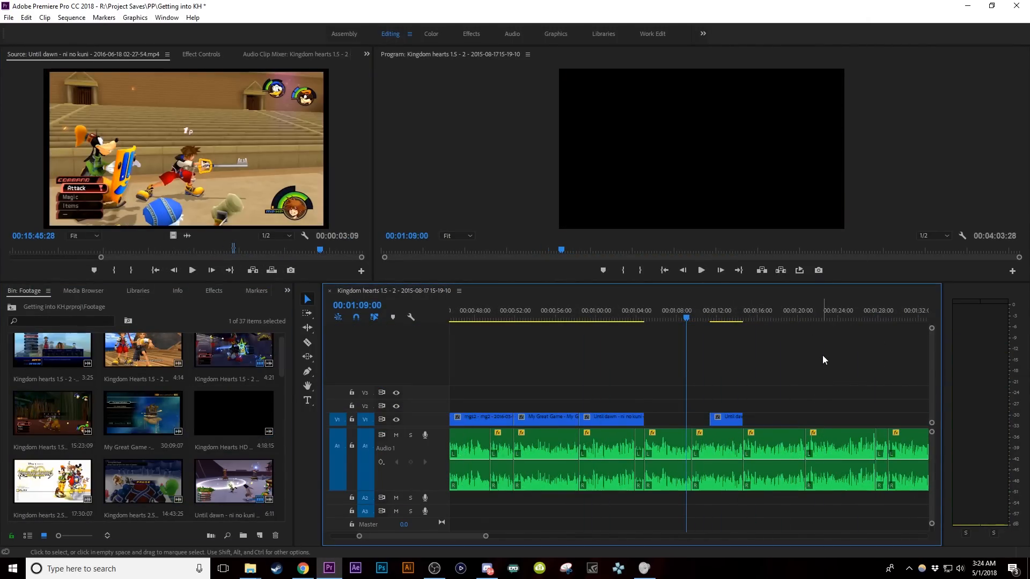
key("=")
key("ctrl+s")
key("-")
key("-")
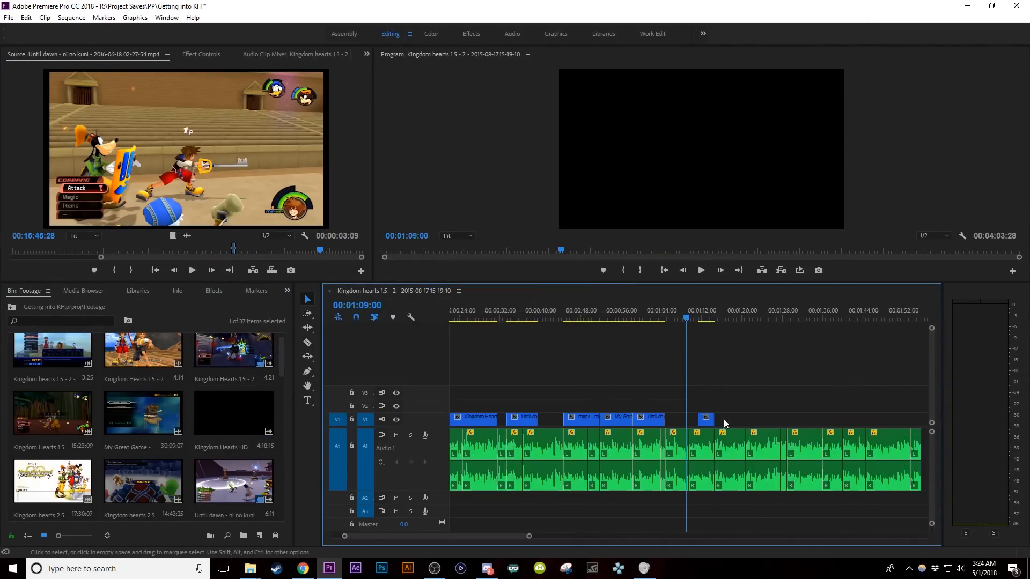
key("-")
key("=")
key("=")
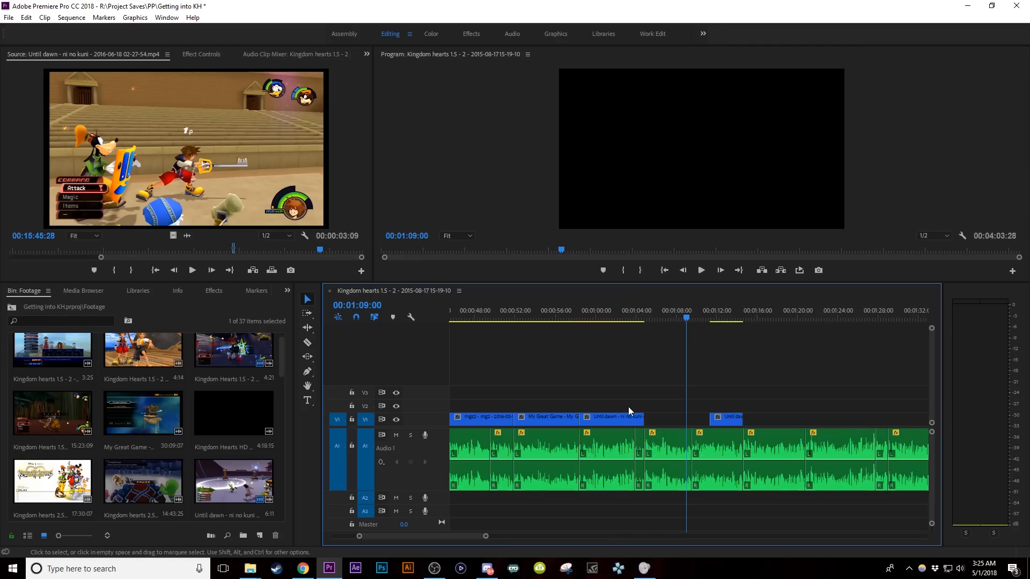
Play back the voice-over across the footage gap on V1, from 00:01:04:26 to about 00:01:12:09
left_click(663, 311)
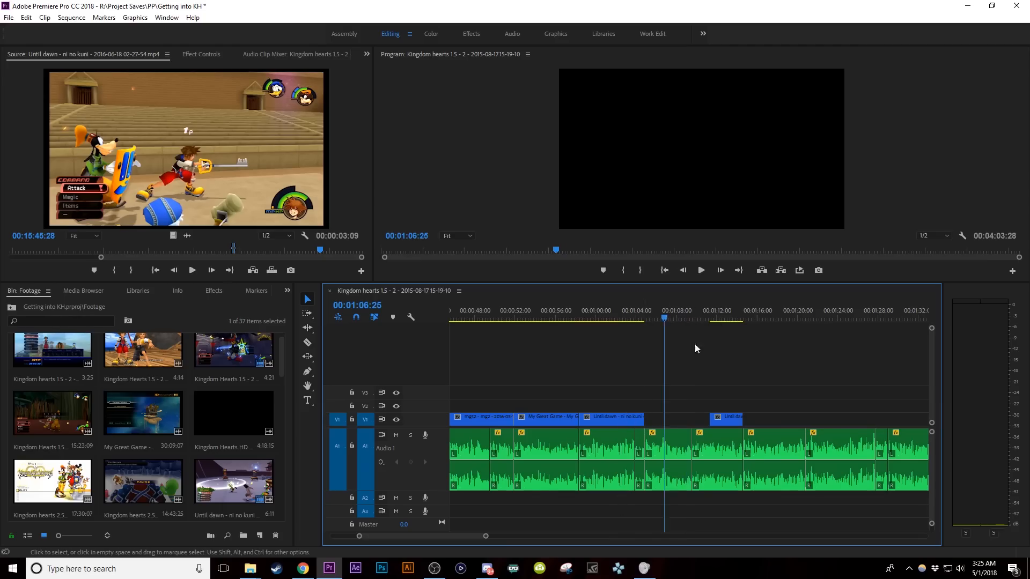
key("=")
key("=")
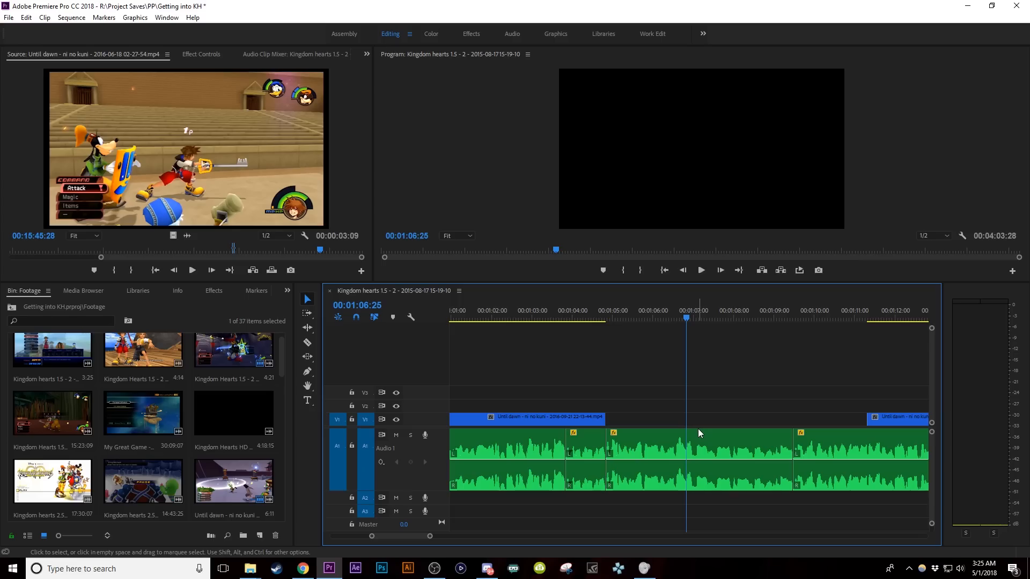
left_click(608, 319)
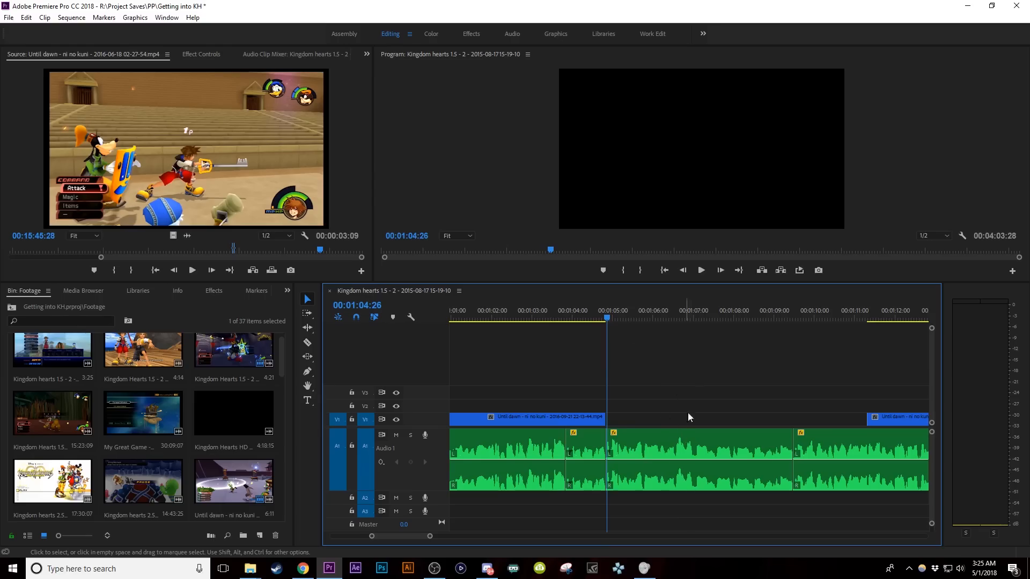
key("=")
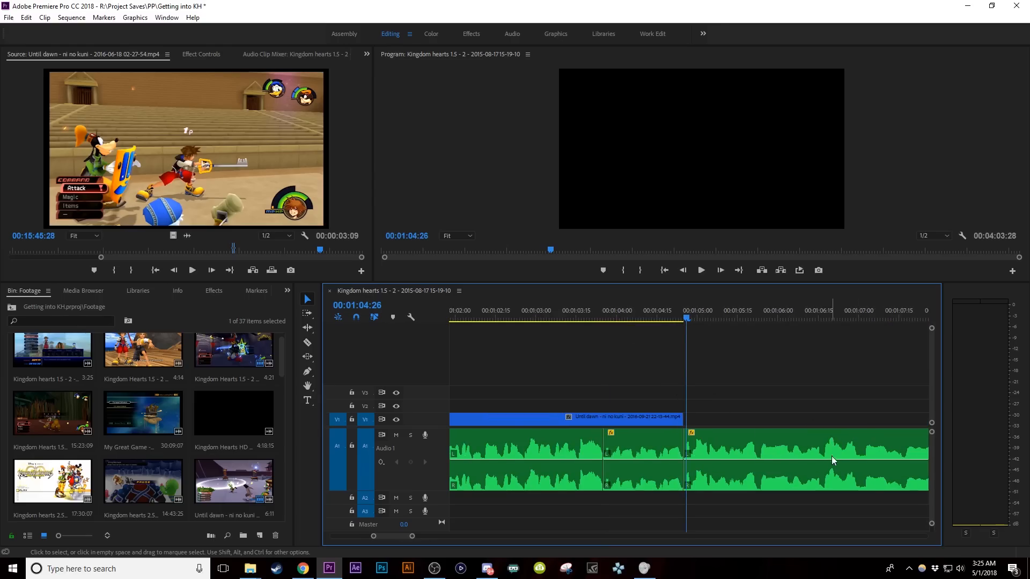
key("-")
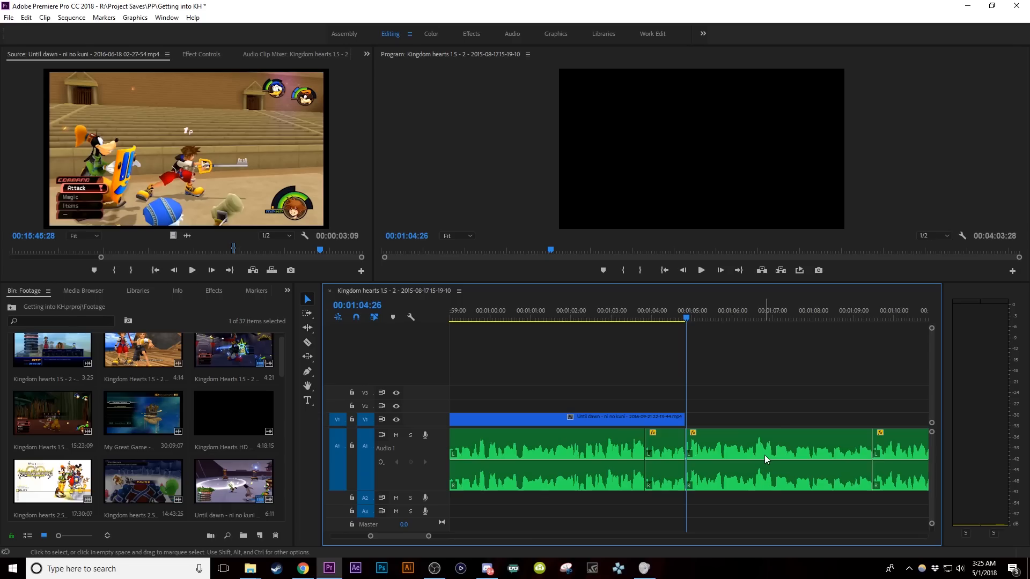
key("-")
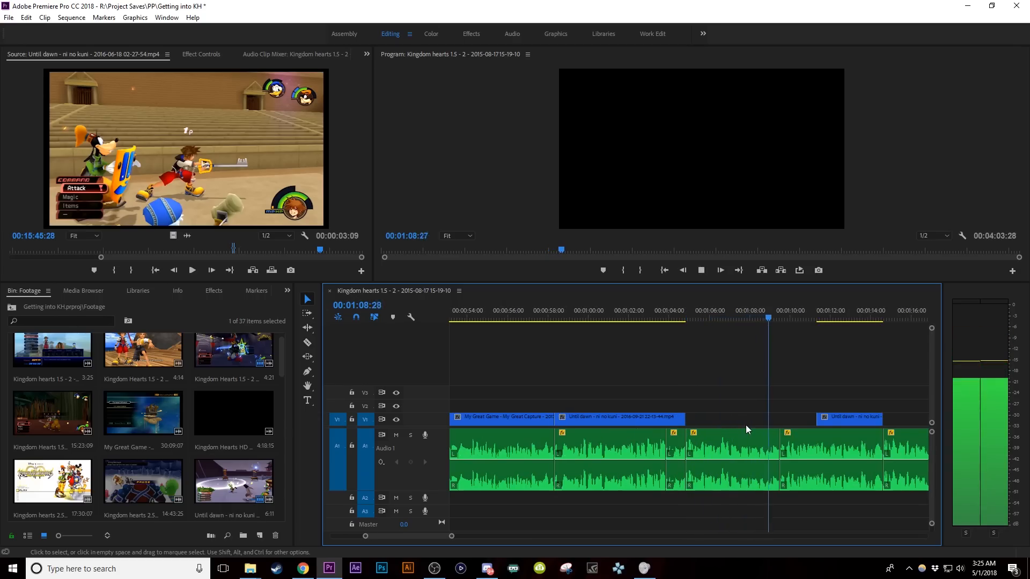
left_click(772, 318)
left_click_drag(773, 319, 796, 333)
key("equal")
key("space")
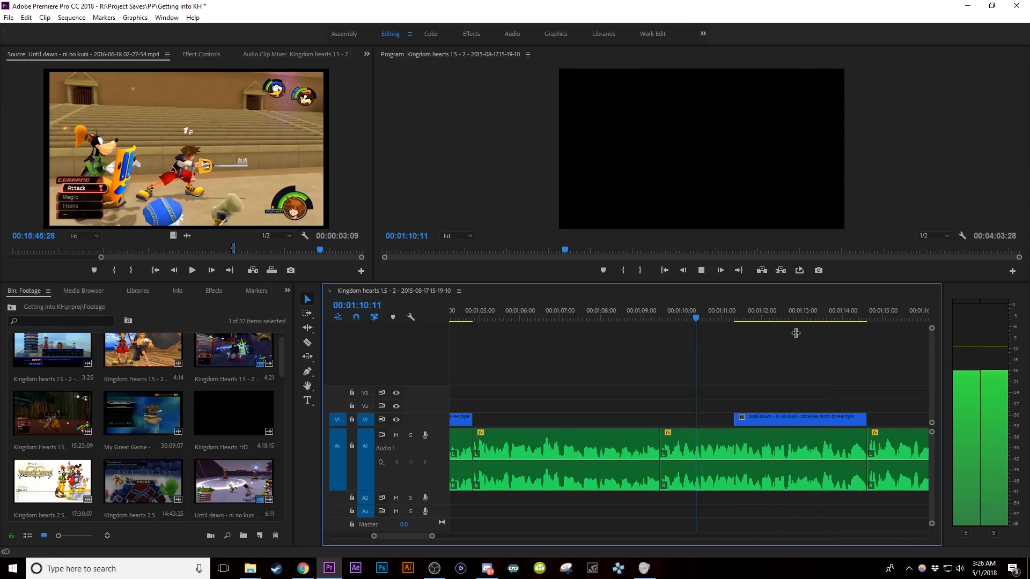
key("space")
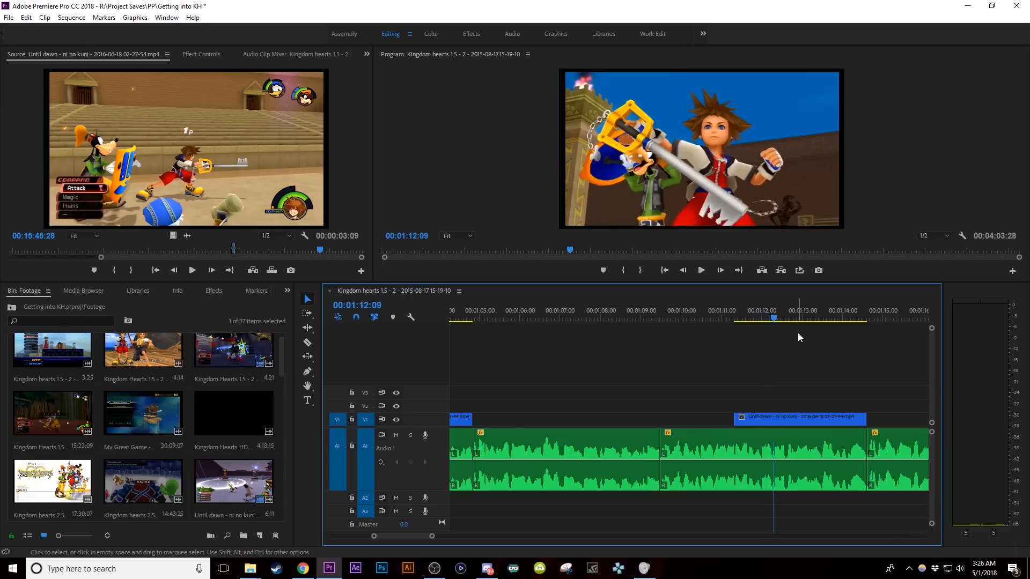
key("equal")
left_click_drag(623, 320, 689, 339)
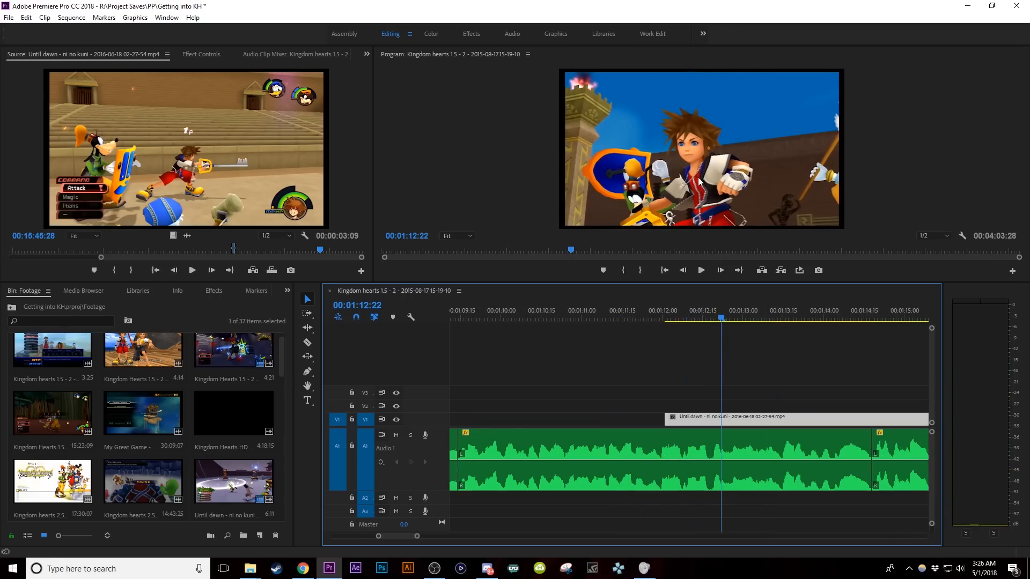
left_click_drag(667, 419, 710, 419)
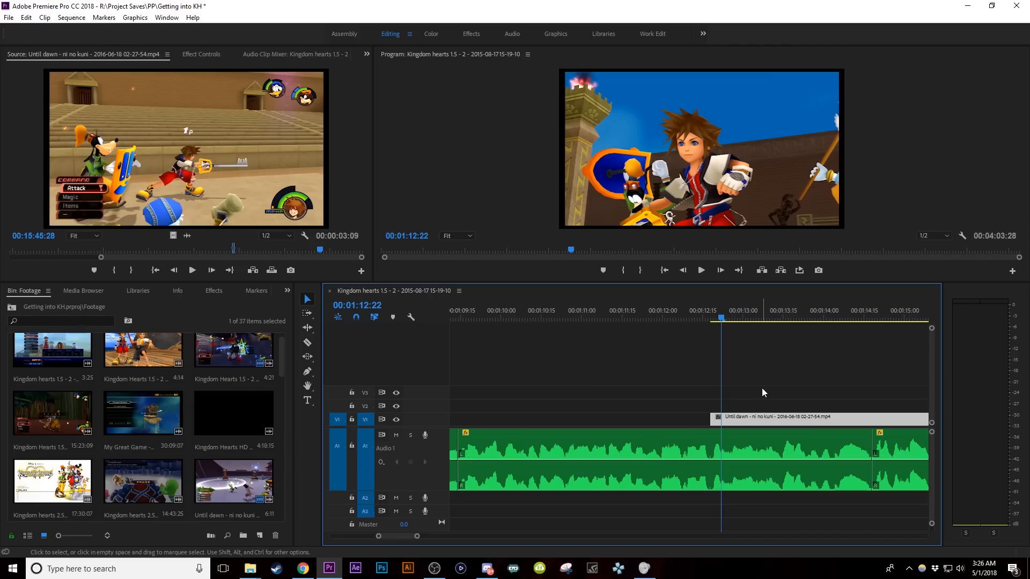
Replay the voice-over just before the Until dawn clip's new start, stopping at 00:01:12:09, to check the cut timing
key("minus")
left_click_drag(697, 317, 679, 326)
key("space")
key("equal")
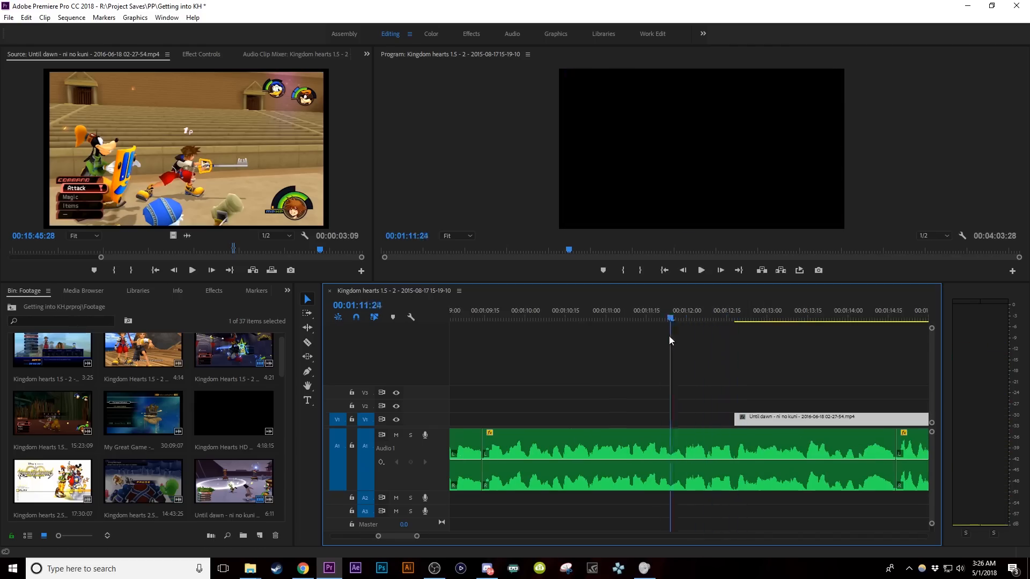
key("space")
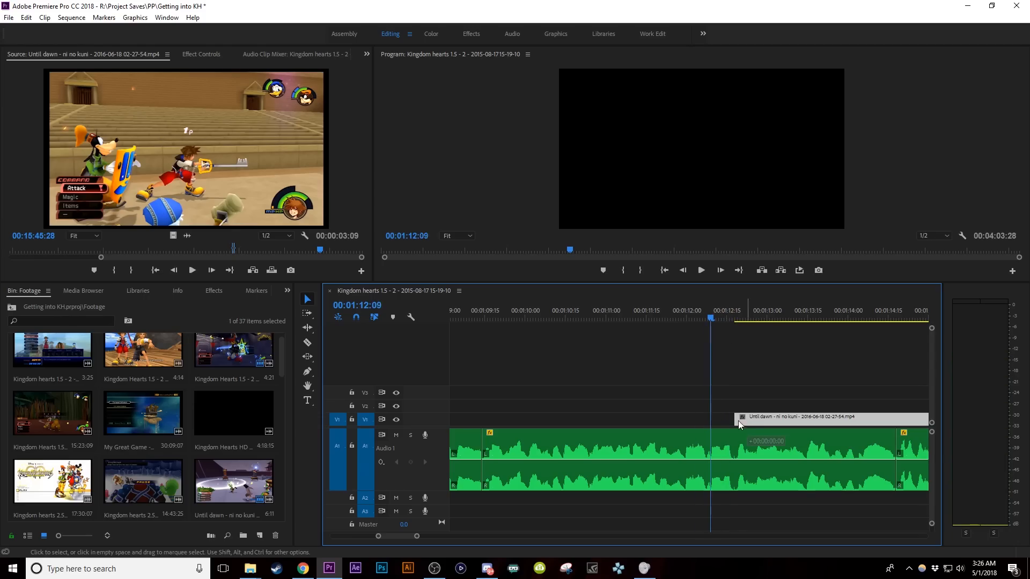
Extend the start of the Until dawn clip on V1 back to 00:01:12:09 and play its opening frames
left_click_drag(737, 420, 714, 420)
mouse_move(706, 318)
left_mouse_down()
mouse_move(704, 328)
mouse_move(741, 334)
mouse_move(711, 338)
mouse_move(725, 339)
mouse_move(706, 324)
mouse_move(721, 327)
left_mouse_up()
key("space")
key("space")
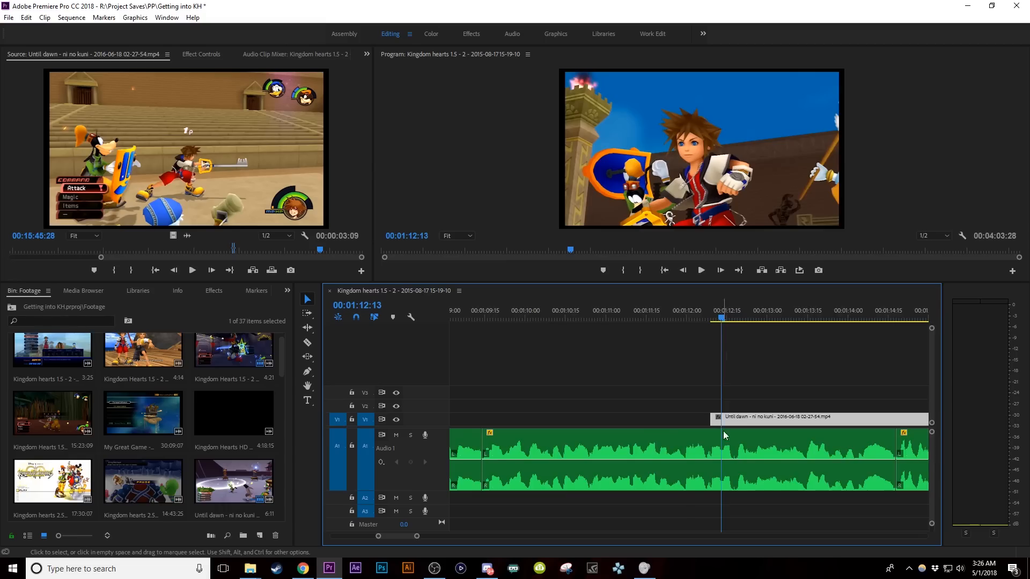
Set the Until dawn clip's speed to 110% and trim its end to the voice-over cut at about 00:01:14:18
key("equal")
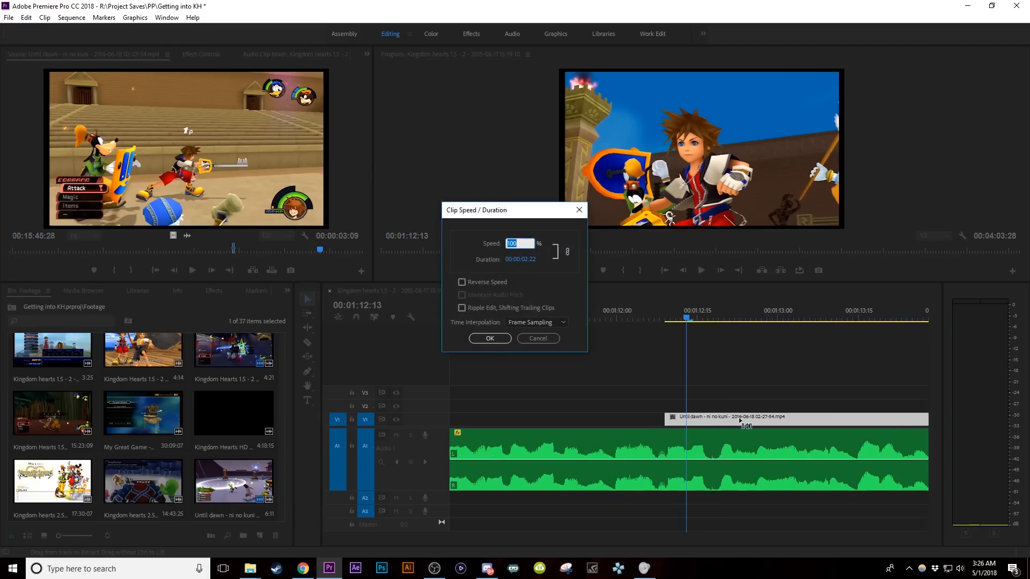
type("1010")
key("Return")
key("minus")
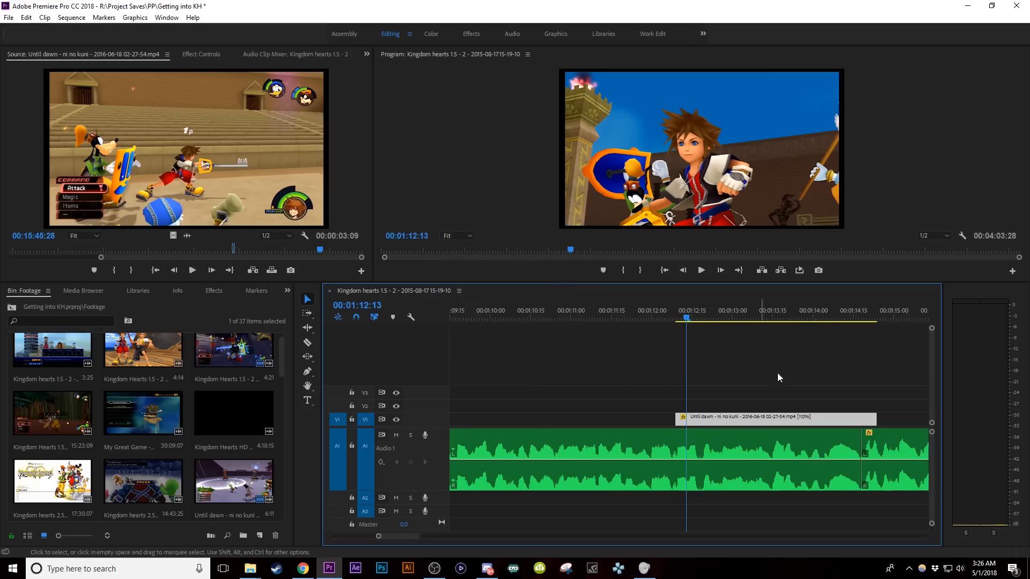
left_click_drag(871, 421, 854, 422)
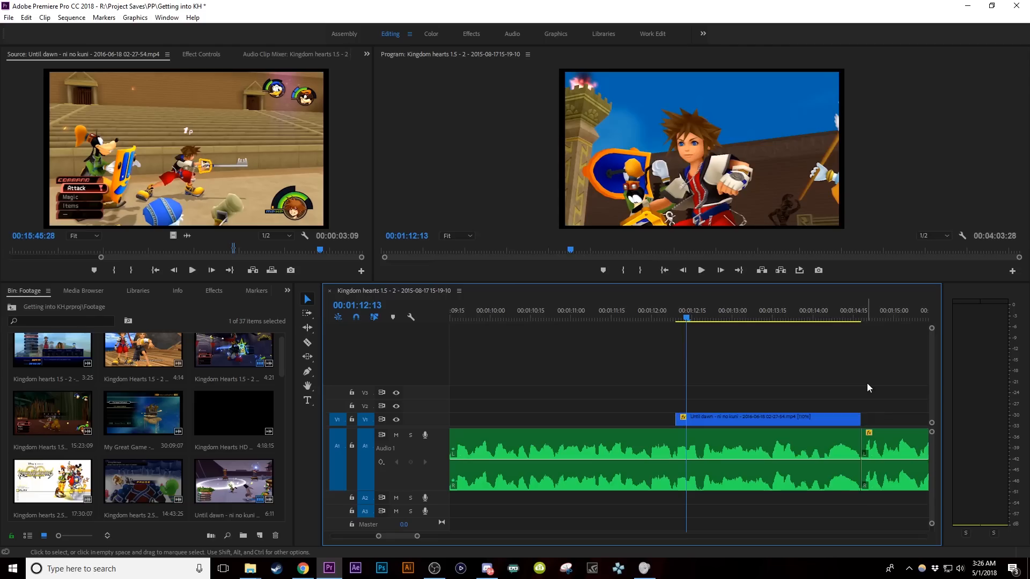
Play back the sped-up Until dawn clip against the voice-over, from about 00:01:12:00 to 00:01:14:14
key("equal")
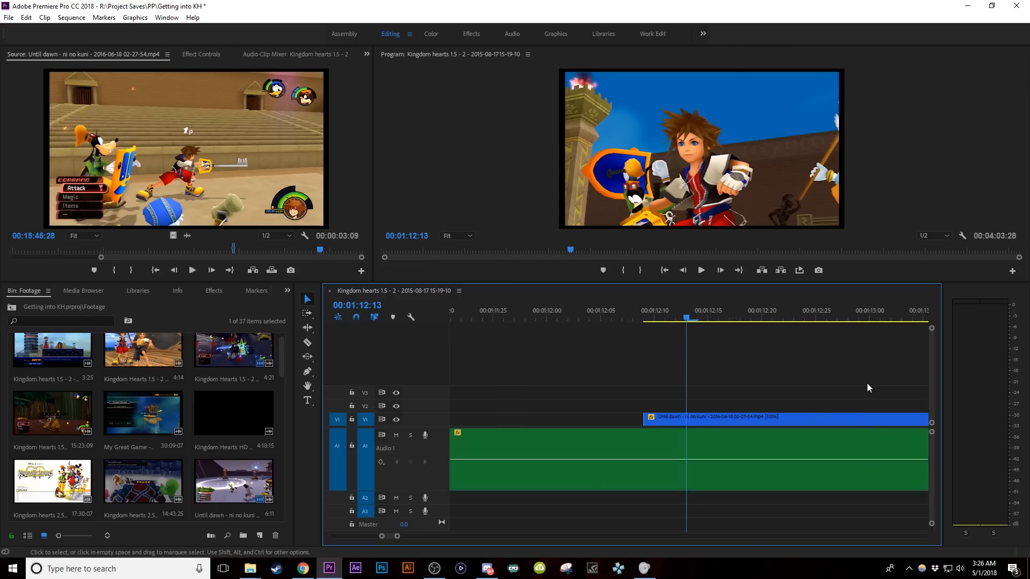
left_click(608, 323)
left_click_drag(608, 323, 619, 320)
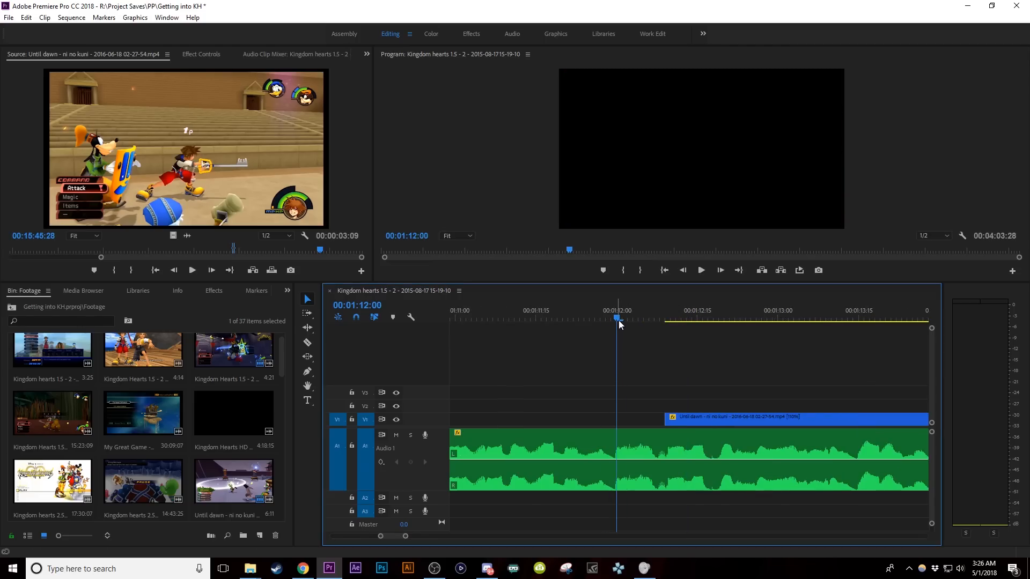
key("minus")
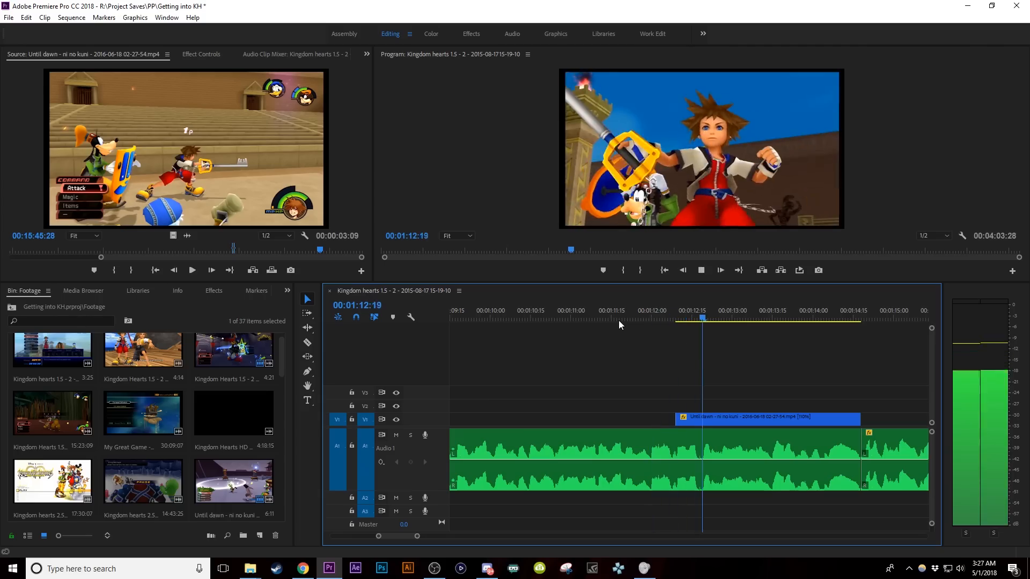
mouse_move(662, 320)
left_mouse_down()
mouse_move(693, 321)
mouse_move(674, 326)
left_mouse_up()
key("space")
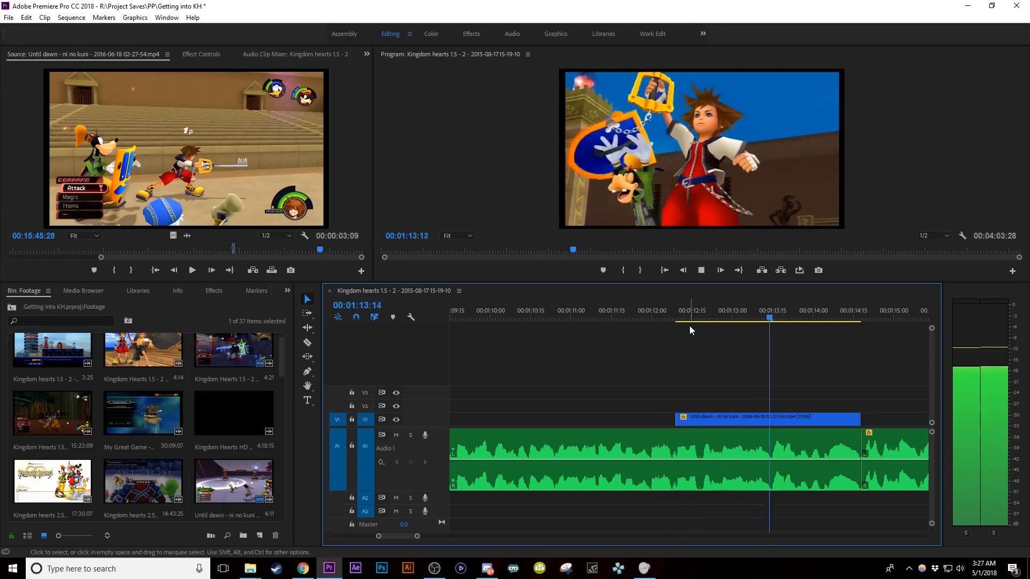
left_click(753, 318)
left_click_drag(753, 318, 851, 335)
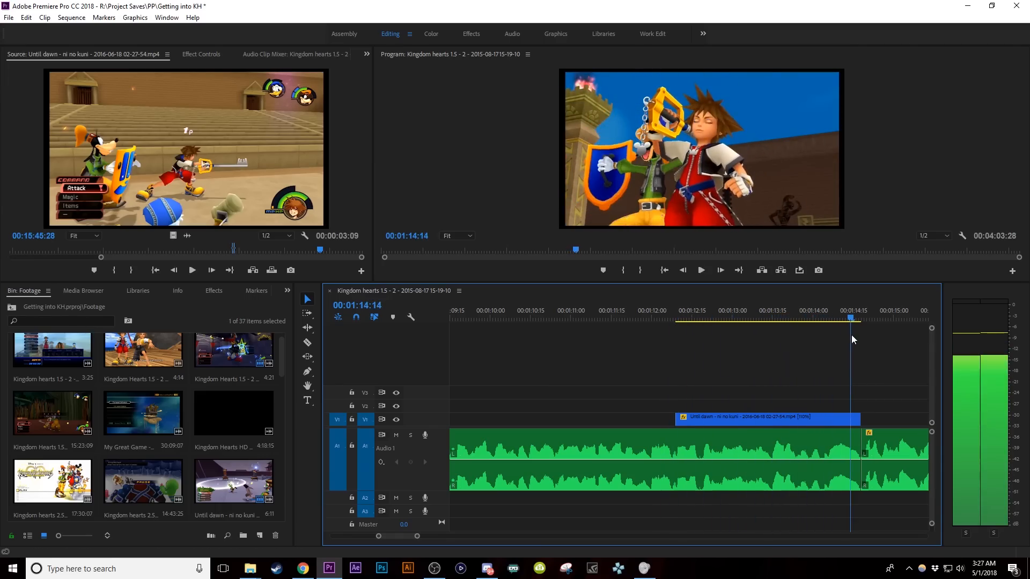
Check the Until dawn clip's motion around 00:01:13:18 and reset its speed to 100%
scroll(837, 334, "down", 3)
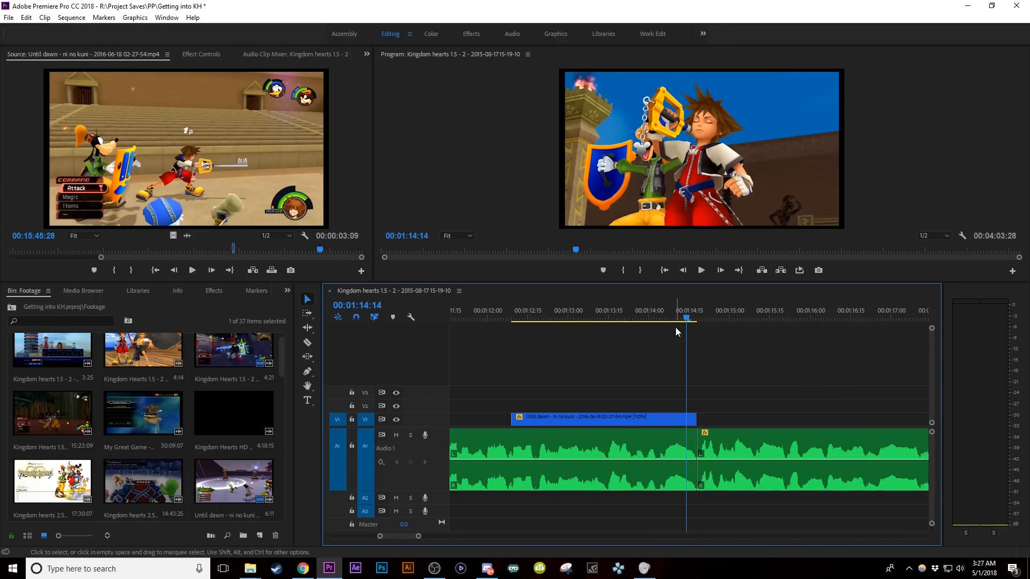
left_click_drag(681, 317, 622, 322)
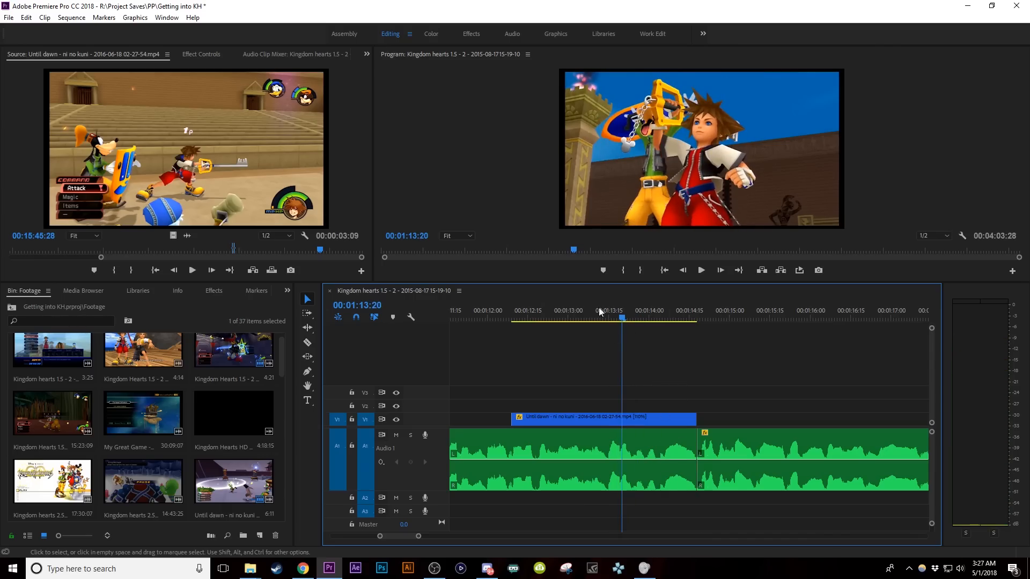
left_click(617, 317)
left_click(615, 421)
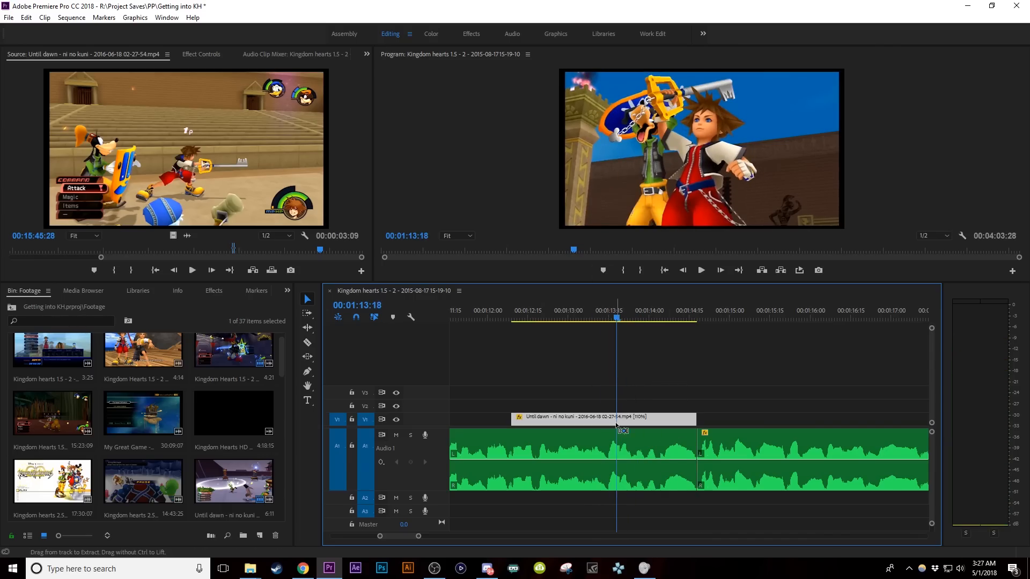
key("ctrl+r")
type("100")
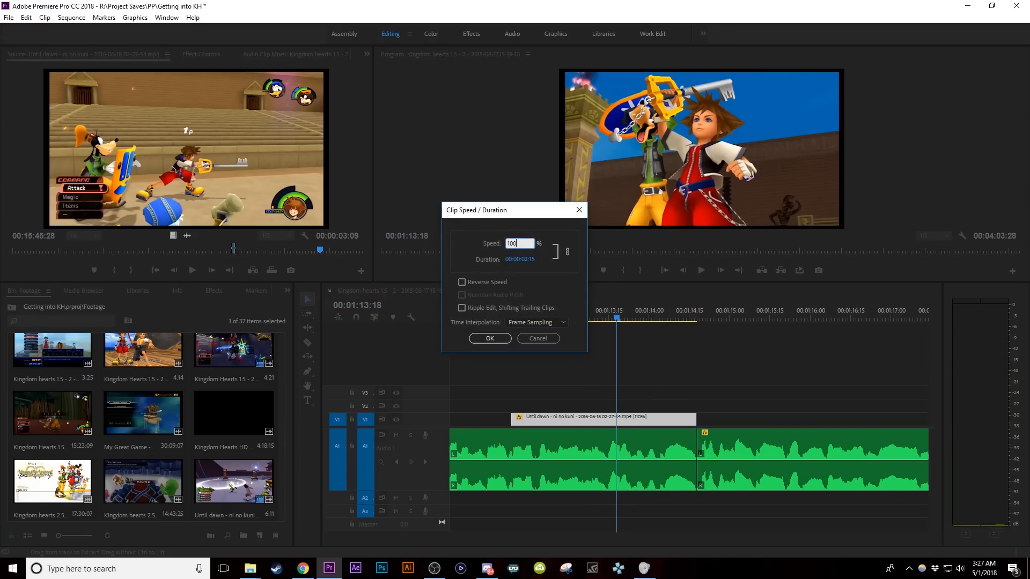
key("Return")
Shift the Until dawn clip on V1 to start at about 00:01:12:23 and trim its end to the voice-over cut at about 00:01:14:18
mouse_move(620, 319)
left_mouse_down()
mouse_move(603, 320)
mouse_move(631, 321)
left_mouse_up()
left_click_drag(655, 420, 682, 420)
left_click_drag(598, 316, 661, 333)
left_click_drag(676, 422, 687, 423)
left_click_drag(635, 320, 686, 331)
left_click_drag(752, 419, 696, 420)
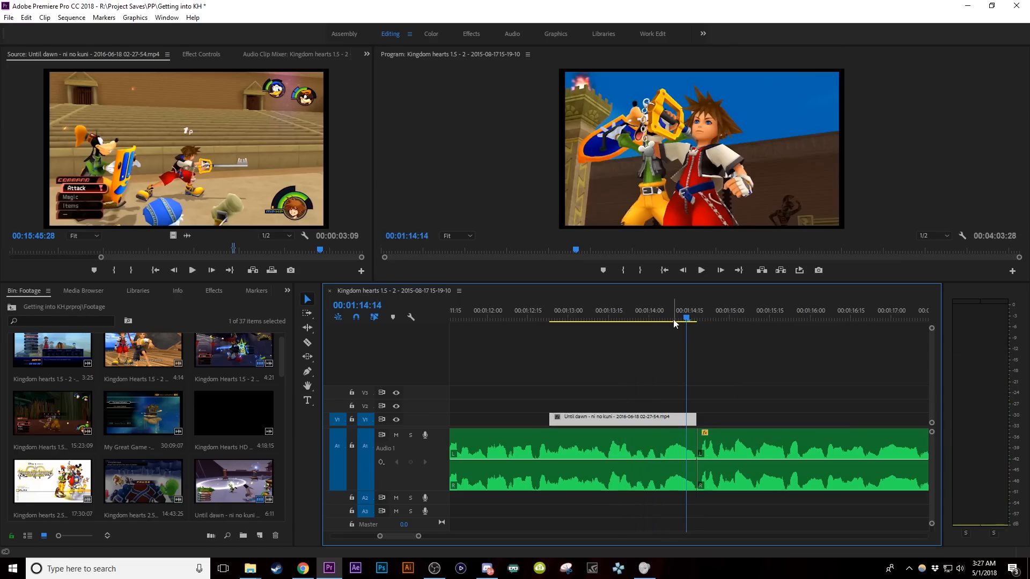
Extend the start of the Until dawn clip on V1 back to 00:01:12:08
key("minus")
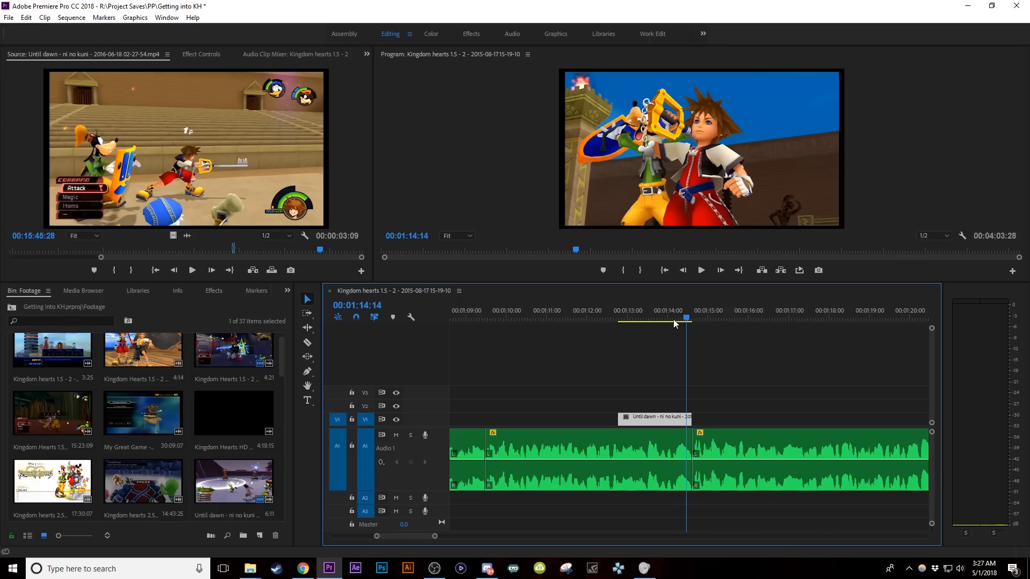
key("equal")
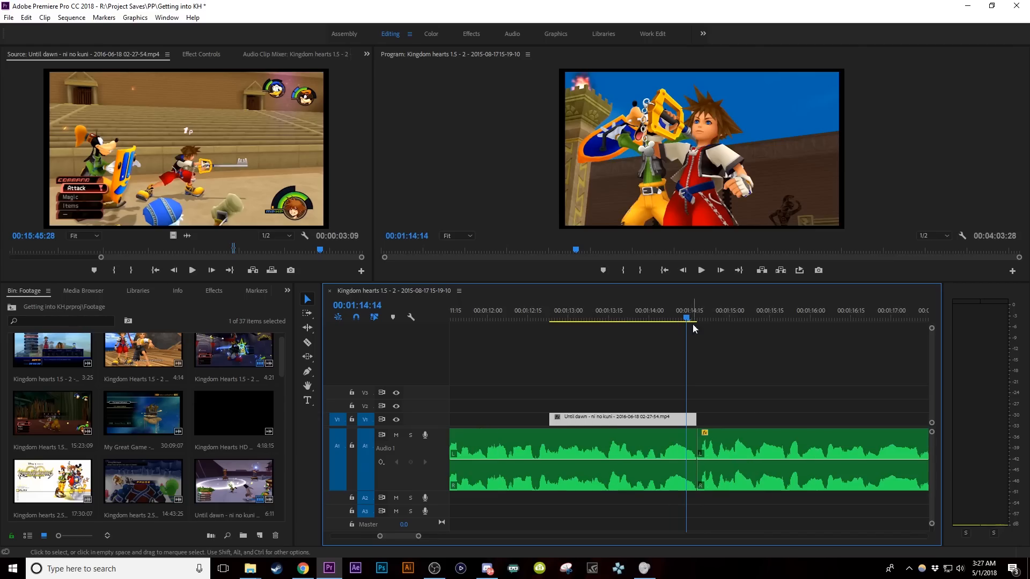
left_click_drag(693, 315, 506, 343)
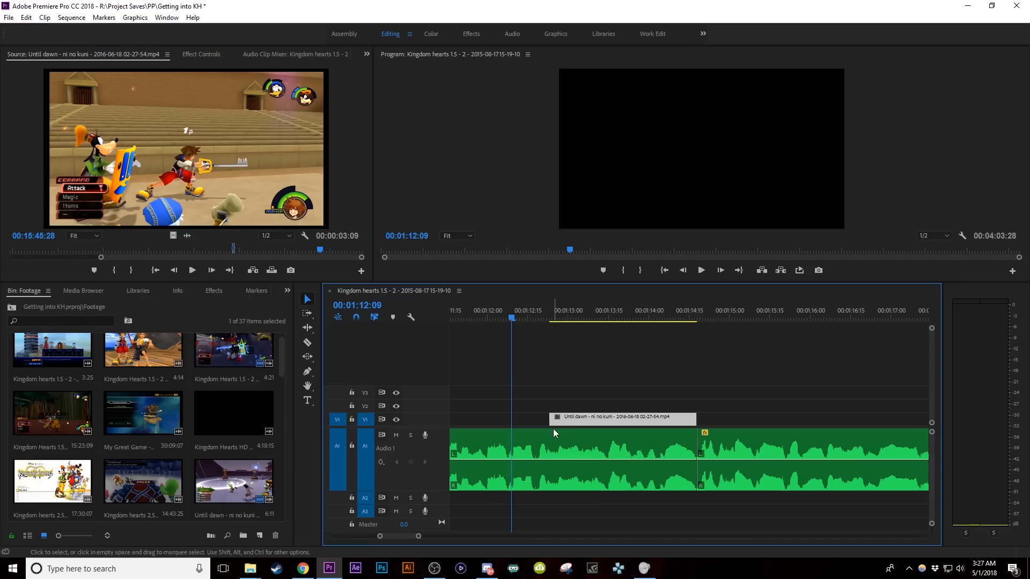
left_click_drag(549, 423, 512, 432)
left_click_drag(467, 320, 510, 337)
key("=")
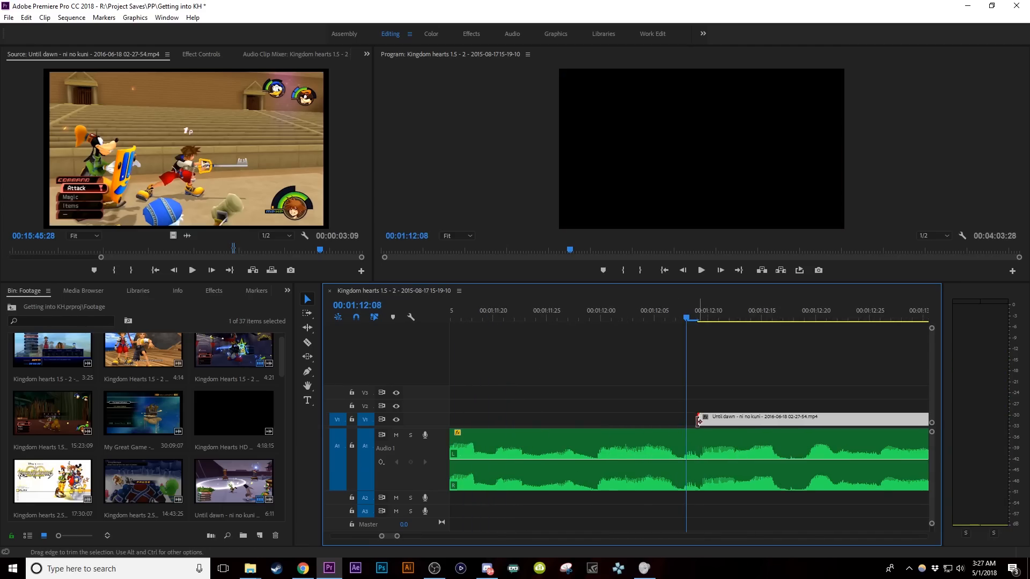
left_click_drag(699, 421, 683, 421)
Play back the voice-over leading into the adjusted Until dawn clip, stopping at about 00:01:13:22, to check the footage timing
left_click_drag(655, 320, 574, 342)
key("-")
key("-")
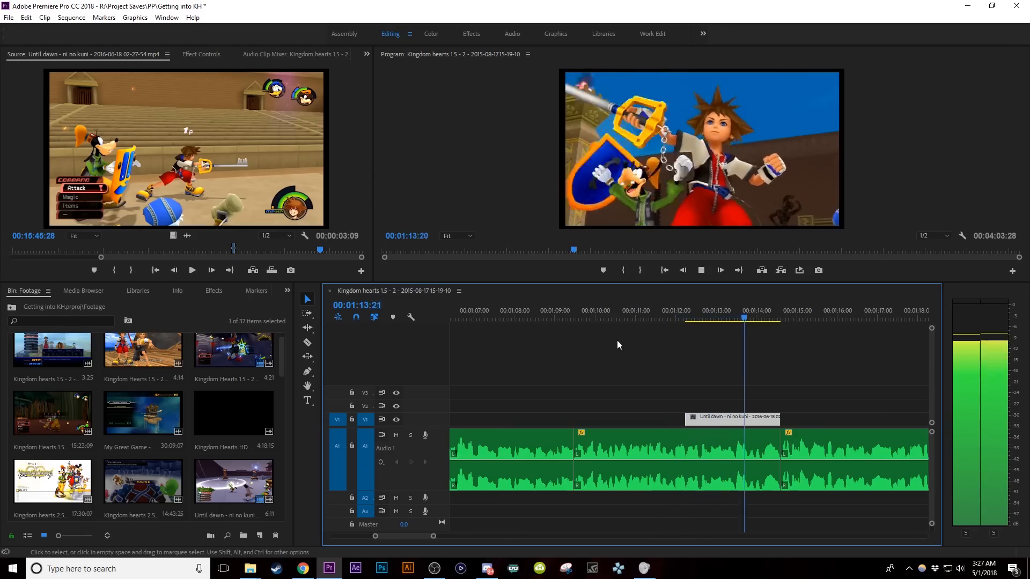
key("space")
left_click_drag(763, 318, 749, 321)
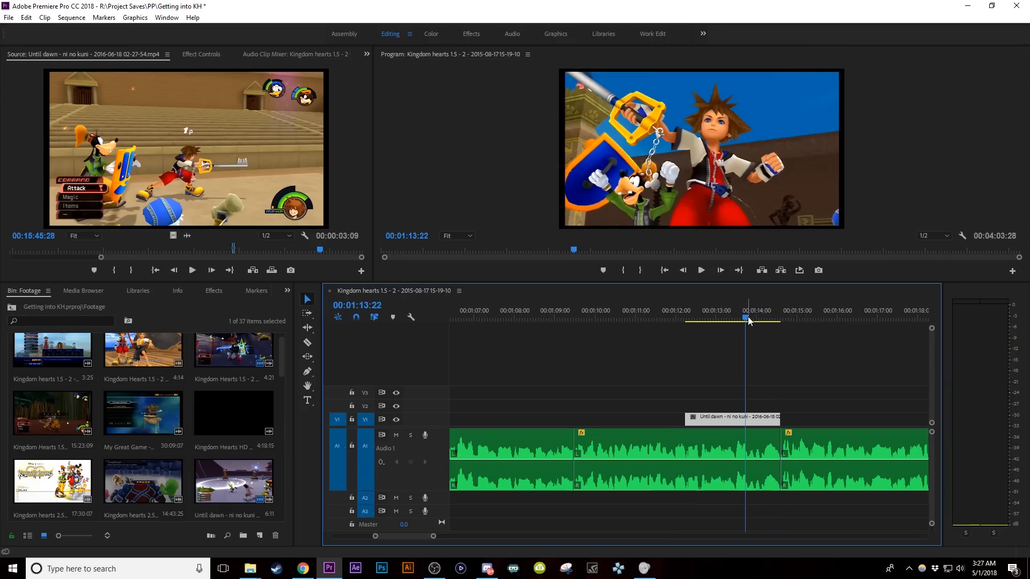
key("minus")
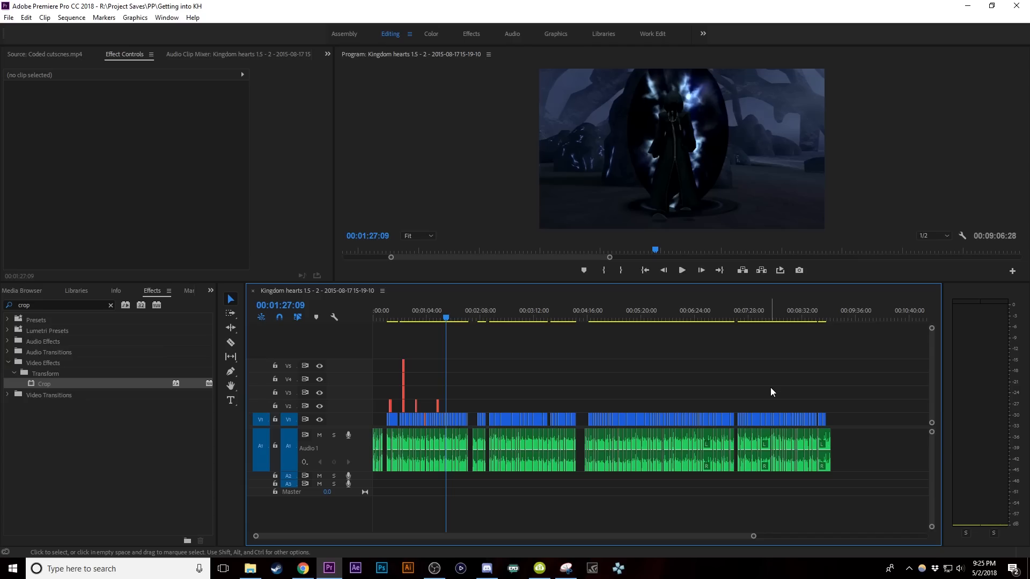
Play the intro section with the ff15.jpg overlay, from 00:00:16:20 to 00:00:23:18
key("equal")
key("equal")
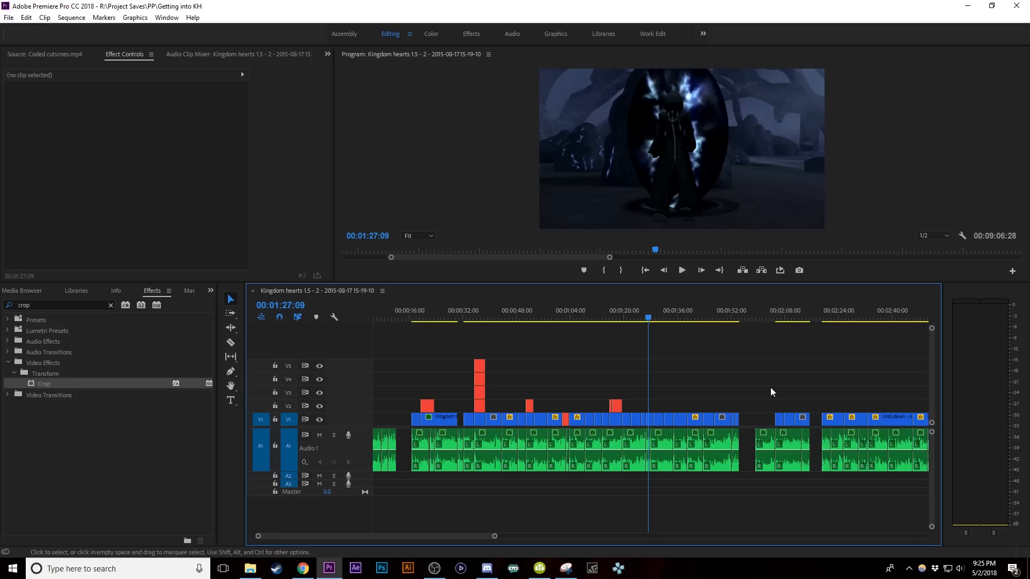
key("minus")
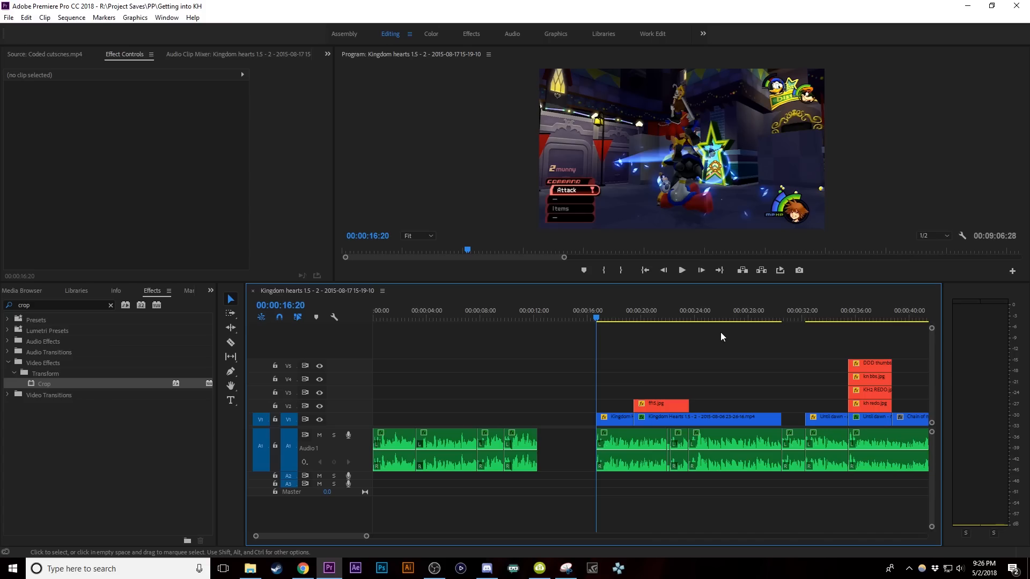
key("space")
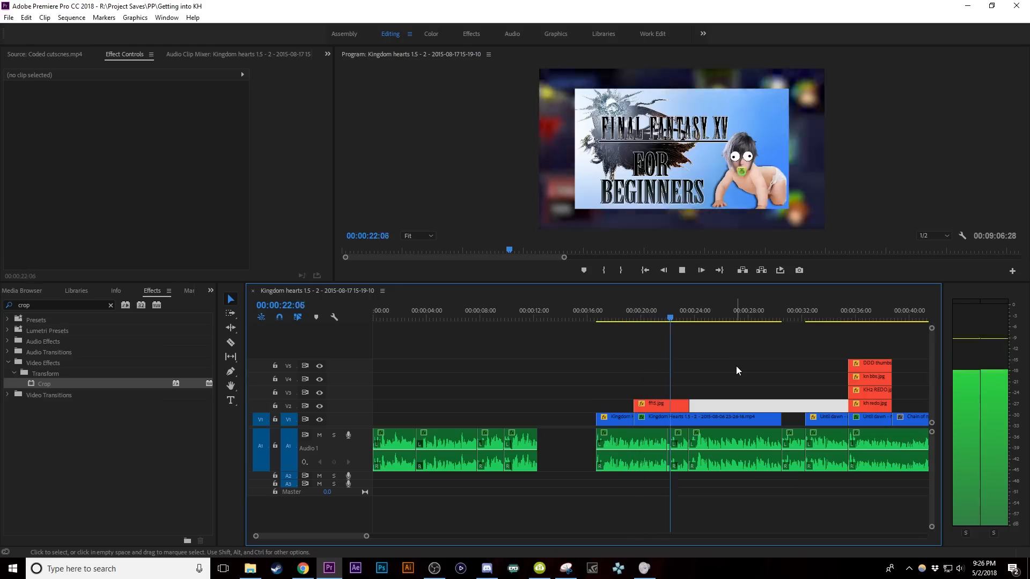
key("space")
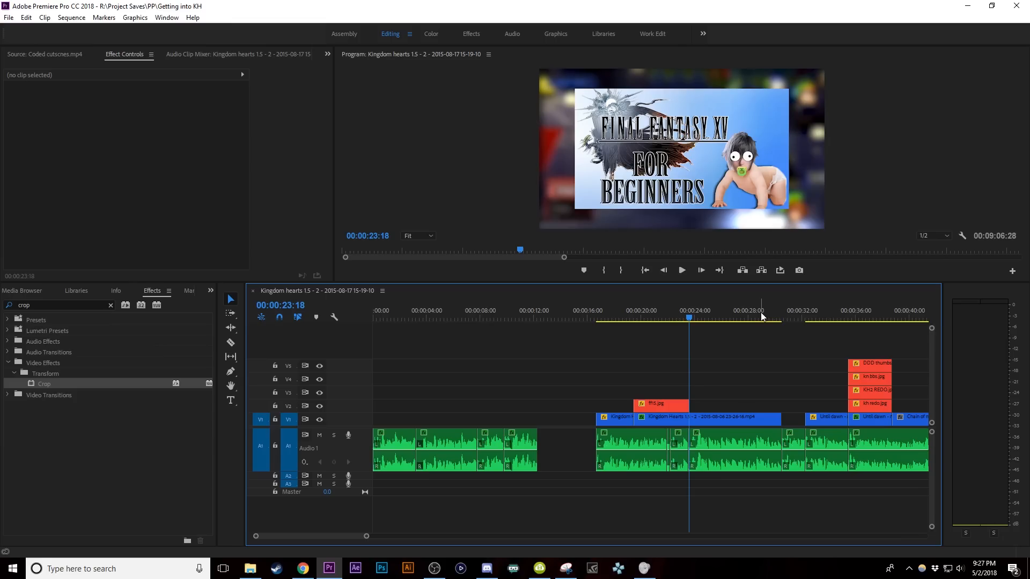
Start Position and Scale keyframes for the ff15.jpg clip on V2 at its first frame, 00:00:19:14
key("equal")
key("equal")
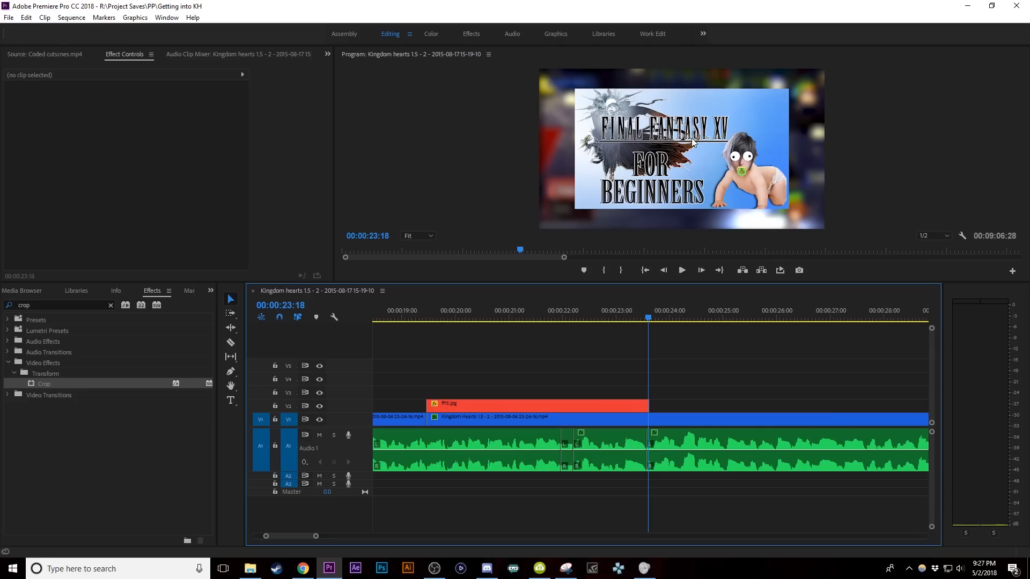
left_click(635, 406)
key("shift+Home")
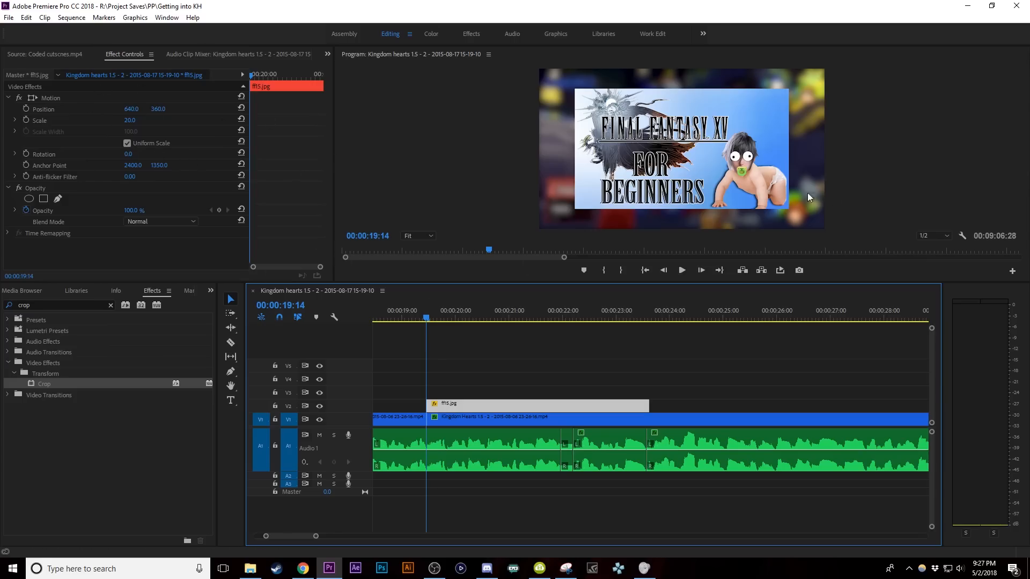
left_click(24, 110)
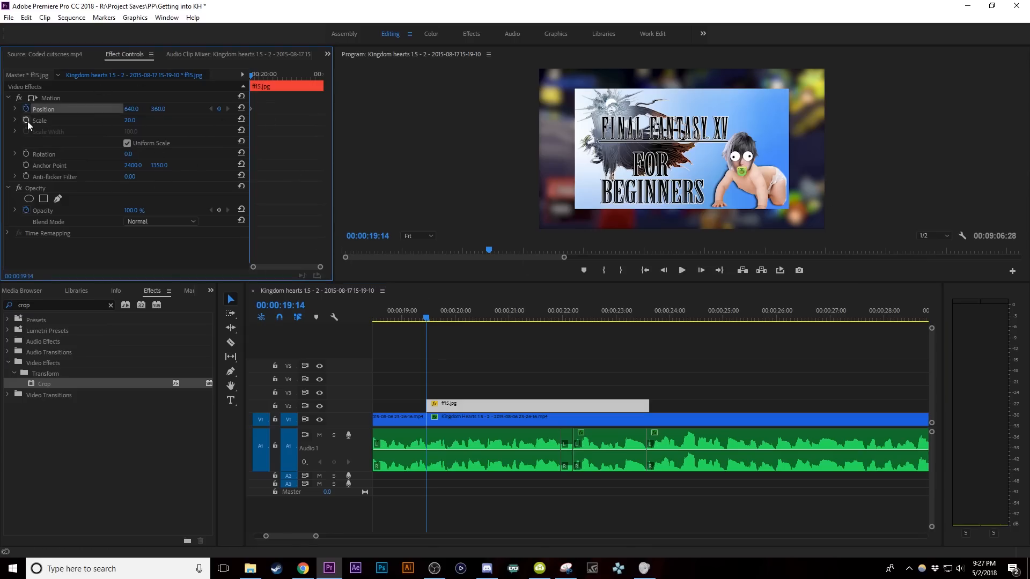
left_click(27, 121)
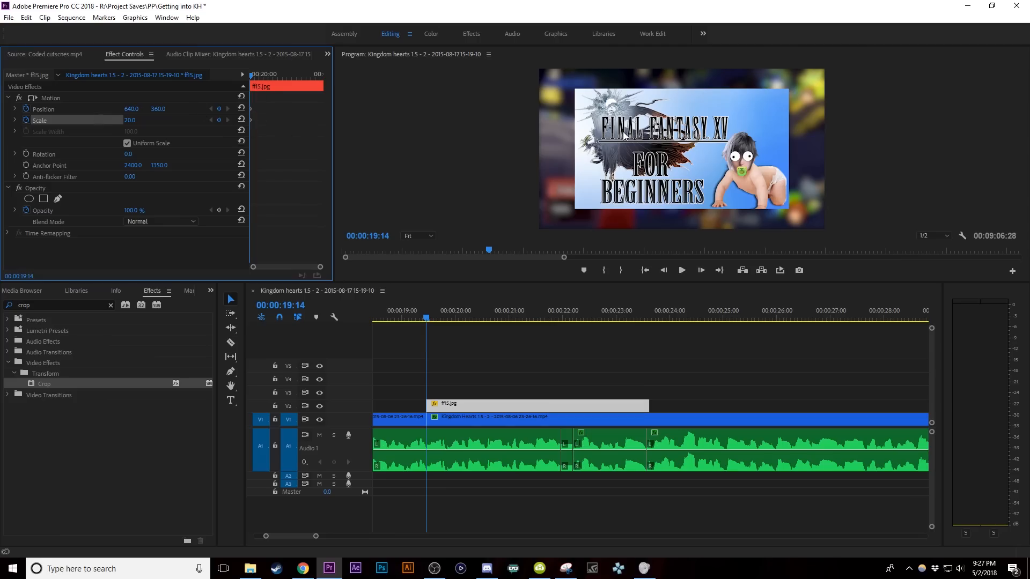
Keyframe ff15.jpg's Scale at 00:00:23:16, trying 25 and settling on 23, move that keyframe to the clip's end and return to 00:00:19:07
left_click_drag(429, 315, 647, 323)
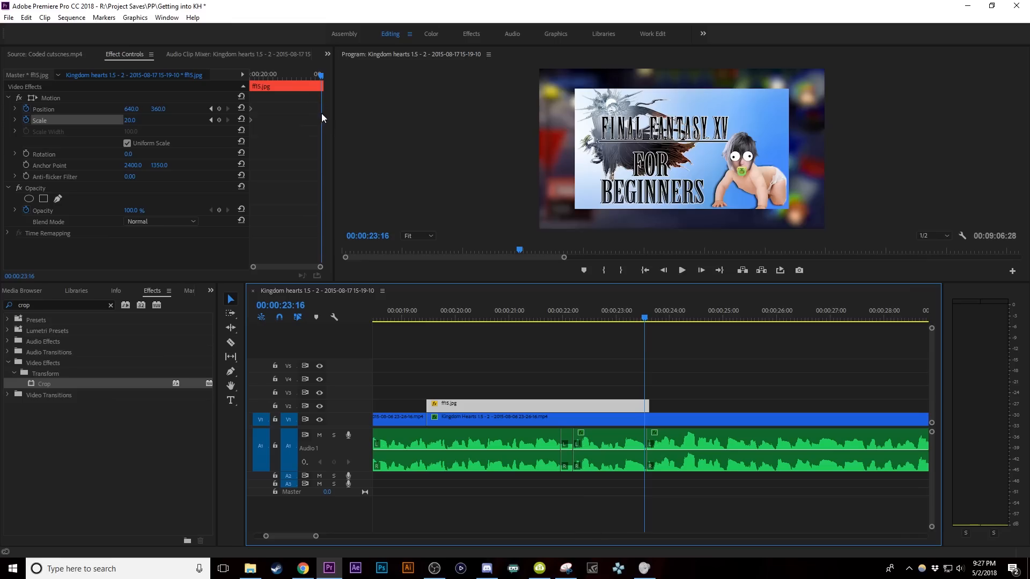
left_click(138, 119)
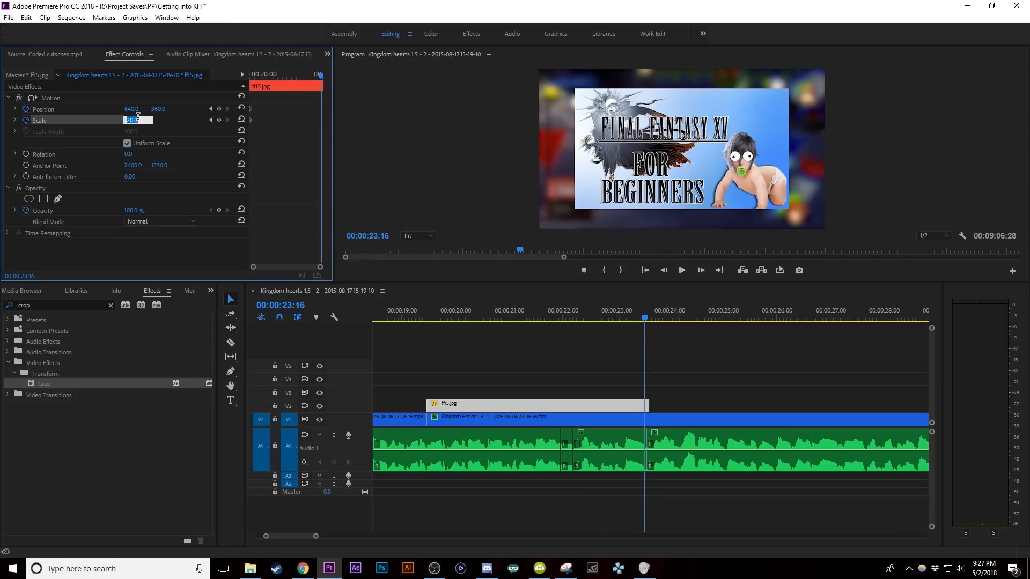
type("25")
key("Return")
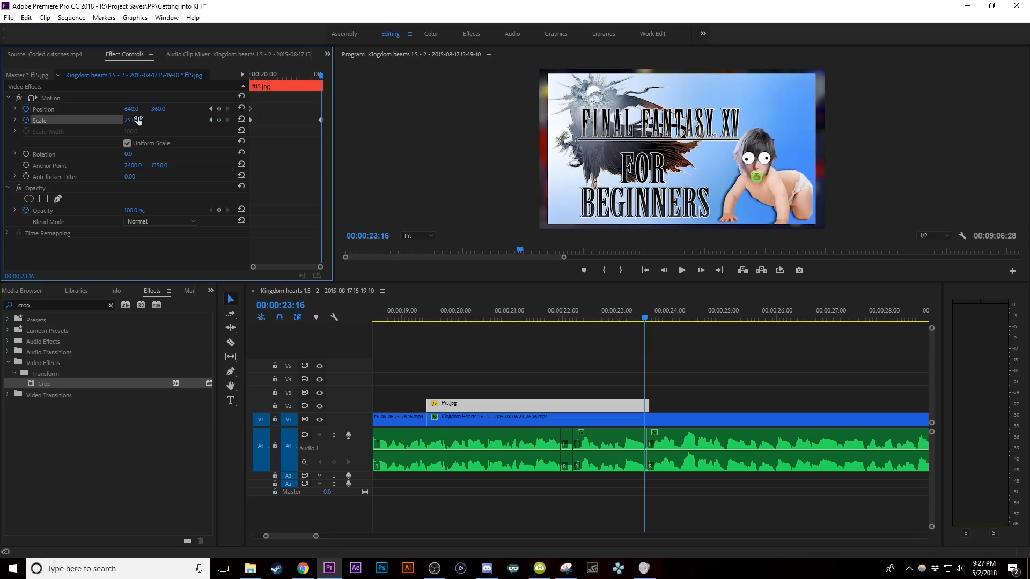
left_click(138, 119)
type("23")
key("Return")
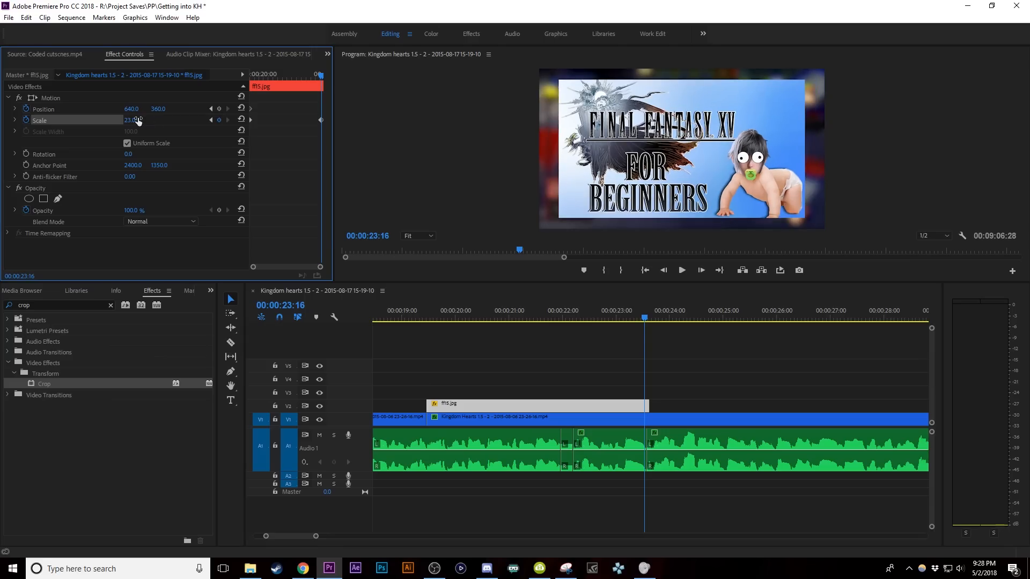
left_click_drag(322, 120, 247, 100)
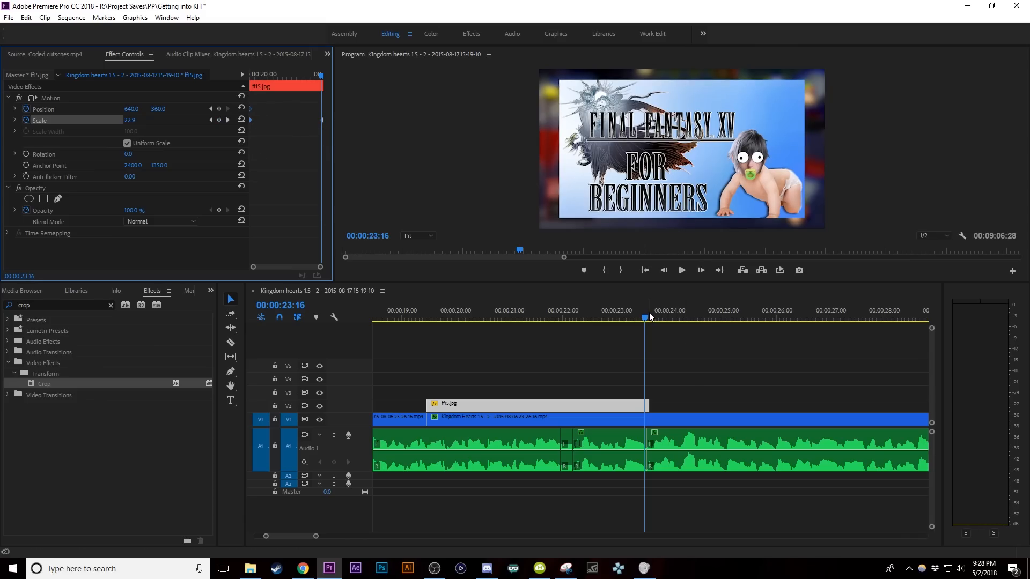
left_click_drag(649, 316, 414, 340)
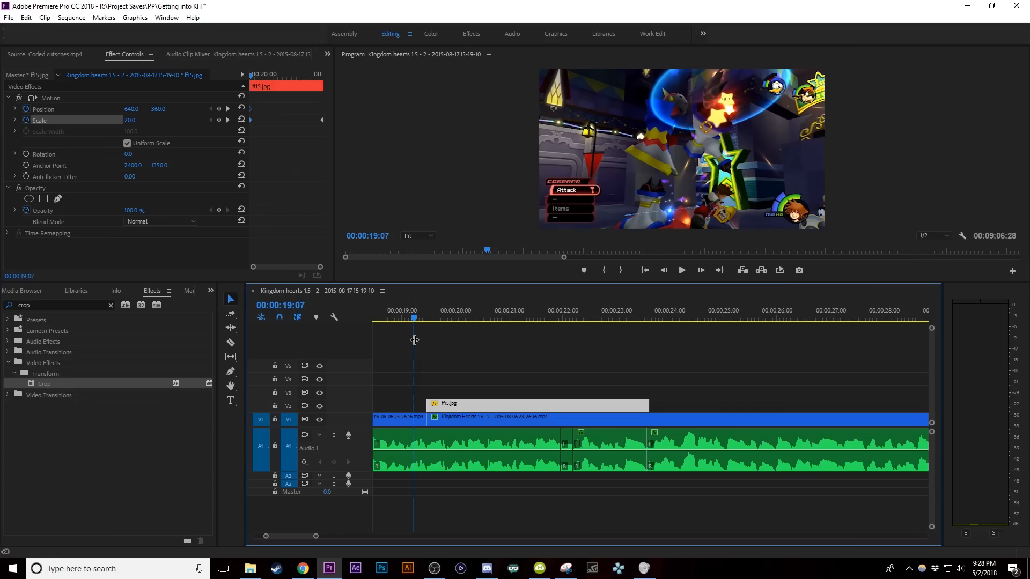
Play back the ff15.jpg overlay, trim its end to 00:00:23:16 on V2, and move its last Scale keyframe to the new clip end
key("space")
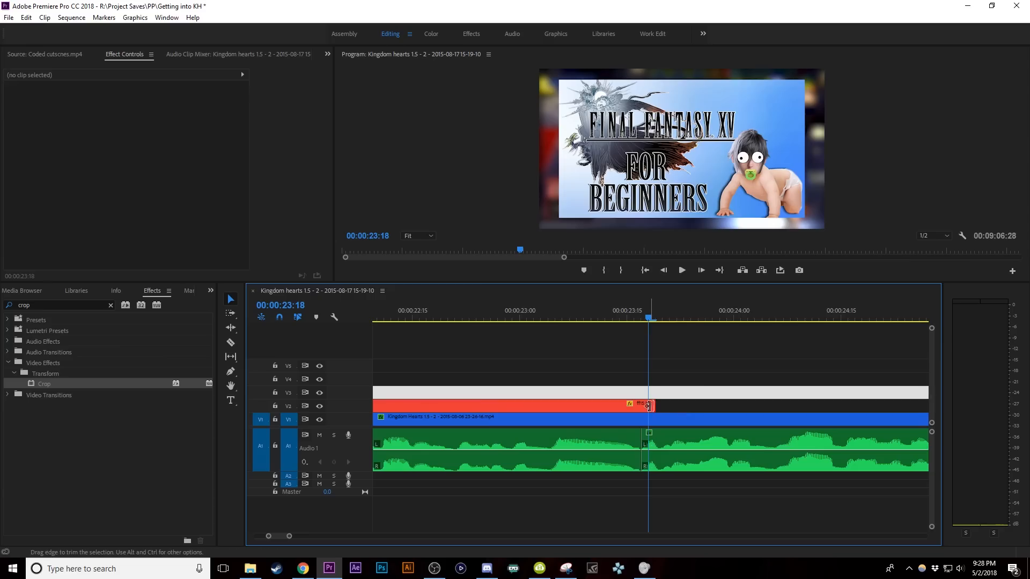
key("Delete")
left_click(636, 408)
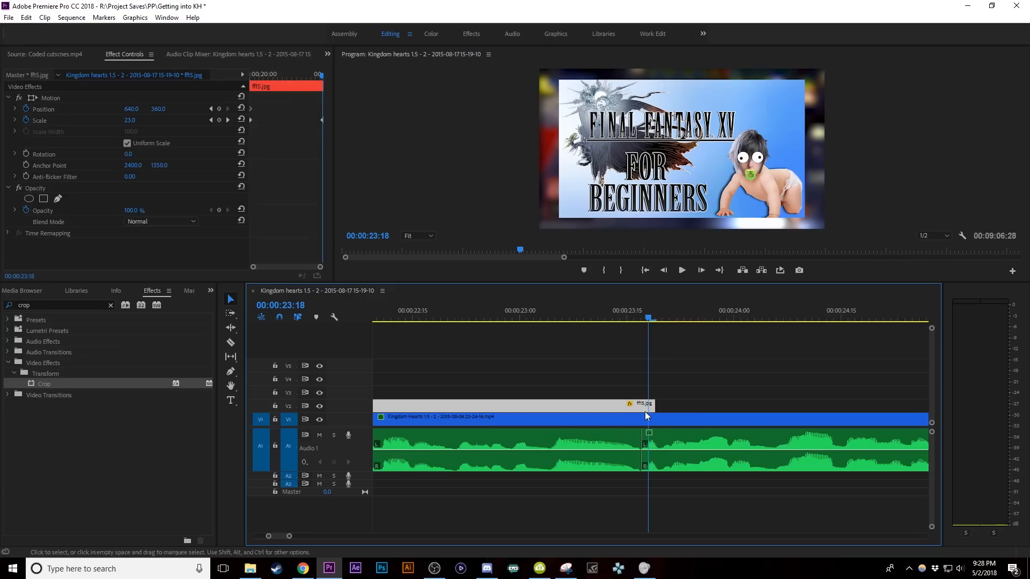
left_click(320, 121)
left_click_drag(319, 120, 313, 121)
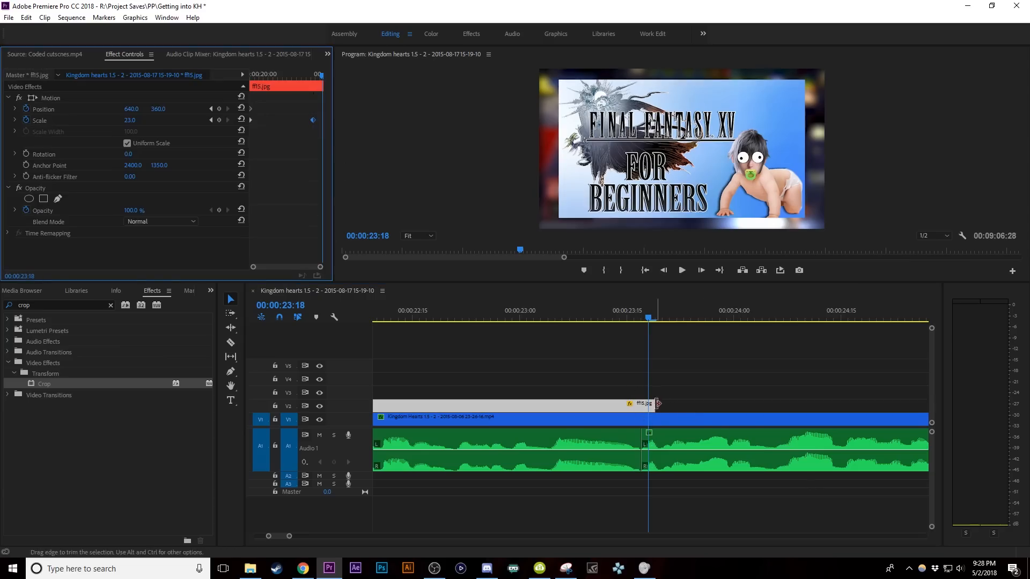
left_click_drag(654, 406, 642, 406)
left_click_drag(312, 120, 321, 120)
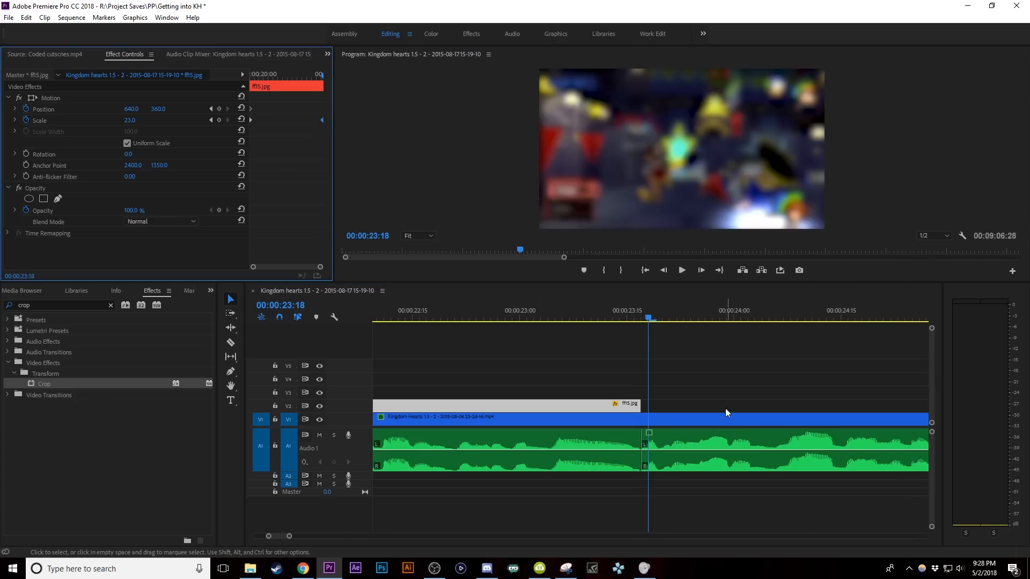
Step frame by frame across the start of the ff15.jpg clip around 00:00:19:14 to compare it with the V1 cut
left_click(724, 410)
key("minus")
key("minus")
key("minus")
left_click_drag(585, 318, 586, 333)
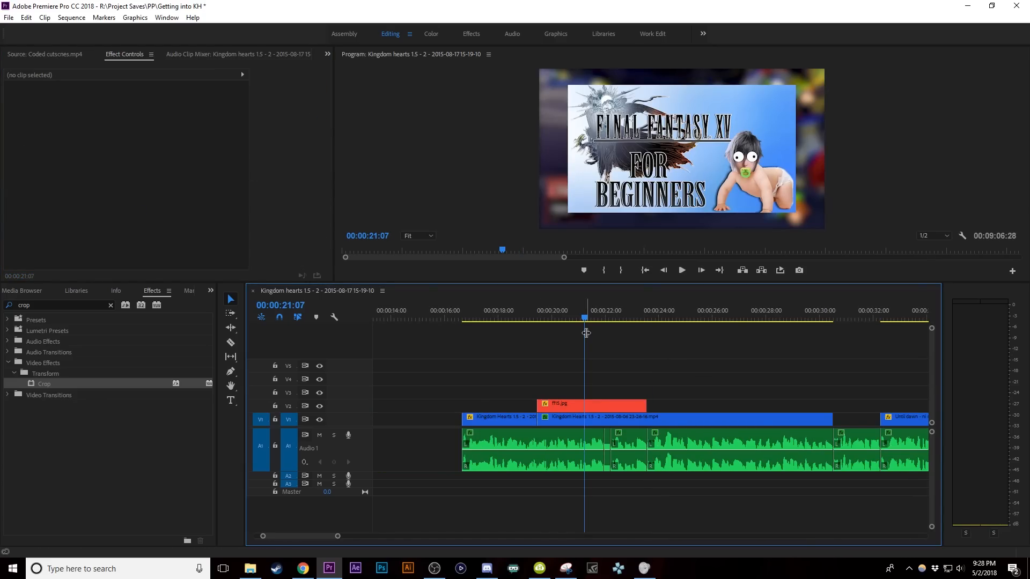
key("equal")
key("equal")
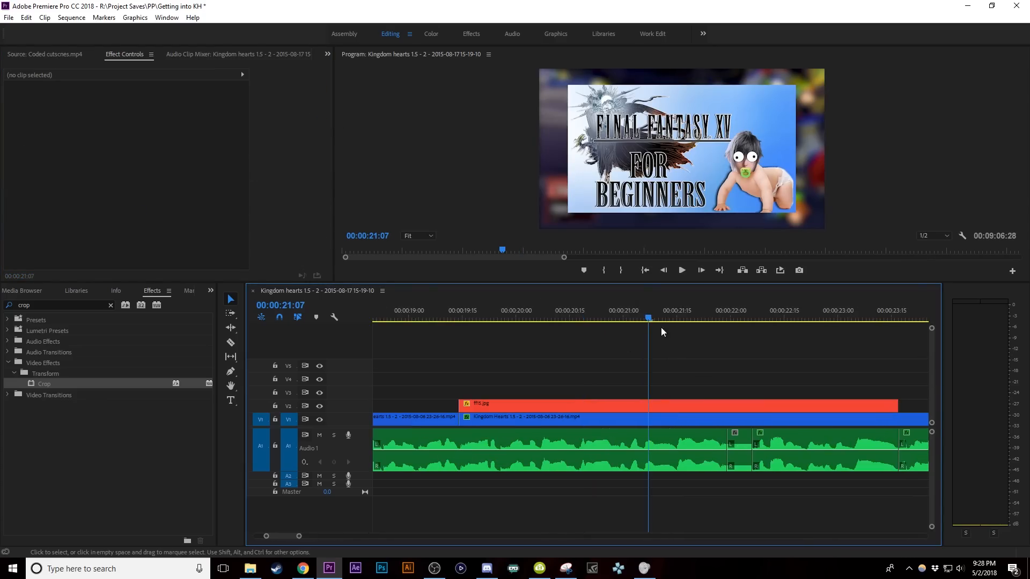
left_click_drag(651, 318, 459, 334)
key("Left")
key("Right")
key("Left")
key("Right")
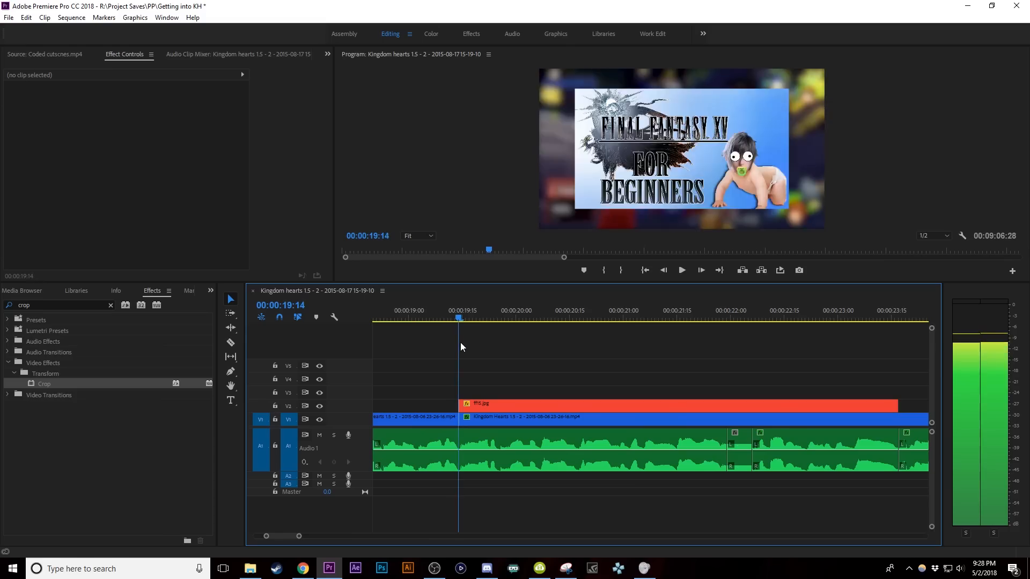
key("Left")
key("Right")
key("Left")
key("Left")
key("Left")
key("Left")
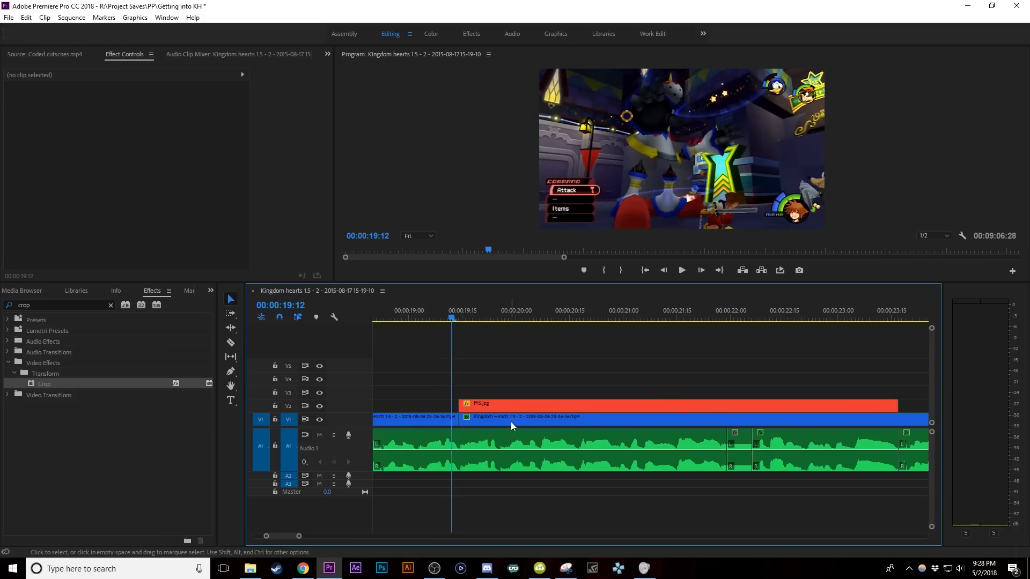
Extend the start of the ff15.jpg clip on V2 one frame earlier, to 00:00:19:13
key("equal")
left_click(699, 421)
left_click_drag(636, 313, 668, 321)
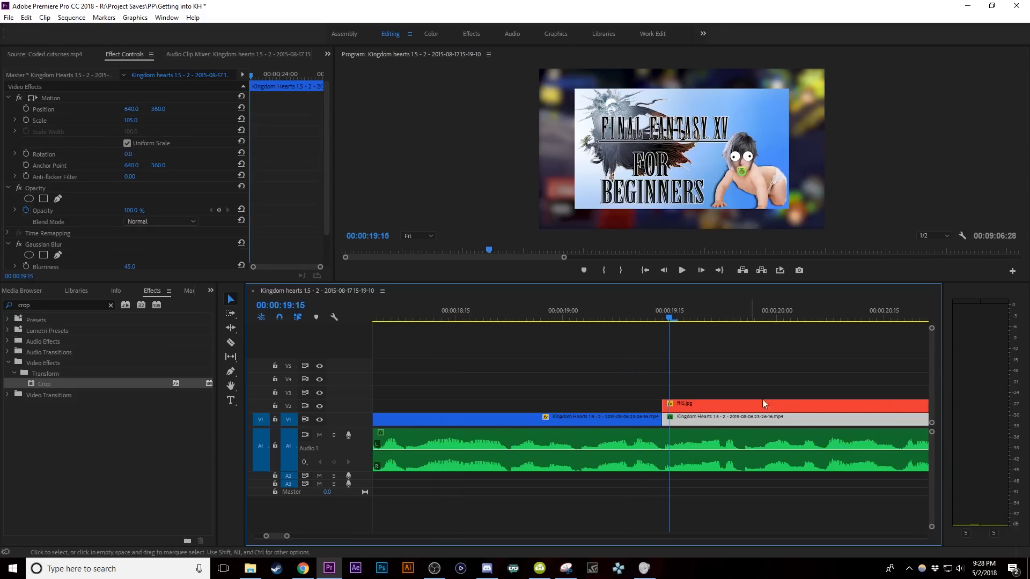
left_click(763, 370)
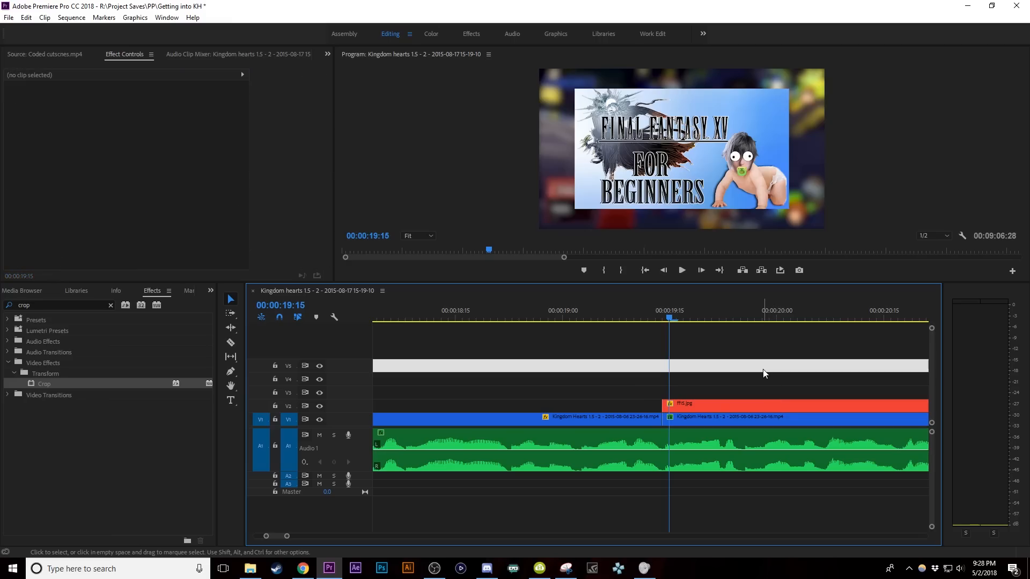
key("equal")
left_click_drag(635, 406, 623, 407)
left_click_drag(635, 319, 617, 347)
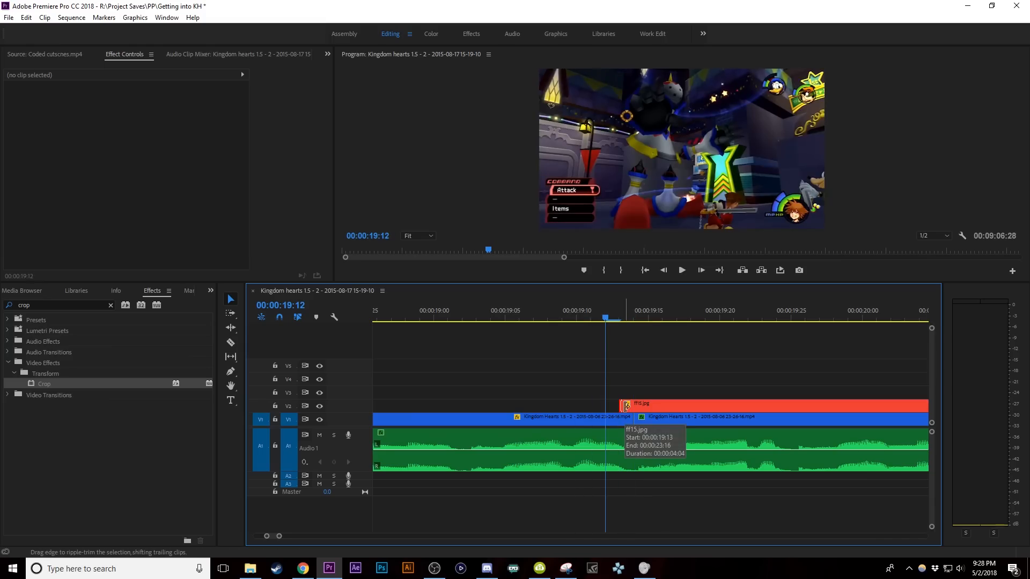
Apply the default Push transition to the start of the ff15.jpg clip and shorten it to 2 frames
key("ctrl+d")
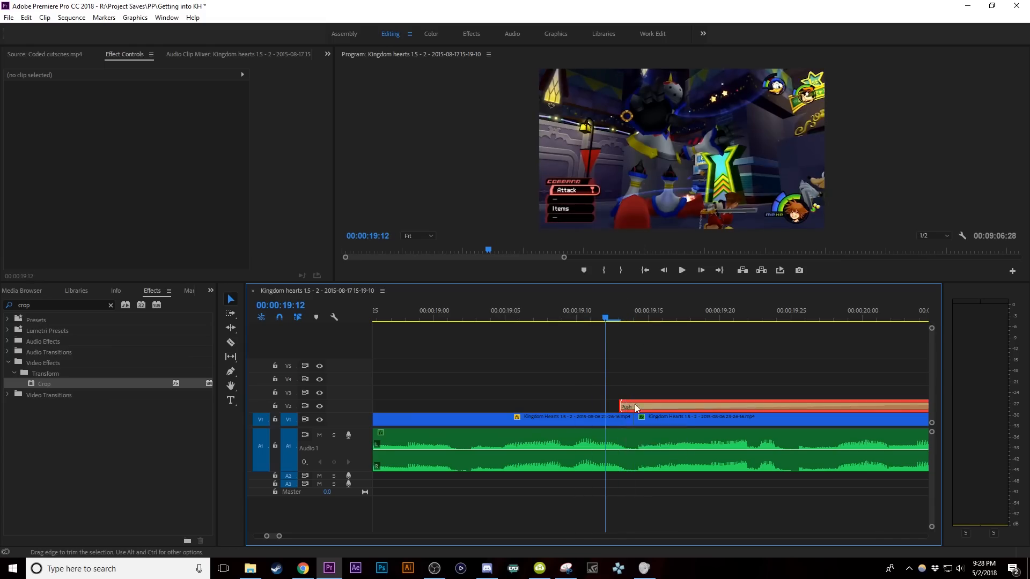
key("equal")
key("minus")
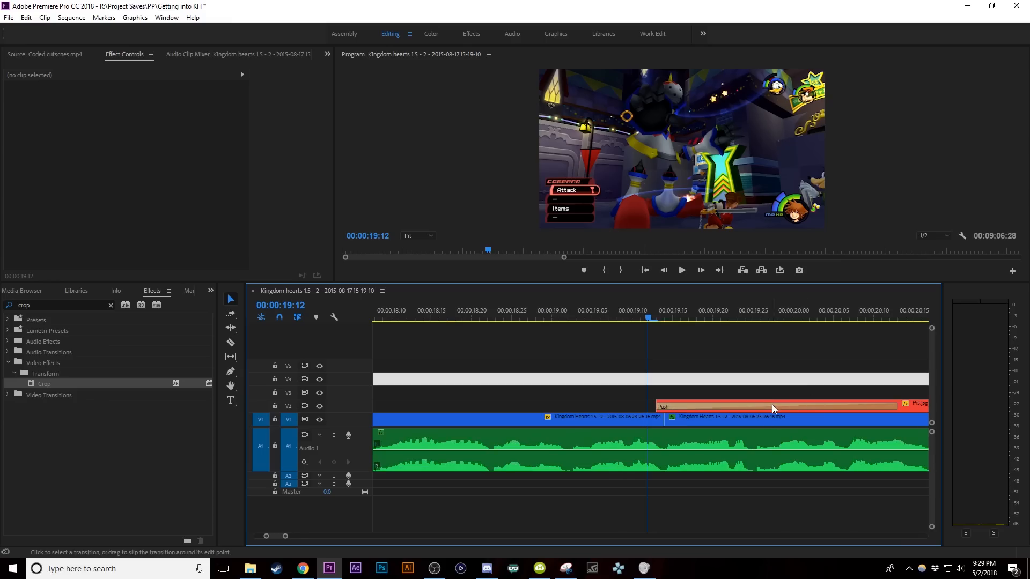
left_click(771, 405)
left_click_drag(888, 413, 673, 407)
Play back the Push transition at the start of ff15.jpg and examine its slide-in at 00:00:19:14
key("equal")
left_click_drag(659, 323, 441, 340)
key("minus")
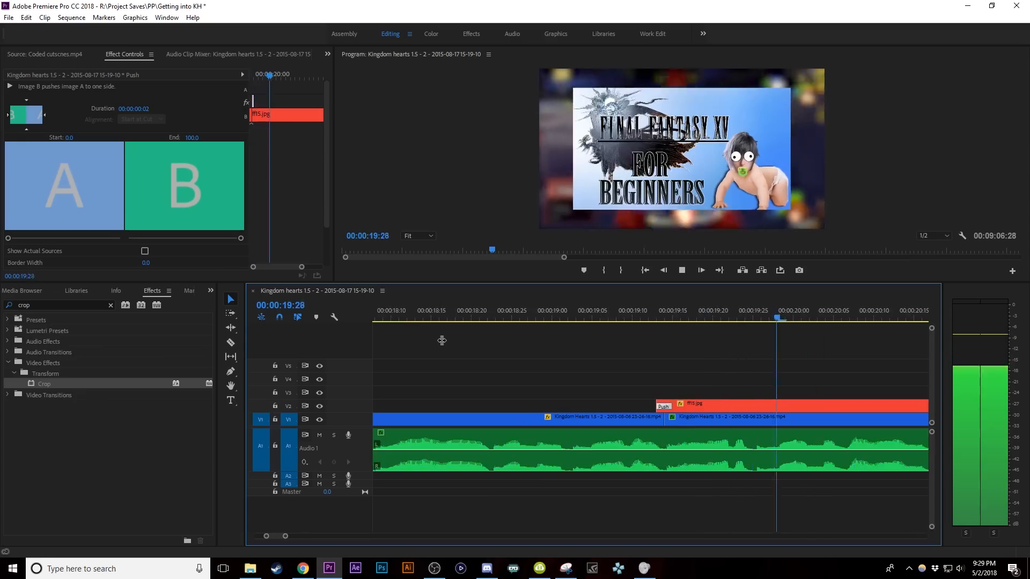
key("minus")
left_click_drag(702, 321, 689, 339)
key("equal")
key("equal")
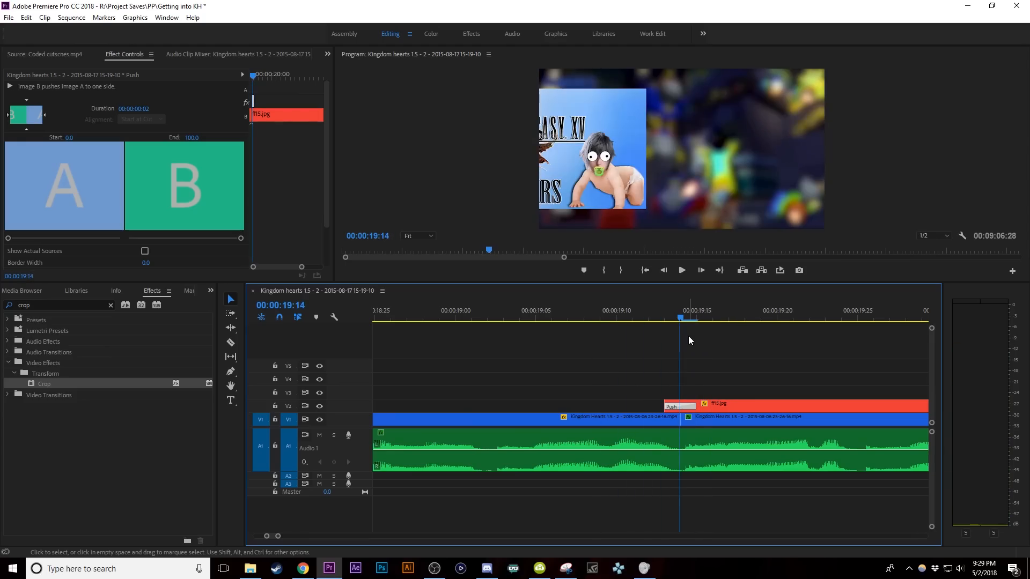
key("minus")
key("minus")
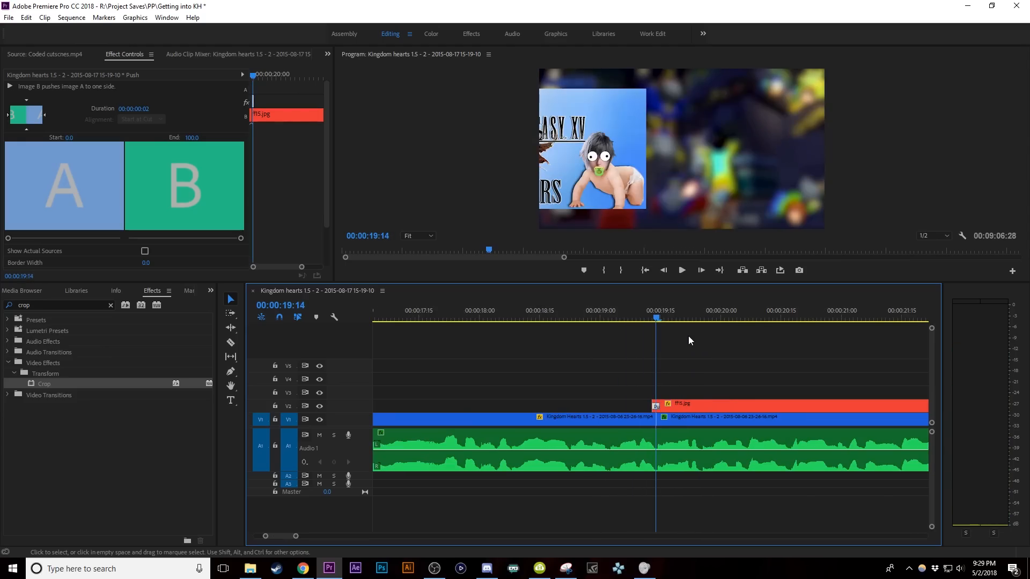
key("minus")
key("minus")
key("minus")
key("minus")
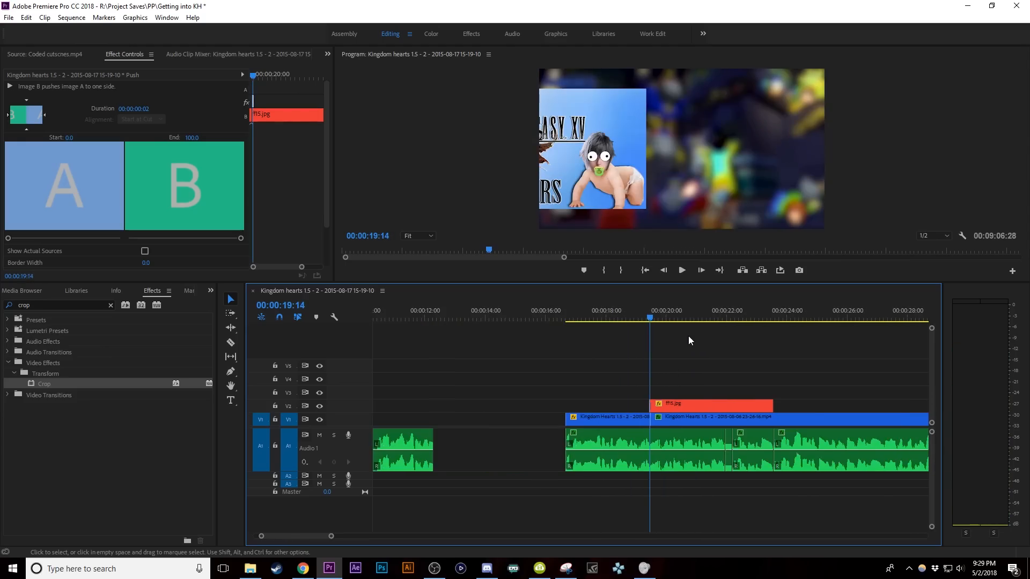
Reset the Scale of the My Great Game clip on V1 at 00:00:55:21 to 100
left_click_drag(698, 319, 797, 347)
key("equal")
key("equal")
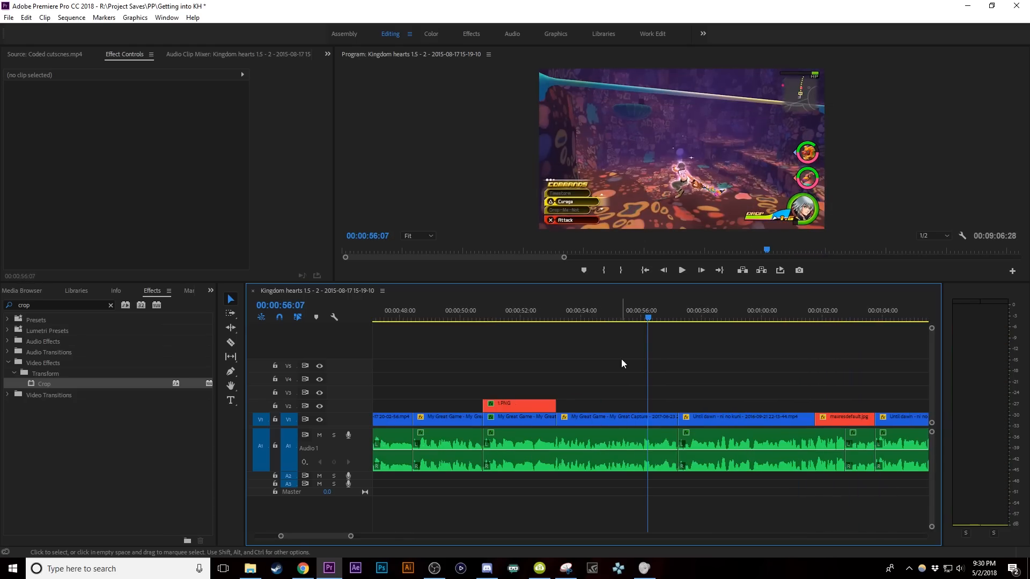
left_click(639, 418)
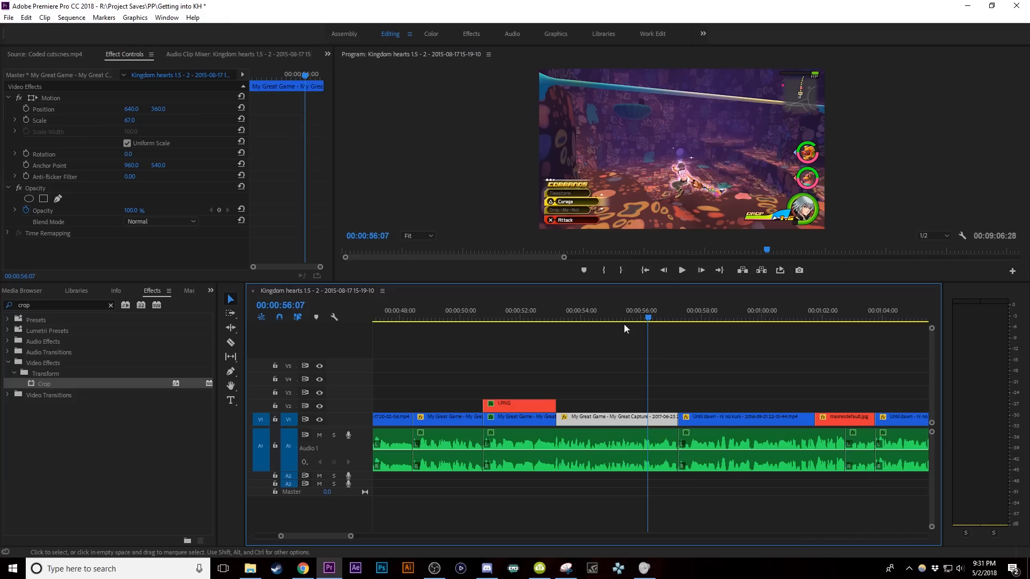
left_click(636, 316)
left_click_drag(636, 316, 631, 317)
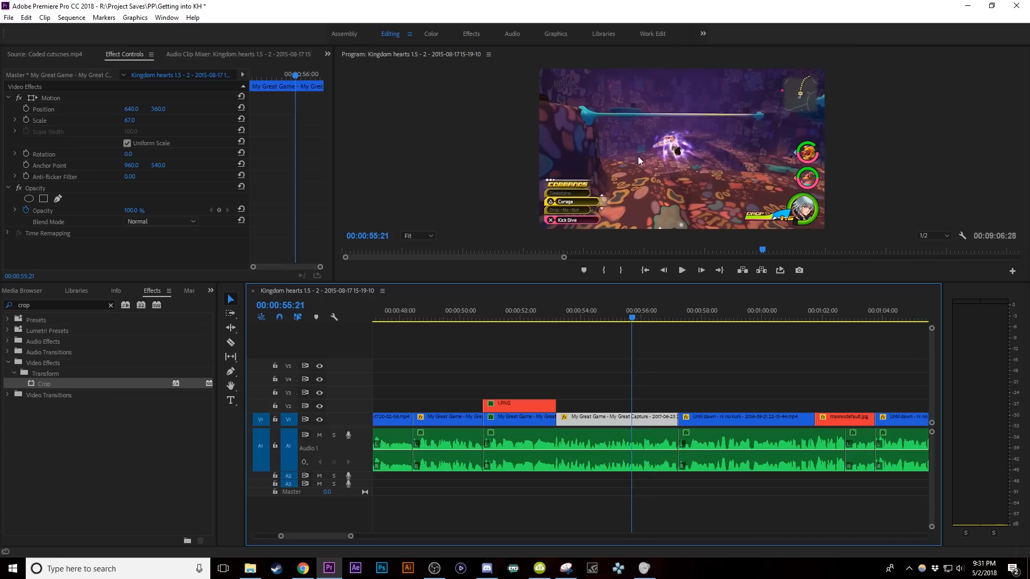
left_click(131, 121)
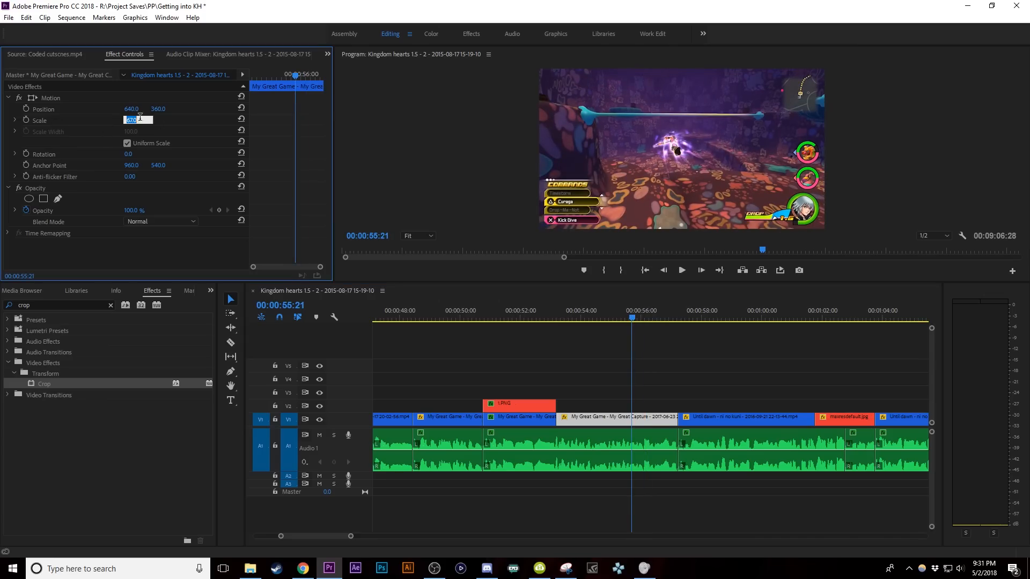
left_click(241, 119)
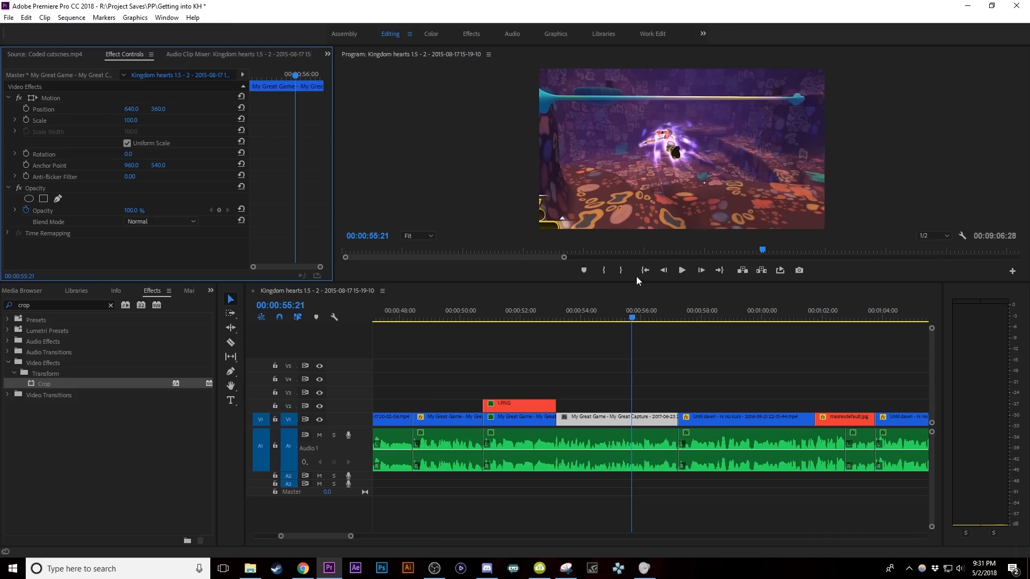
Check the My Great Game clip's image size in its properties and set its Scale to 67
right_click(603, 417)
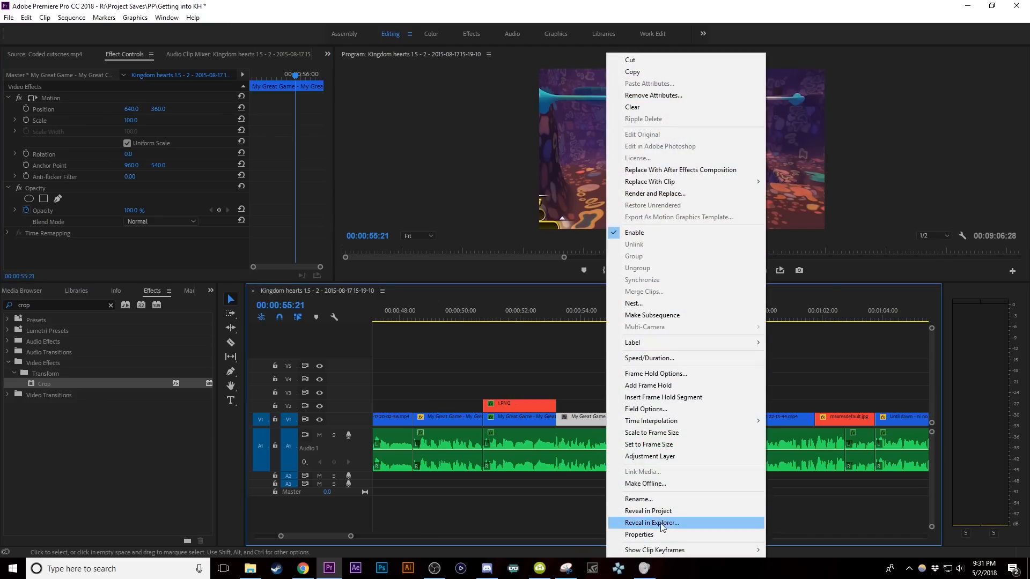
left_click(652, 535)
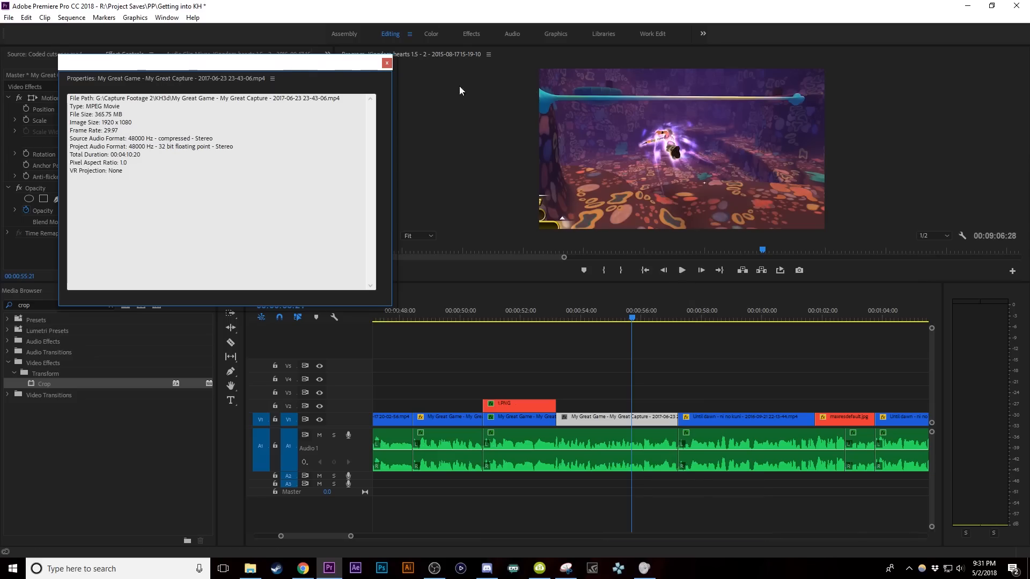
left_click(386, 62)
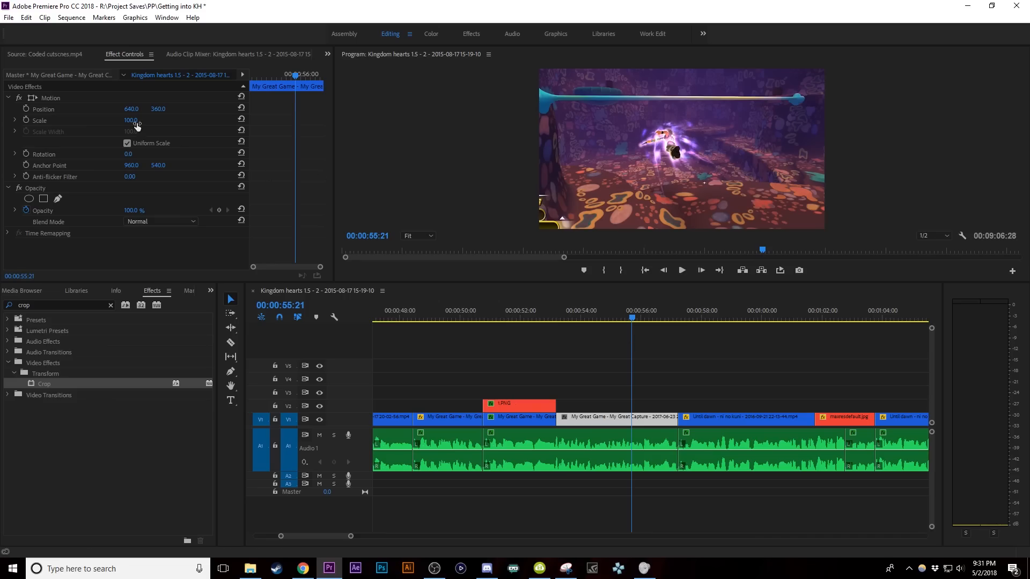
left_click_drag(135, 121, 105, 126)
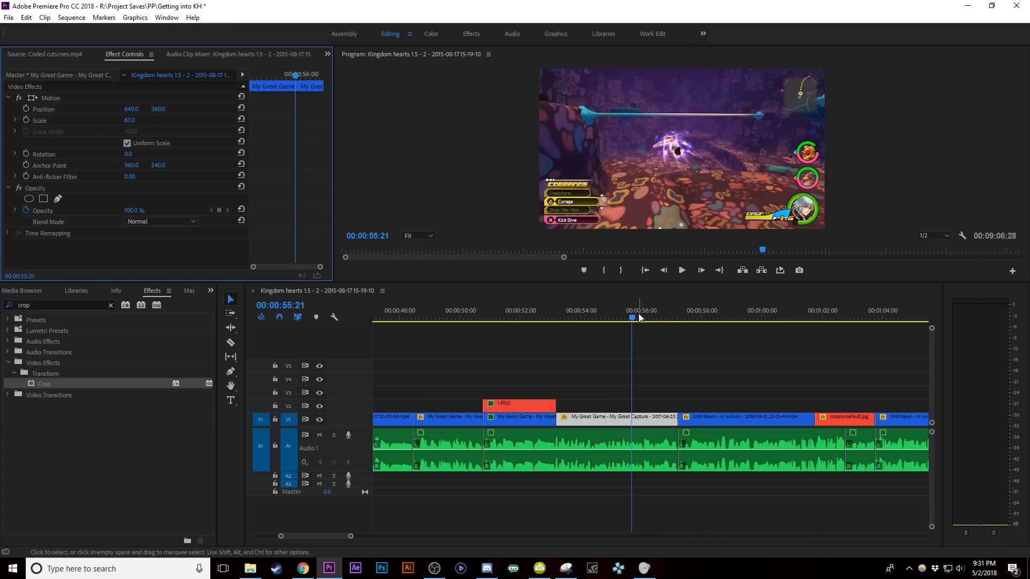
Set the Scale of the Until dawn clip on V1 at 00:00:57:23 to 100
left_click(692, 317)
left_click(736, 419)
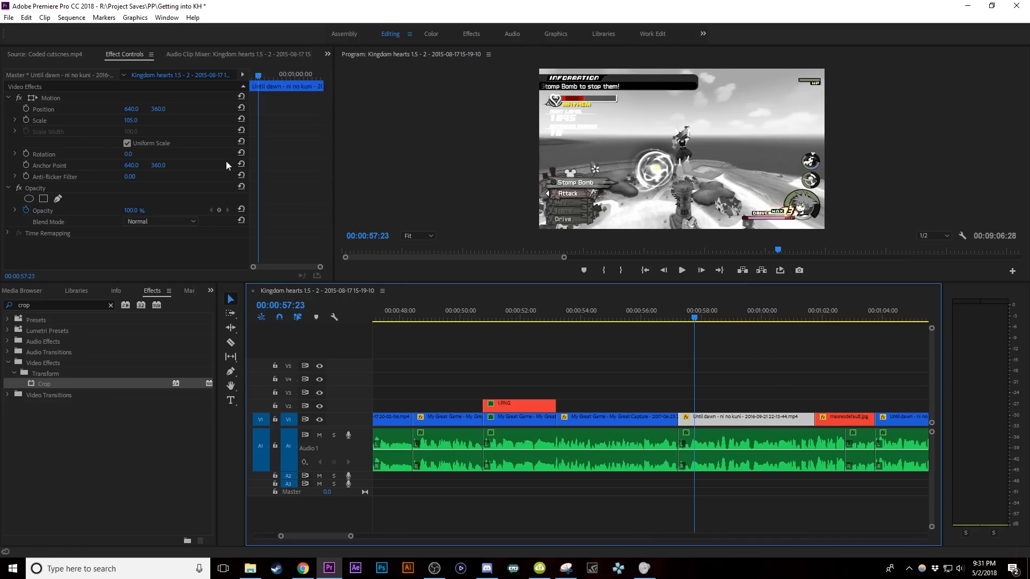
left_click(134, 120)
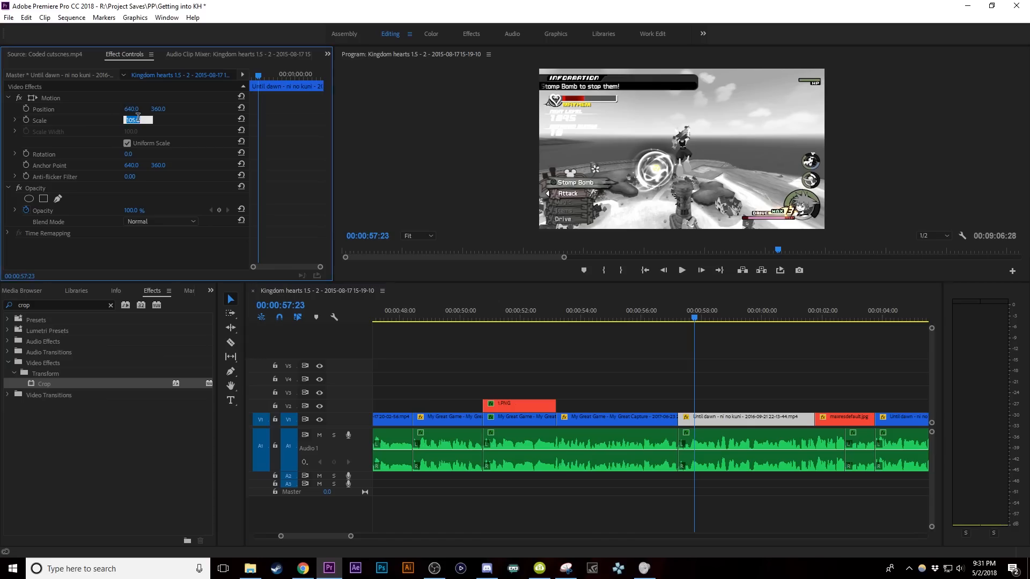
type("100")
key("Return")
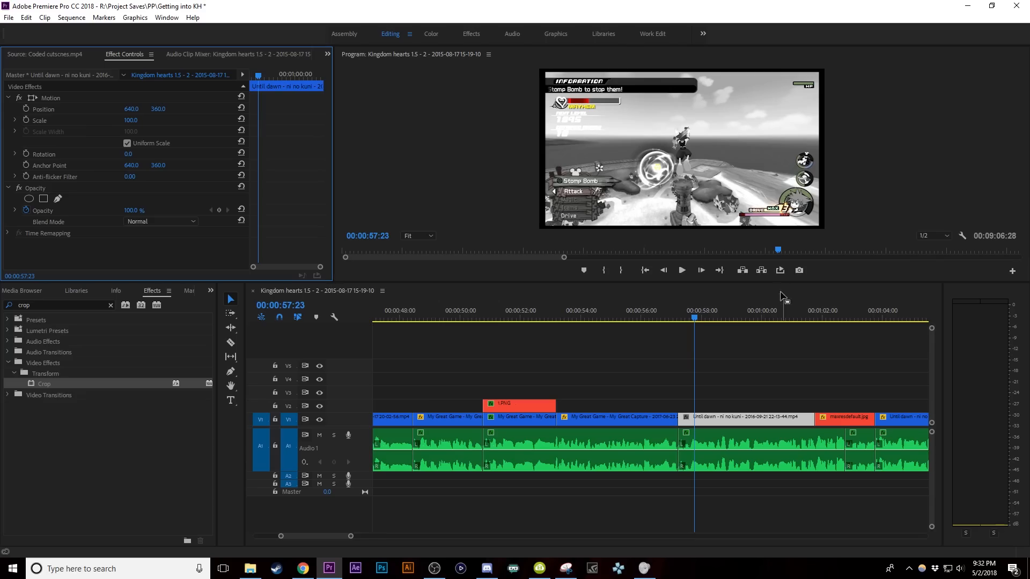
Go to 00:00:57:18 and open the Until dawn clip's Scale value for editing
mouse_move(672, 317)
left_mouse_down()
mouse_move(696, 320)
mouse_move(658, 321)
mouse_move(688, 320)
left_mouse_up()
left_click(671, 314)
left_click(134, 120)
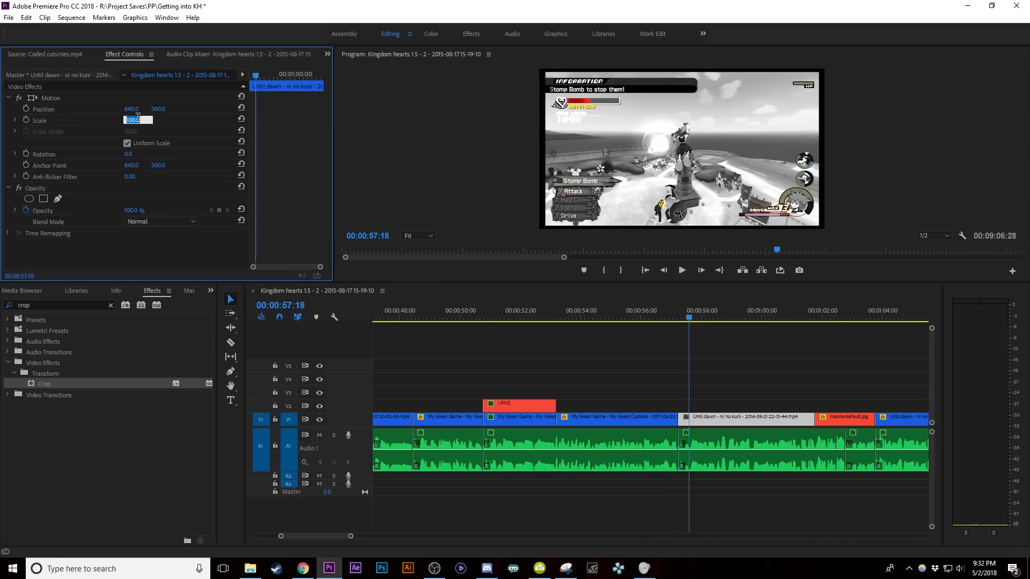
key("BackSpace")
Play back the sequence to about 00:01:16:18 and extend the start of the REMIX title clip on V2 back to 00:01:15:21
left_click(523, 333)
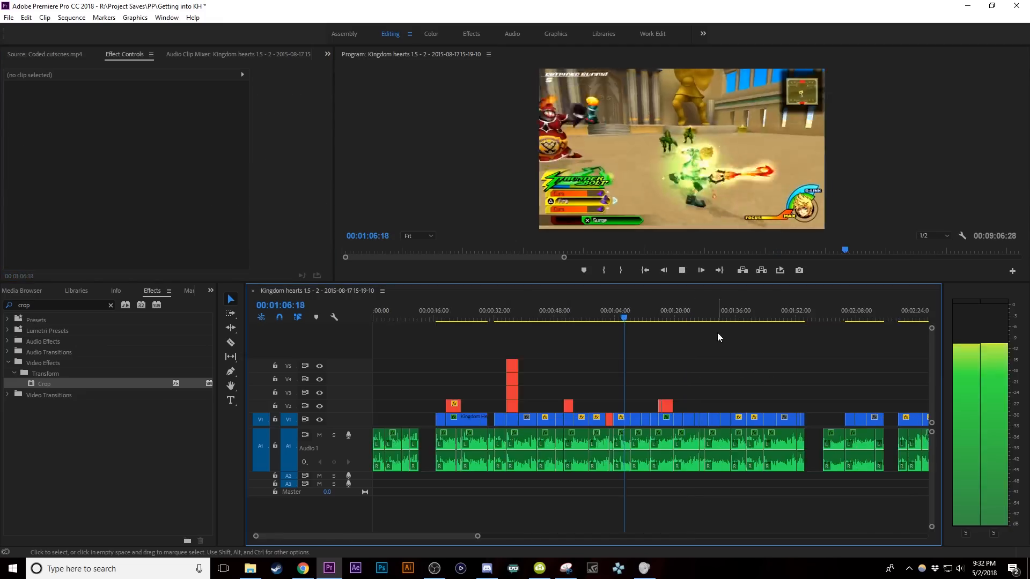
key("equal")
key("equal")
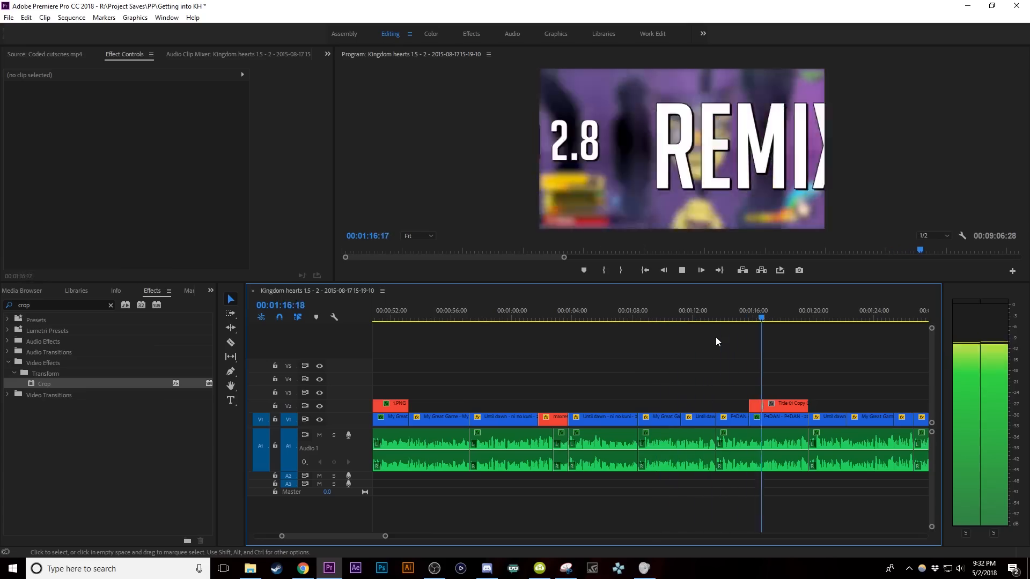
key("space")
key("equal")
key("equal")
left_click_drag(650, 318, 626, 326)
key("equal")
key("equal")
left_click_drag(641, 406, 625, 406)
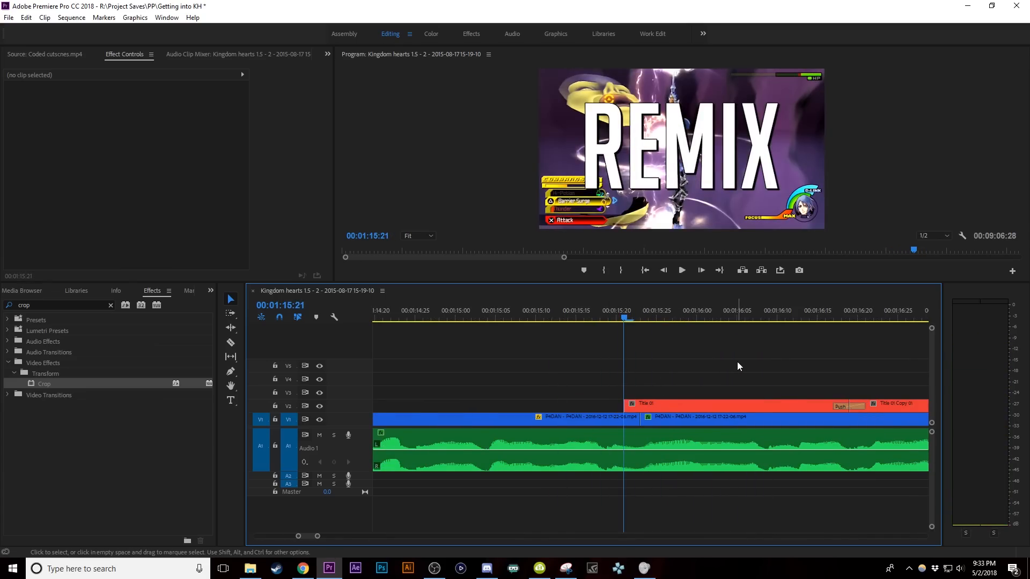
Add a Push transition to the start of the REMIX title clip on V2 and shorten its duration to 2 frames
key("minus")
key("equal")
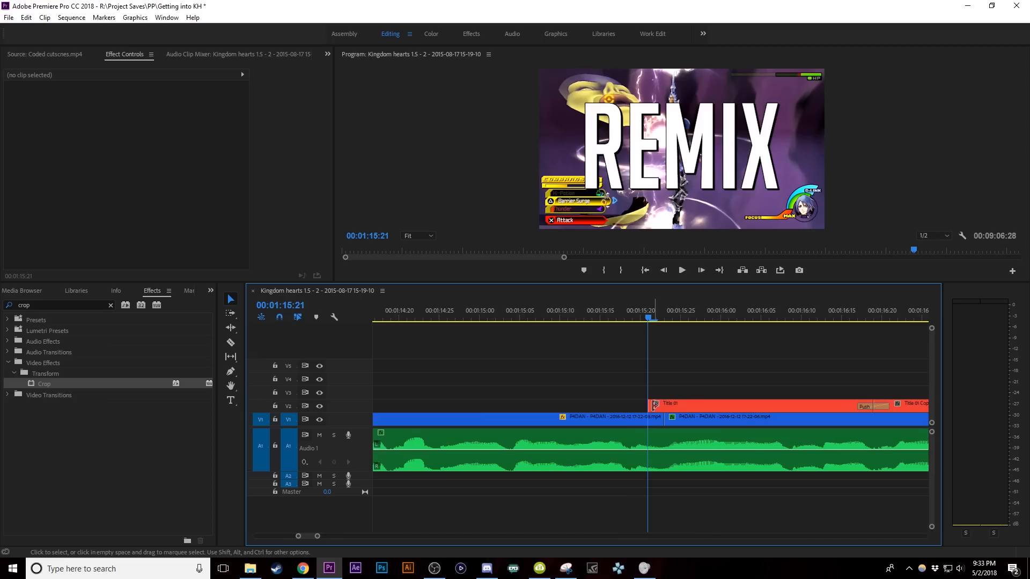
left_click_drag(649, 406, 653, 405)
left_click(682, 405)
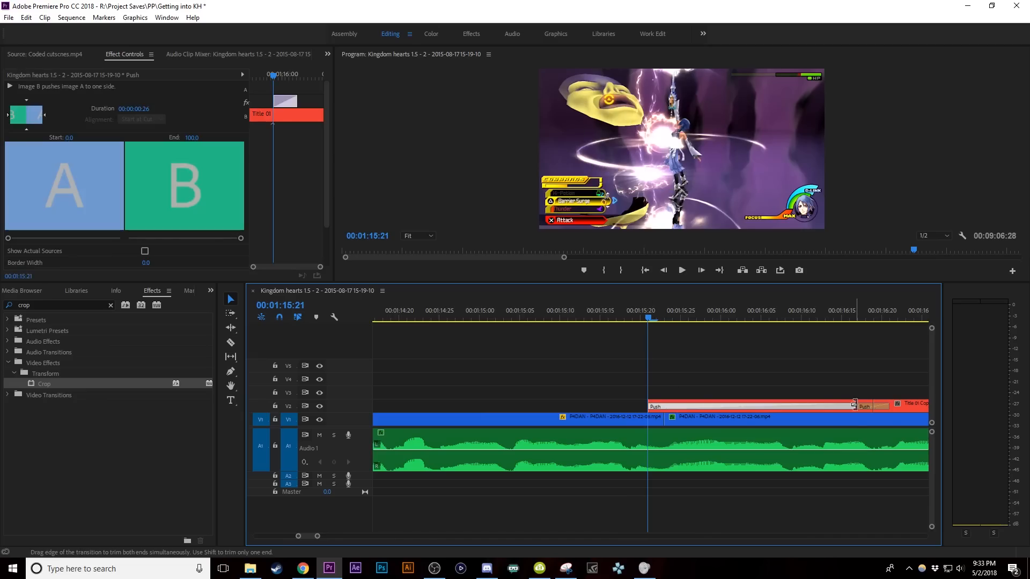
left_click_drag(855, 406, 658, 394)
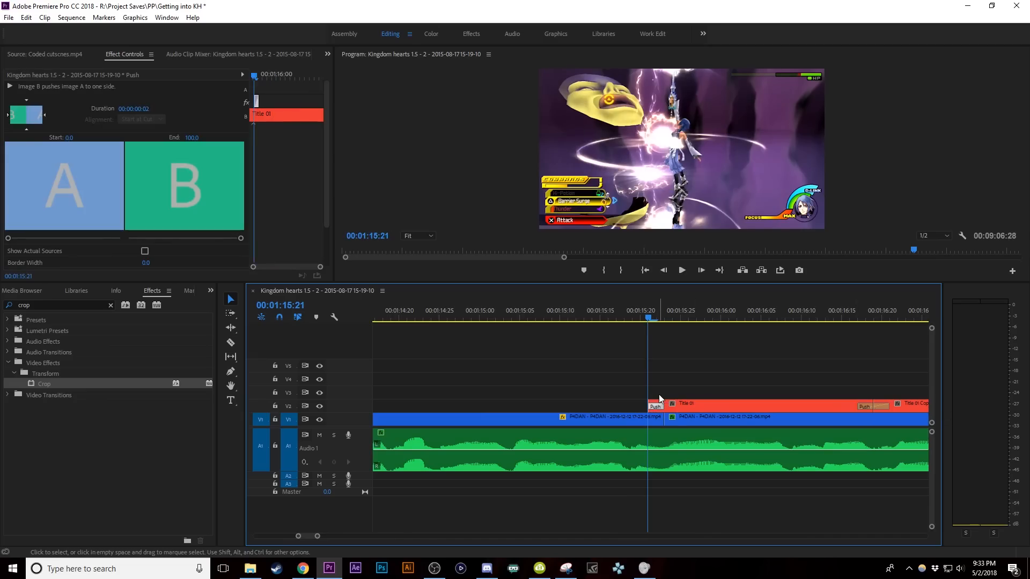
left_click(697, 375)
key("minus")
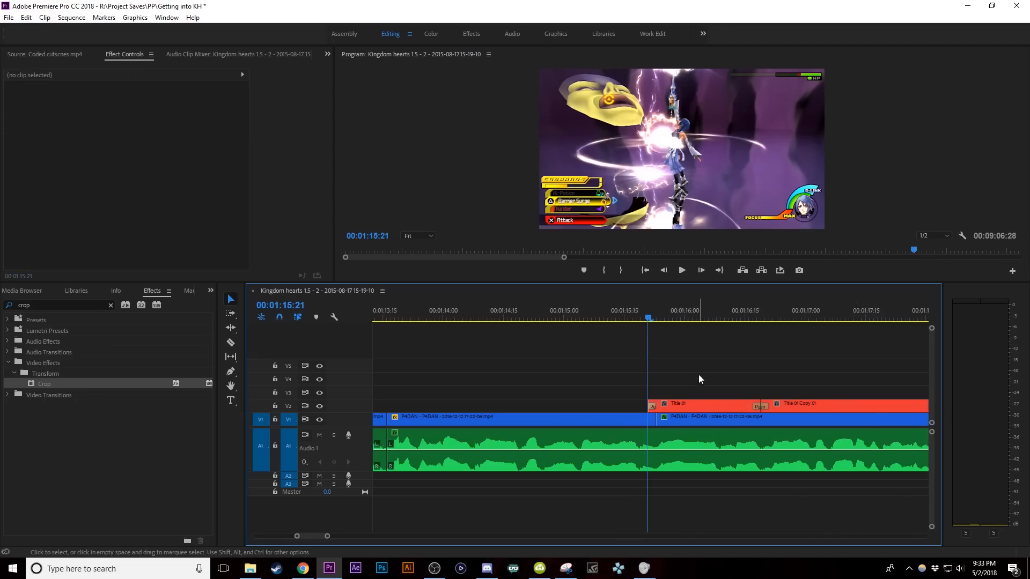
key("minus")
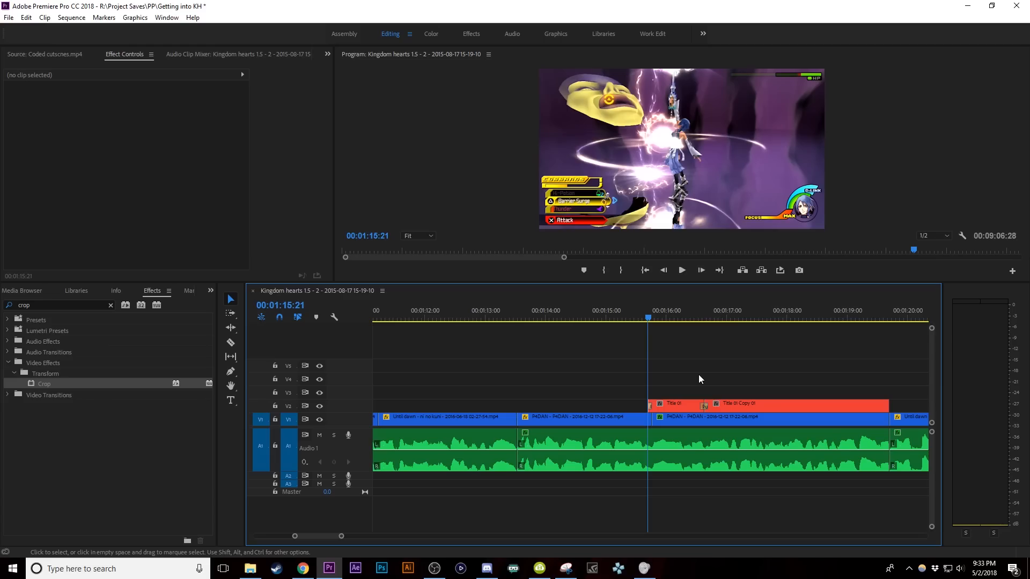
key("=")
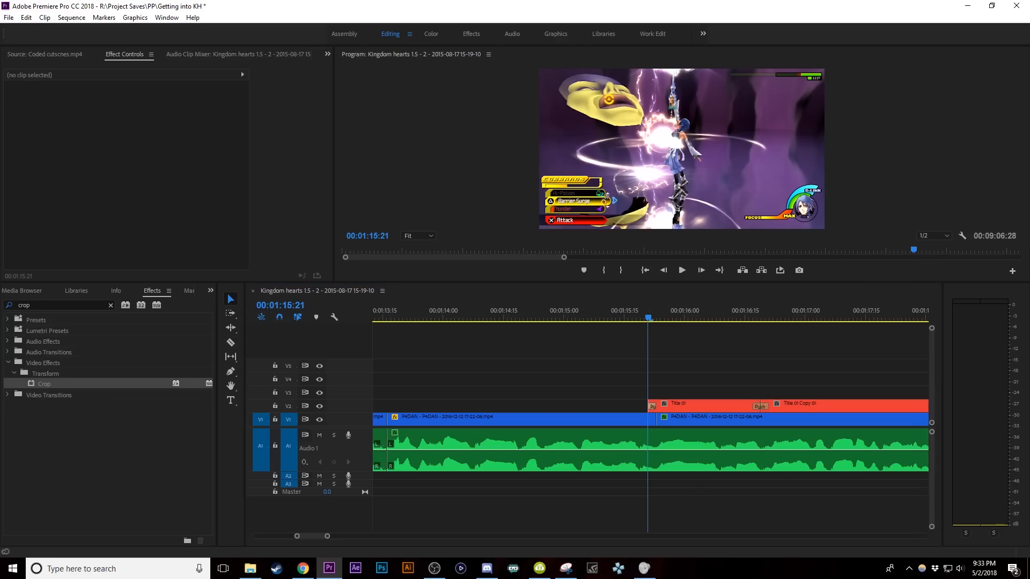
Create a new legacy title over the REMIX frame at 00:01:15:25, then scrub its background video back to 00:01:15:11
scroll(701, 335, "up", 2)
left_click(681, 317)
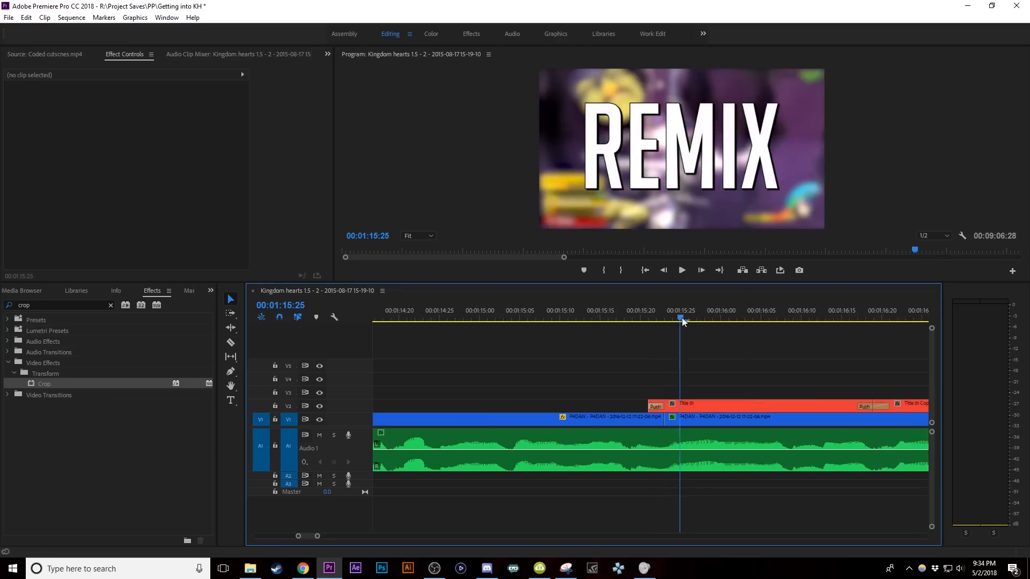
left_click(8, 18)
mouse_move(32, 30)
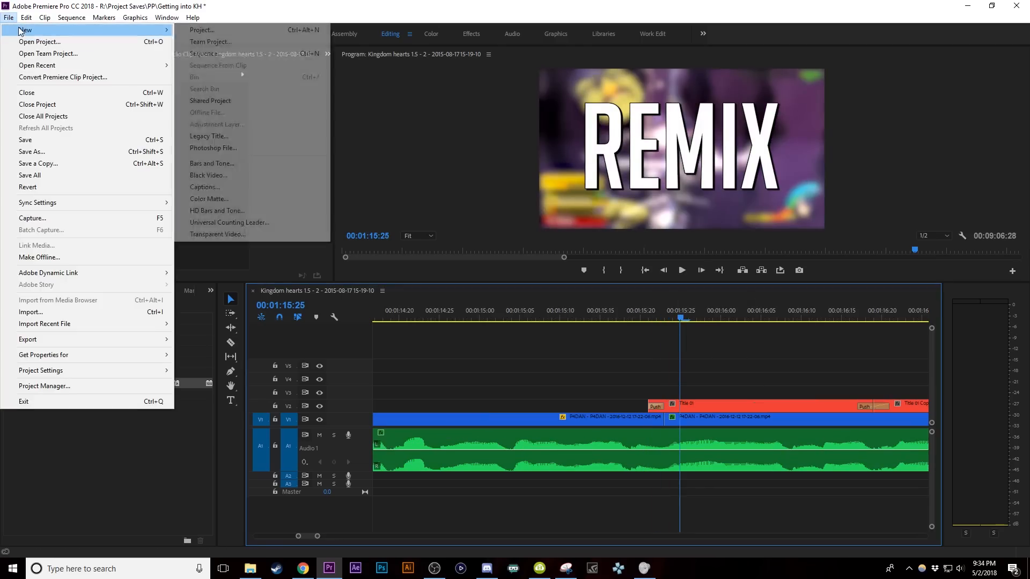
left_click(208, 136)
left_click(533, 334)
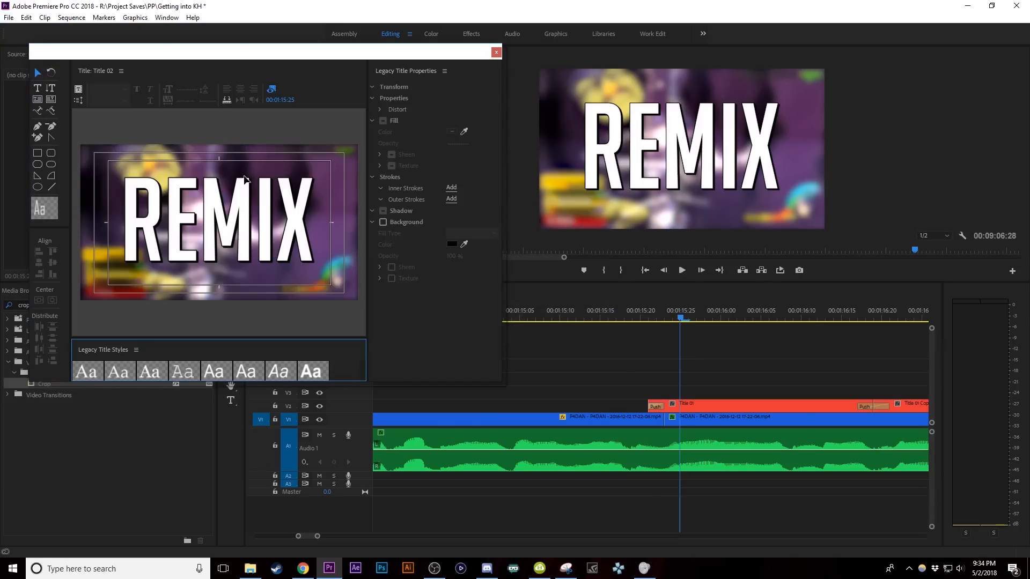
left_click(207, 224)
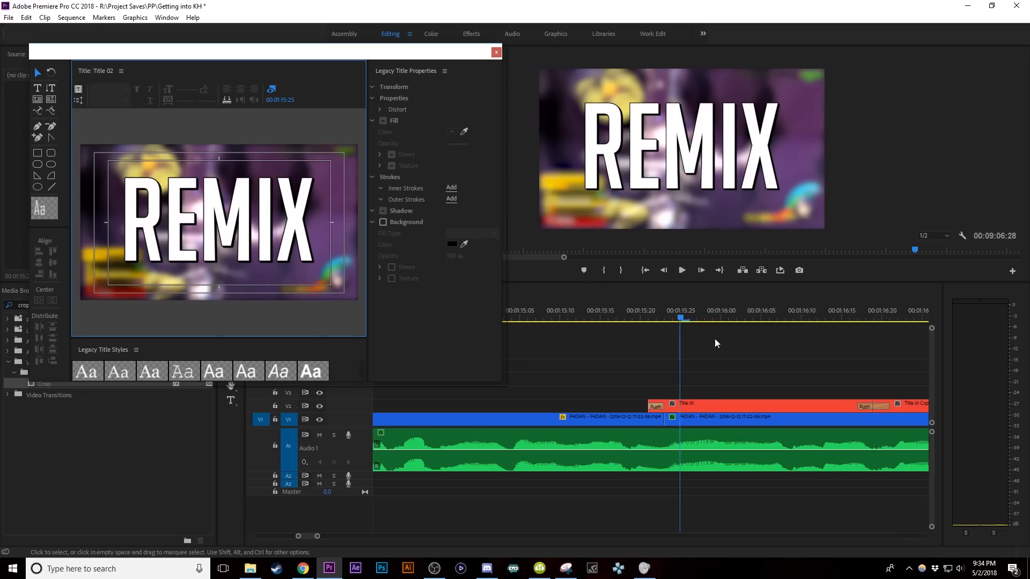
left_click(583, 320)
left_click_drag(576, 330, 566, 328)
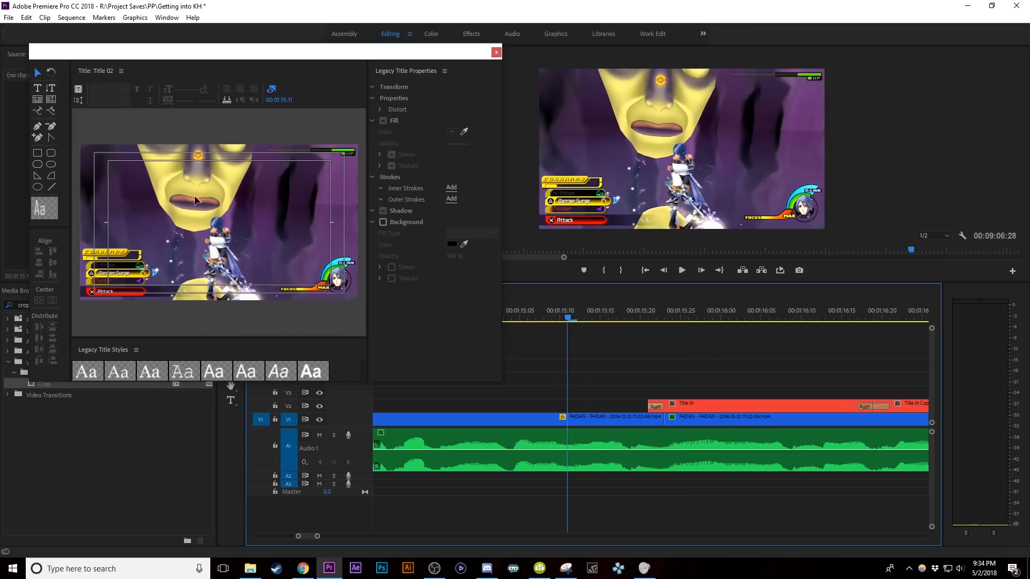
Play back the sequence from about 00:01:14:29 through the title section to the Coded cutscnes.mp4 clip near 00:01:26:10
key("space")
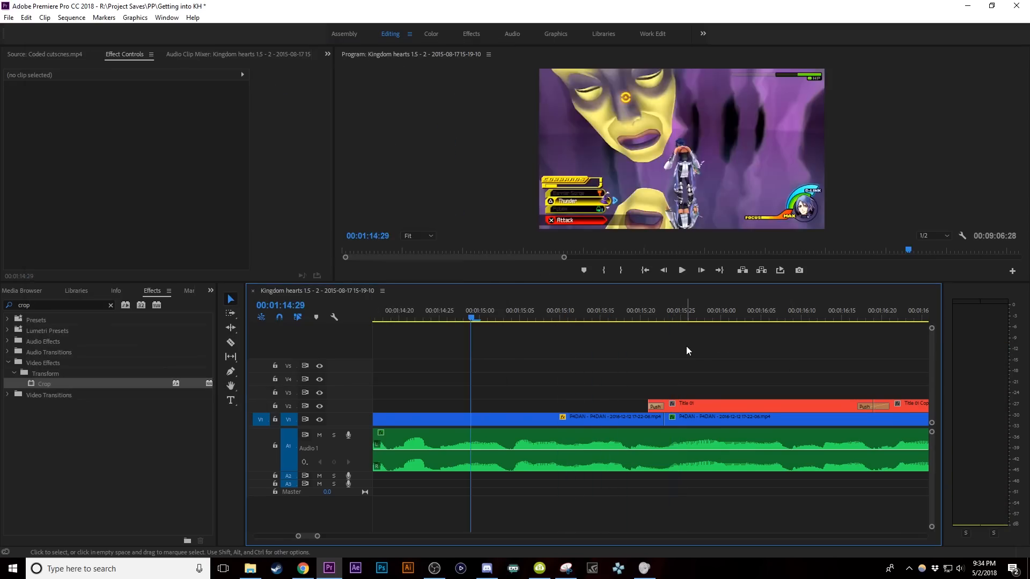
key("space")
key("minus")
key("minus")
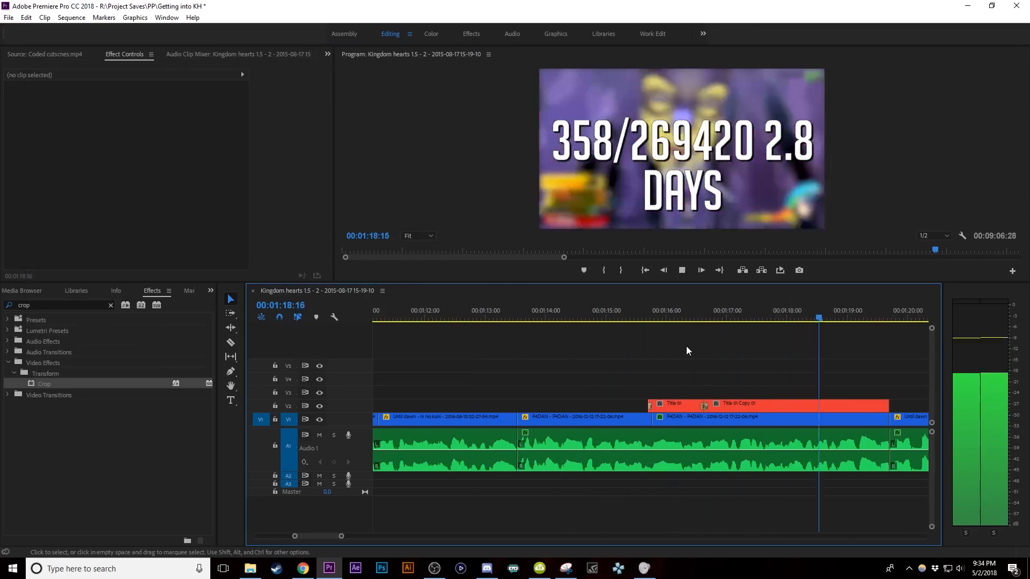
key("minus")
key("equal")
key("equal")
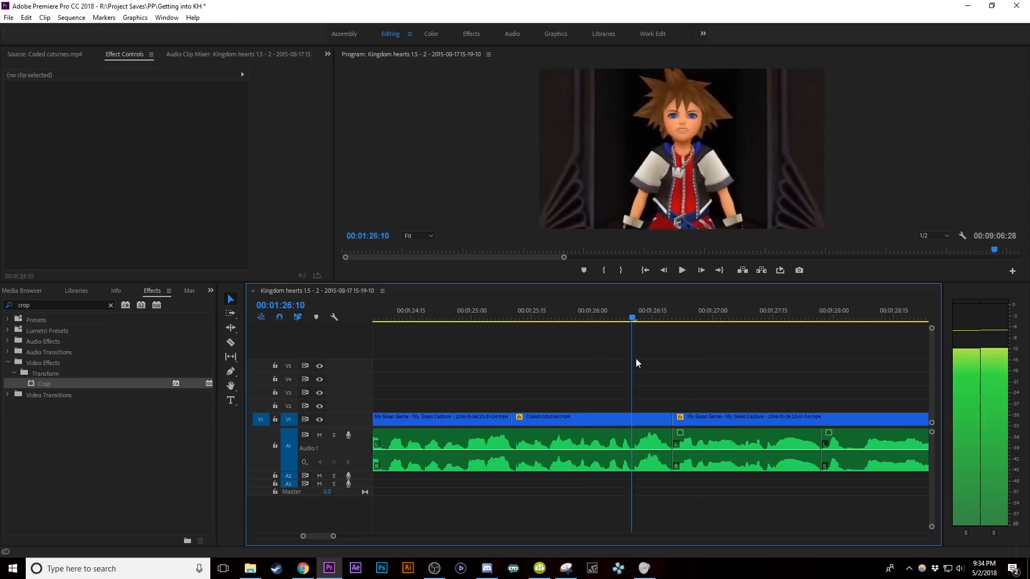
key("space")
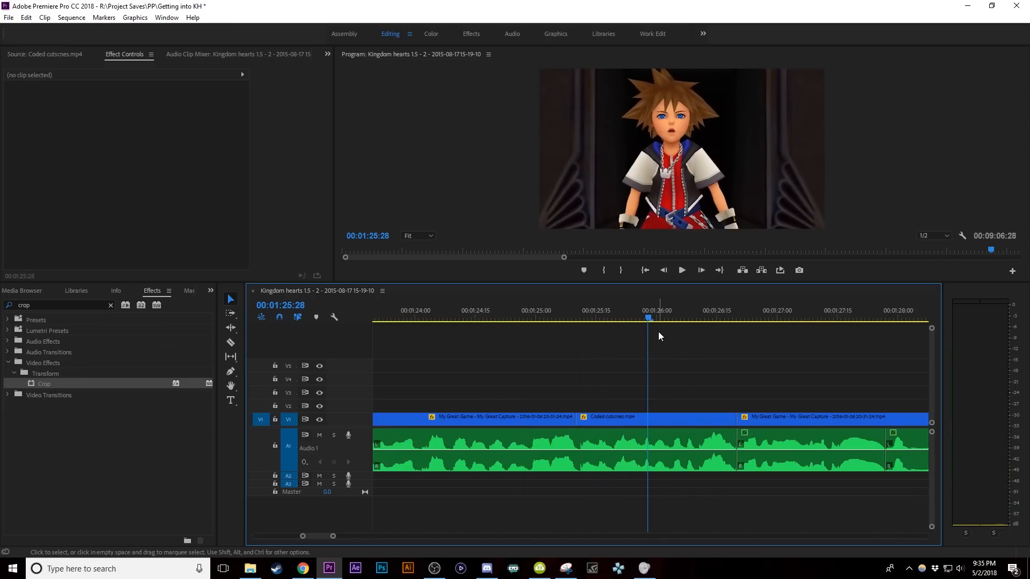
Scrub through the Coded cutscnes.mp4 clip on V1 to find the zoom's starting frame at 00:01:26:10
key("minus")
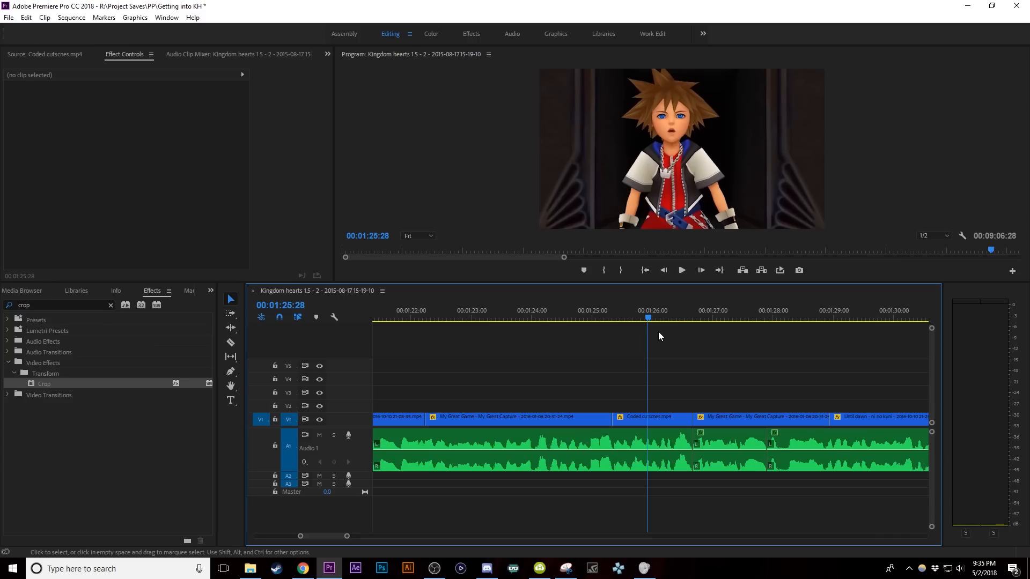
key("equal")
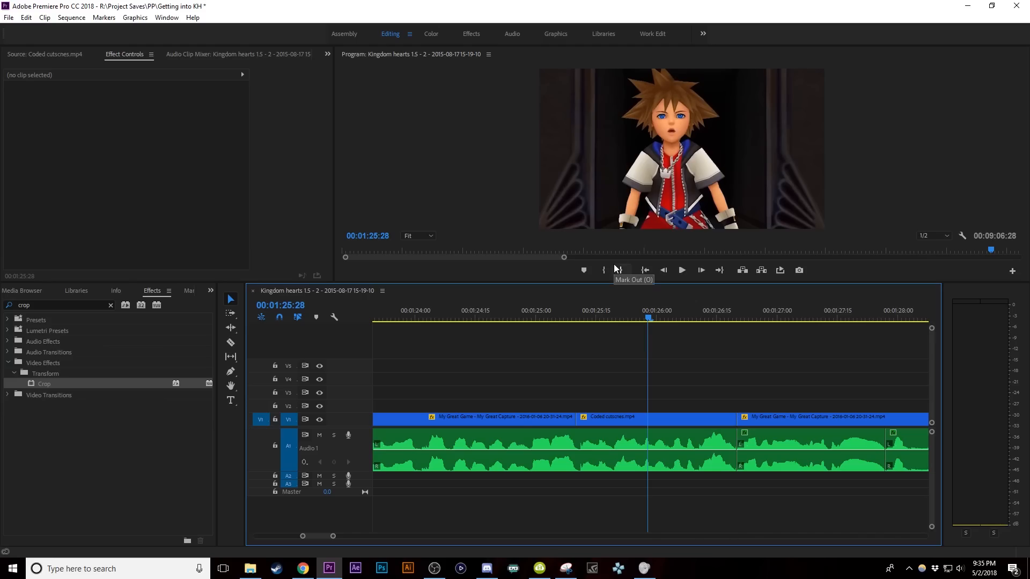
left_click_drag(533, 320, 713, 349)
key("=")
left_click_drag(607, 319, 625, 330)
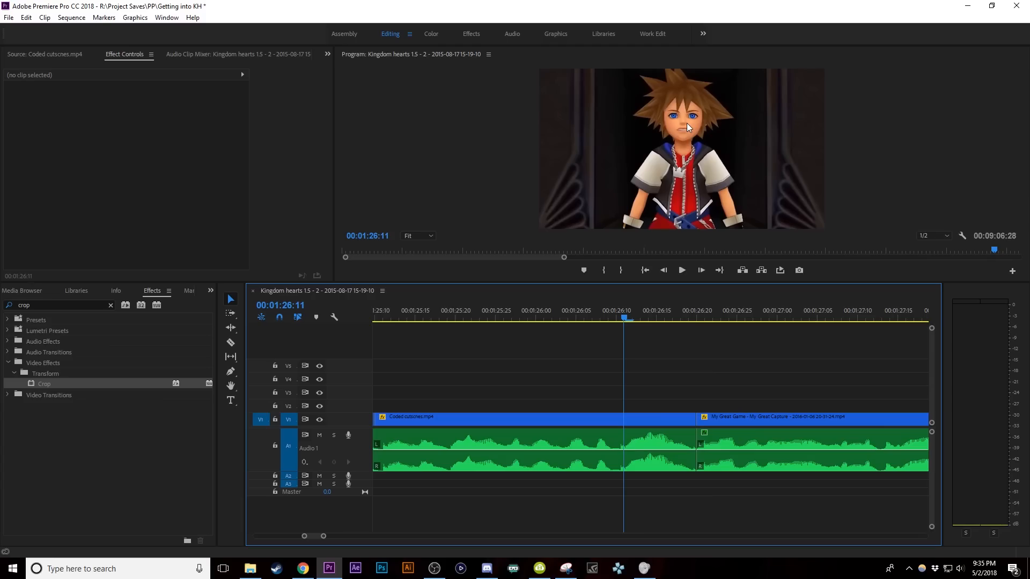
key("minus")
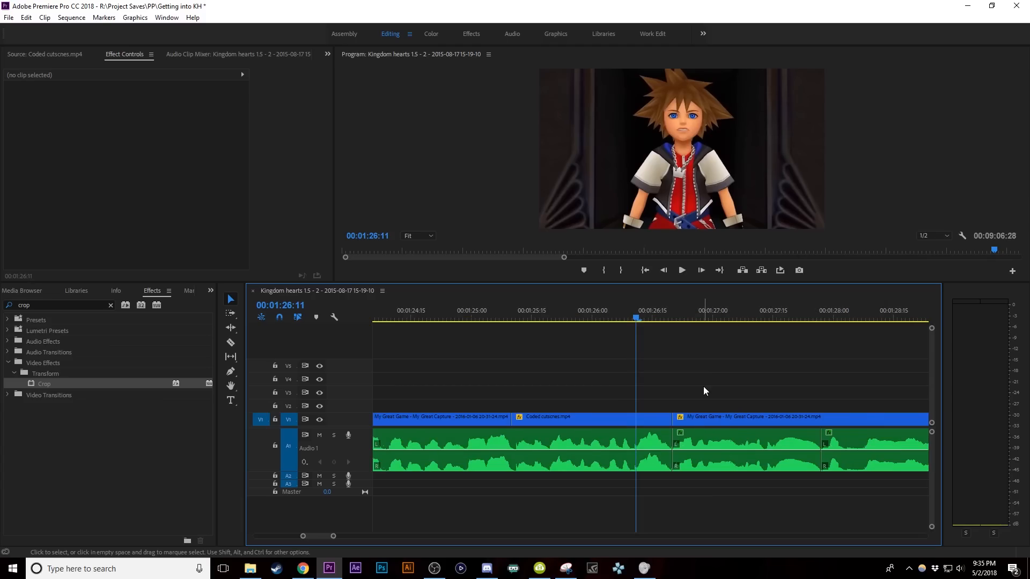
scroll(703, 386, "up", 1)
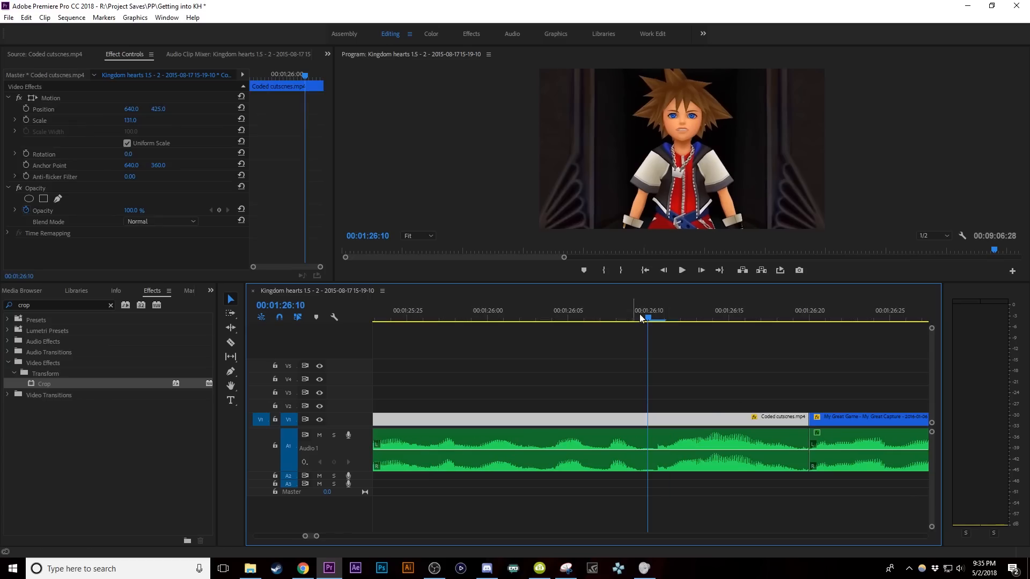
left_click_drag(639, 314, 651, 352)
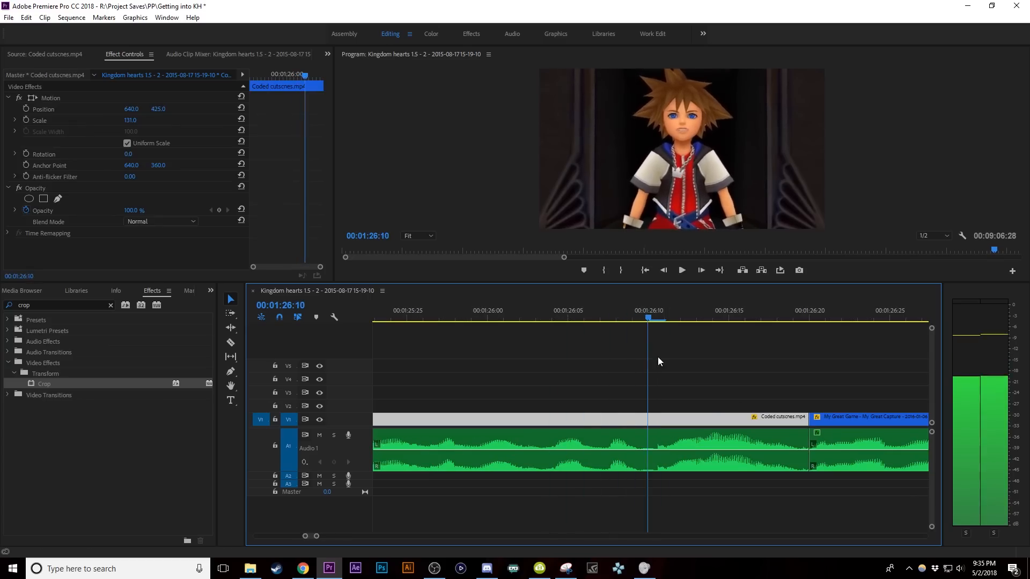
Turn on Position and Scale keyframing for the Coded cutscnes.mp4 clip on V1 at 00:01:26:10
left_click(681, 367)
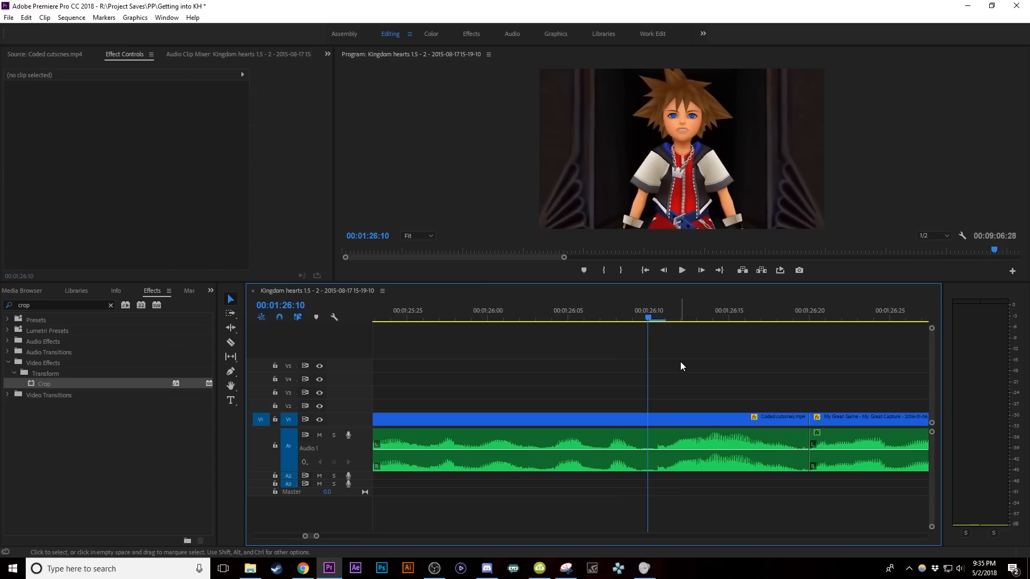
left_click(702, 422)
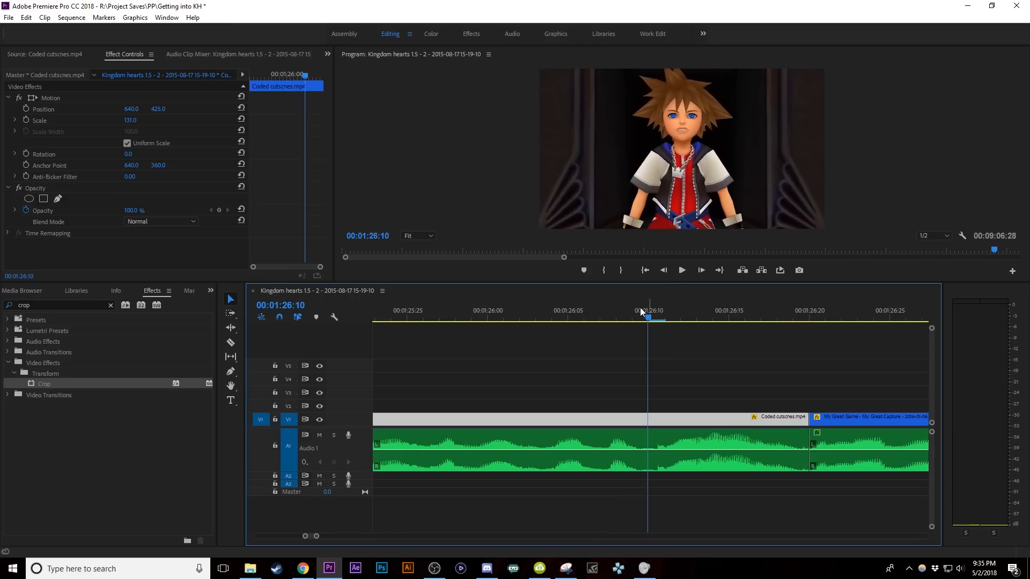
left_click_drag(375, 313, 682, 340)
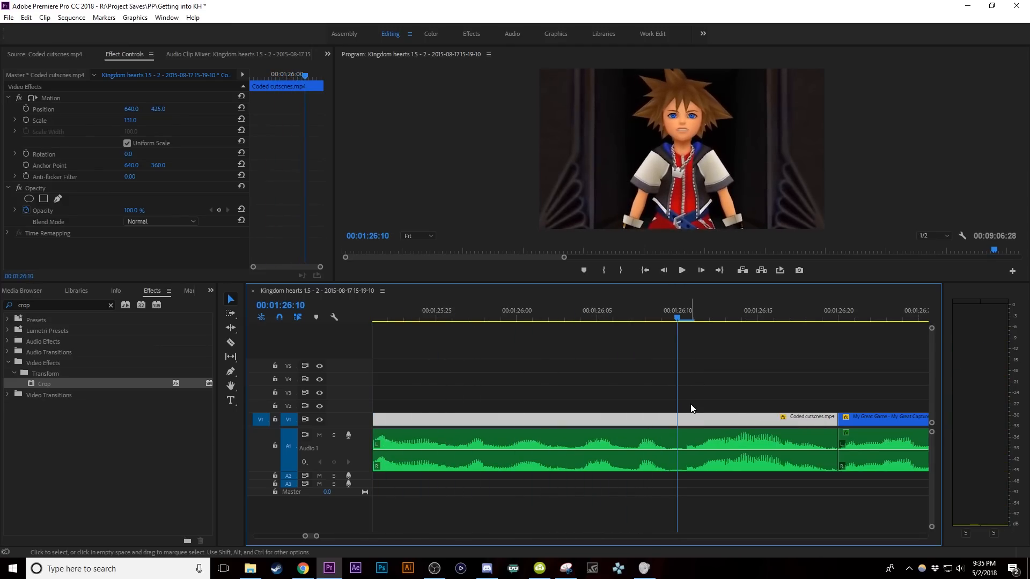
left_click(27, 110)
left_click(26, 120)
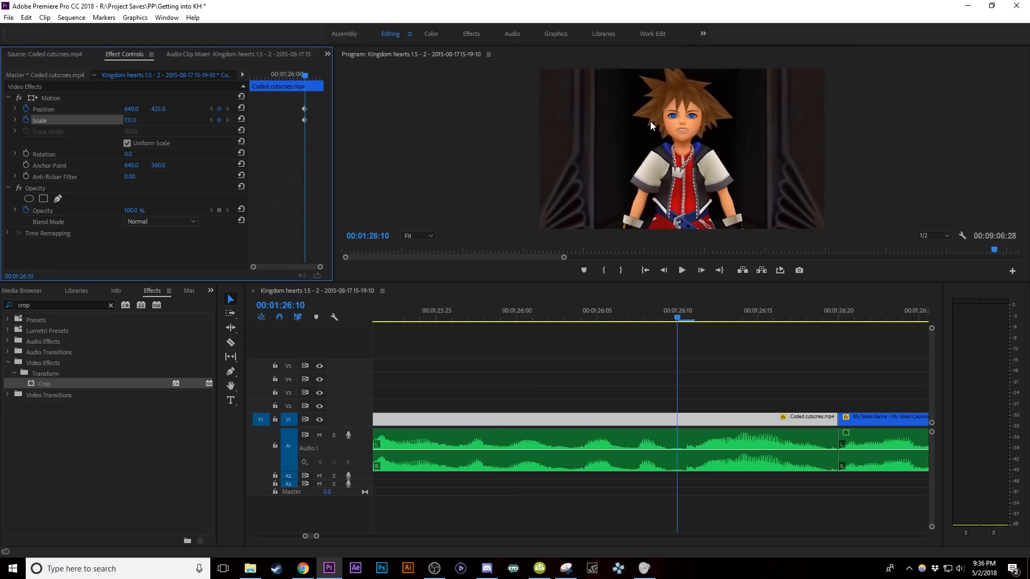
Two frames further, at 00:01:26:12, set the Coded cutscnes.mp4 clip's Scale to 402 and its vertical Position to 997
left_click(701, 274)
left_click(700, 275)
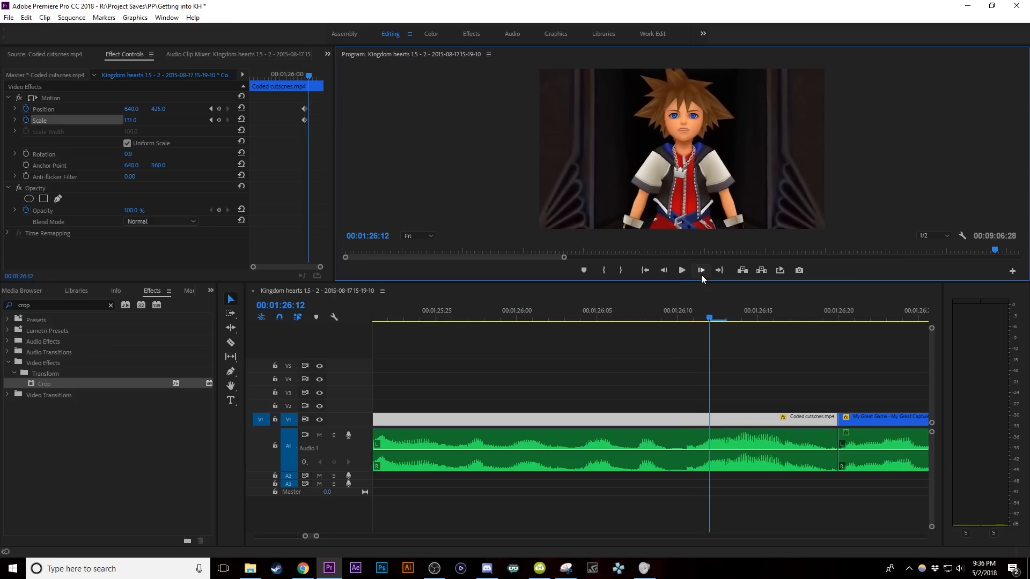
left_click_drag(130, 120, 228, 120)
left_click_drag(158, 109, 186, 106)
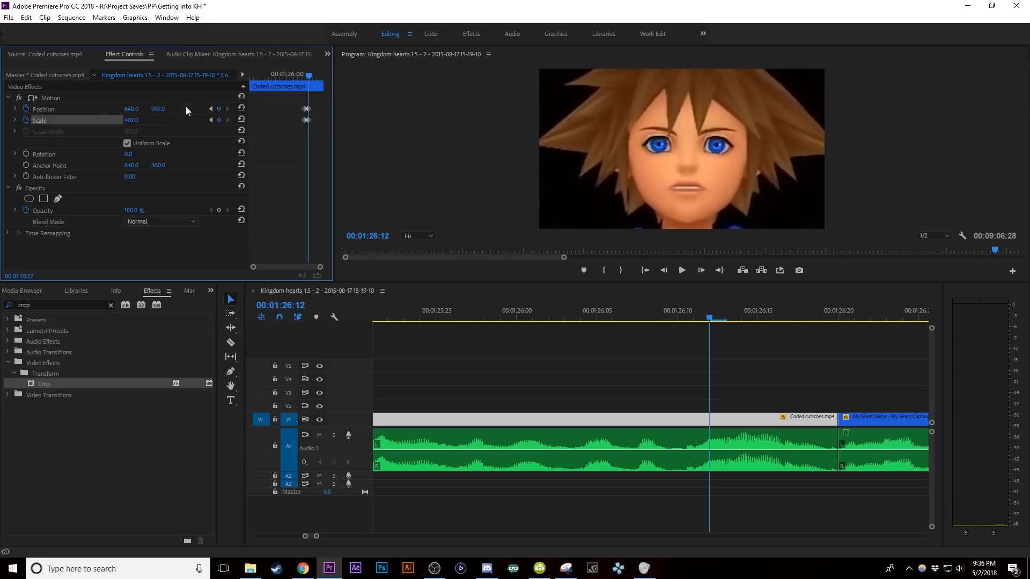
Play back the zoom on the character's face in the Coded cutscnes.mp4 clip, replaying it from 00:01:25:25
left_click_drag(696, 321, 485, 367)
left_click(611, 355)
key("space")
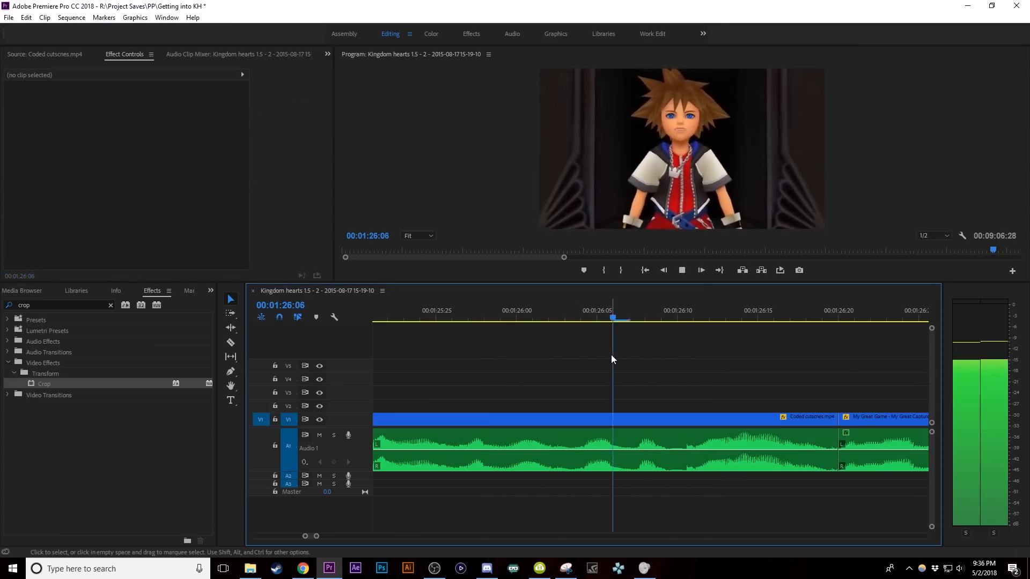
left_click_drag(761, 314, 725, 339)
key("Left")
key("Left")
key("Left")
left_click(722, 425)
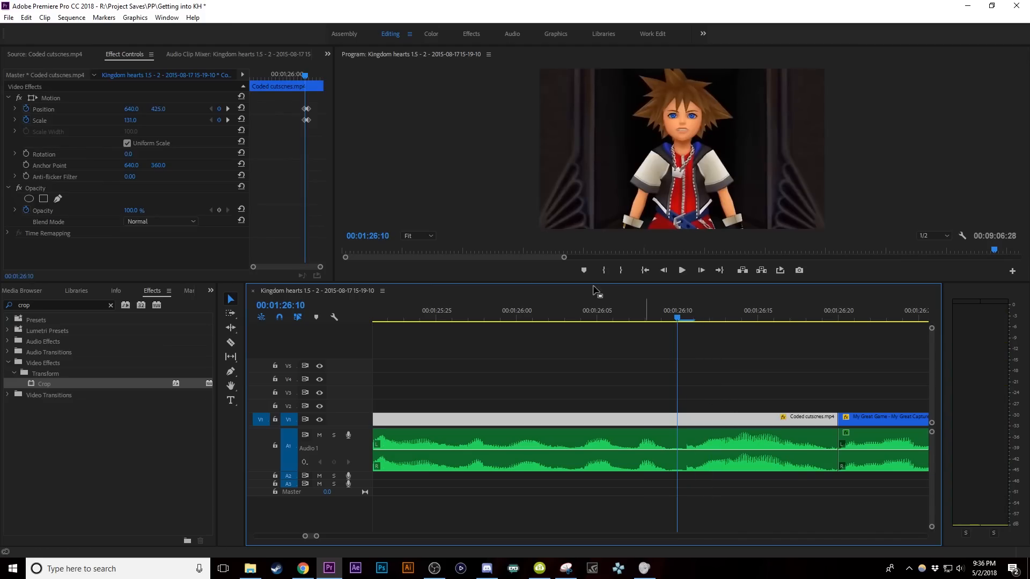
left_click(437, 311)
key("space")
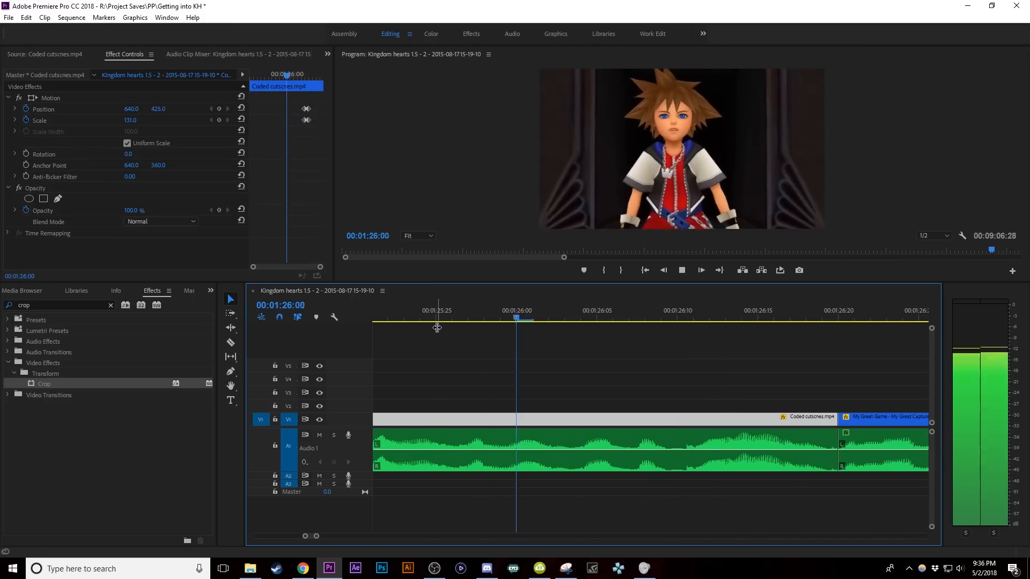
left_click_drag(799, 315, 724, 365)
left_click(796, 383)
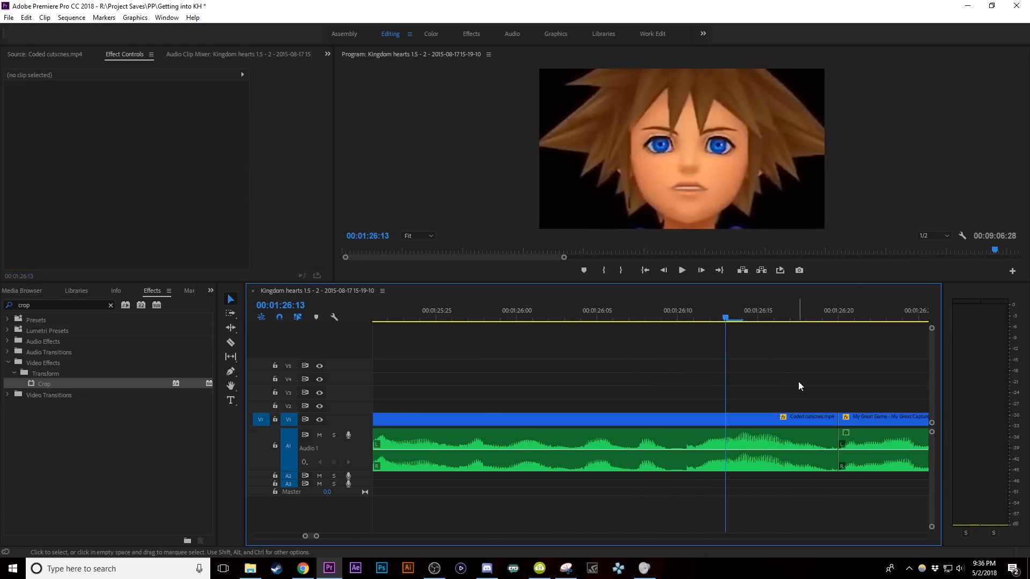
Keyframe the Lens Flare's Flare Brightness and Blend With Original on the short Coded cutscnes.mp4 segment at 00:01:26:12, with Blend With Original at 0%
scroll(798, 385, "down", 2)
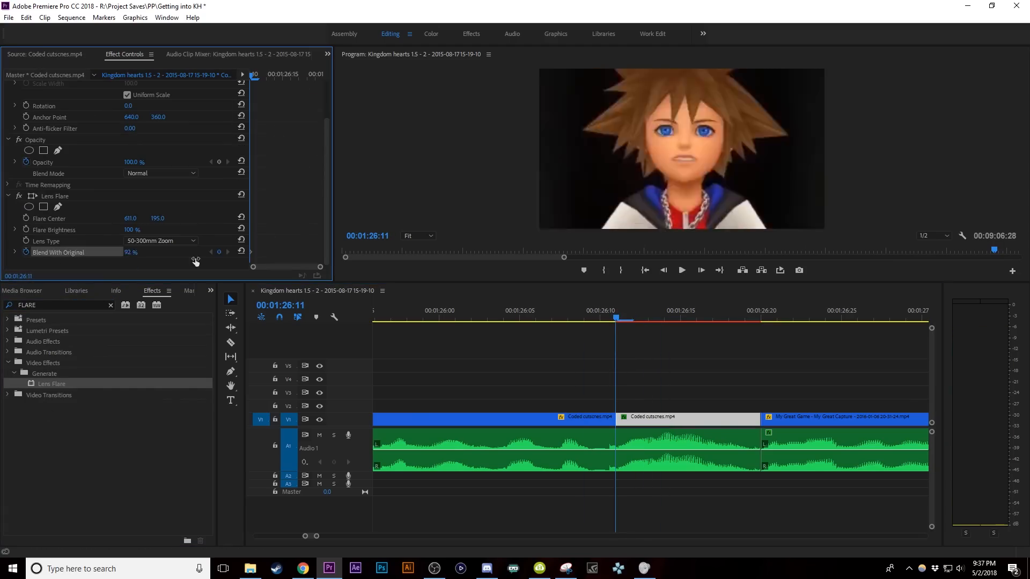
left_click(667, 315)
left_click(164, 245)
left_click_drag(664, 318, 610, 325)
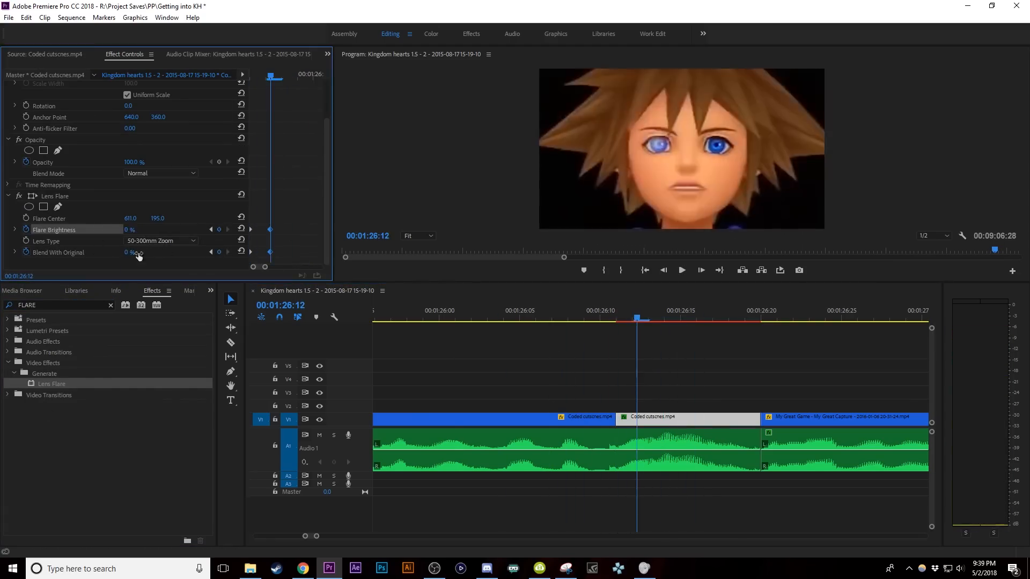
Scrub the short Coded cutscnes.mp4 segment to 00:01:26:18 to check the lens flares over both eyes, and deselect the clip
left_click_drag(659, 321, 713, 347)
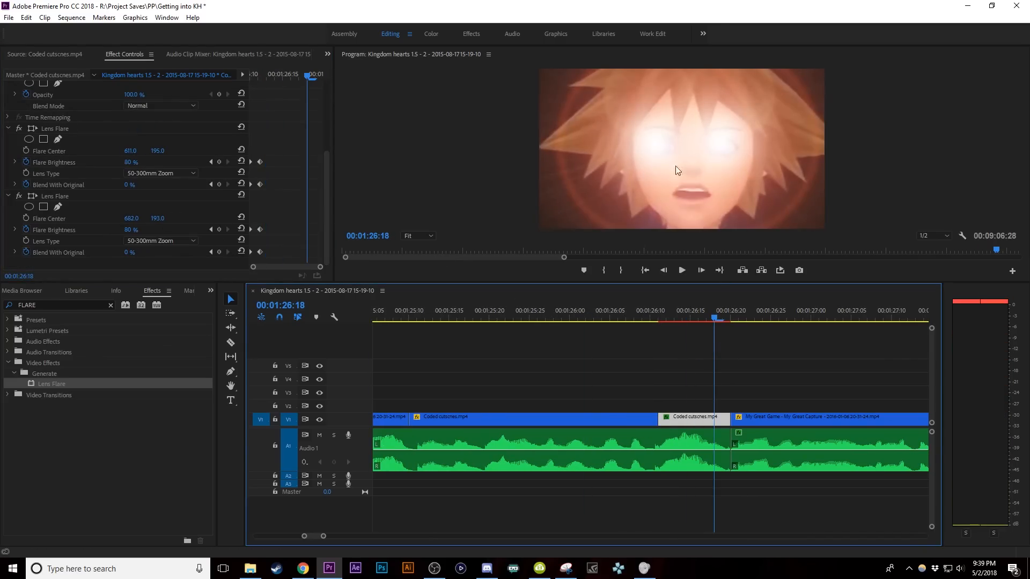
left_click(805, 363)
key("minus")
key("minus")
key("minus")
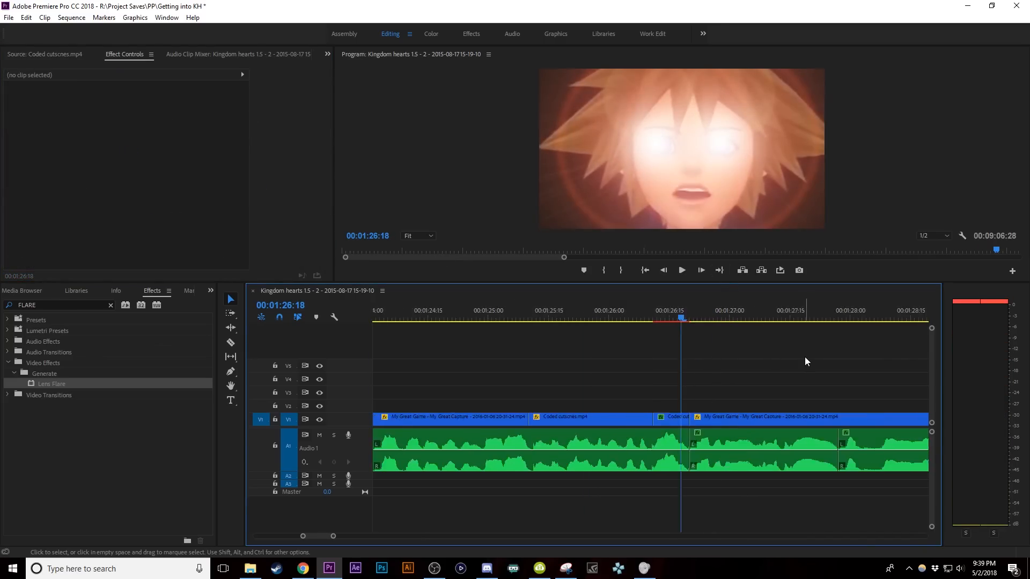
Enlarge the timeline area and the audio track below the voice-over, with the view zoomed in around 00:01:26:18
key("minus")
key("equal")
key("equal")
left_click_drag(701, 282, 706, 244)
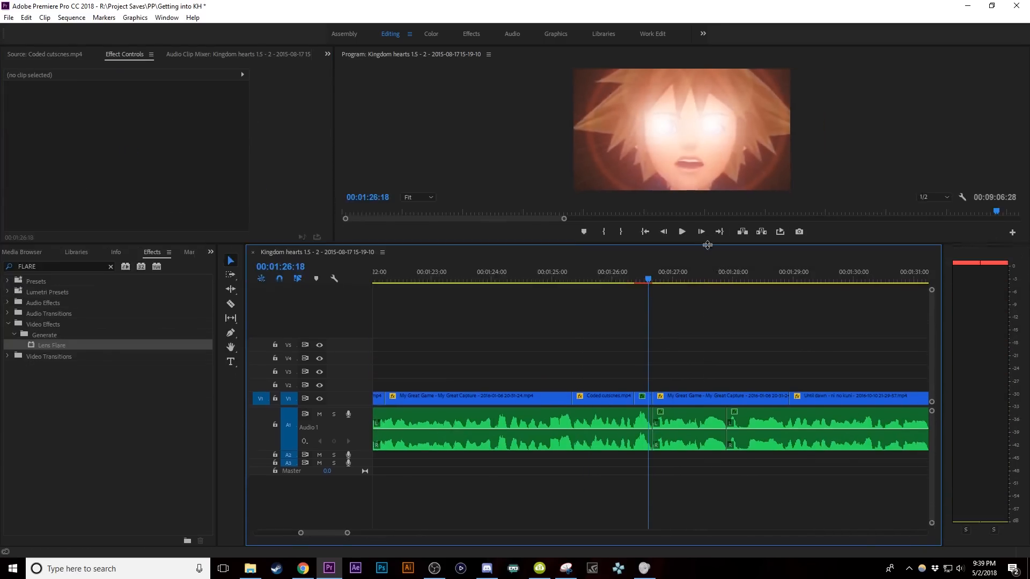
key("equal")
key("equal")
left_click_drag(391, 460, 395, 475)
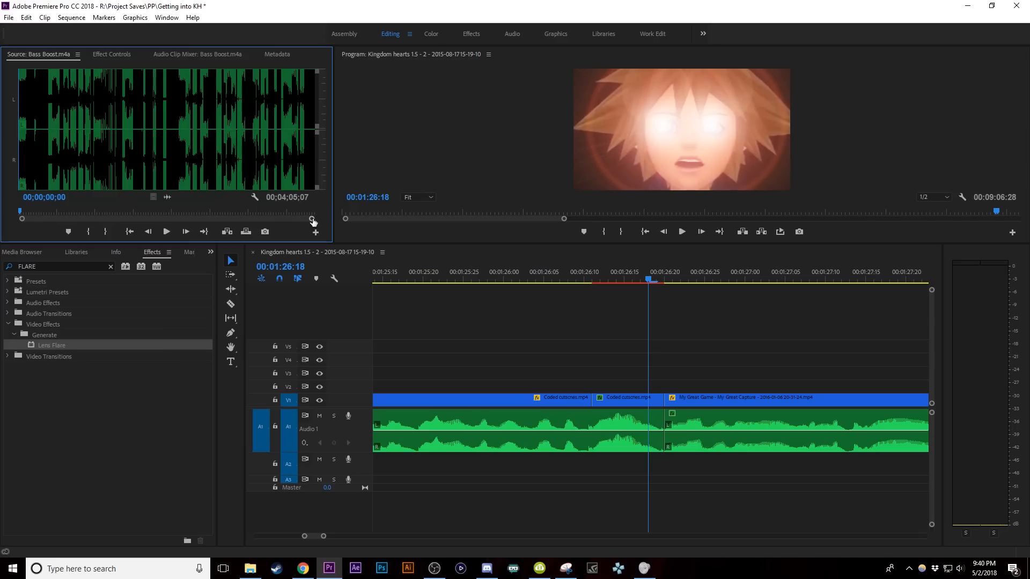
Play the opening of the Bass Boost.m4a source and scan its waveform further along for a usable loud section
left_click_drag(312, 219, 222, 214)
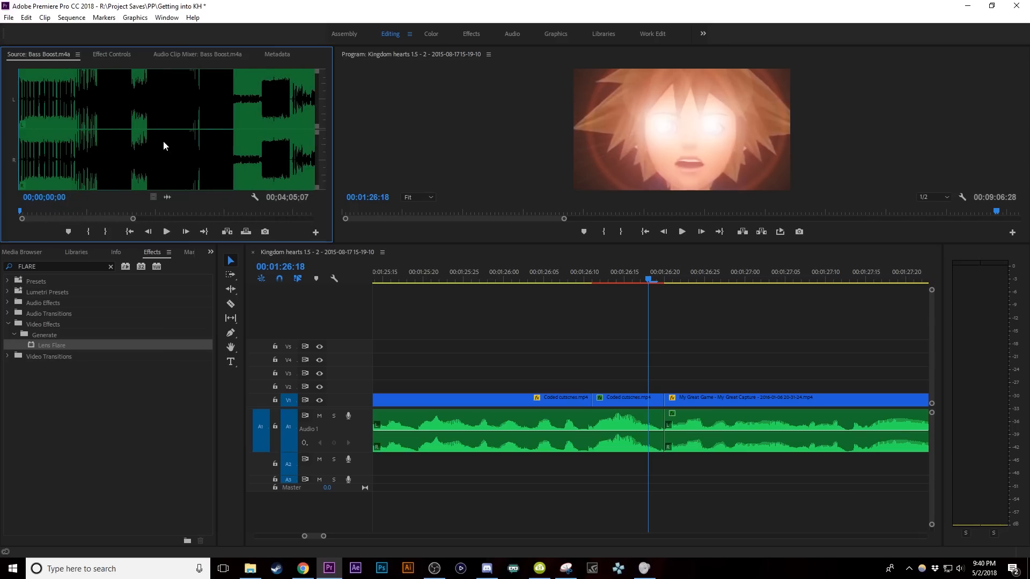
key("space")
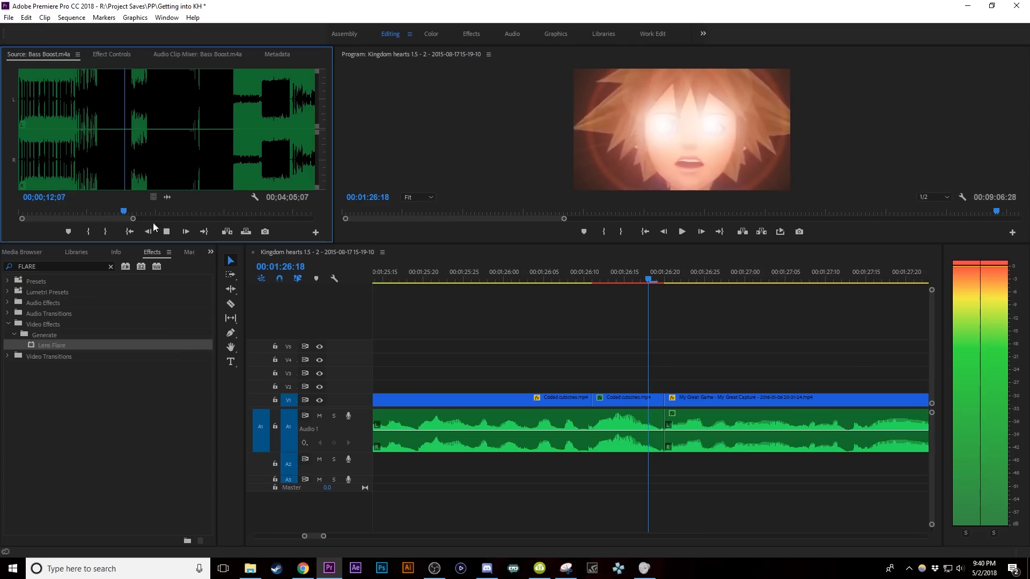
key("space")
left_click_drag(133, 219, 199, 216)
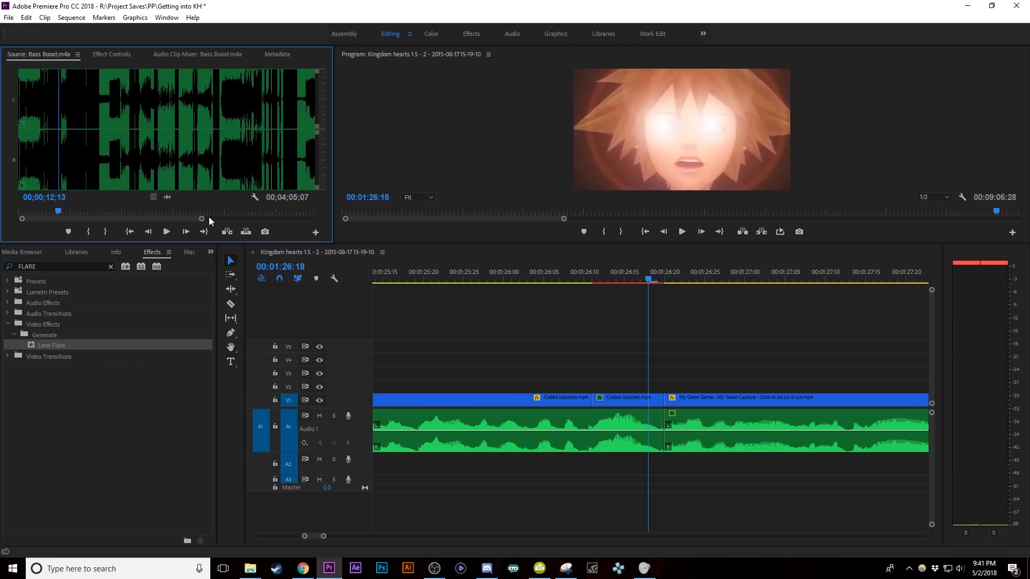
left_click_drag(196, 212, 283, 212)
left_click_drag(201, 219, 148, 216)
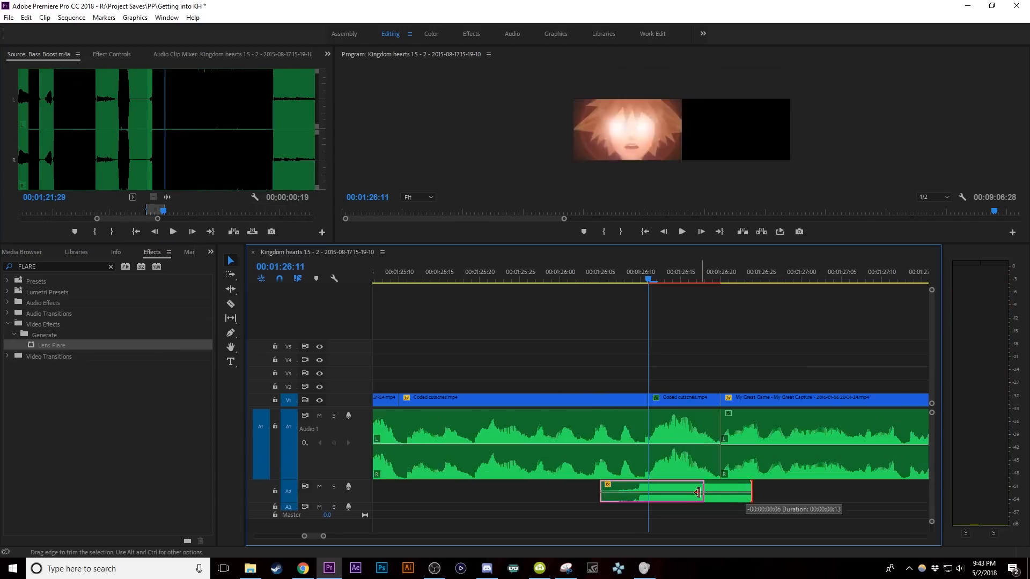
Trim the Bass Boost clip on A2 to end with the short Coded cutscnes.mp4 segment, and adjust its gain by -4 dB
left_click_drag(716, 492, 674, 490)
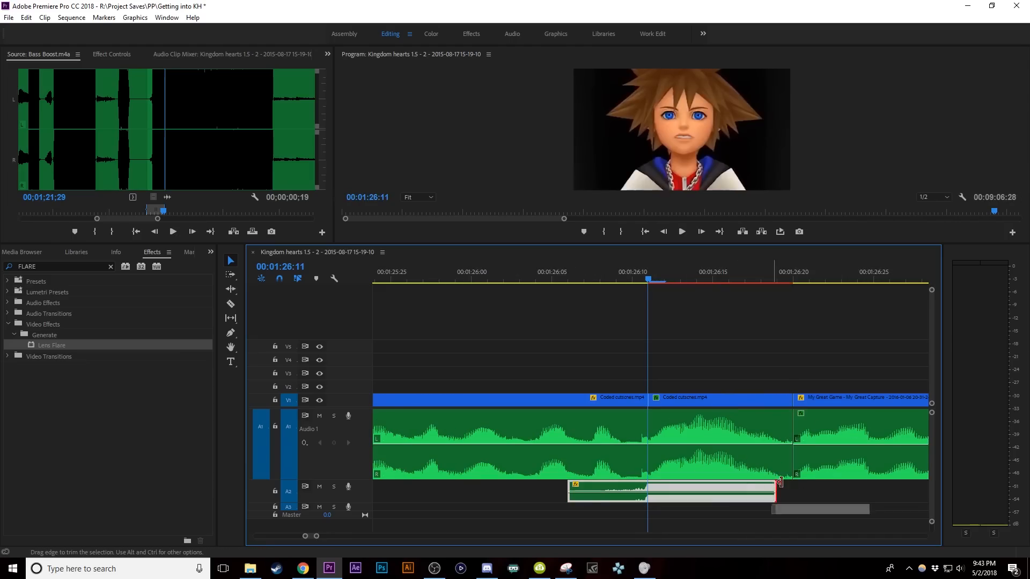
left_click_drag(779, 482, 792, 482)
right_click(728, 490)
left_click(775, 379)
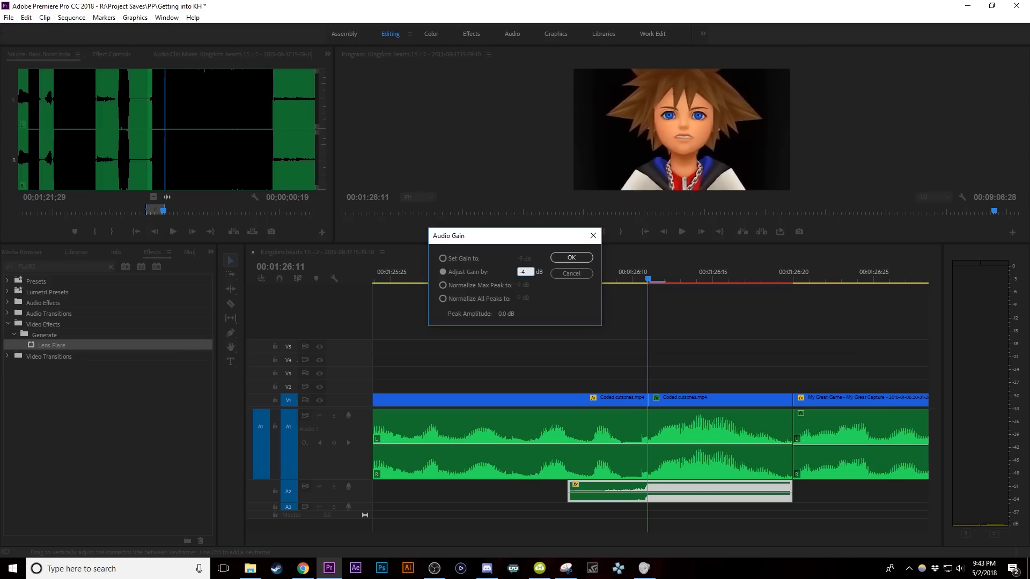
type("-3")
key("Return")
left_click(775, 377)
key("minus")
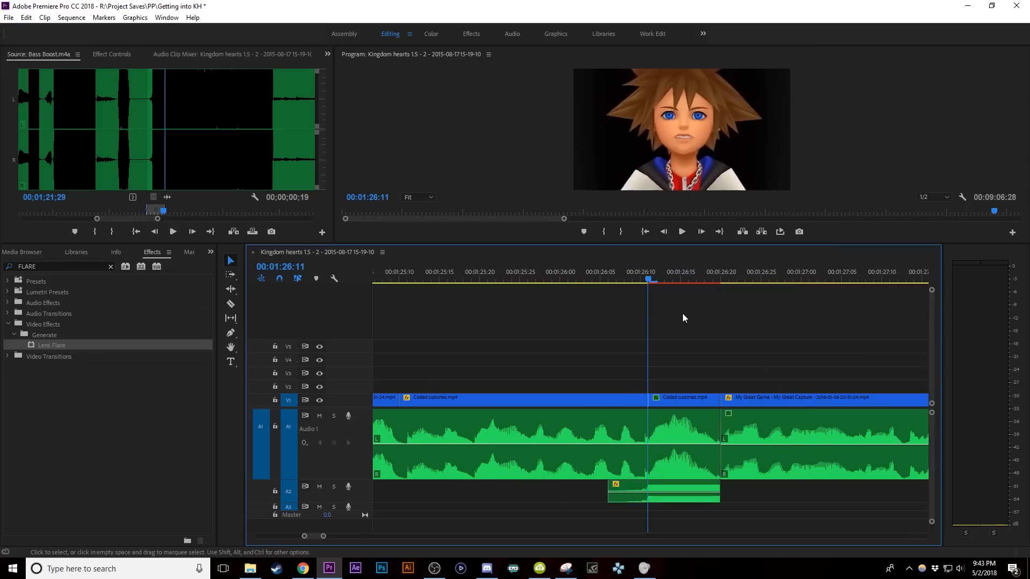
Play the bass boost under the lens flare segment and lower the A2 clip's audio gain further
left_click_drag(640, 278, 487, 292)
key("space")
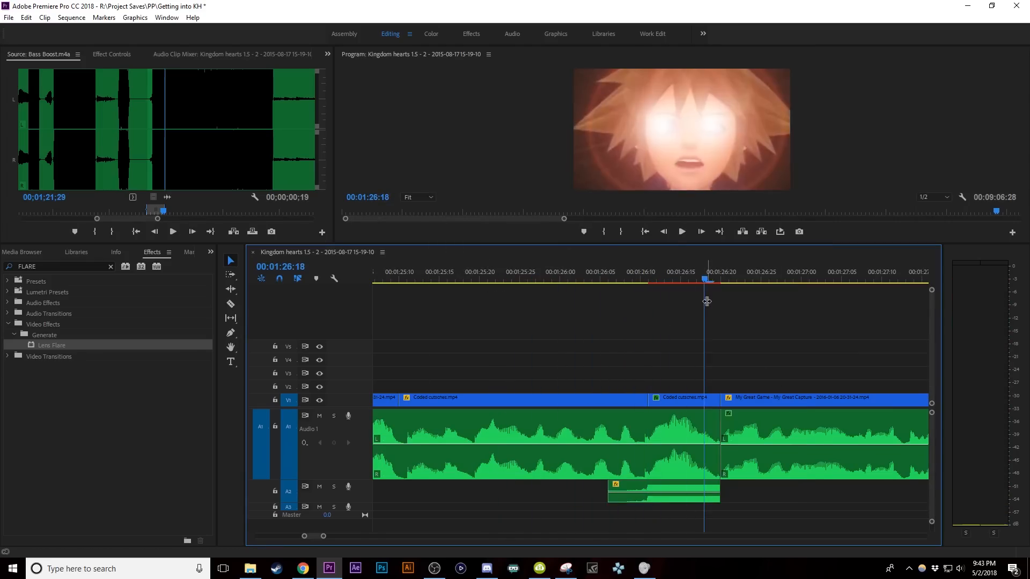
left_click_drag(701, 287, 687, 370)
scroll(672, 472, "down", 1)
right_click(653, 501)
left_click(692, 383)
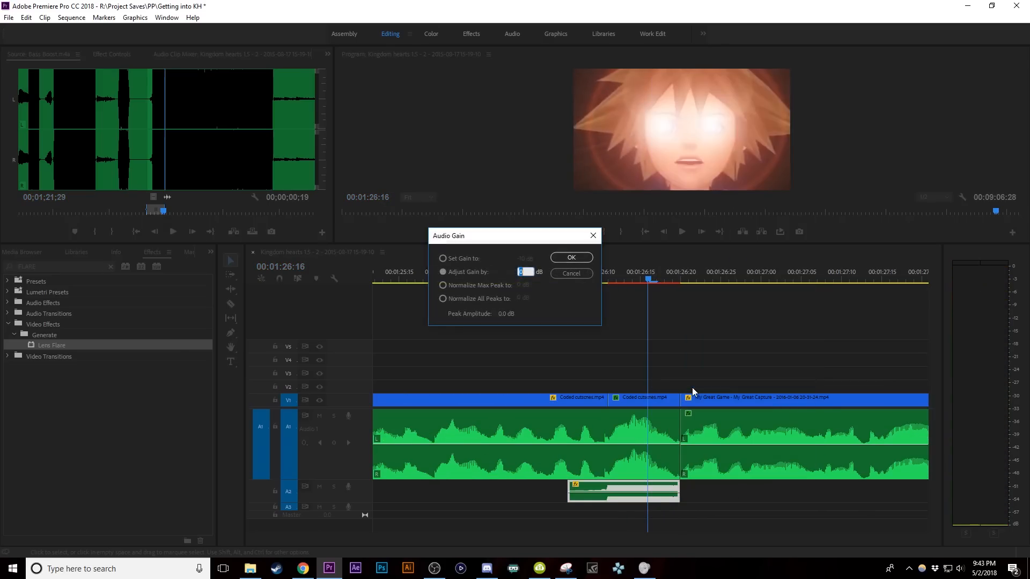
type("-")
key("Return")
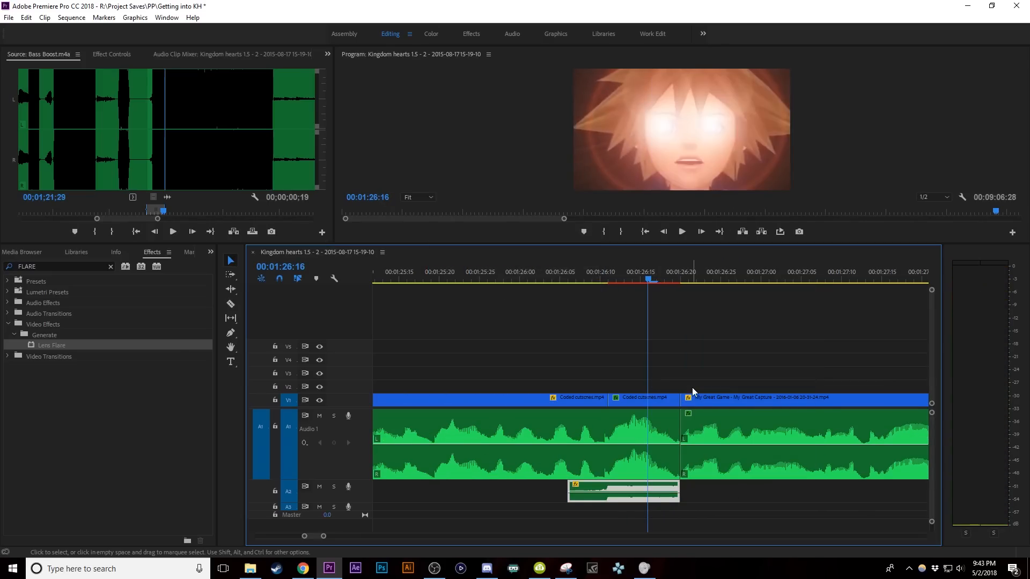
Play the sequence from 00:01:24:09 in an enlarged program view to check the bass boost under the lens flare shot
left_click(693, 388)
key("minus")
key("minus")
left_click_drag(600, 282, 513, 279)
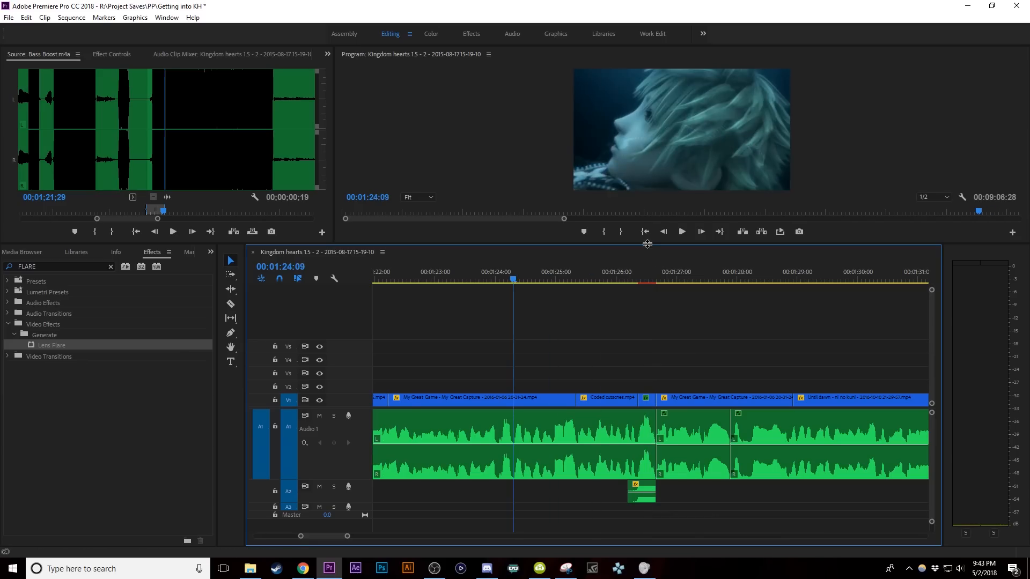
left_click_drag(647, 244, 647, 293)
key("minus")
key("space")
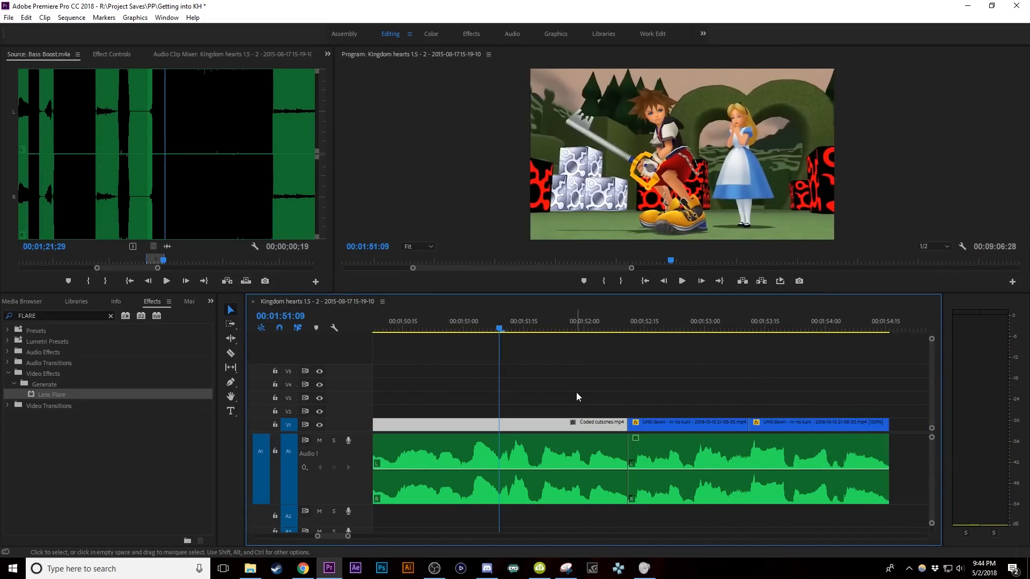
At 00:01:51:11, adjust the Coded cutscnes.mp4 clip's keyframed Scale and Position for a zoom on Alice's face
key("equal")
key("equal")
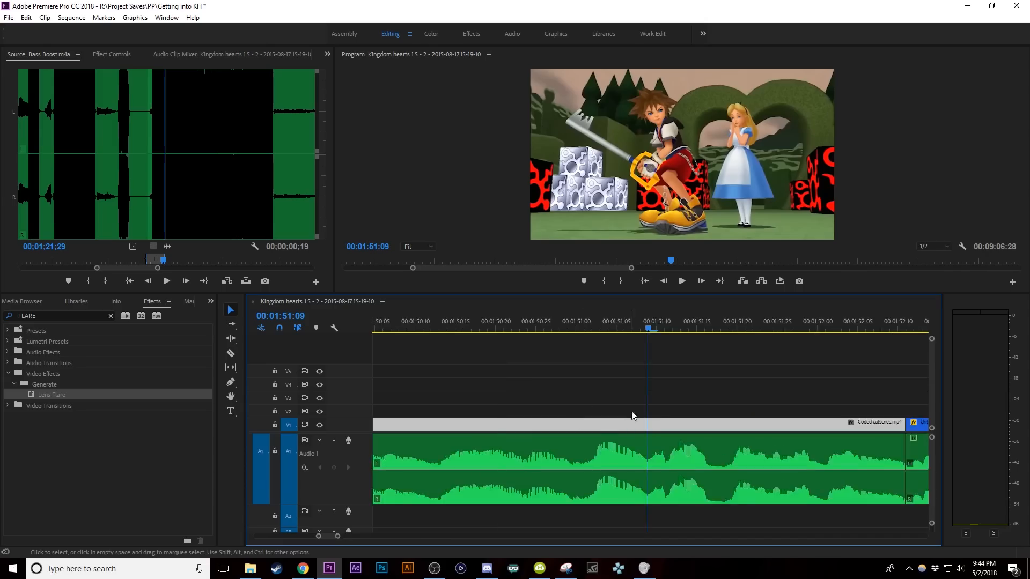
left_click_drag(624, 328, 649, 388)
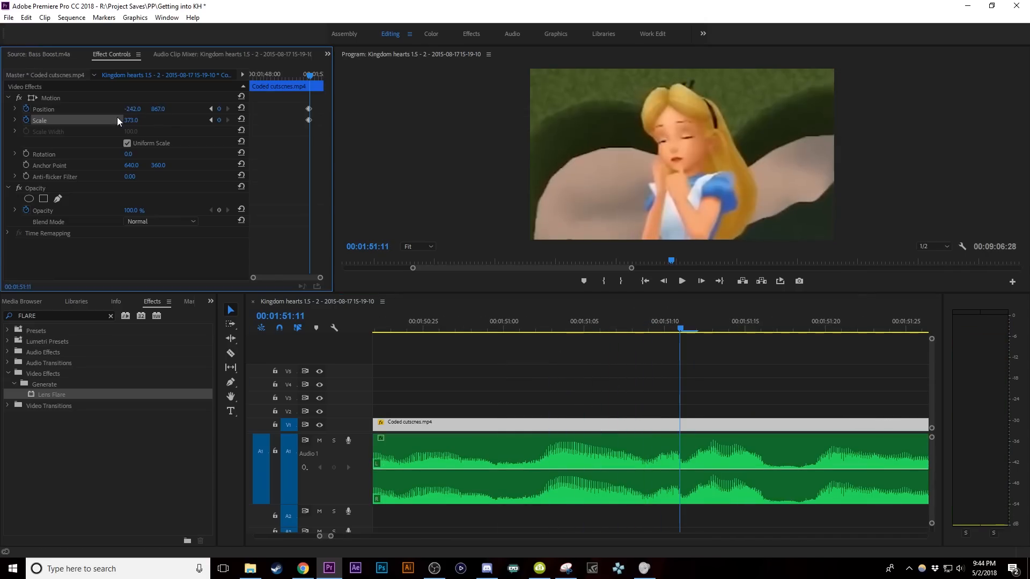
left_click_drag(130, 121, 16, 109)
left_click_drag(162, 110, 244, 110)
left_click_drag(136, 109, 172, 109)
Play back the zoom on Alice in the Coded cutscnes.mp4 clip, replaying it from around 00:01:49:14
key("space")
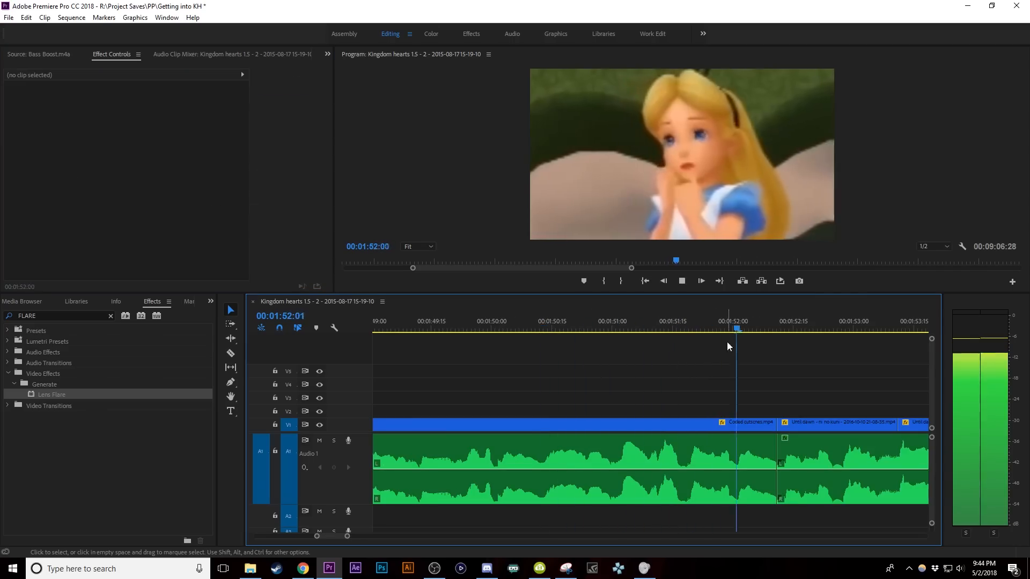
key("space")
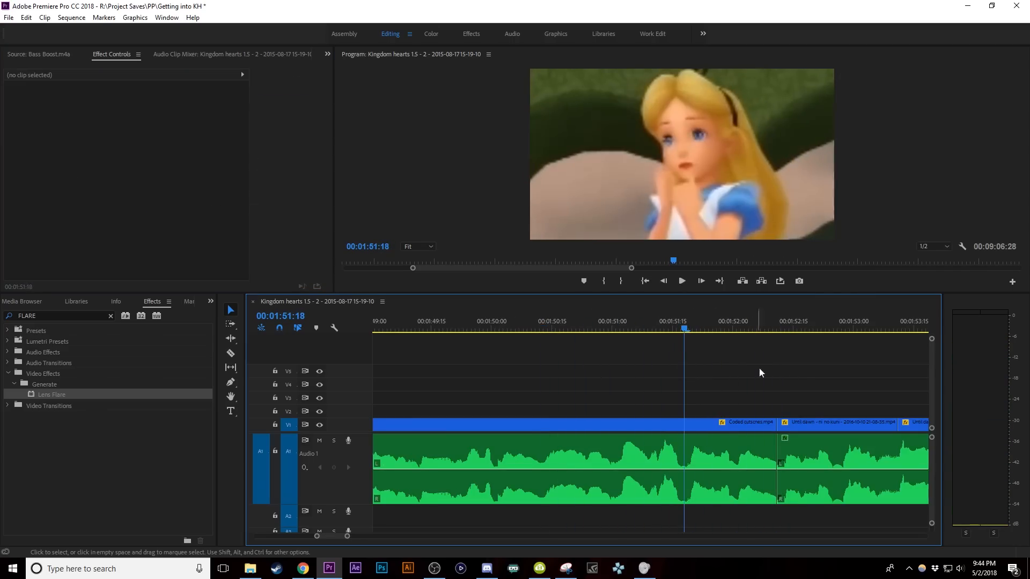
key("minus")
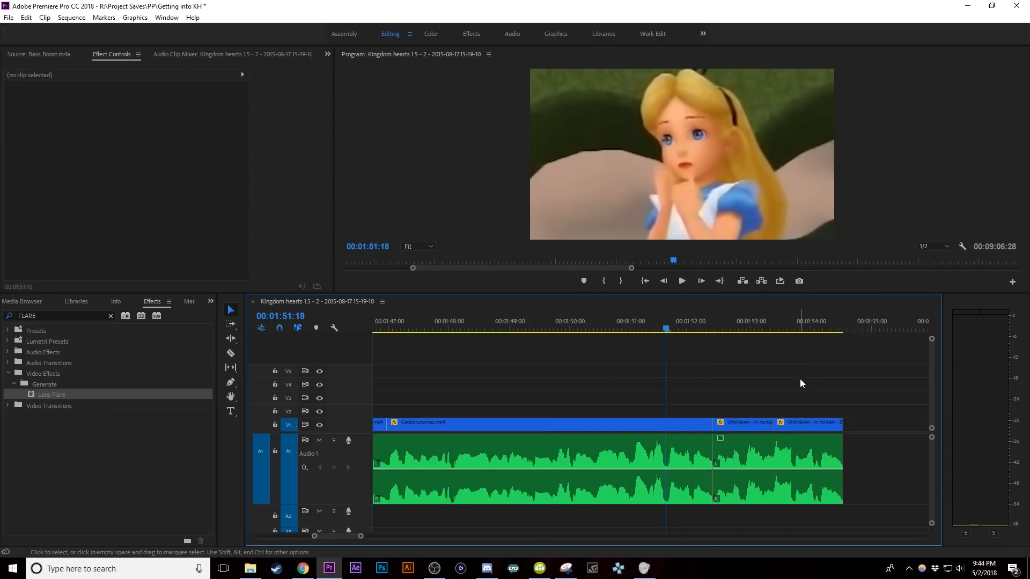
key("minus")
key("equal")
left_click_drag(543, 328, 531, 350)
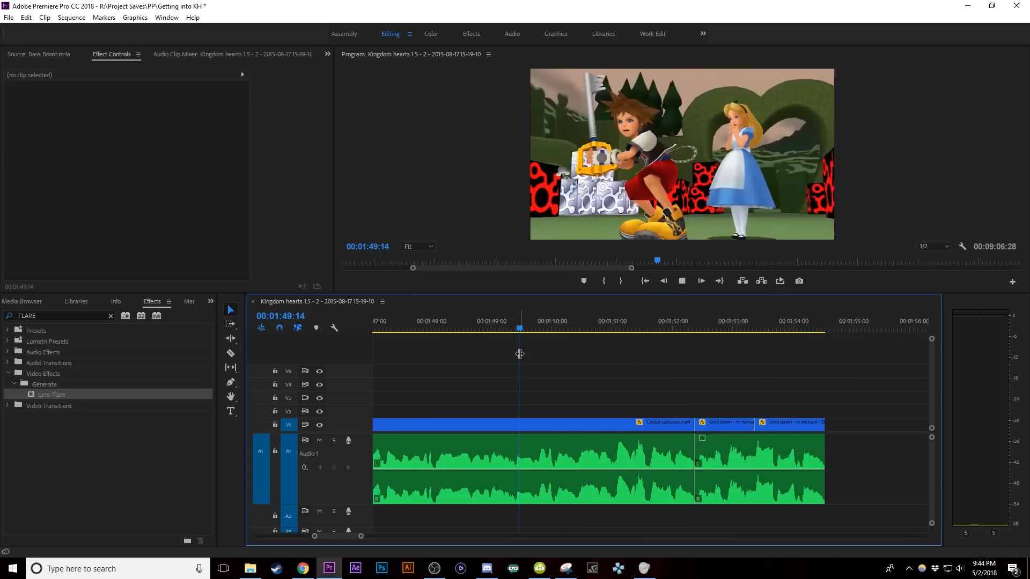
Go to the end of the edited footage at 00:01:54:14 and examine the gaps in the rest of the sequence
key("minus")
key("minus")
key("minus")
left_click(648, 331)
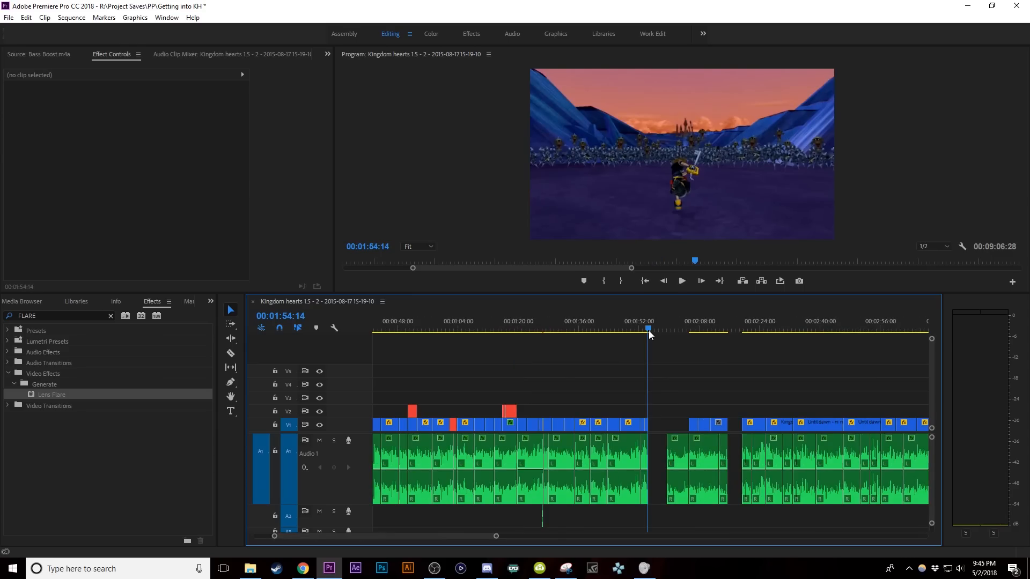
key("minus")
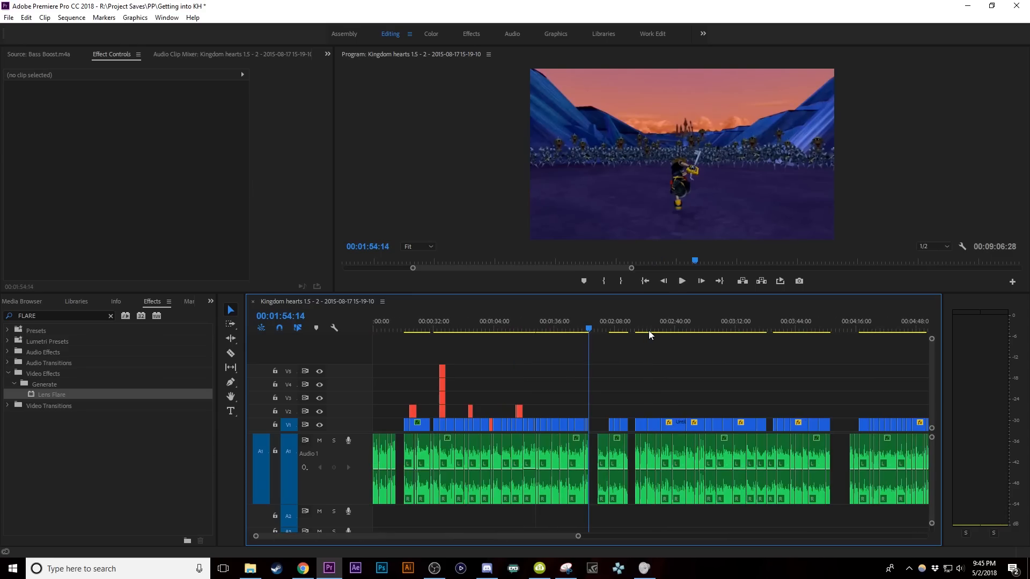
key("equal")
key("equal")
key("equal")
key("equal")
key("equal")
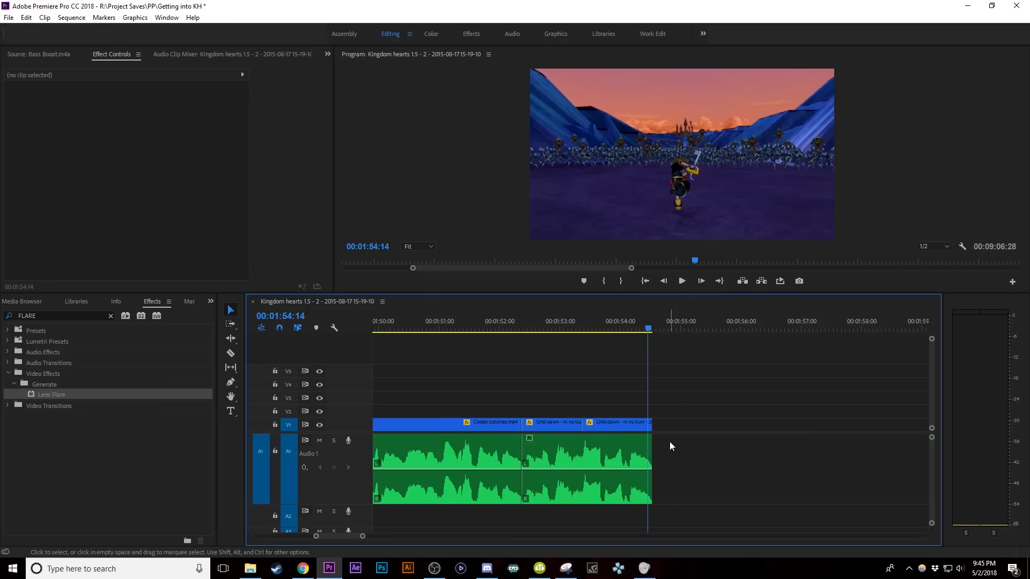
key("minus")
key("minus")
key("minus")
key("minus")
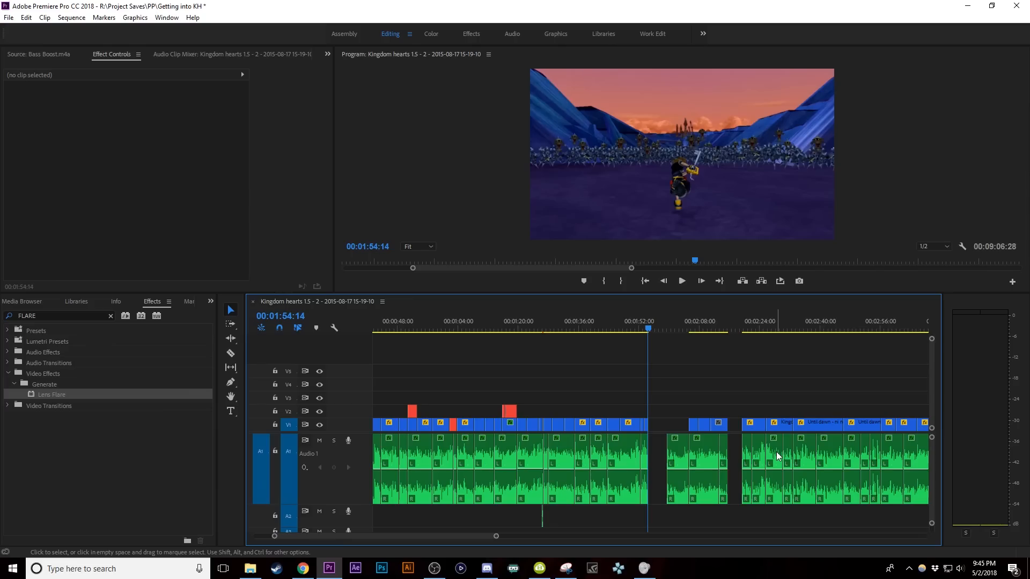
key("alt+minus")
key("minus")
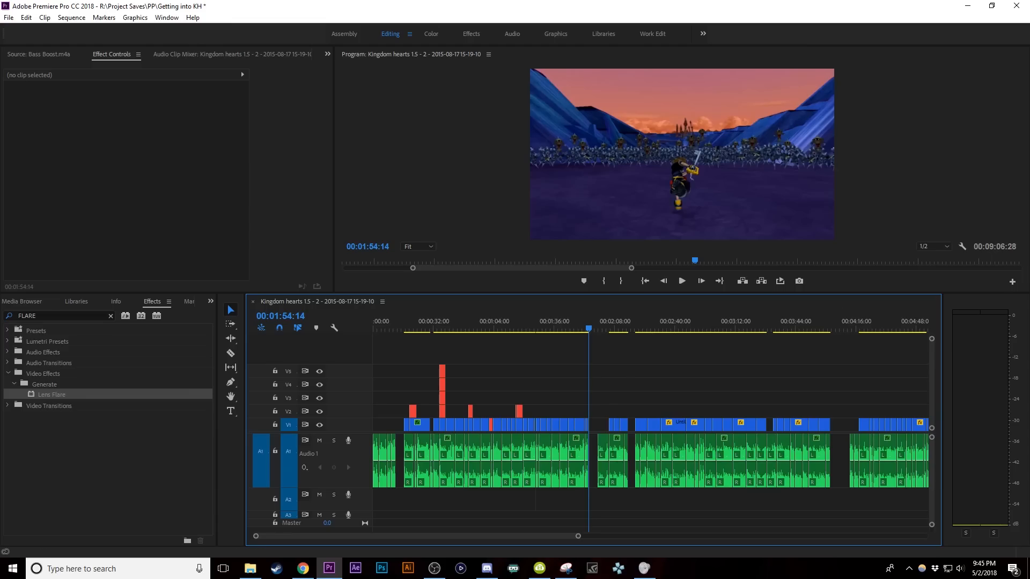
Bring up the Misc bin and preview the Birth by Sleep Final Mix and HD Dream Drop Distance logos
left_click_drag(1029, 32, 363, 67)
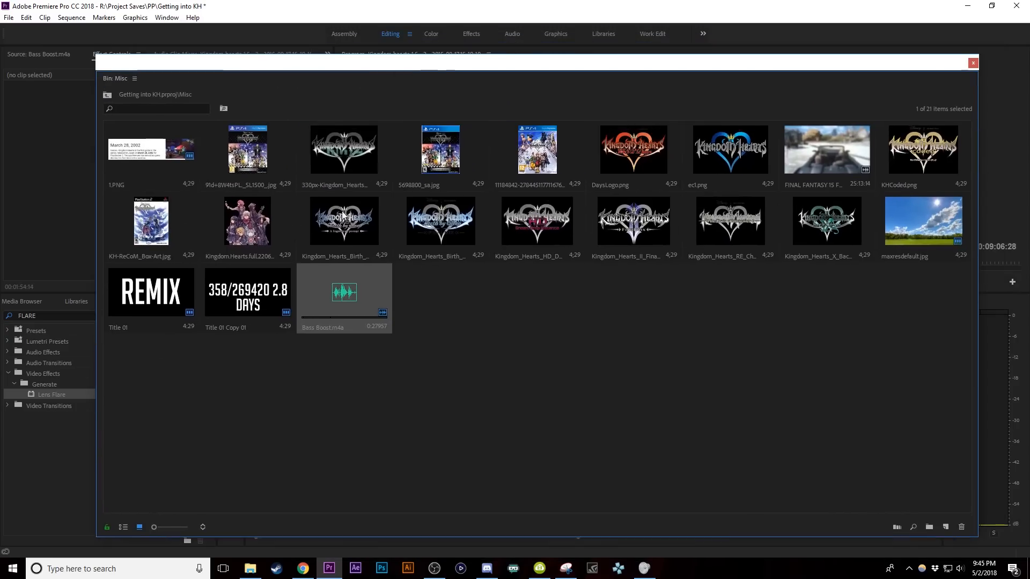
double_click(483, 225)
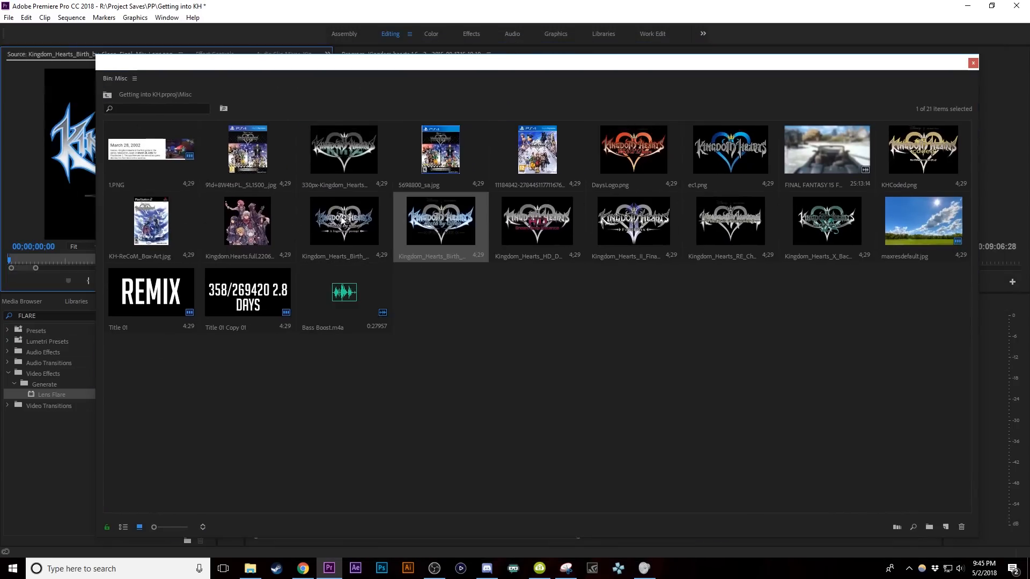
double_click(545, 207)
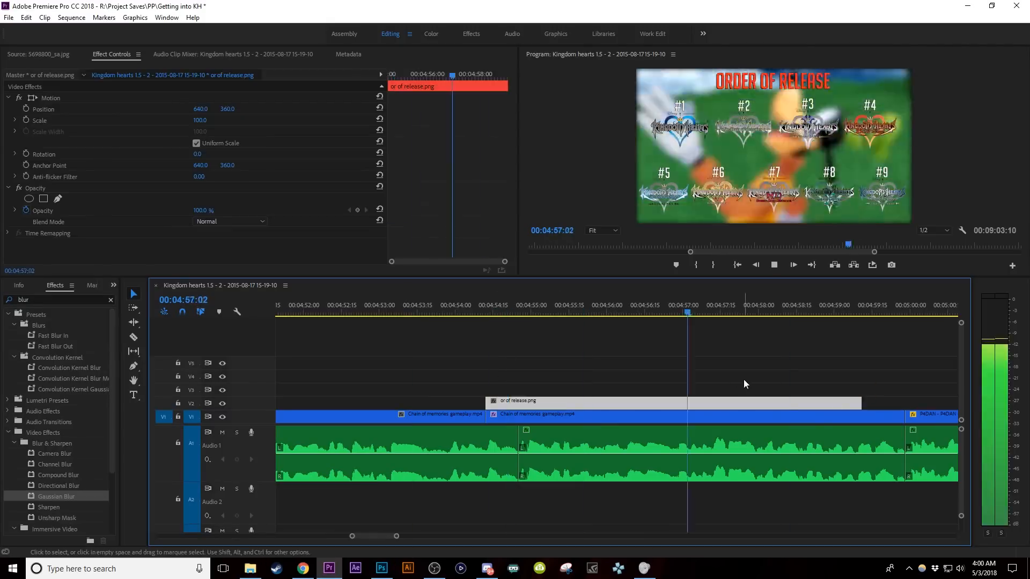
In Photoshop, give the Kingdom Hearts II Final Mix logo a 100% opacity drop shadow, distance 2 px, size 6 px, and start saving the graphic as a file
left_click(713, 410)
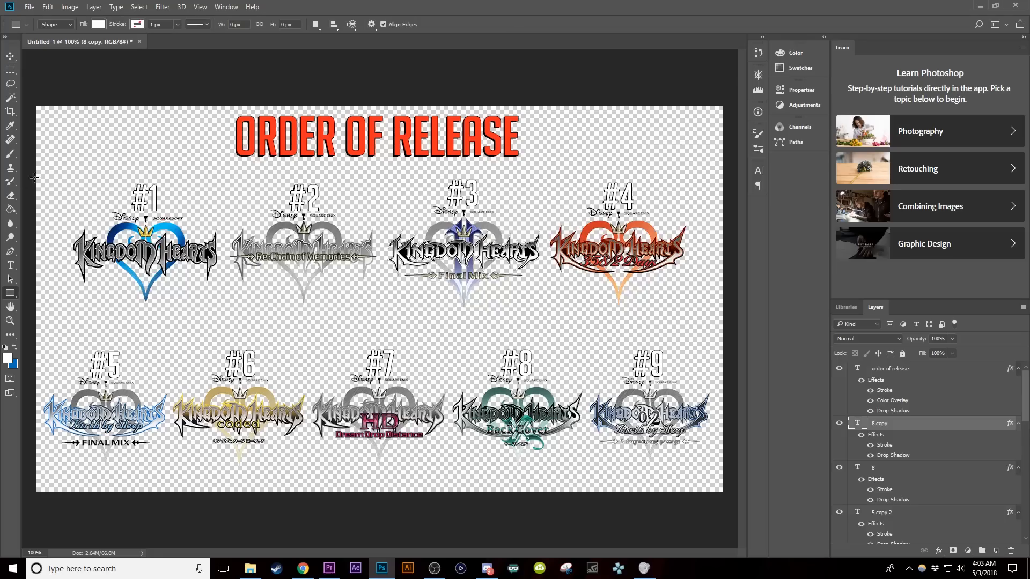
left_click_drag(927, 352, 959, 352)
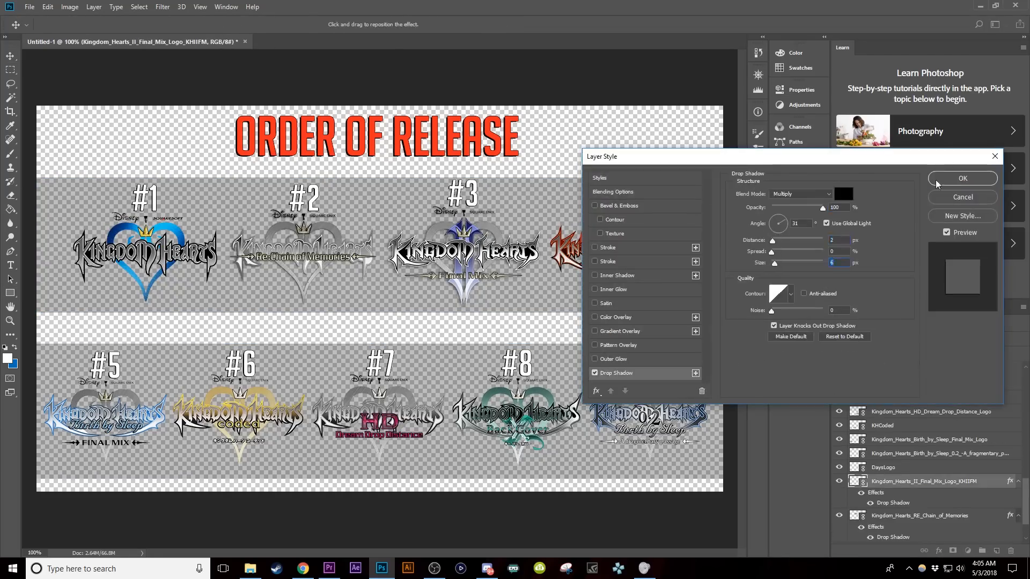
left_click(938, 179)
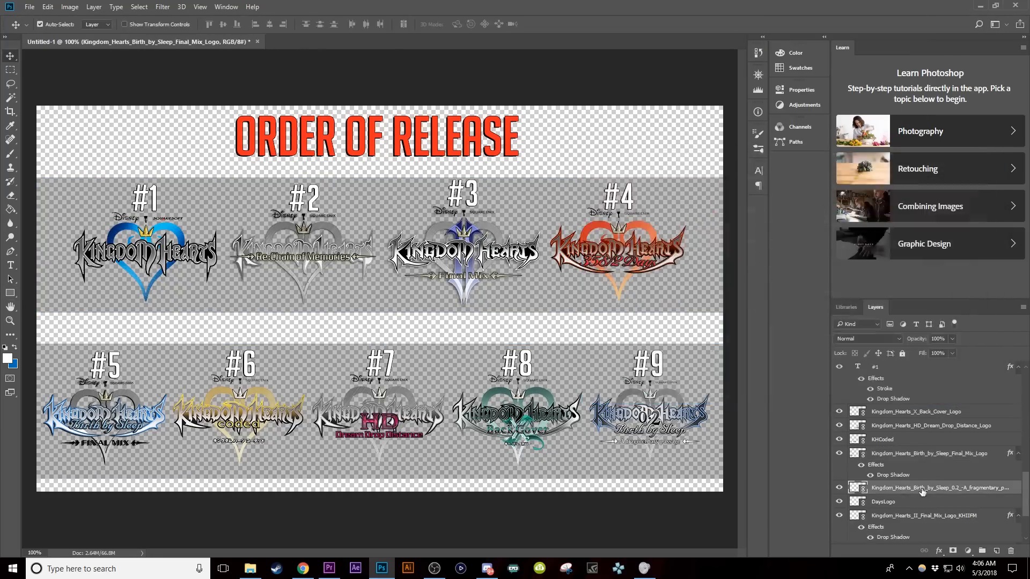
key("ctrl+shift+s")
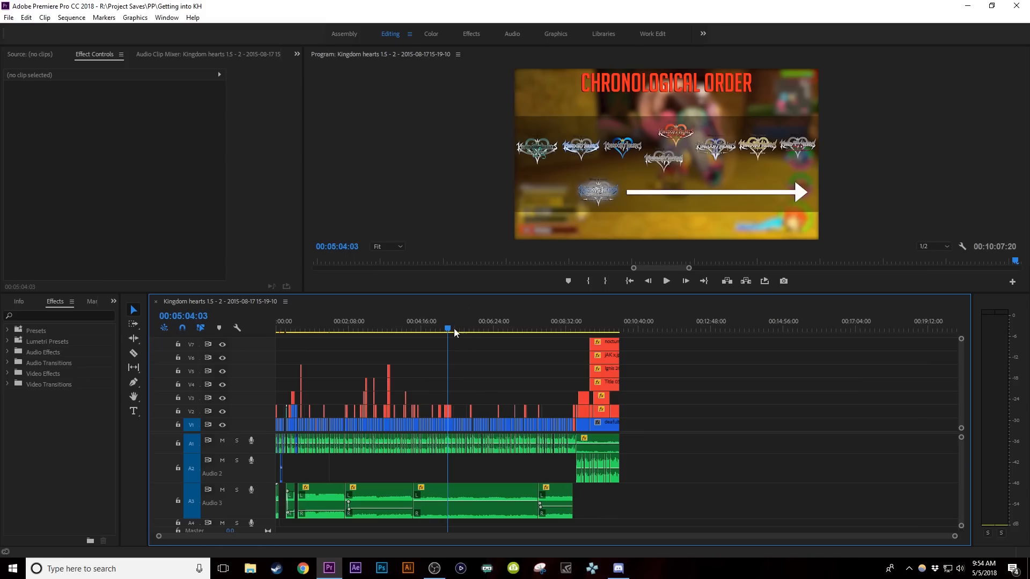
Scrub the sequence to the end screen at 00:09:36:02, and return to 00:00:00:00 to view the opening clips up close
left_click_drag(453, 328, 601, 345)
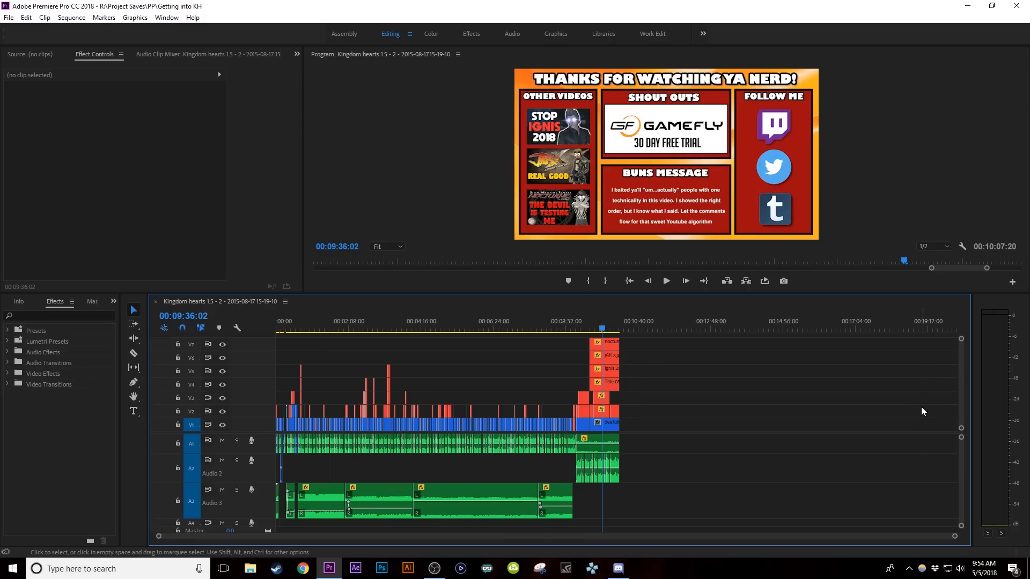
left_click_drag(580, 320, 264, 337)
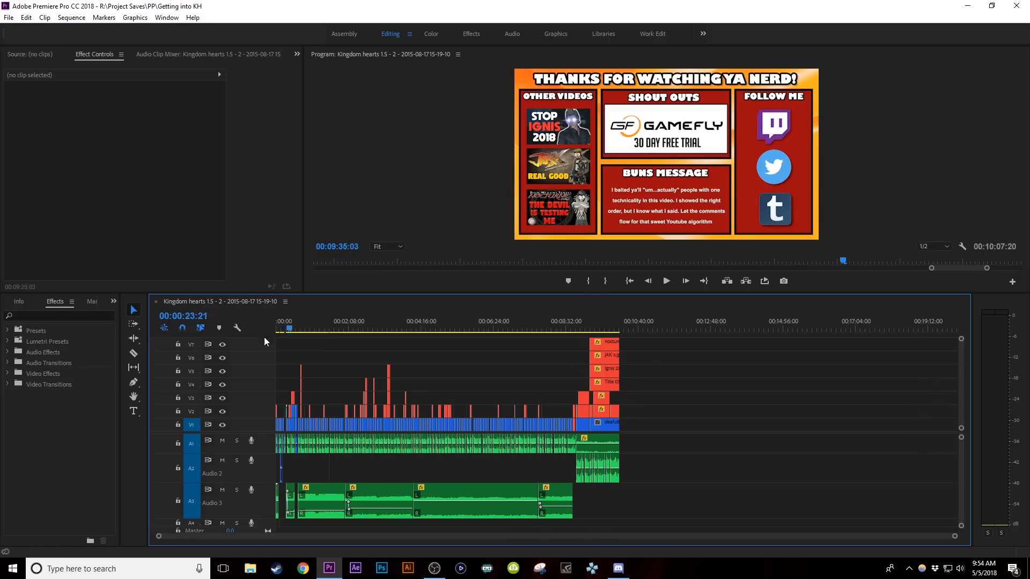
key("equal")
key("equal")
key("equal")
key("equal")
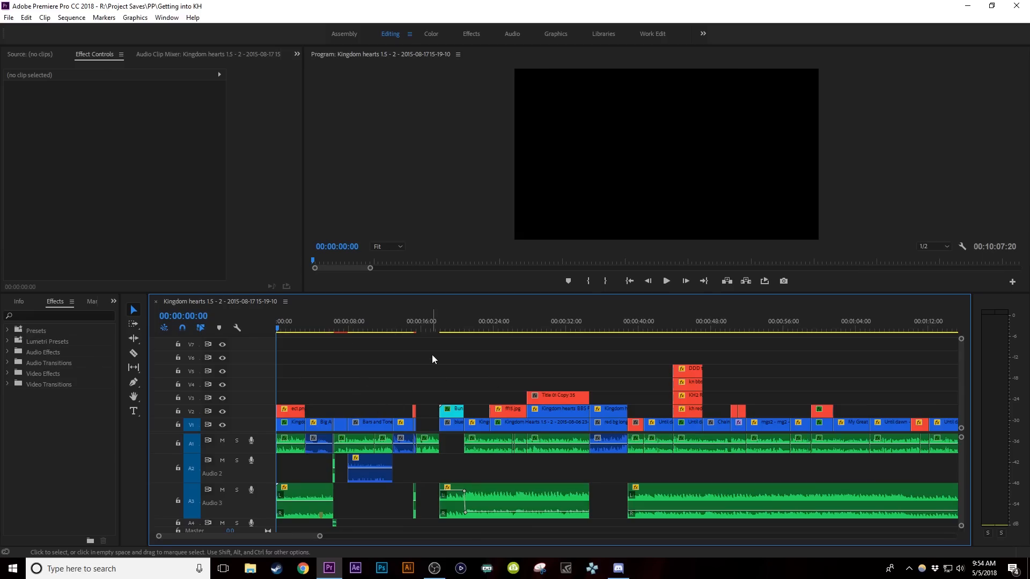
Scrub to the phone-shot clip around 00:00:13:29, view it up close, and return to the start of the sequence
left_click_drag(280, 328, 404, 348)
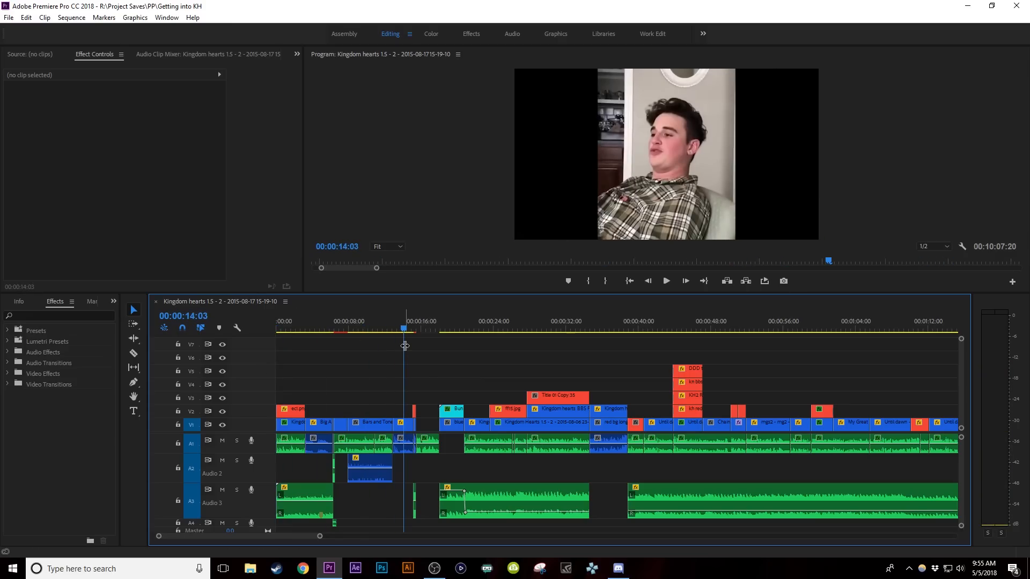
left_click(551, 372)
key("equal")
key("equal")
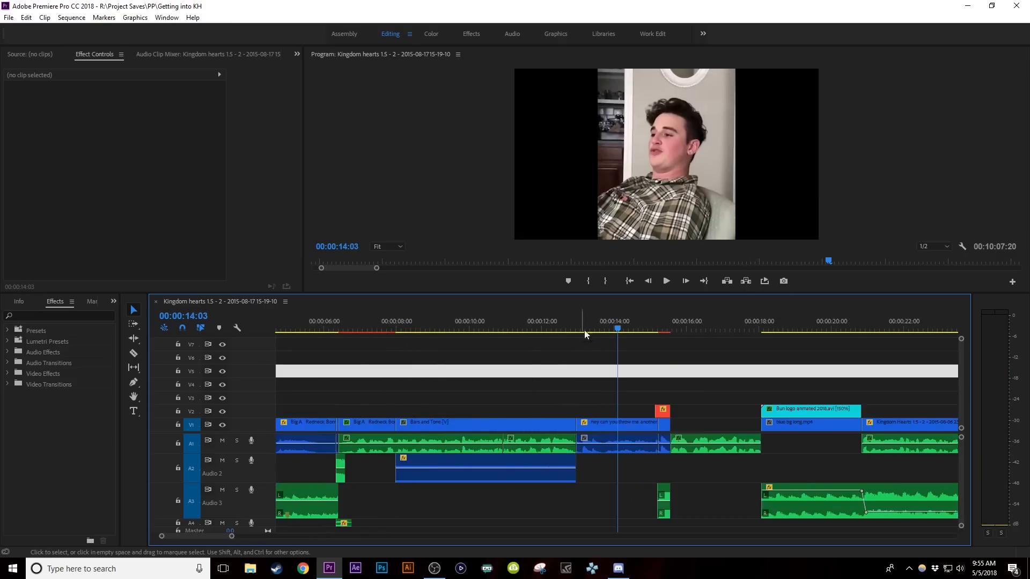
left_click_drag(583, 331, 614, 333)
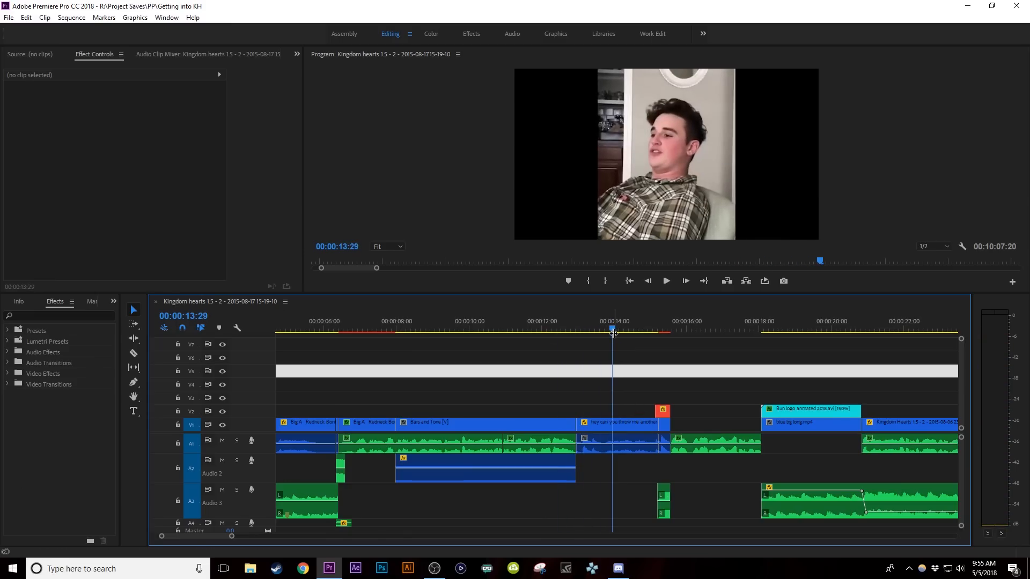
key("minus")
key("minus")
key("Home")
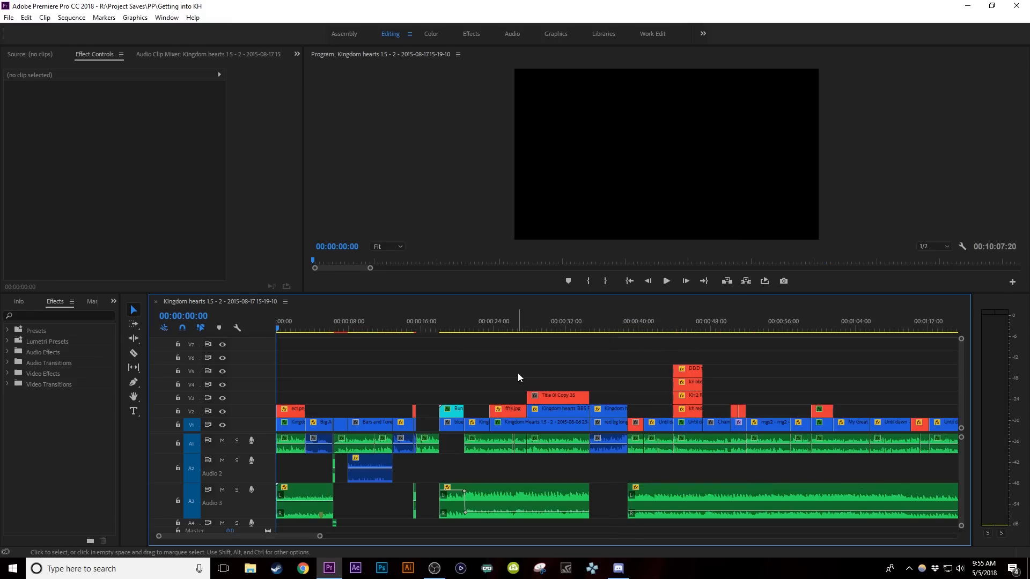
Scrub through the whole sequence to the end screen at 00:09:22:24 to view its stacked graphics
key("minus")
key("minus")
key("minus")
key("minus")
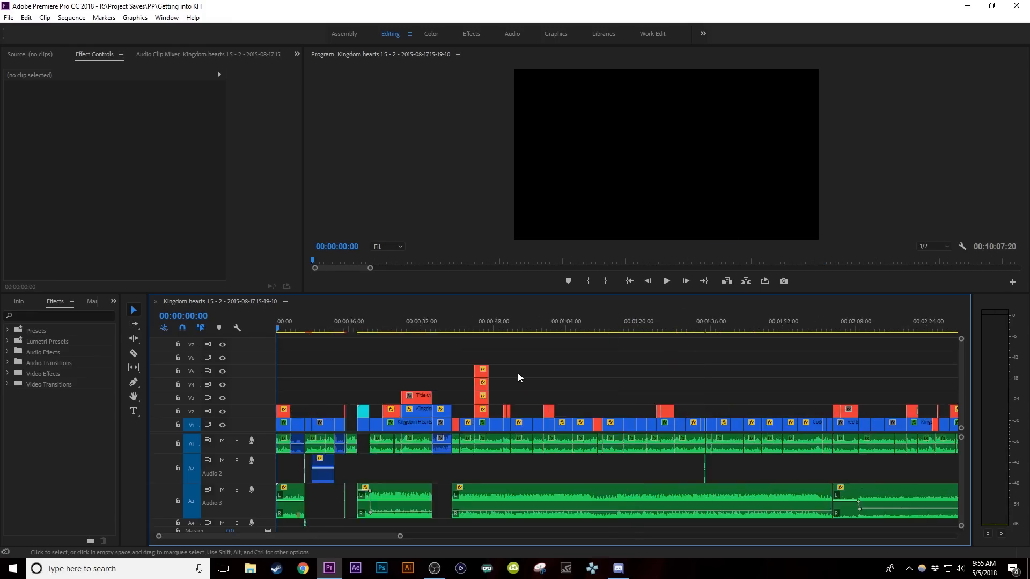
left_click_drag(289, 322, 595, 345)
key("equal")
key("equal")
key("equal")
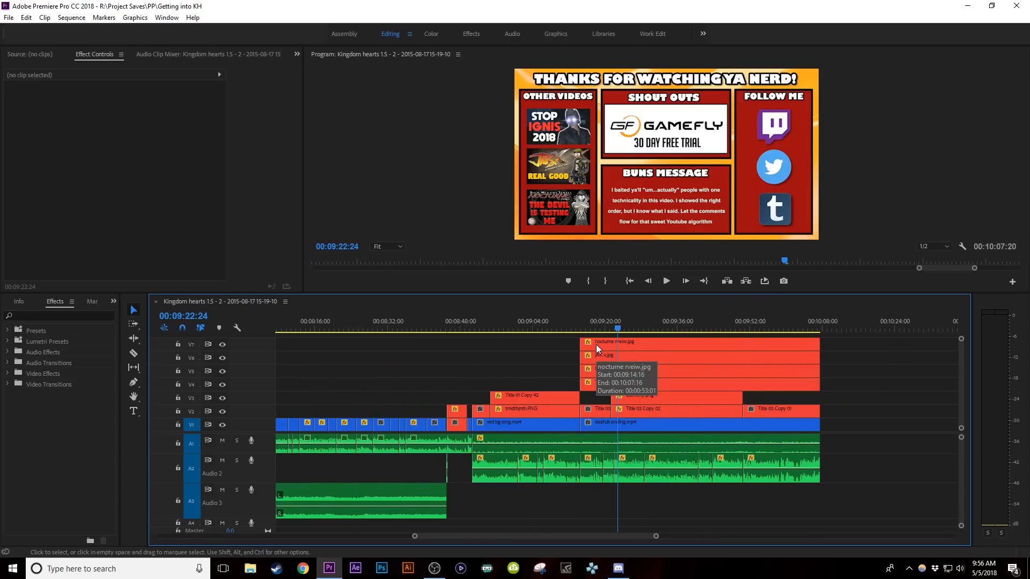
Scrub the closing section and compare the end screen's shout-outs at 00:09:18:13 and 00:09:30:15
left_click_drag(621, 321, 472, 333)
key("equal")
key("equal")
left_click_drag(619, 328, 872, 341)
key("minus")
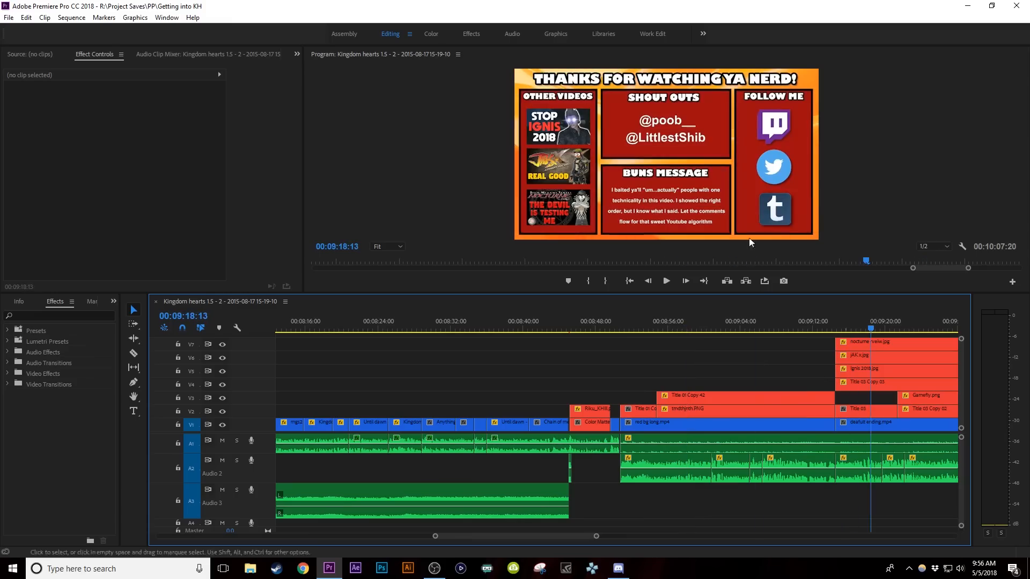
key("minus")
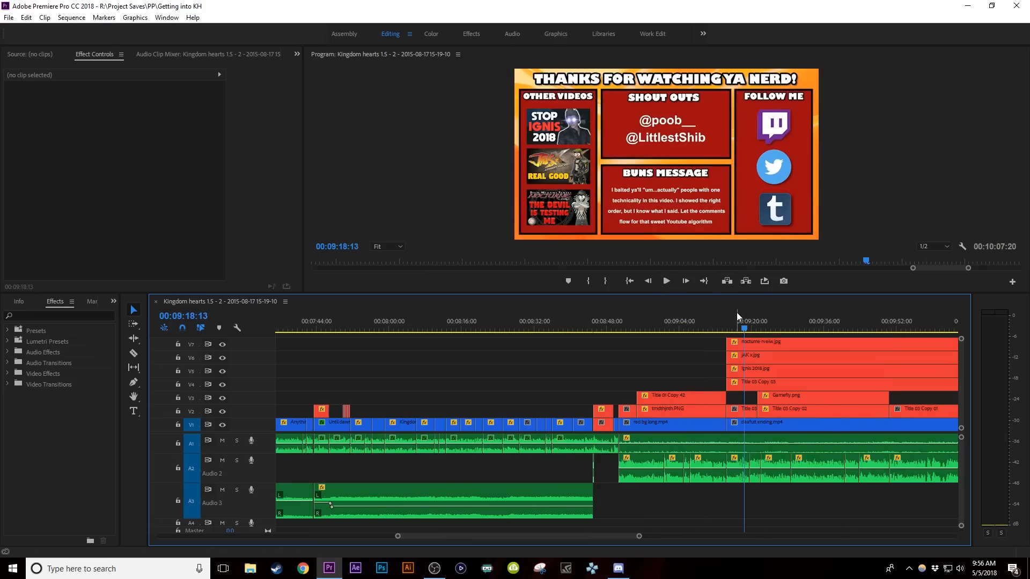
key("minus")
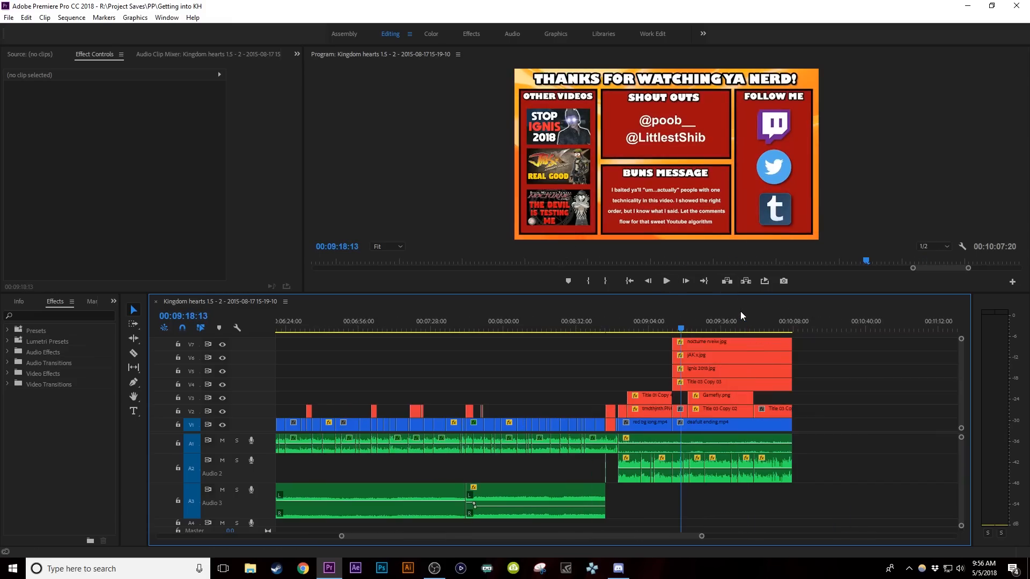
left_click(710, 326)
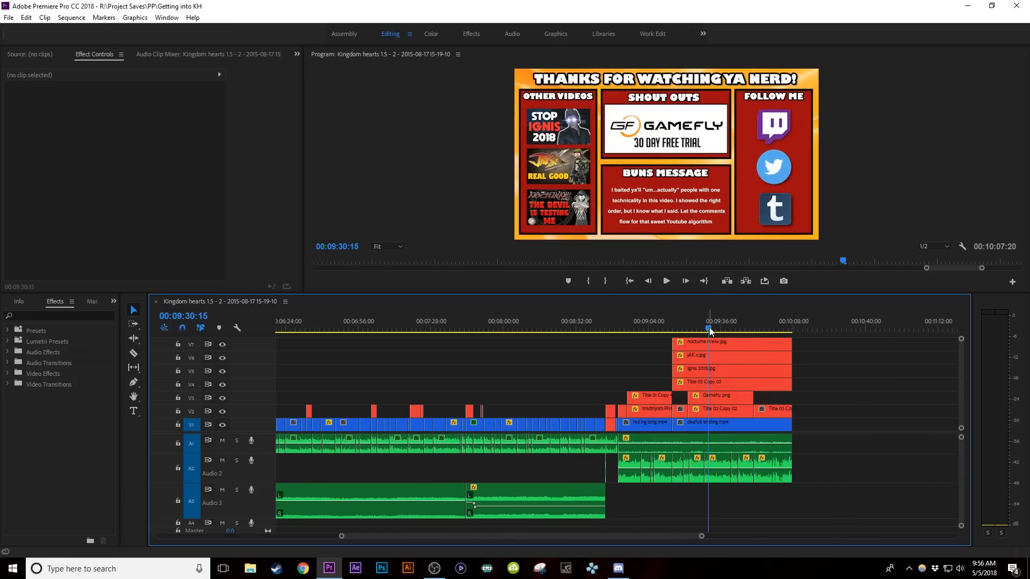
Open the World of Final Fantasy OST Happiness.m4a clip under the end screen for preview and play it from 00:00:41:06
key("equal")
double_click(510, 442)
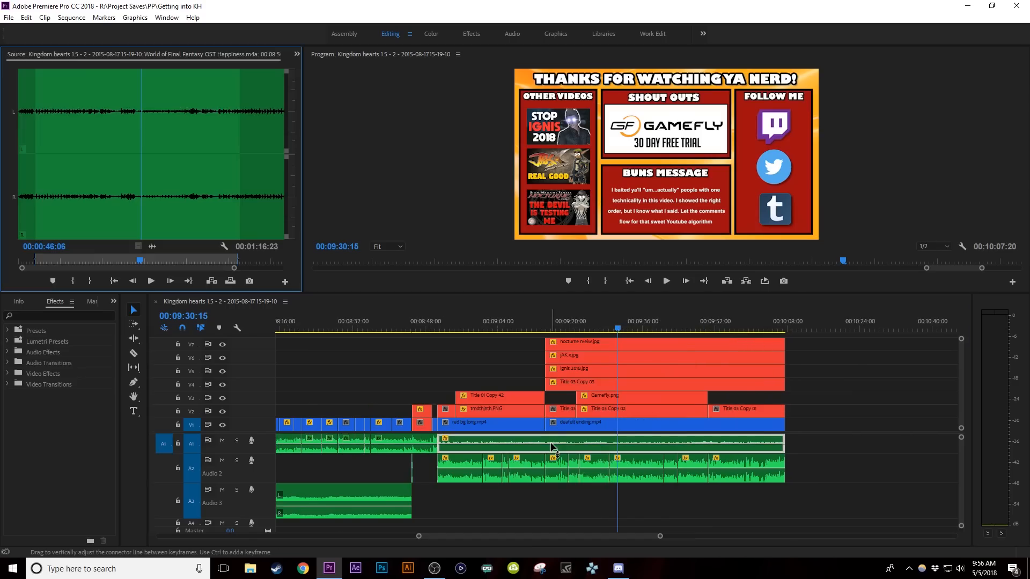
right_click(528, 443)
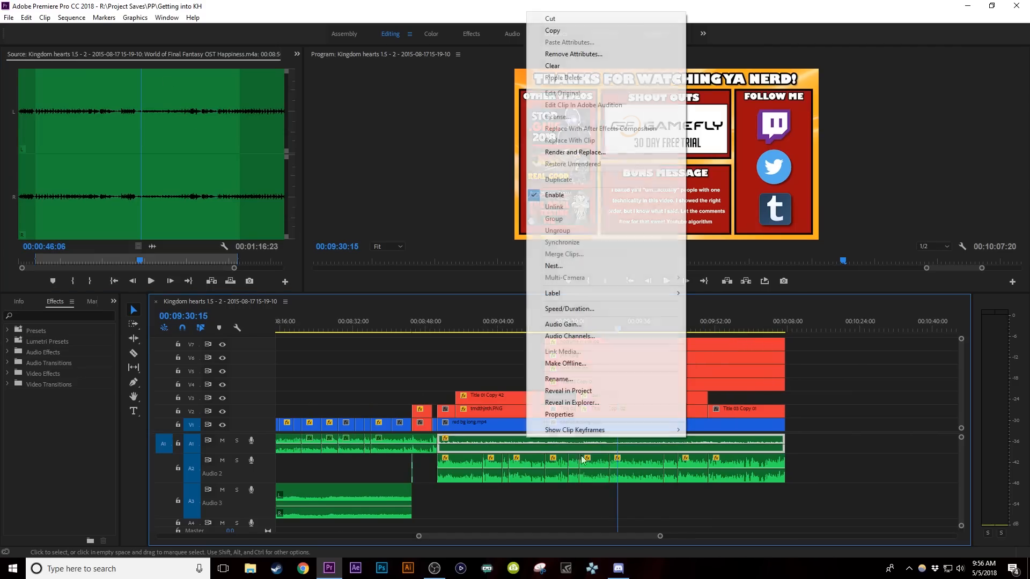
left_click(904, 404)
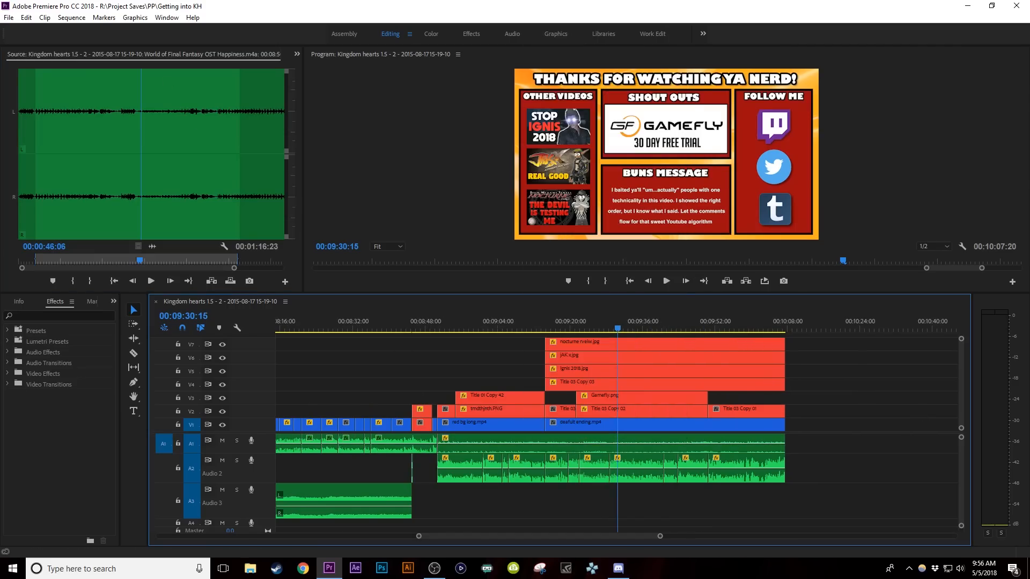
left_click(65, 258)
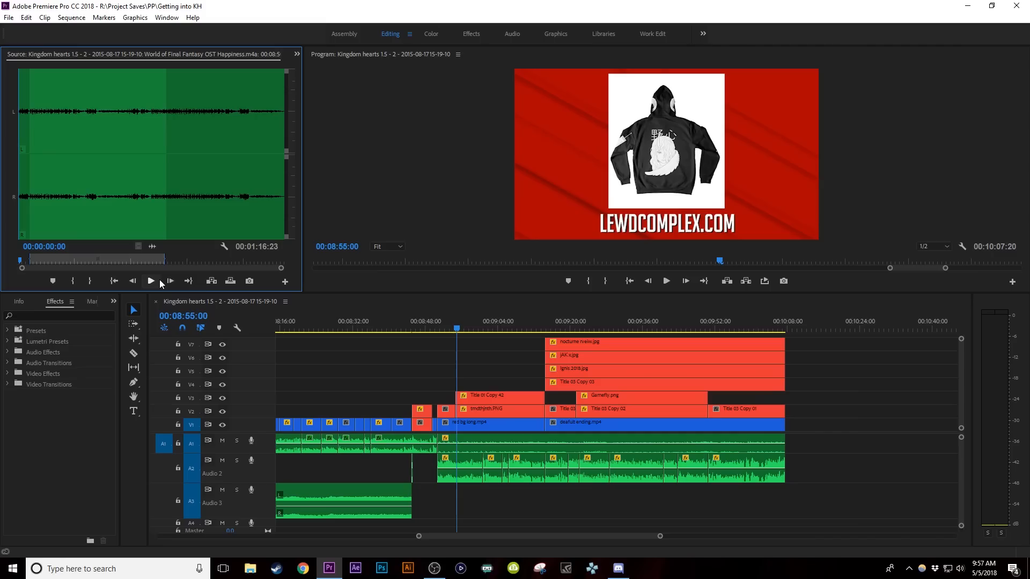
left_click(91, 261)
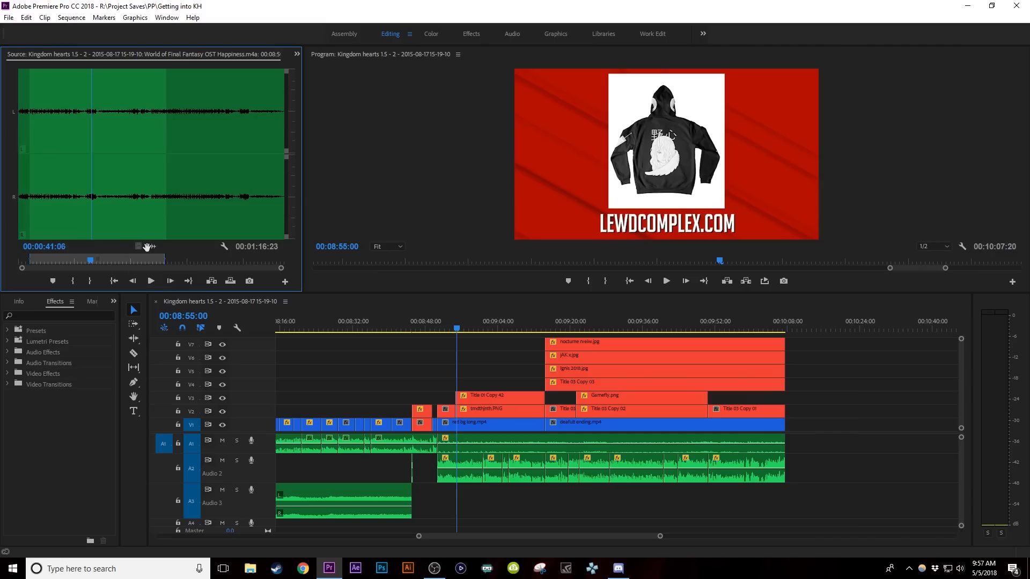
key("space")
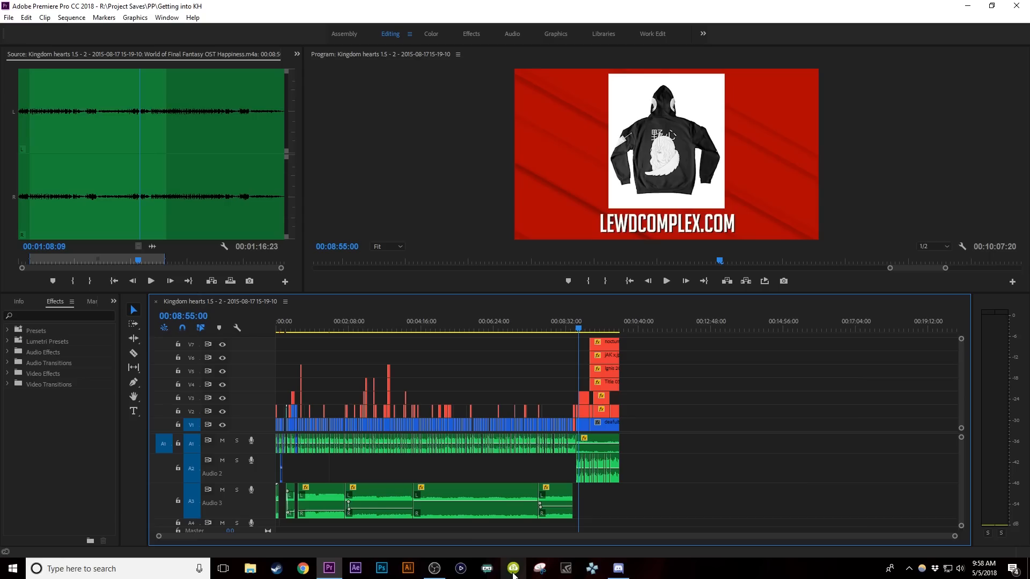
Start exporting the full sequence as H.264 with the Match Source - High bitrate preset, and cancel the encoding
key("Home")
key("backslash")
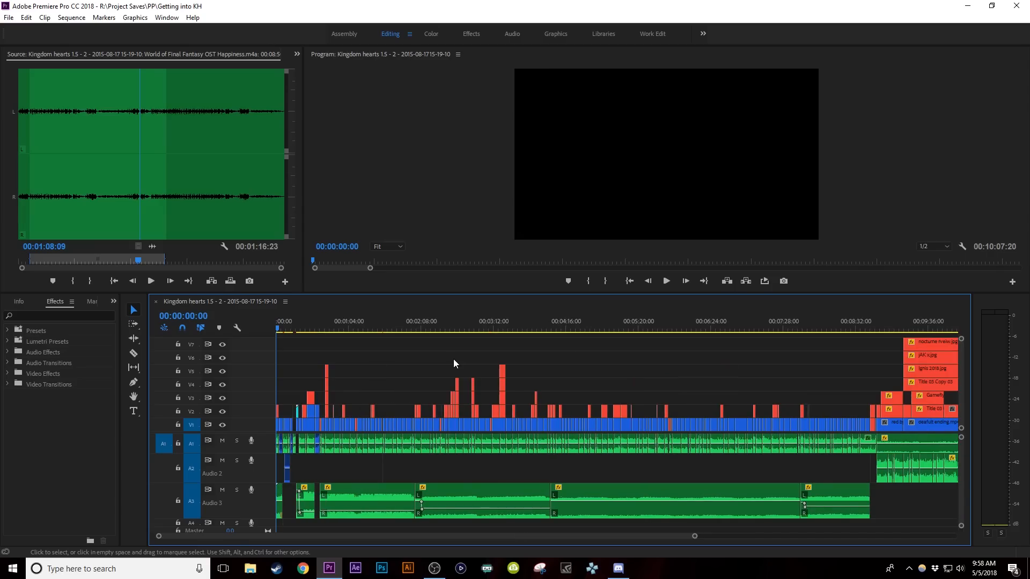
left_click(7, 21)
left_click(7, 22)
left_click(7, 21)
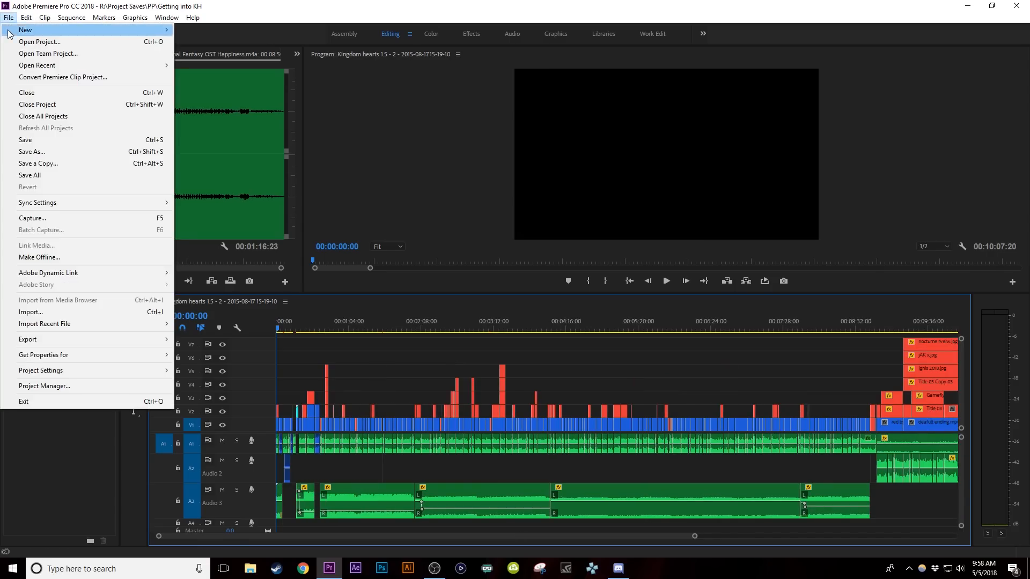
mouse_move(9, 34)
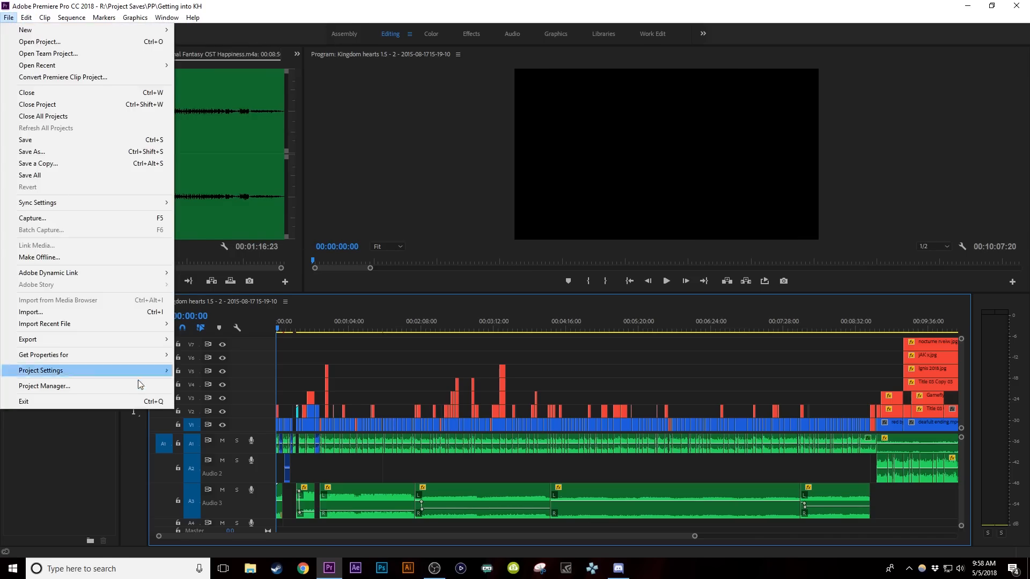
left_click(185, 338)
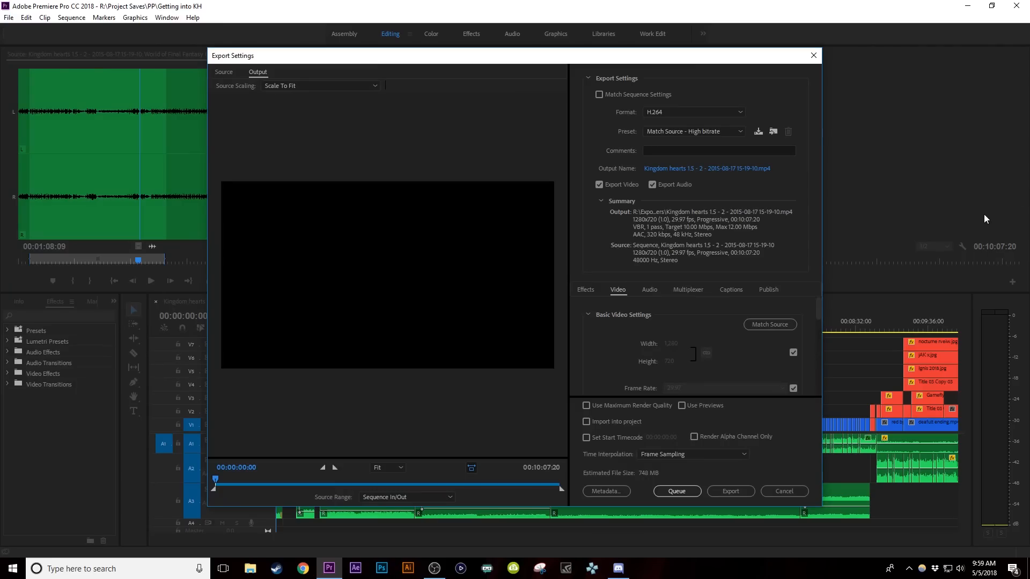
left_click(726, 112)
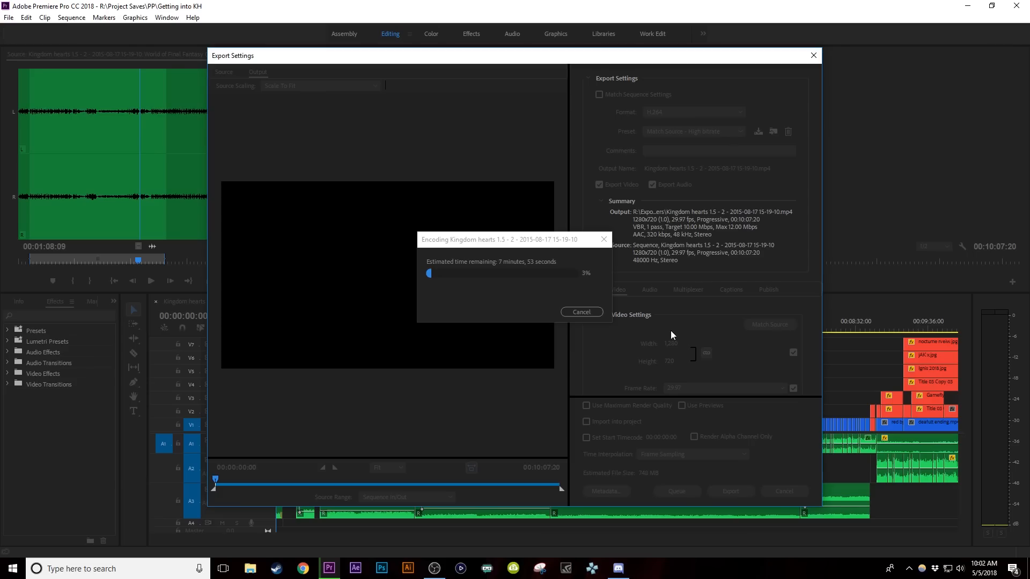
left_click(595, 314)
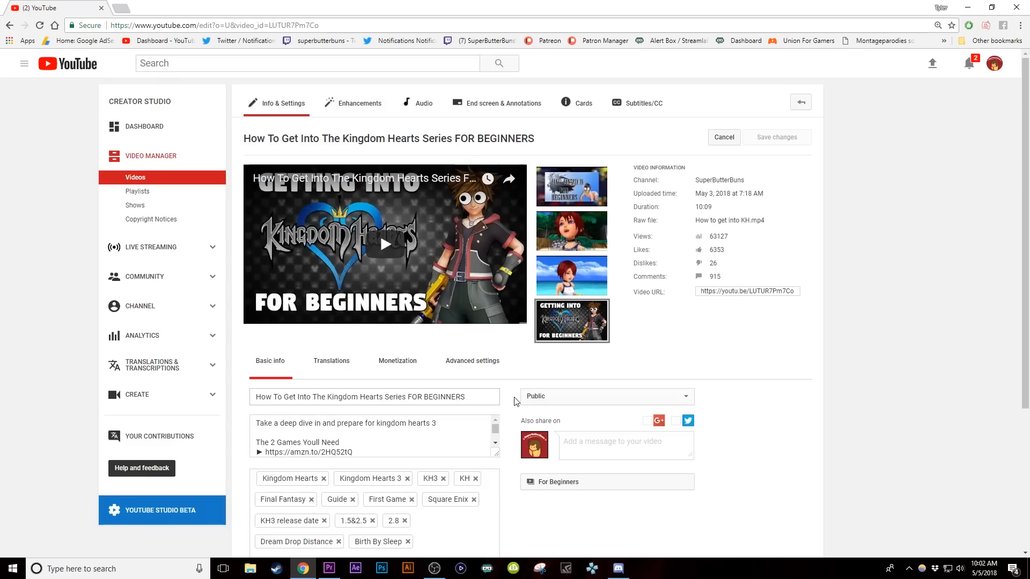
On the published video's YouTube edit page, enlarge the description box and read through the description and tags
scroll(513, 398, "down", 1)
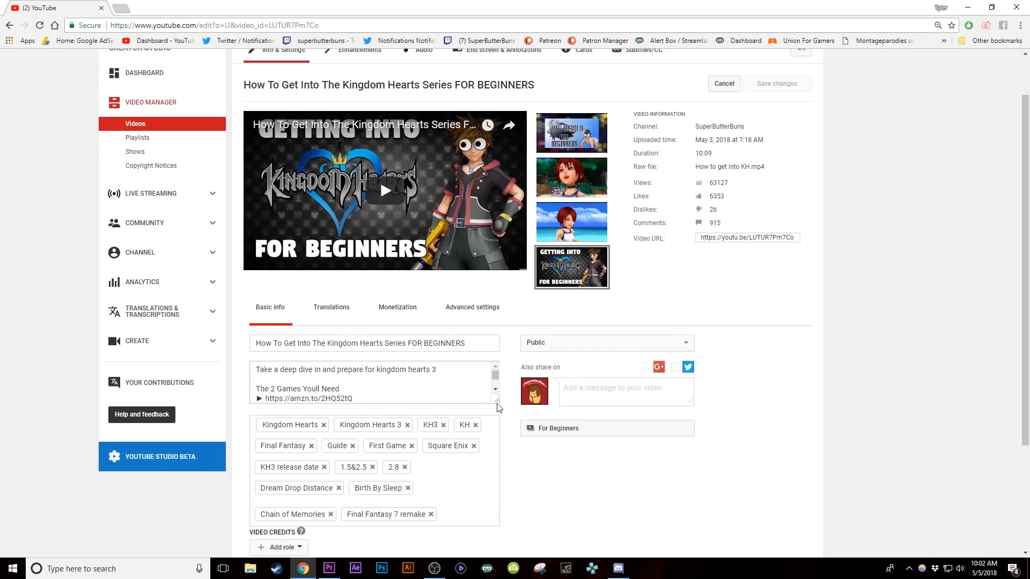
left_click_drag(496, 400, 497, 527)
scroll(457, 425, "down", 1)
scroll(458, 425, "down", 3)
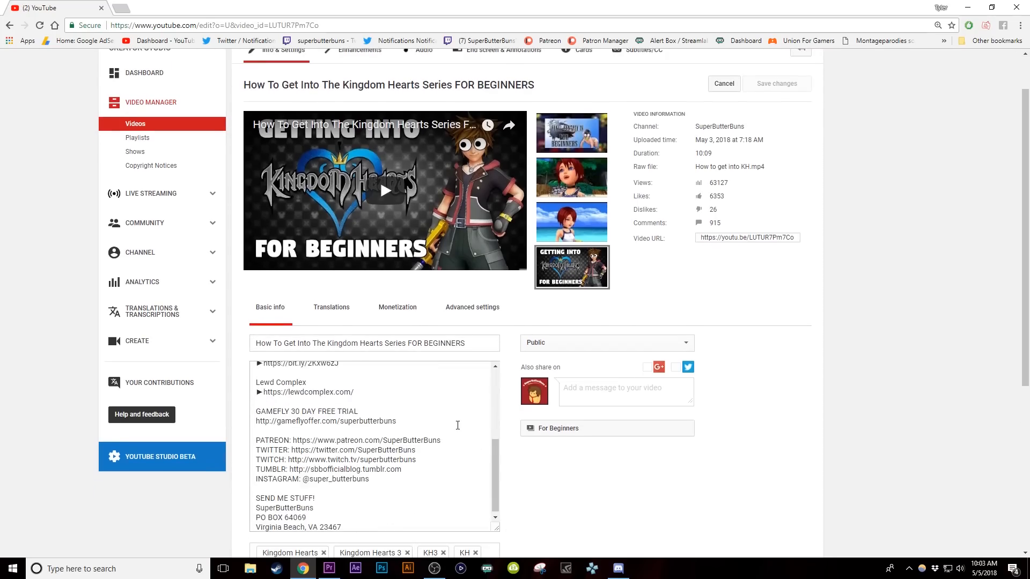
scroll(457, 425, "up", 3)
scroll(617, 362, "down", 4)
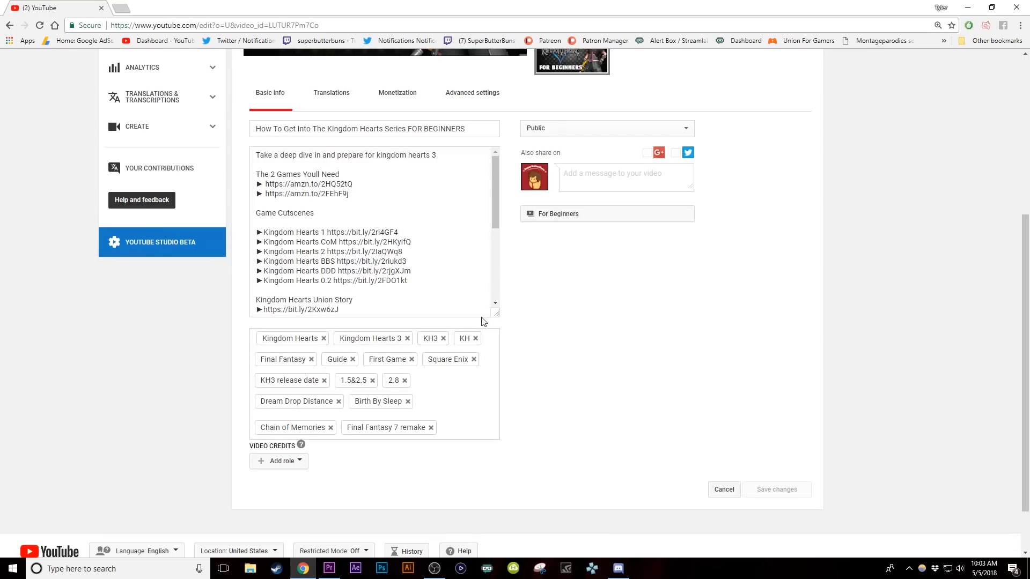
left_click_drag(496, 314, 496, 356)
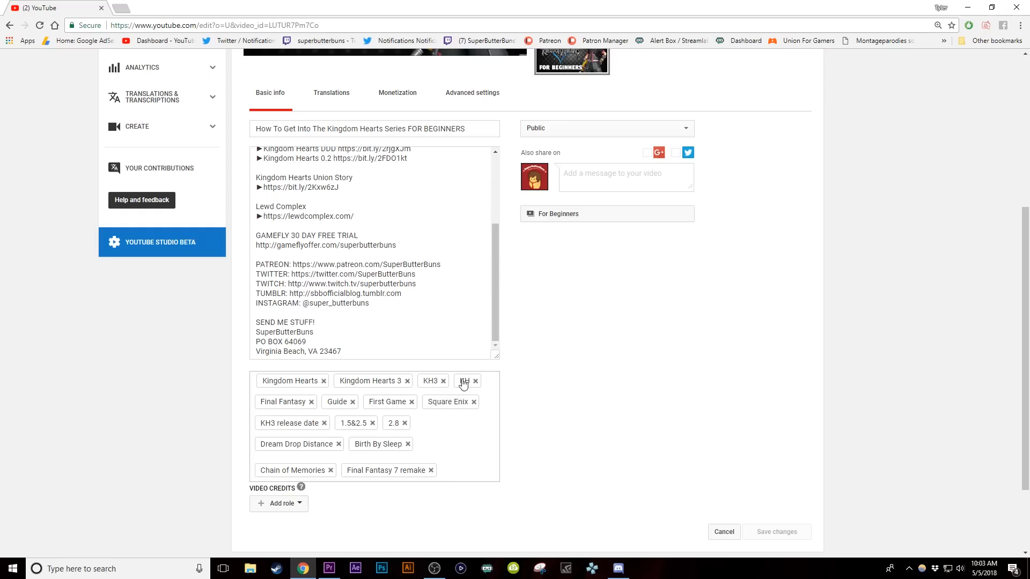
Review the video's description links, tags, title and custom thumbnail, and go back to the start of the edit page
scroll(388, 203, "up", 3)
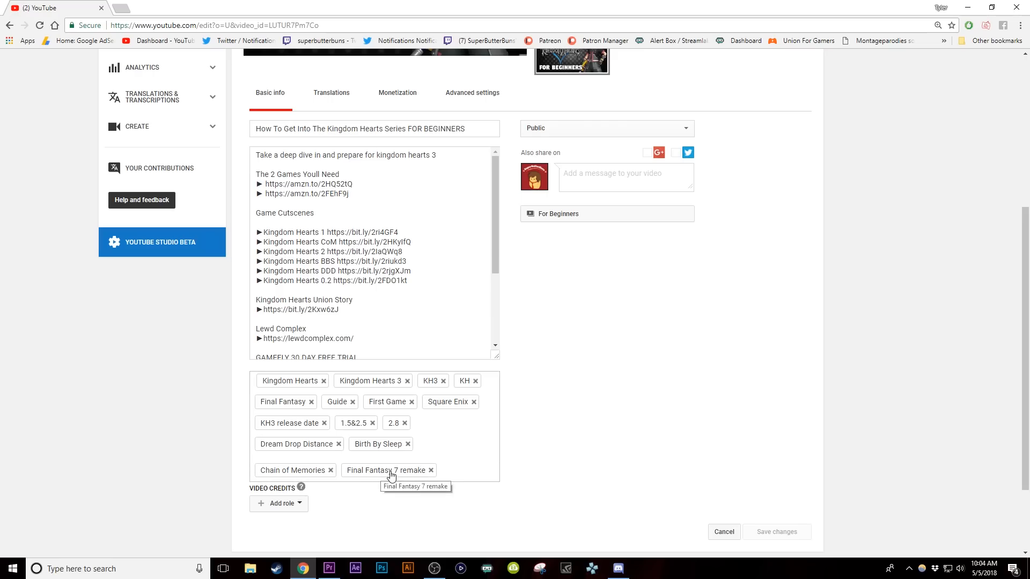
scroll(382, 246, "up", 3)
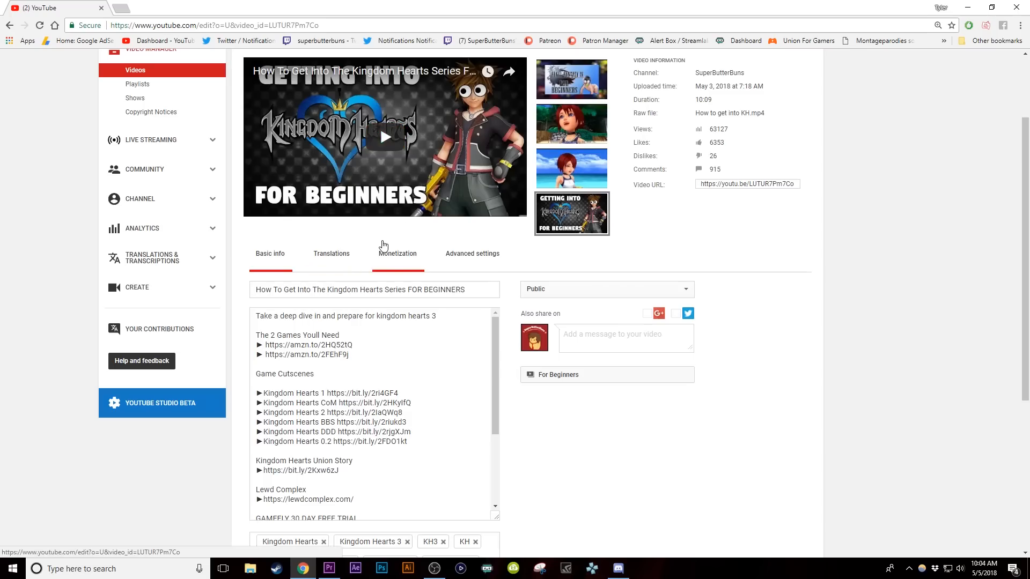
scroll(498, 435, "down", 3)
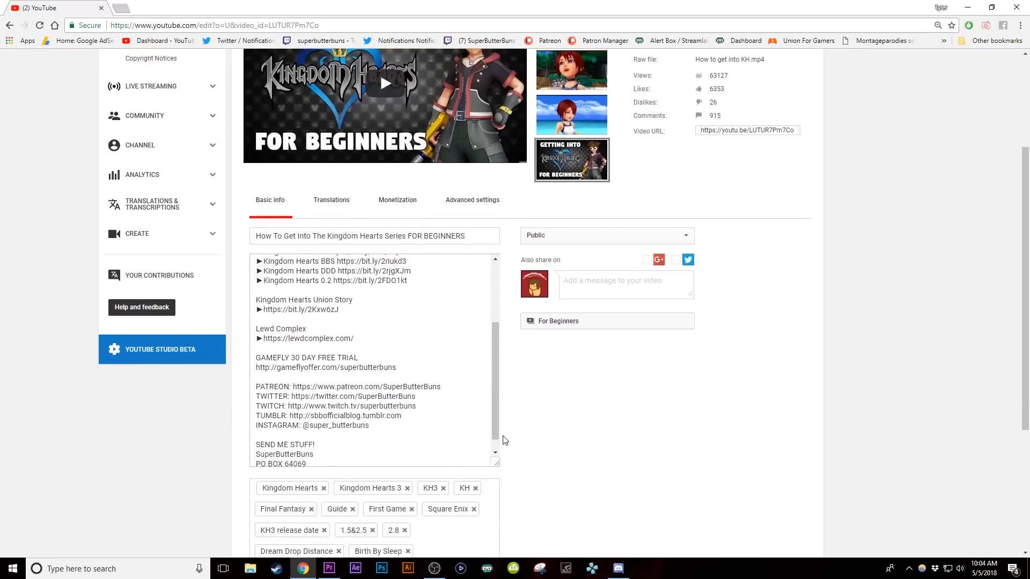
scroll(504, 439, "down", 2)
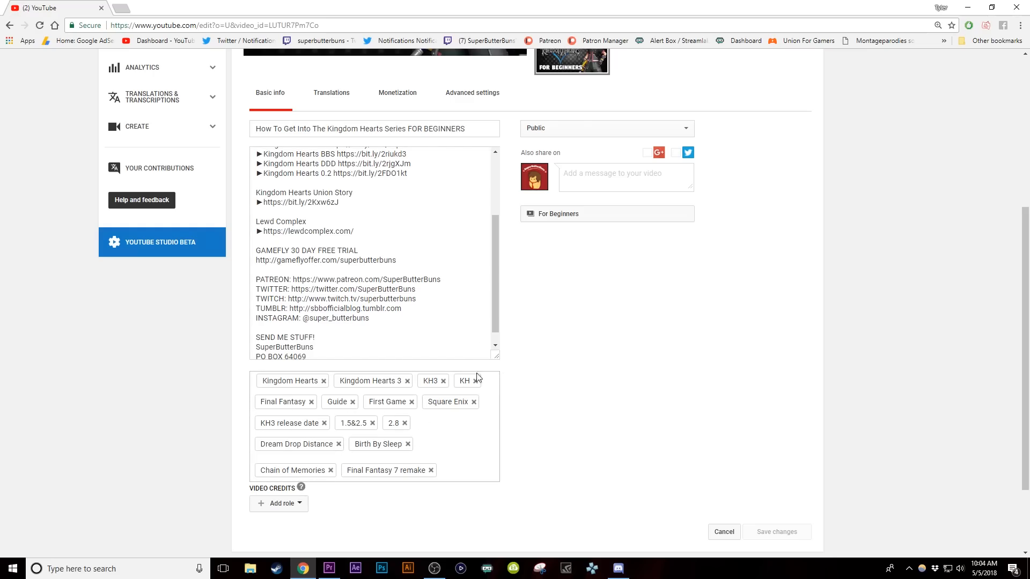
scroll(545, 328, "up", 3)
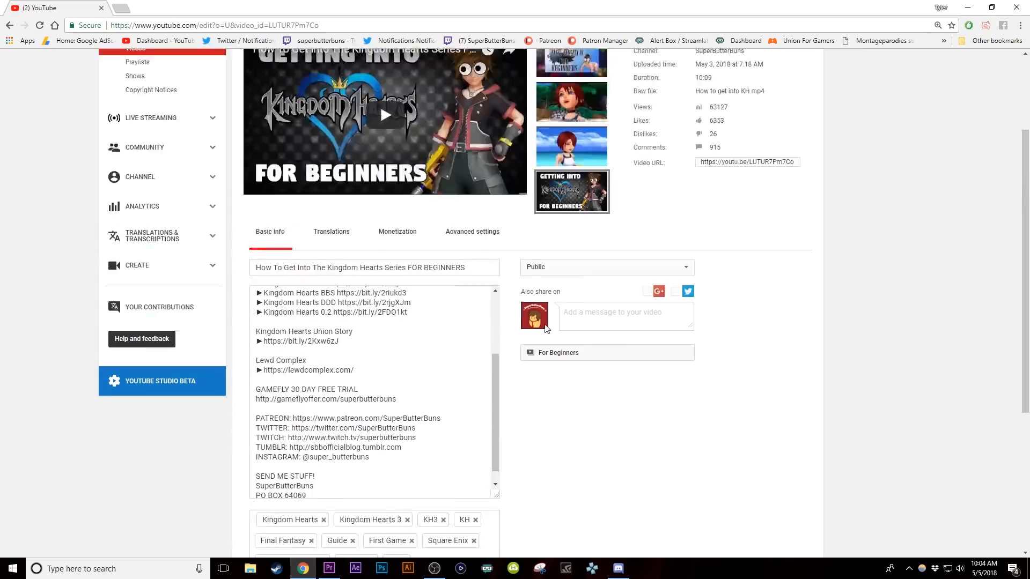
scroll(546, 328, "up", 2)
scroll(377, 441, "up", 3)
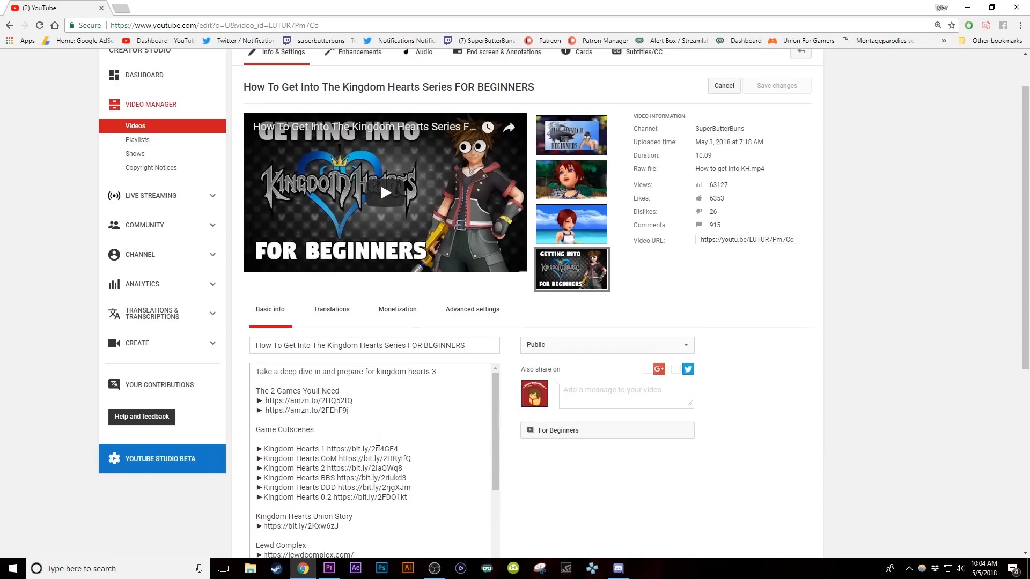
scroll(378, 441, "down", 1)
scroll(377, 440, "up", 1)
scroll(588, 488, "down", 1)
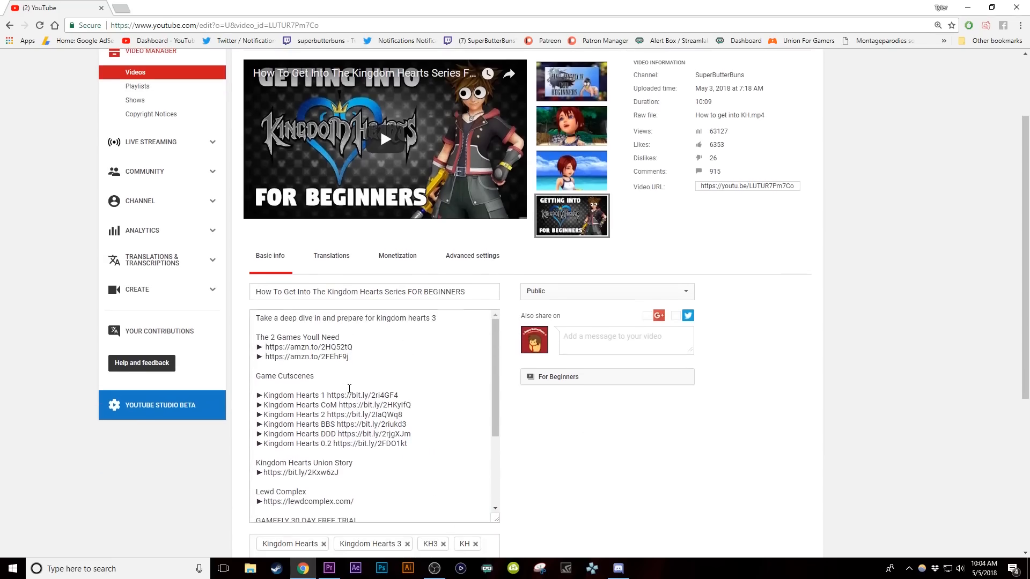
scroll(349, 388, "down", 3)
scroll(349, 388, "up", 3)
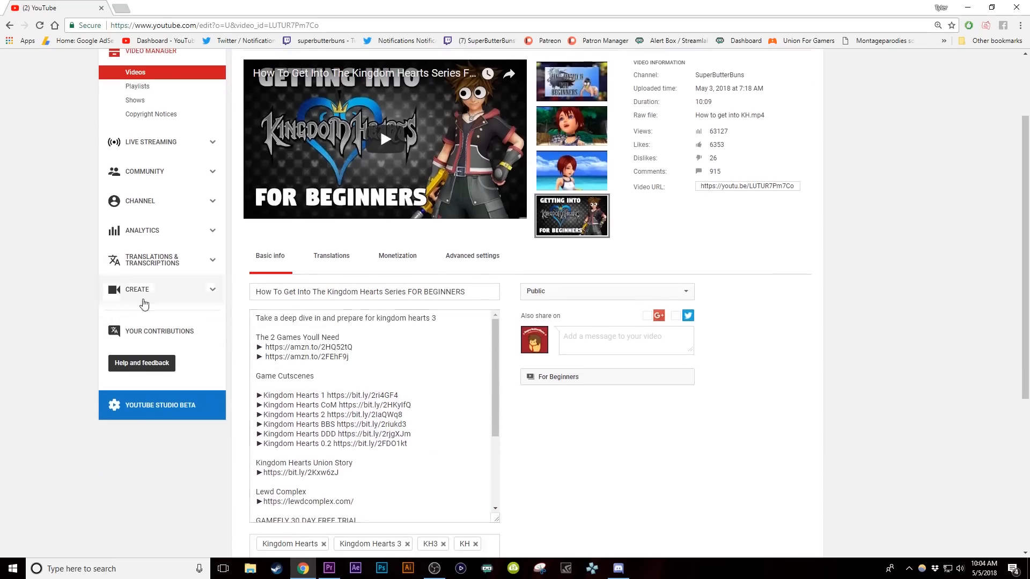
scroll(143, 304, "up", 2)
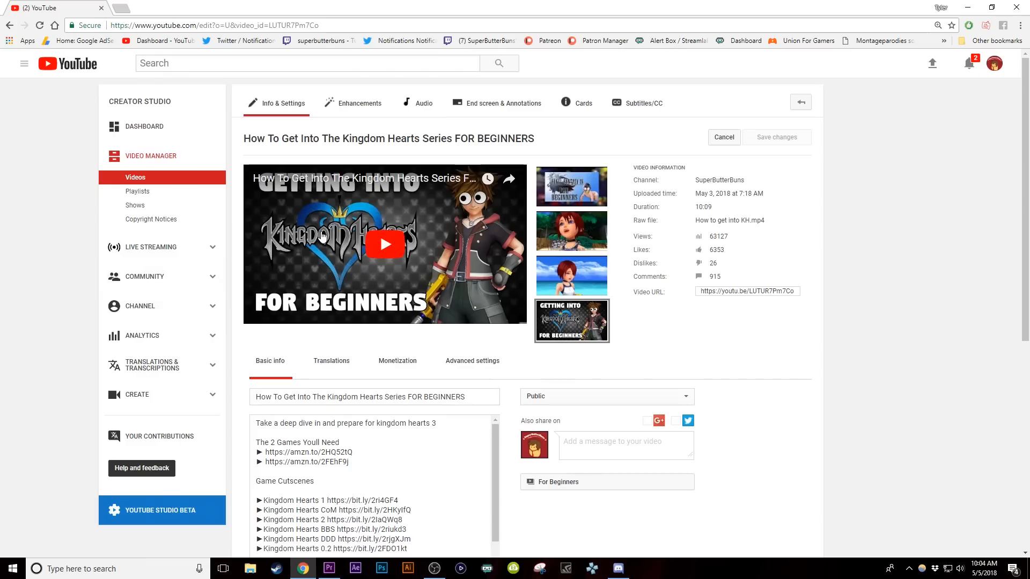
Open the watch page of How To Get Into The Kingdom Hearts Series FOR BEGINNERS in a new tab and pause the playback
scroll(834, 288, "down", 1)
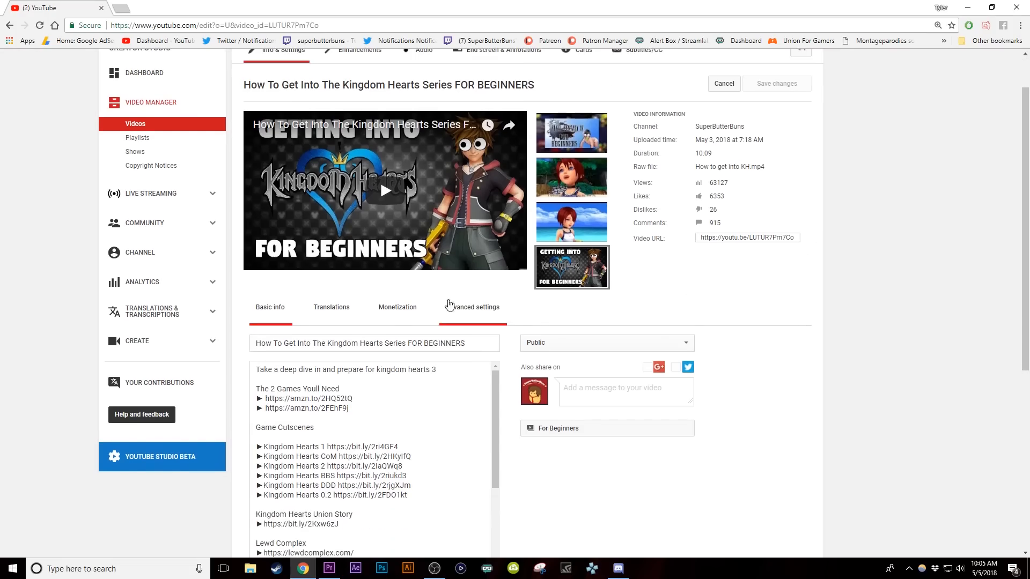
right_click(453, 85)
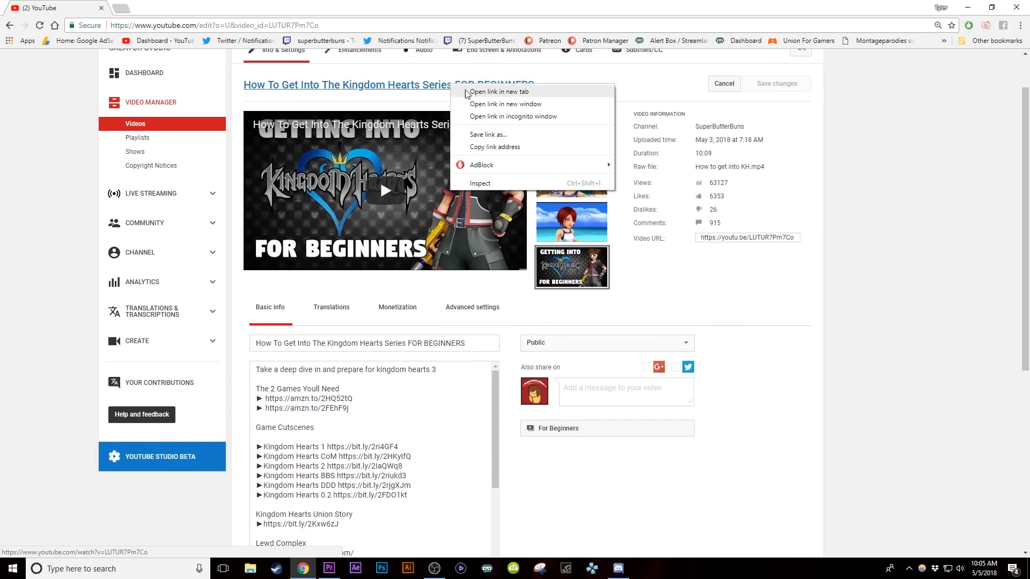
left_click(485, 92)
scroll(383, 189, "down", 5)
scroll(384, 189, "down", 3)
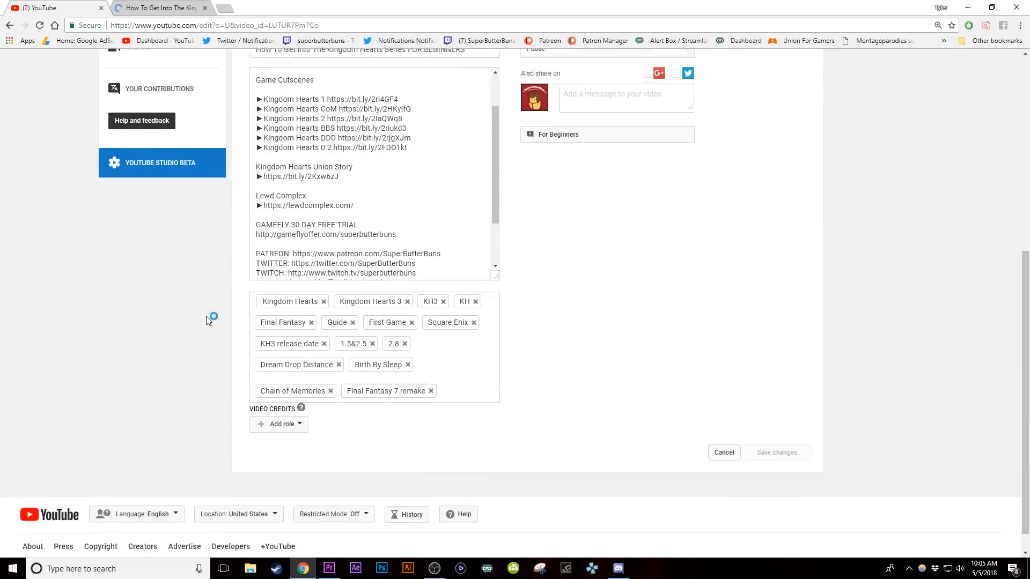
scroll(206, 316, "up", 7)
left_click(193, 8)
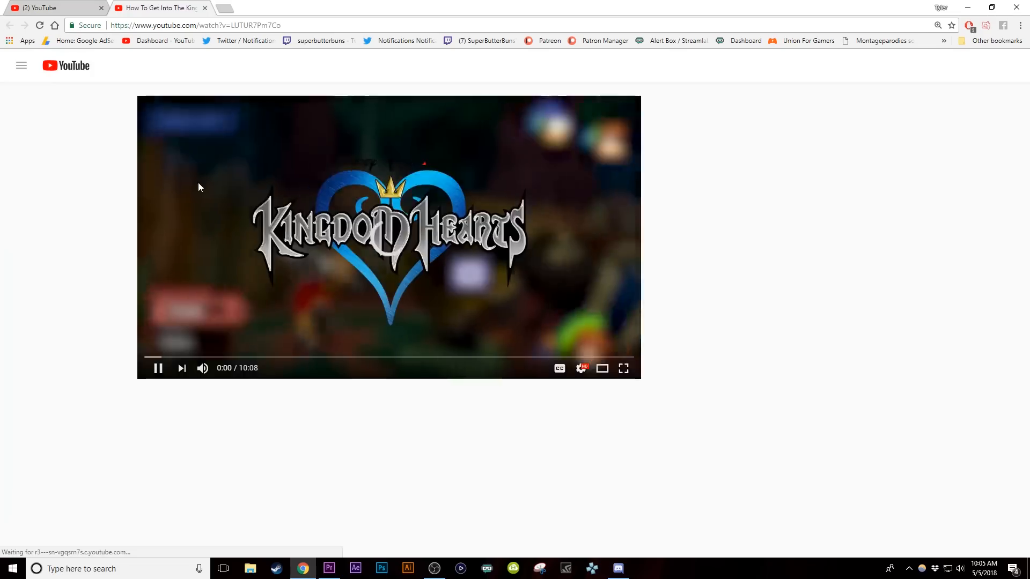
left_click(78, 451)
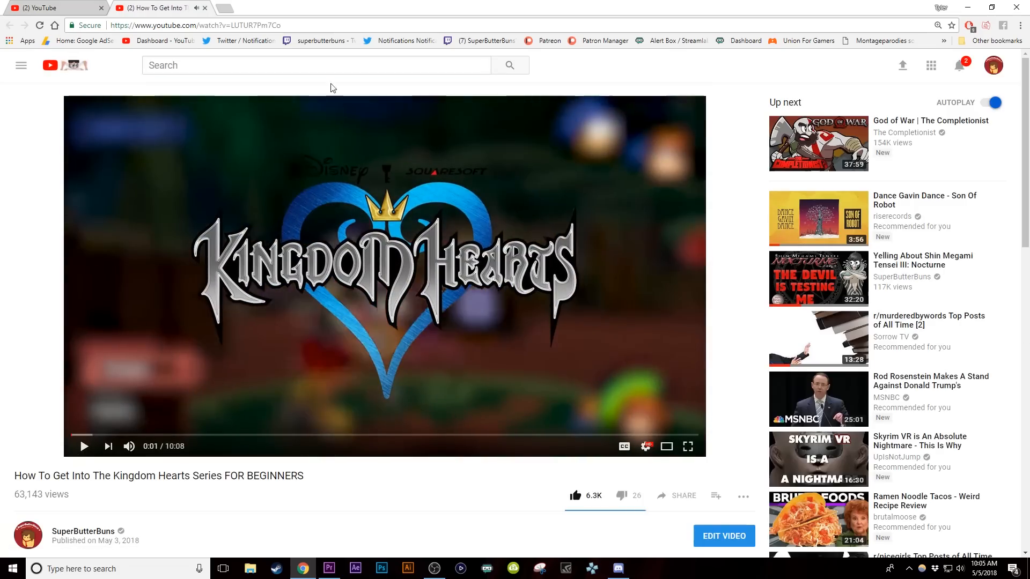
Look through the published video's description and viewer comments on its watch page, and return to the player
scroll(501, 154, "down", 5)
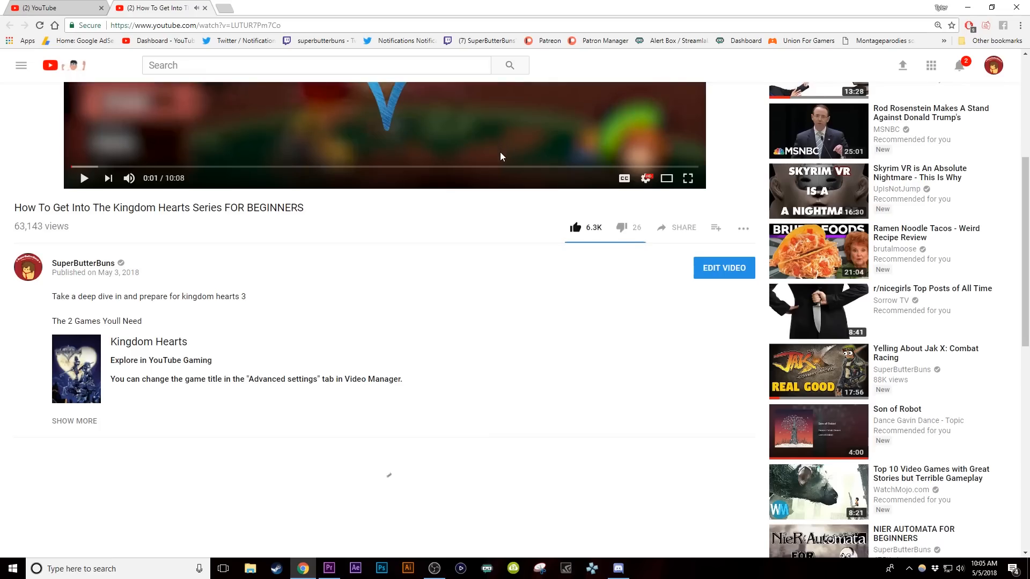
scroll(222, 382, "down", 4)
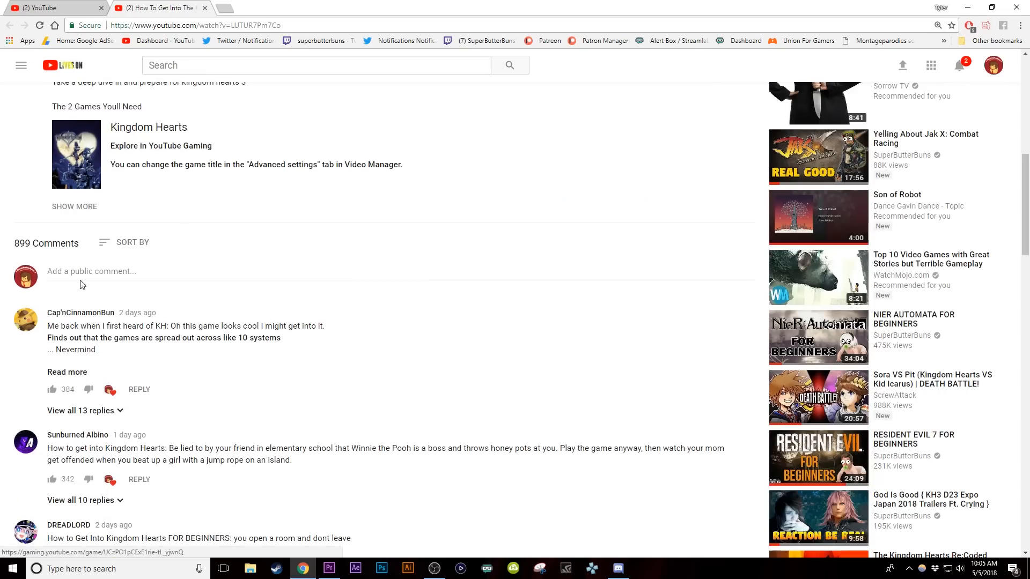
scroll(402, 275, "down", 4)
scroll(403, 275, "up", 13)
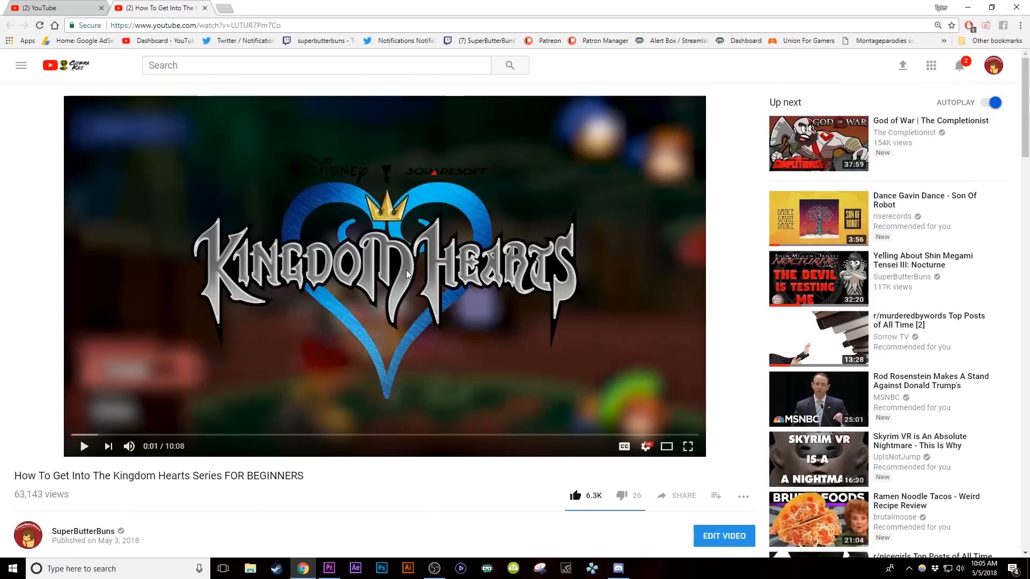